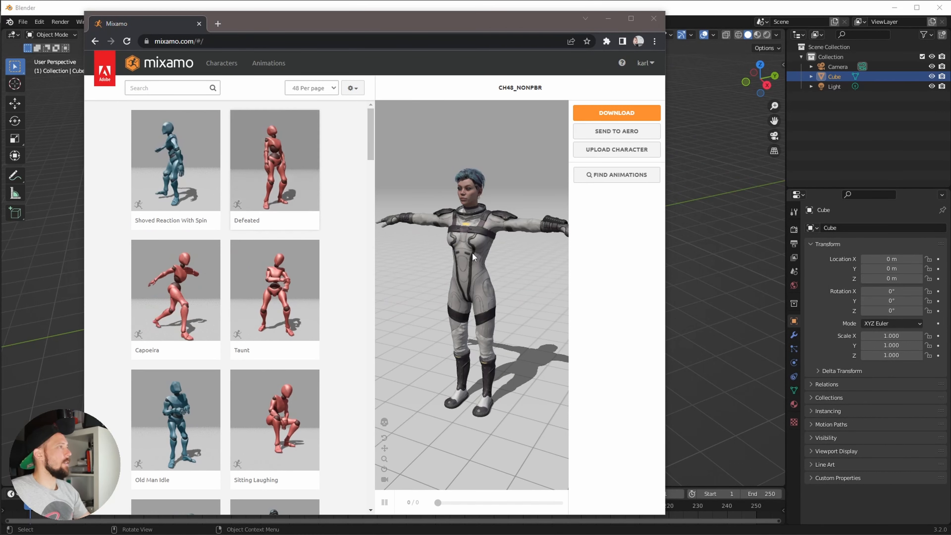
# - Search the Mixamo character library for "space"
pyautogui.click(221, 63)
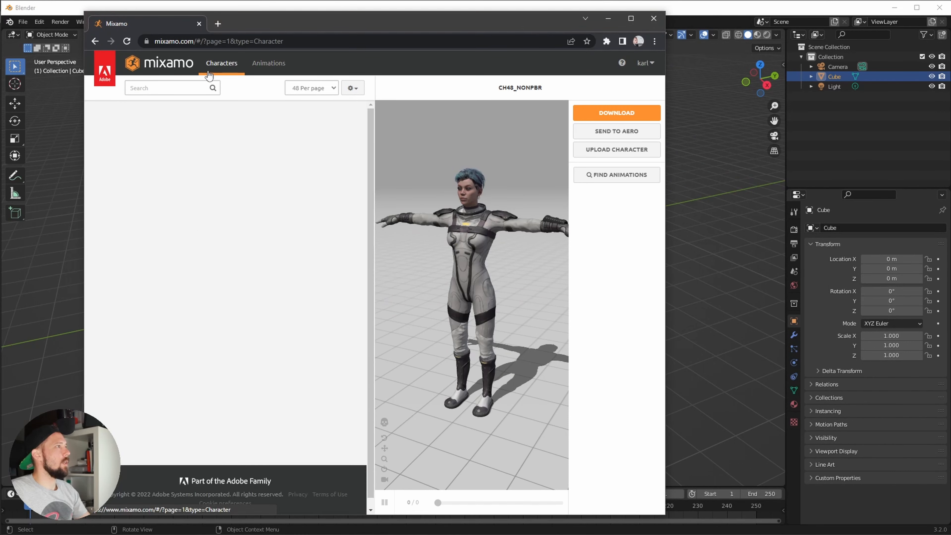
pyautogui.click(189, 90)
pyautogui.write('space')
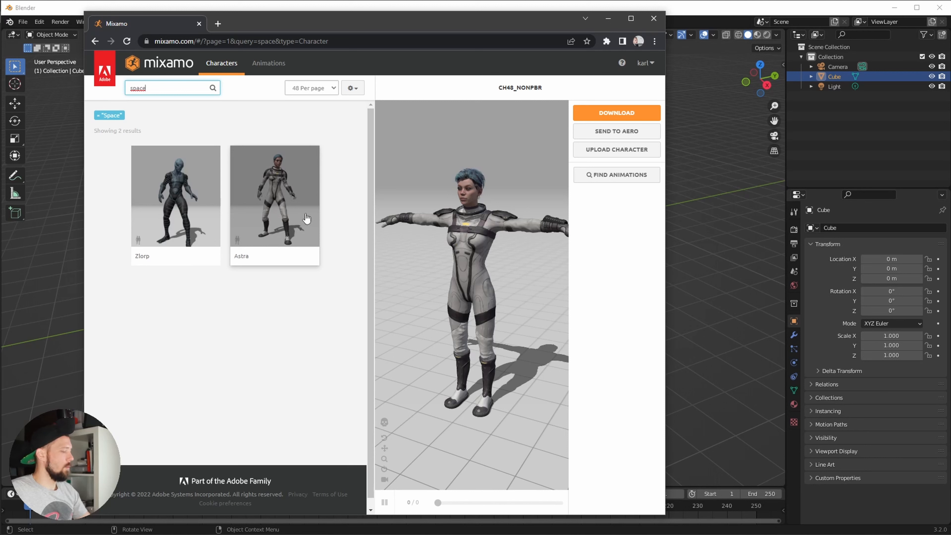
# - Search the Mixamo animation library for "idle"
pyautogui.click(268, 63)
pyautogui.click(145, 90)
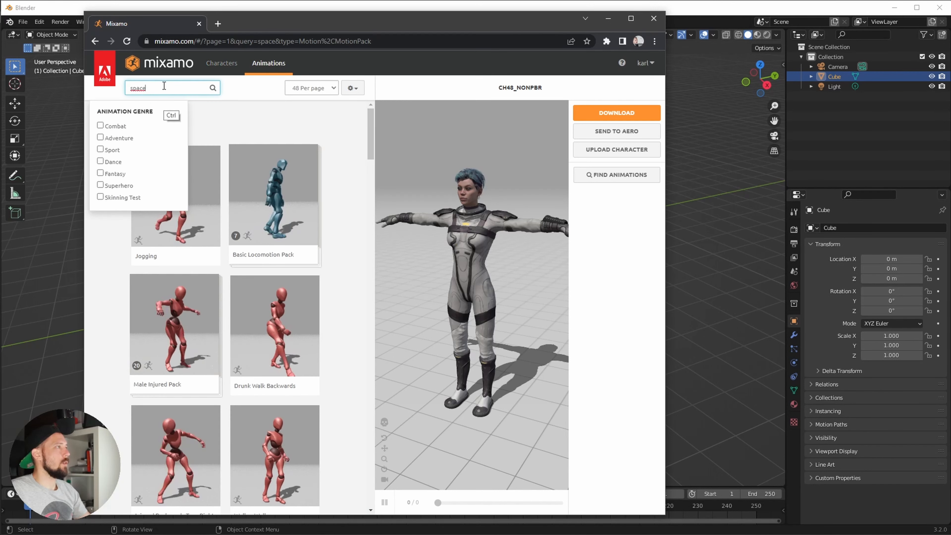
pyautogui.hotkey('ctrl', 'a')
pyautogui.write('idle')
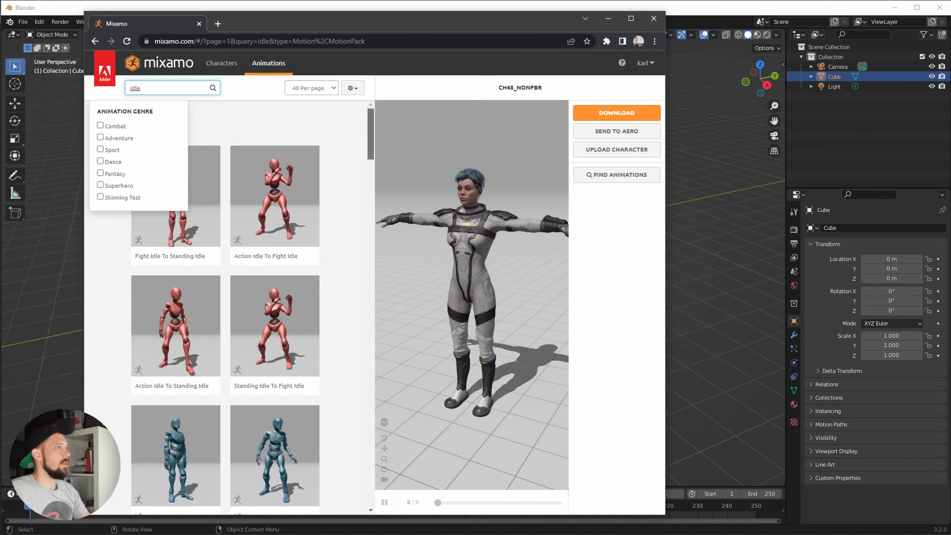
# - Try two of the Idle animations on the character, keeping the one beside Breathing Idle, and inspect it from behind
pyautogui.scroll(-7, 232, 311)
pyautogui.click(172, 317)
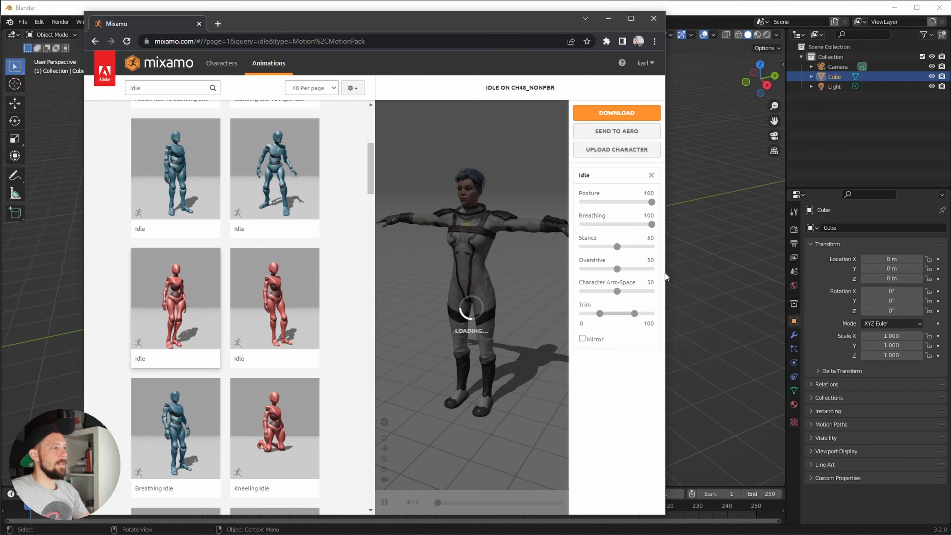
pyautogui.moveTo(665, 273); pyautogui.dragTo(717, 274)
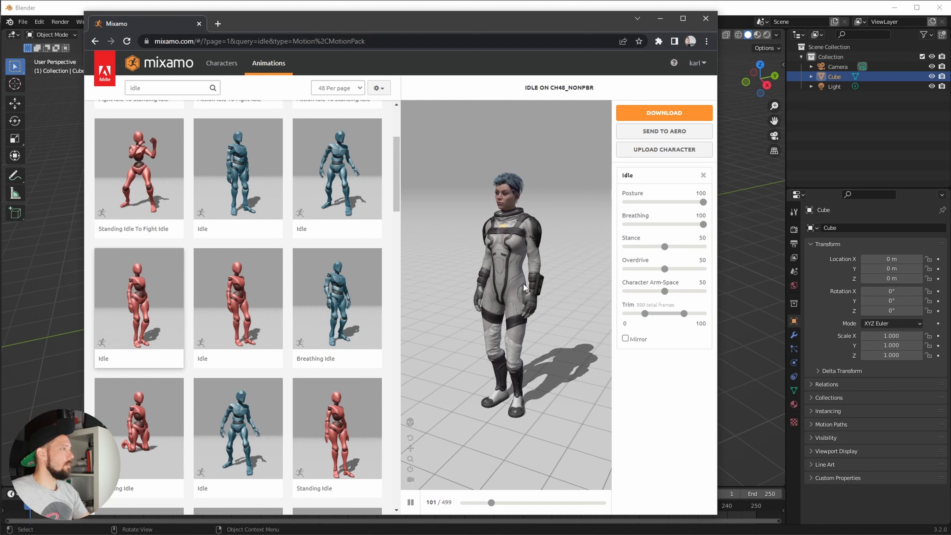
pyautogui.click(258, 293)
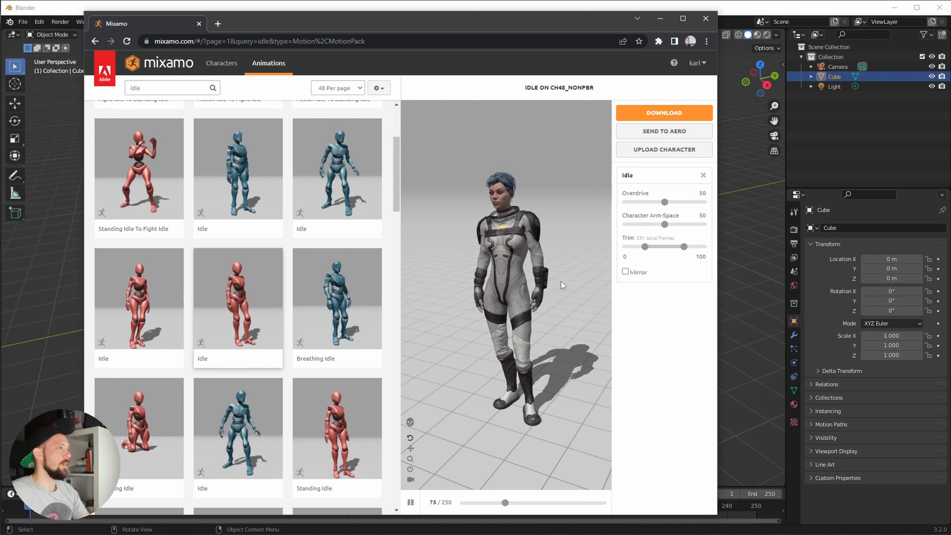
pyautogui.moveTo(547, 283); pyautogui.dragTo(642, 287)
pyautogui.moveTo(472, 312); pyautogui.dragTo(531, 288)
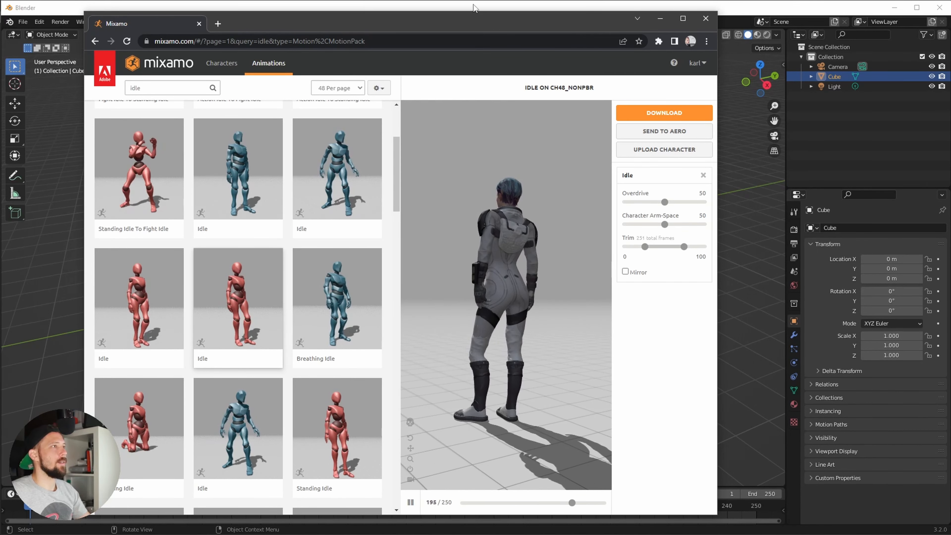
# - Switch to Blender and import Idle.fbx from the bookmarked 24_moonscape footage folder
pyautogui.click(664, 21)
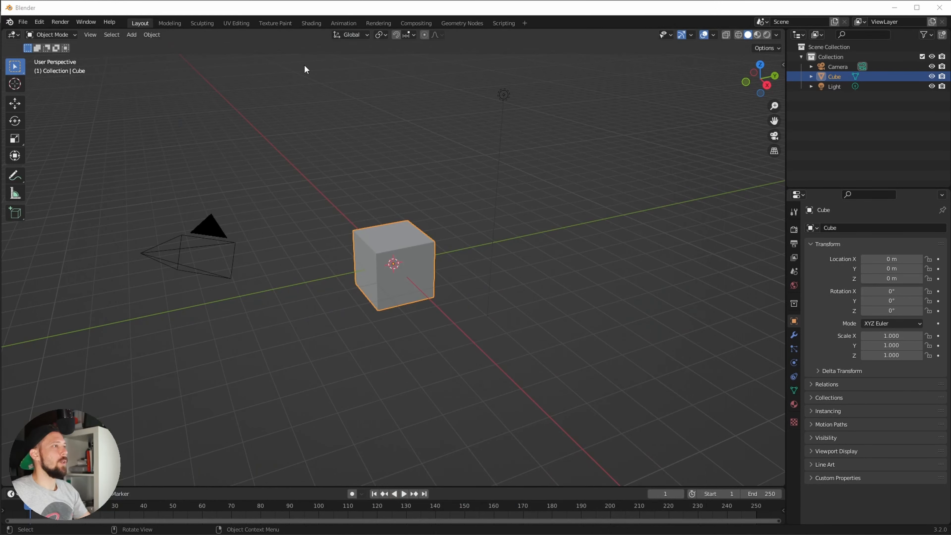
pyautogui.click(22, 23)
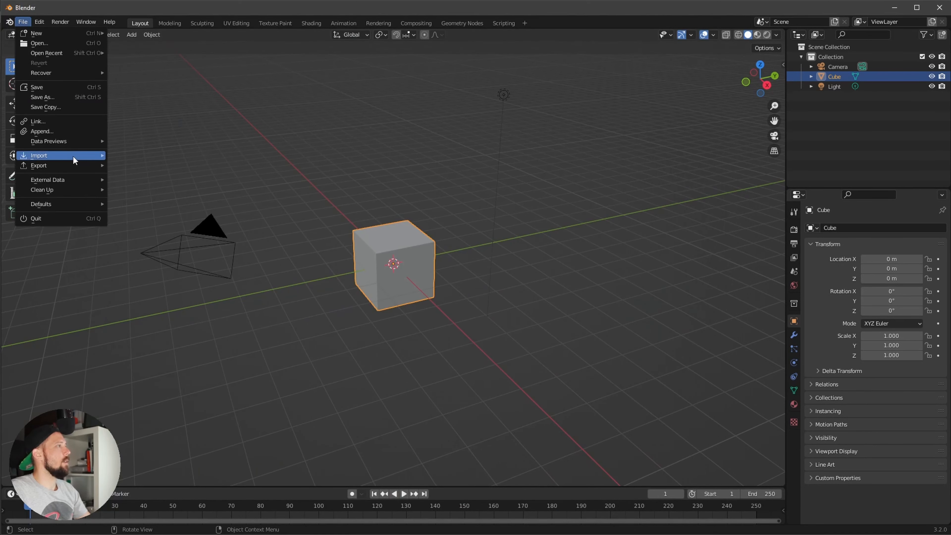
pyautogui.moveTo(85, 154)
pyautogui.click(165, 244)
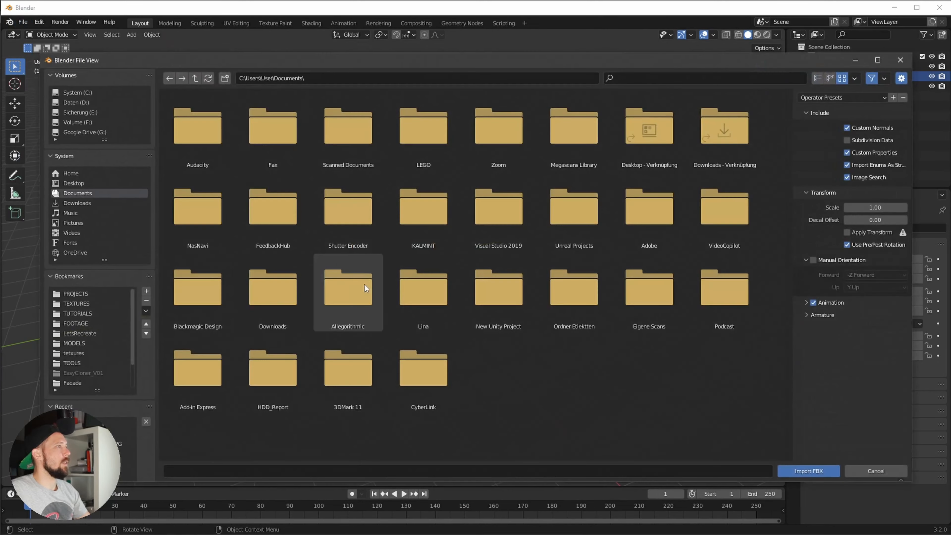
pyautogui.click(73, 383)
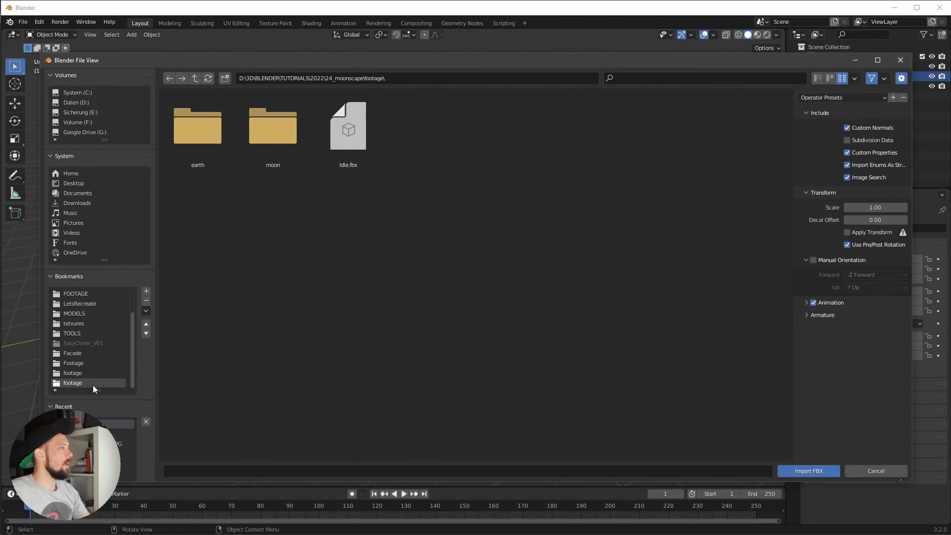
pyautogui.doubleClick(354, 131)
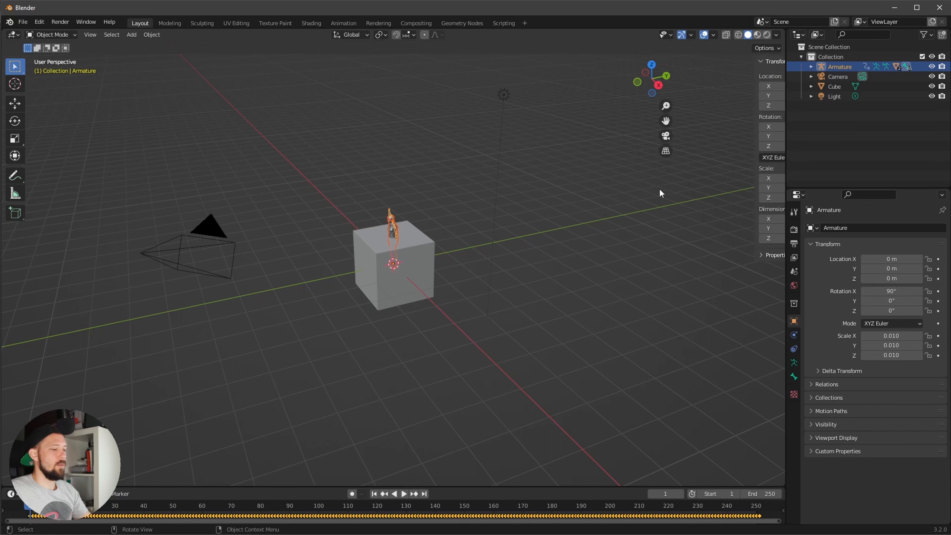
# - Set the imported armature's Z rotation to 180°
pyautogui.press('n')
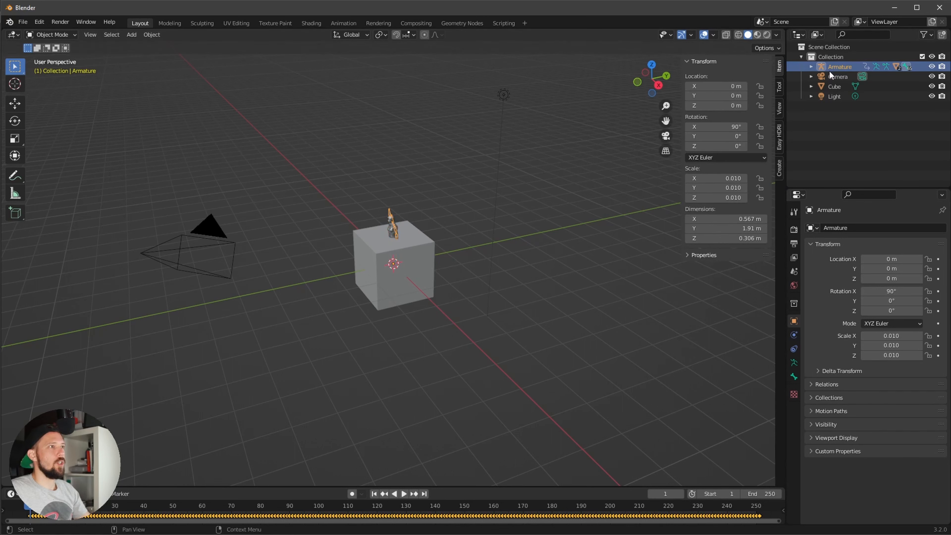
pyautogui.click(733, 147)
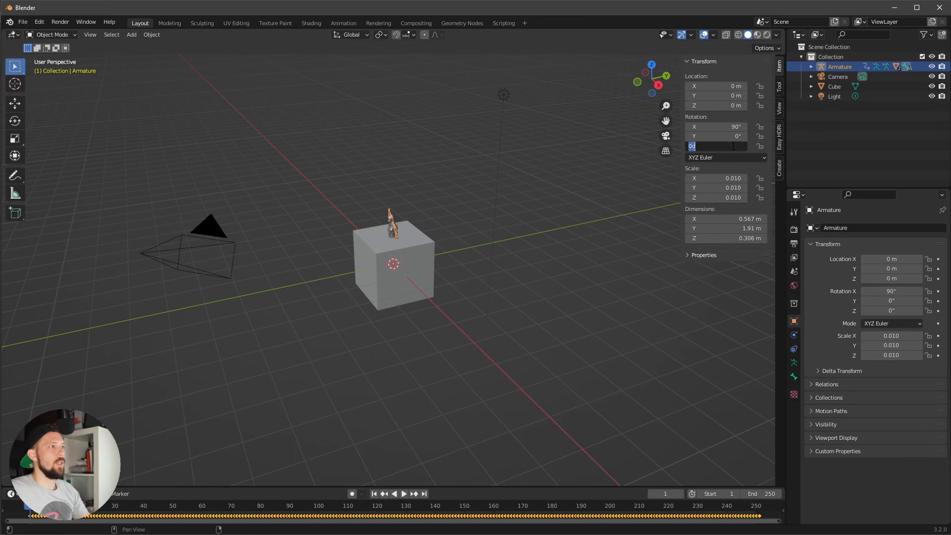
pyautogui.write('180')
pyautogui.press('Return')
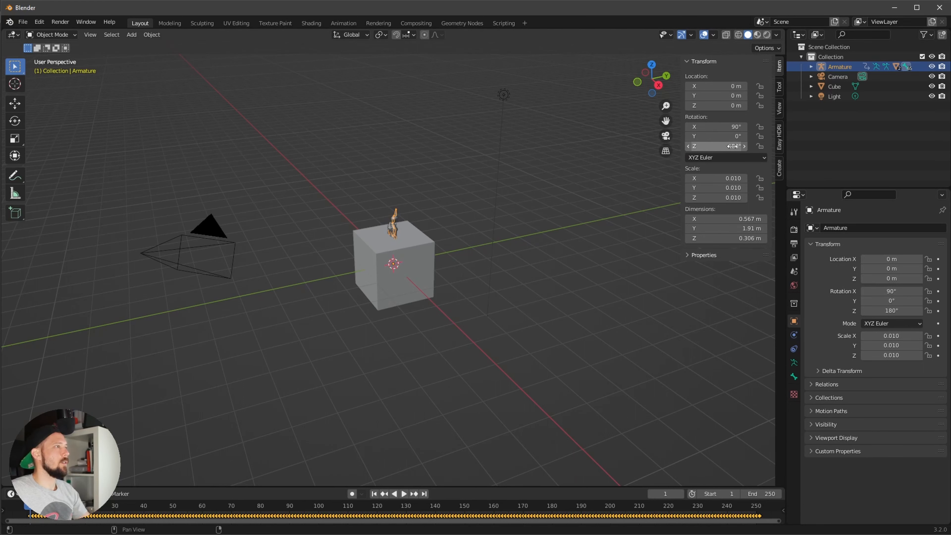
# - Delete the default cube that surrounds the astronaut
pyautogui.scroll(6, 582, 209)
pyautogui.moveTo(546, 278); pyautogui.dragTo(647, 239, button='middle')
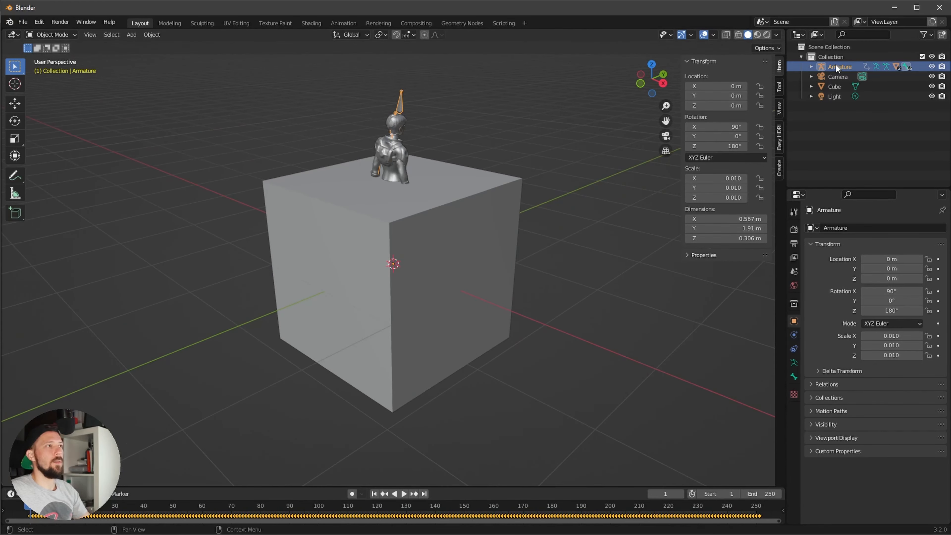
pyautogui.click(603, 267)
pyautogui.click(436, 295)
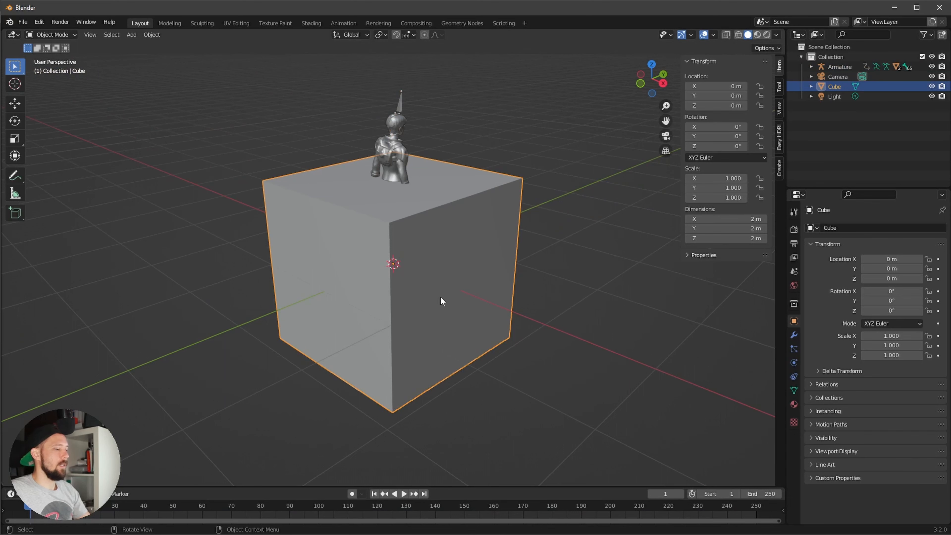
pyautogui.press('x')
pyautogui.click(434, 296)
# - Select the armature and view the textured astronaut from the front in the Shading workspace with material preview
pyautogui.click(836, 67)
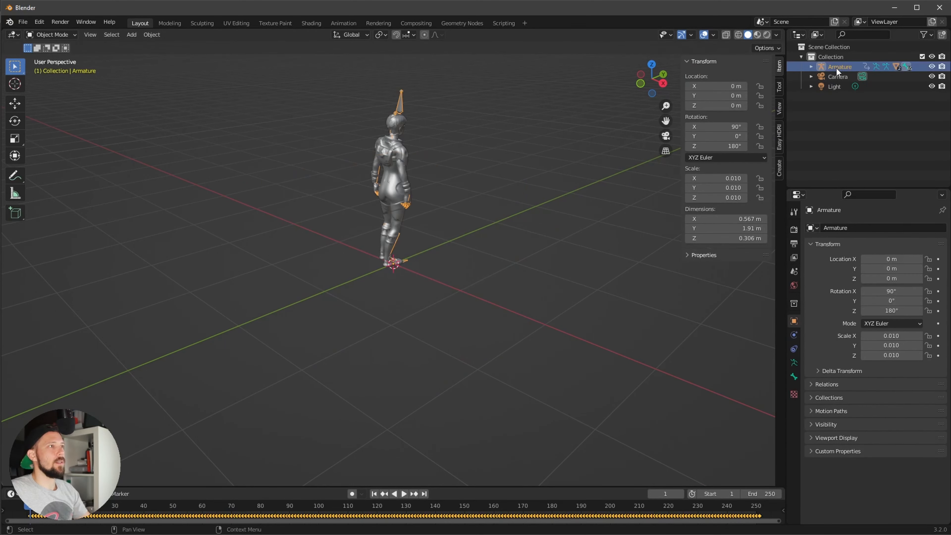
pyautogui.click(314, 24)
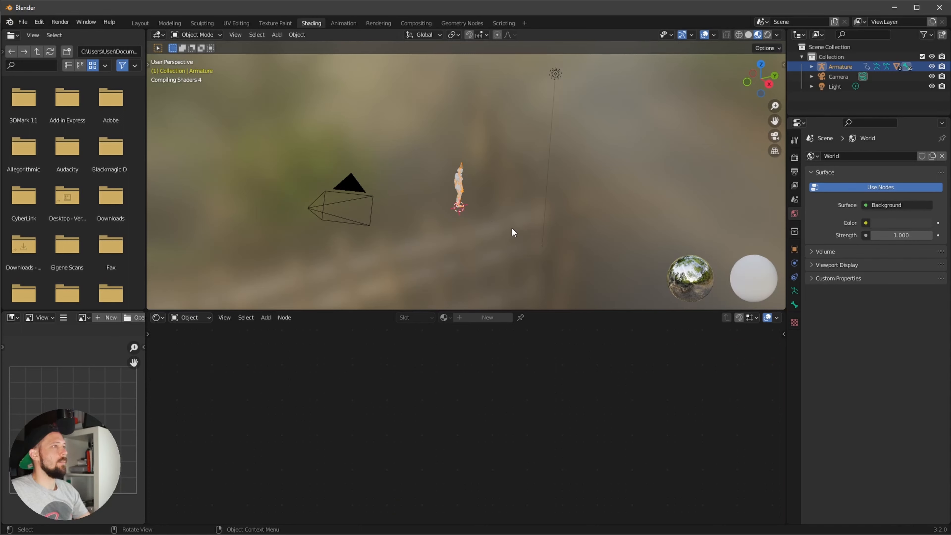
pyautogui.press('z')
pyautogui.click(505, 279)
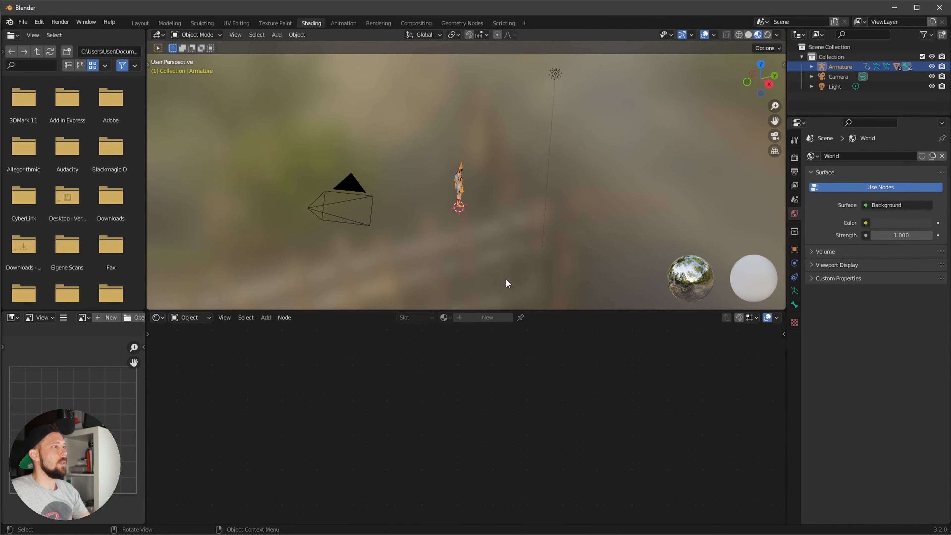
pyautogui.moveTo(507, 282); pyautogui.dragTo(485, 225, button='middle')
pyautogui.keyDown('shift'); pyautogui.moveTo(485, 225); pyautogui.dragTo(586, 166, button='middle'); pyautogui.keyUp('shift')
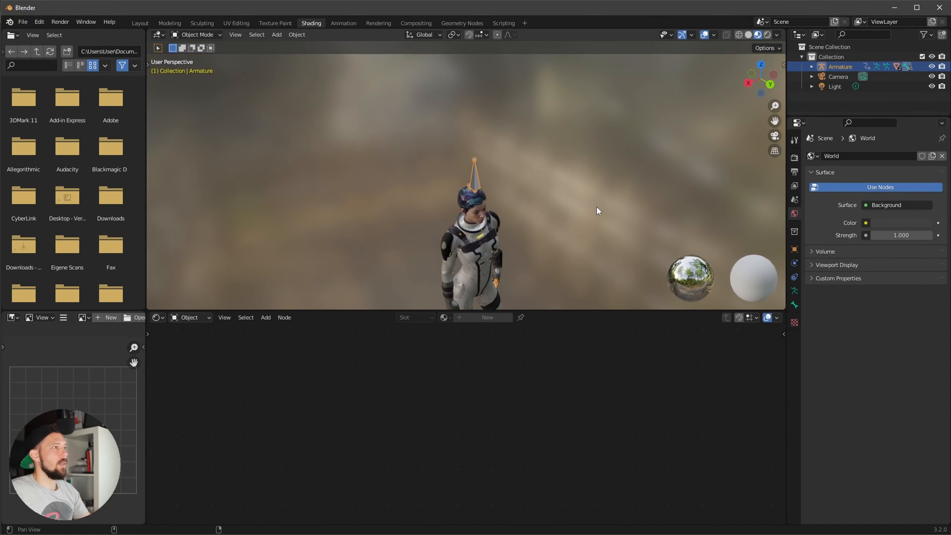
pyautogui.moveTo(598, 211); pyautogui.dragTo(485, 208, button='middle')
# - Select the astronaut's body mesh and set its Principled BSDF Emission Strength to 25, checking the glow on the suit
pyautogui.click(498, 207)
pyautogui.keyDown('ctrl'); pyautogui.moveTo(505, 387); pyautogui.dragTo(610, 364, button='middle'); pyautogui.keyUp('ctrl')
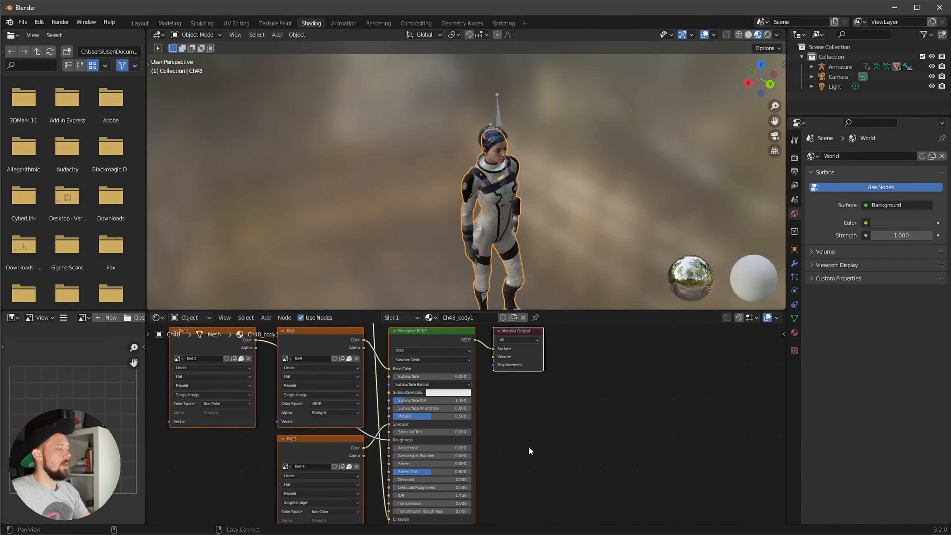
pyautogui.scroll(4, 529, 443)
pyautogui.moveTo(567, 296); pyautogui.dragTo(548, 231, button='middle')
pyautogui.scroll(6, 597, 193)
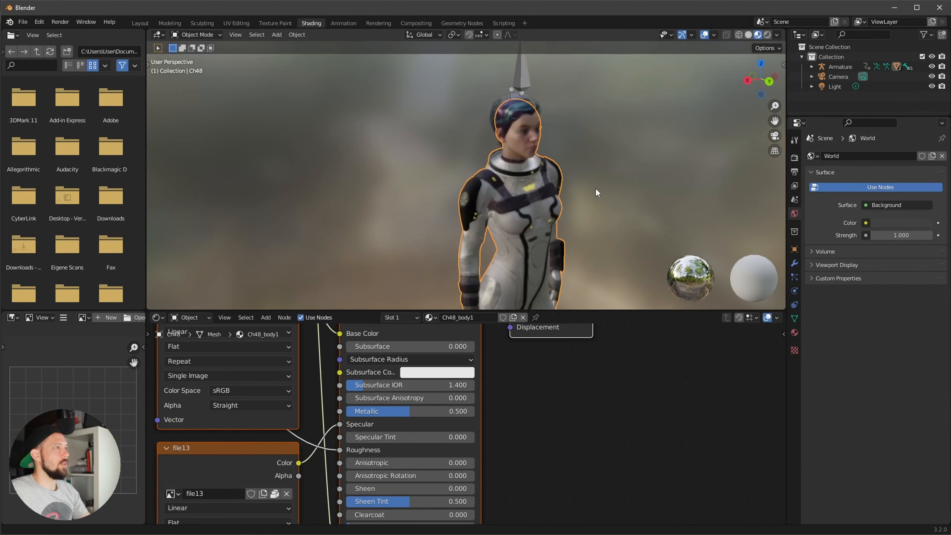
pyautogui.moveTo(565, 473); pyautogui.dragTo(559, 433, button='middle')
pyautogui.click(486, 452)
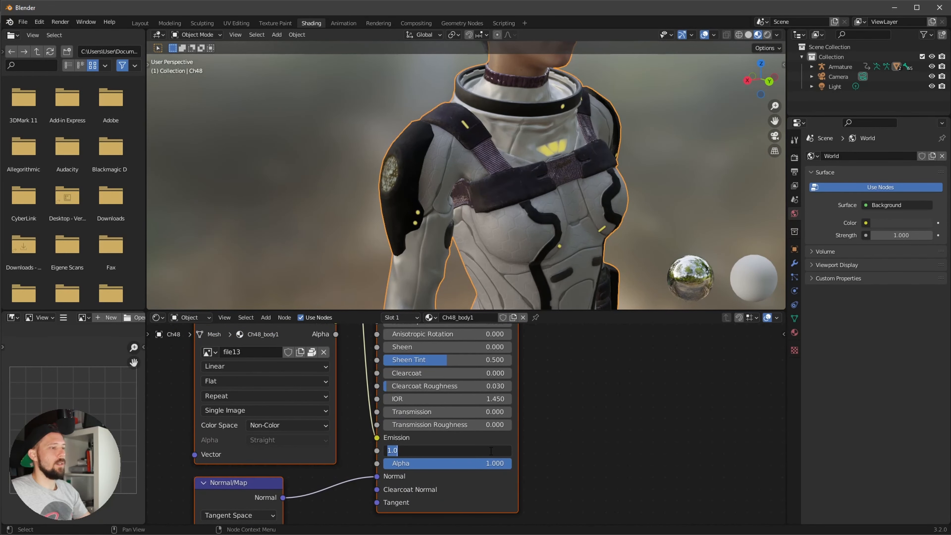
pyautogui.write('25')
pyautogui.press('Return')
pyautogui.moveTo(592, 210); pyautogui.dragTo(578, 212, button='middle')
pyautogui.scroll(-5, 576, 208)
pyautogui.moveTo(483, 215); pyautogui.dragTo(485, 196, button='middle')
pyautogui.scroll(-4, 508, 213)
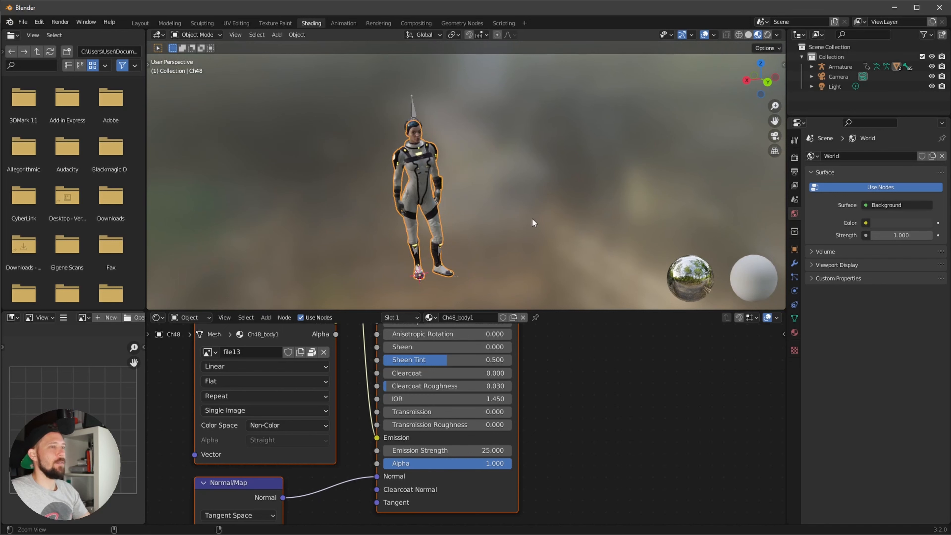
# - Return to the Layout workspace, select the camera and look through it
pyautogui.click(148, 23)
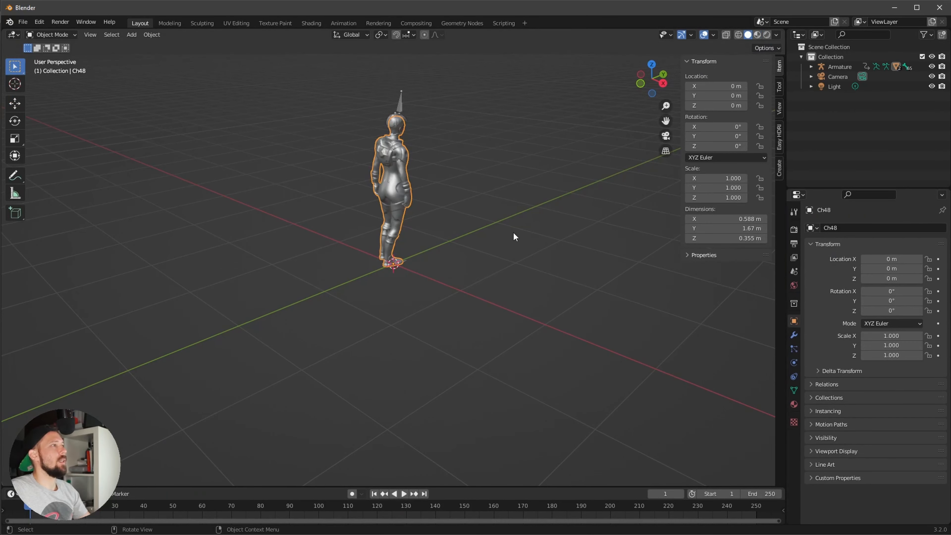
pyautogui.moveTo(514, 232); pyautogui.dragTo(495, 235, button='middle')
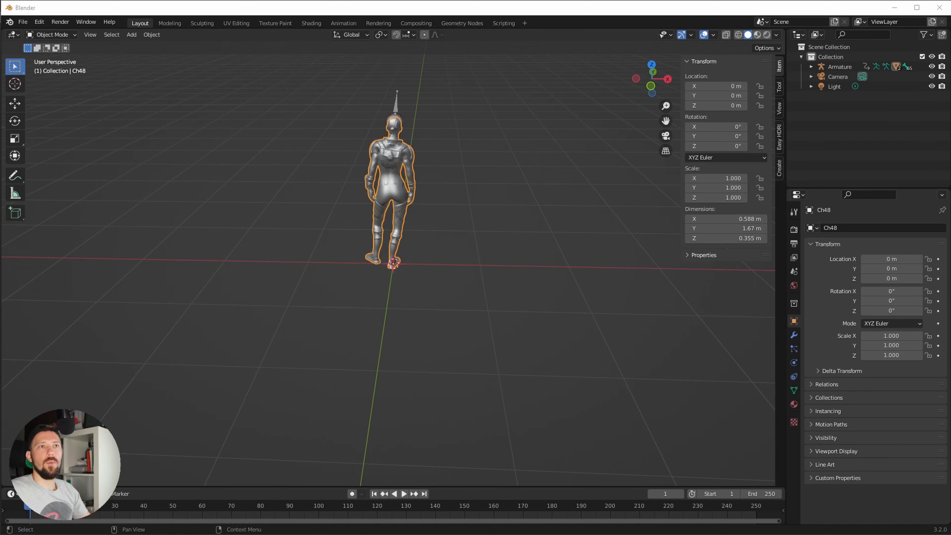
pyautogui.click(838, 77)
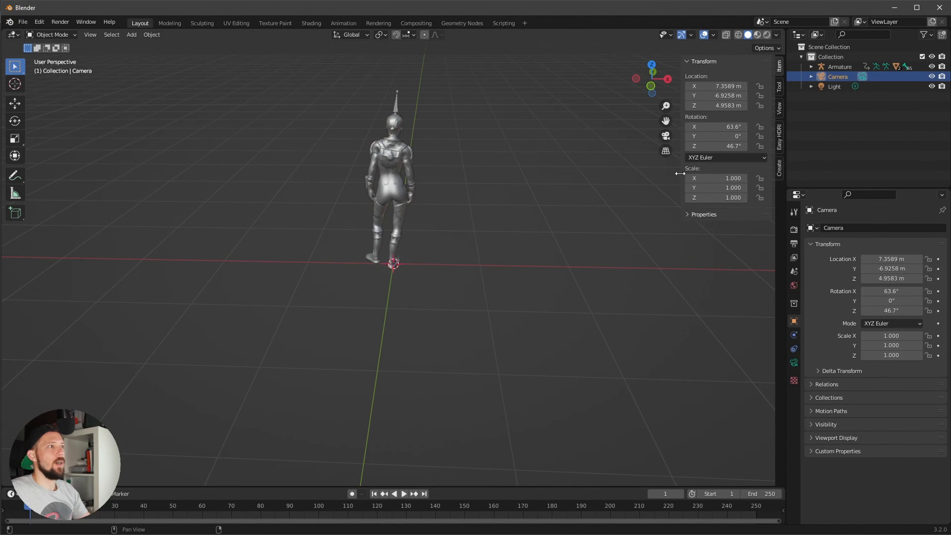
pyautogui.press('KP_0')
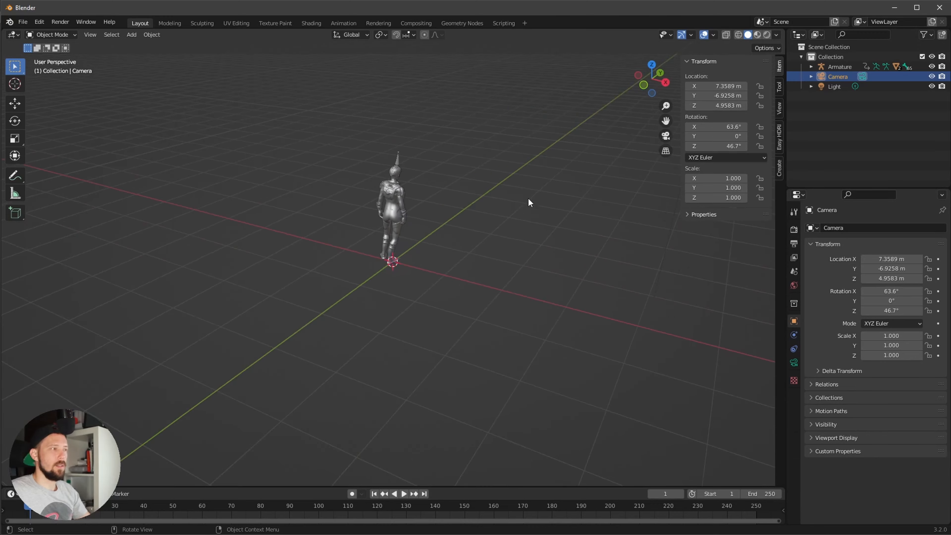
# - Set the camera's location to X 0 m, Y -4 m and Z 0 m
pyautogui.click(722, 85)
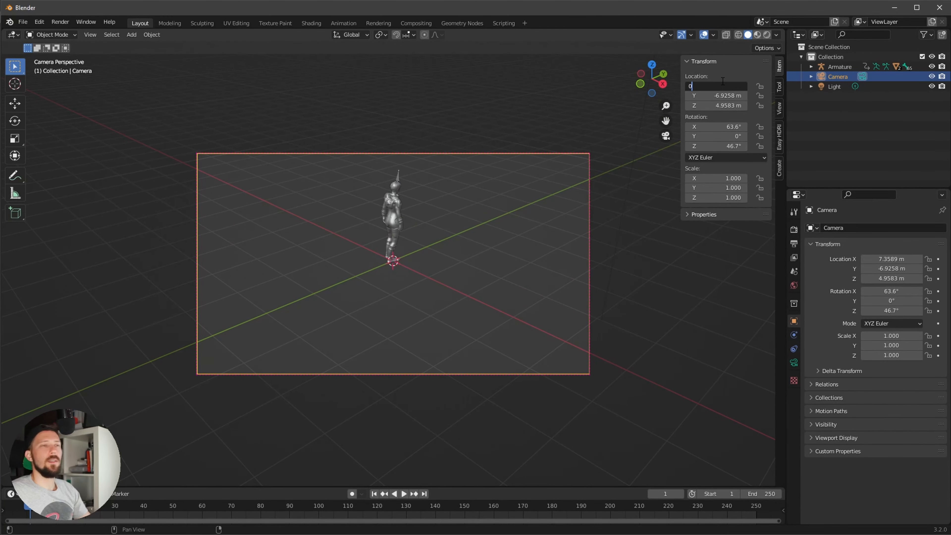
pyautogui.write('0')
pyautogui.press('Tab')
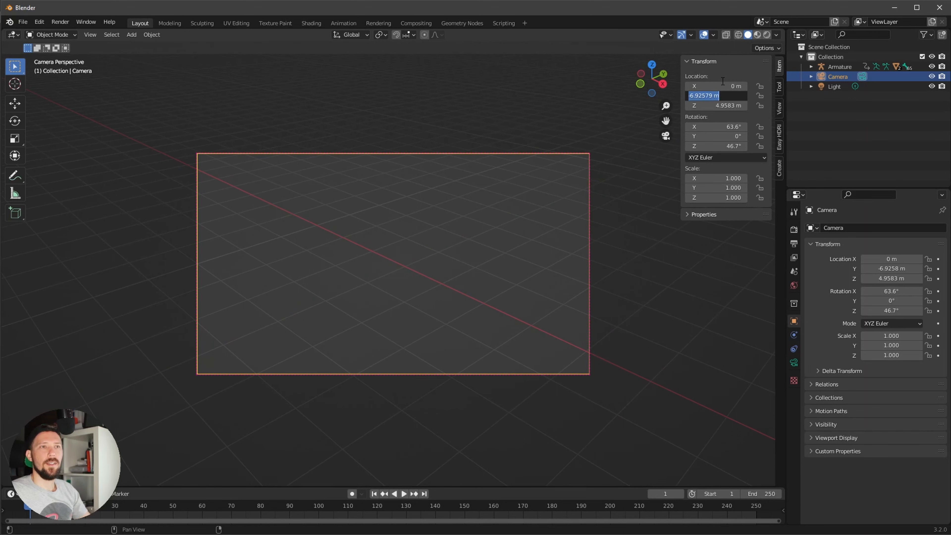
pyautogui.press('BackSpace')
pyautogui.press('Return')
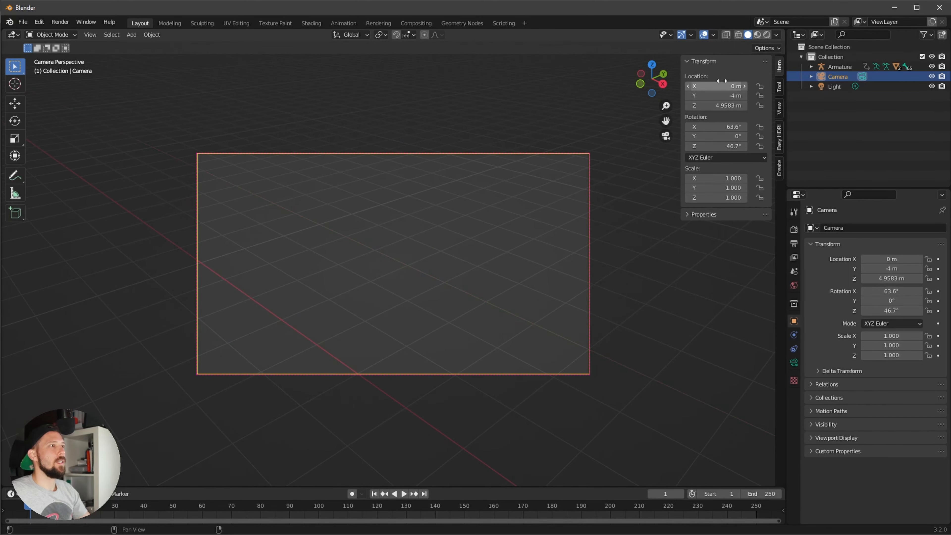
pyautogui.click(715, 106)
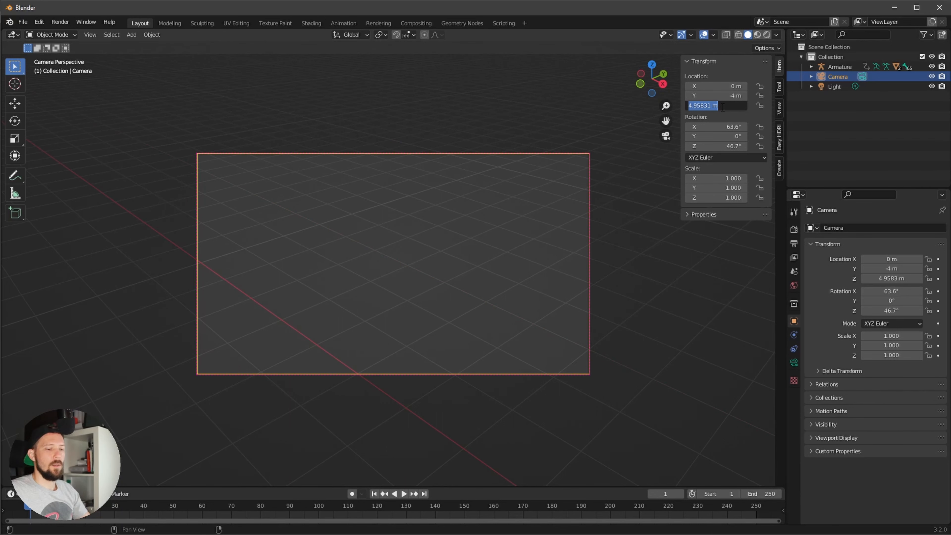
pyautogui.write('0')
pyautogui.press('Return')
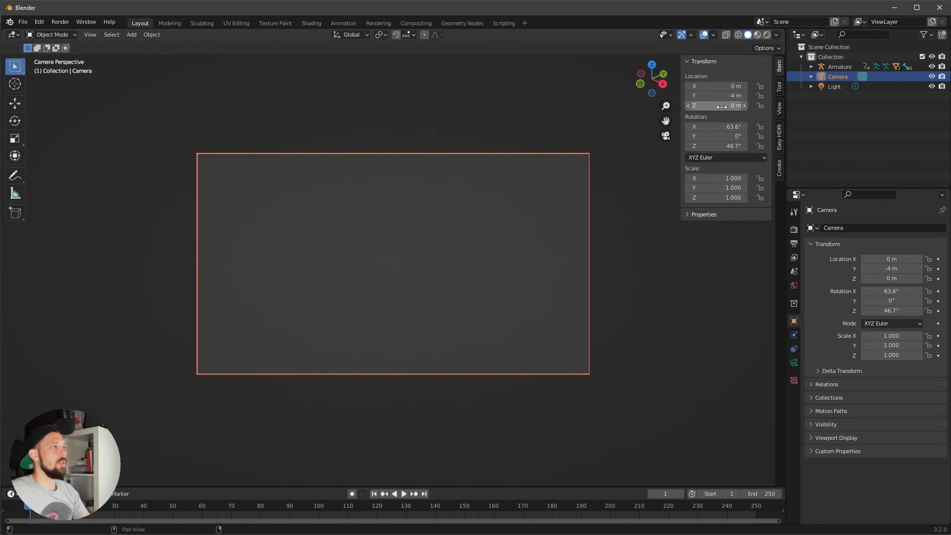
# - Set the camera's rotation to 90° on X and 0° on Z
pyautogui.click(738, 127)
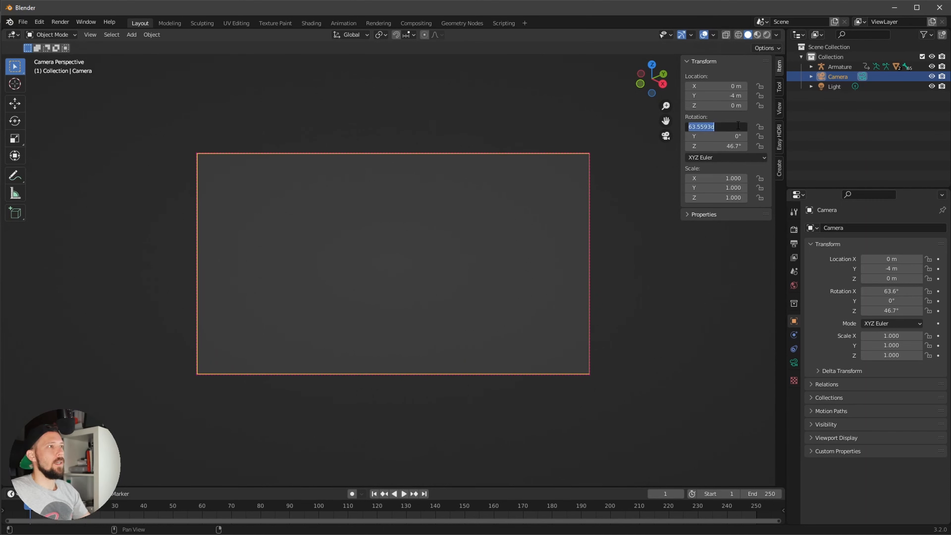
pyautogui.write('90')
pyautogui.press('Return')
pyautogui.doubleClick(734, 146)
pyautogui.write('0')
pyautogui.press('Return')
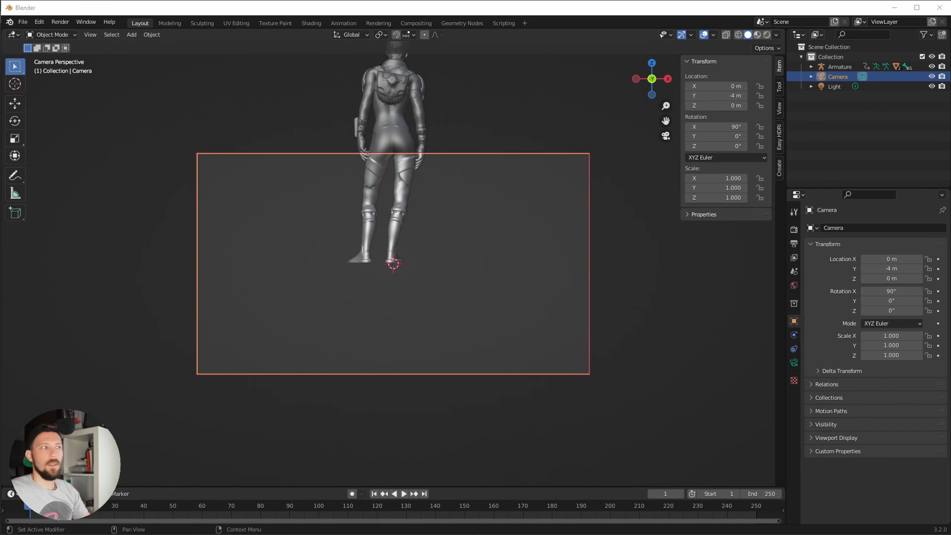
# - Set the camera lens to a focal length of 20 mm and a vertical shift (Shift Y) of 0.25
pyautogui.click(794, 362)
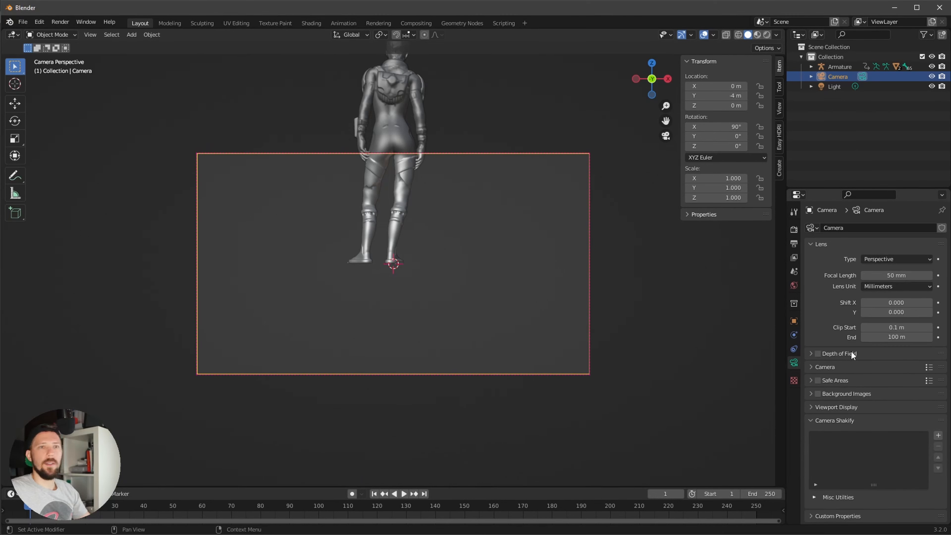
pyautogui.doubleClick(900, 275)
pyautogui.write('20')
pyautogui.press('Return')
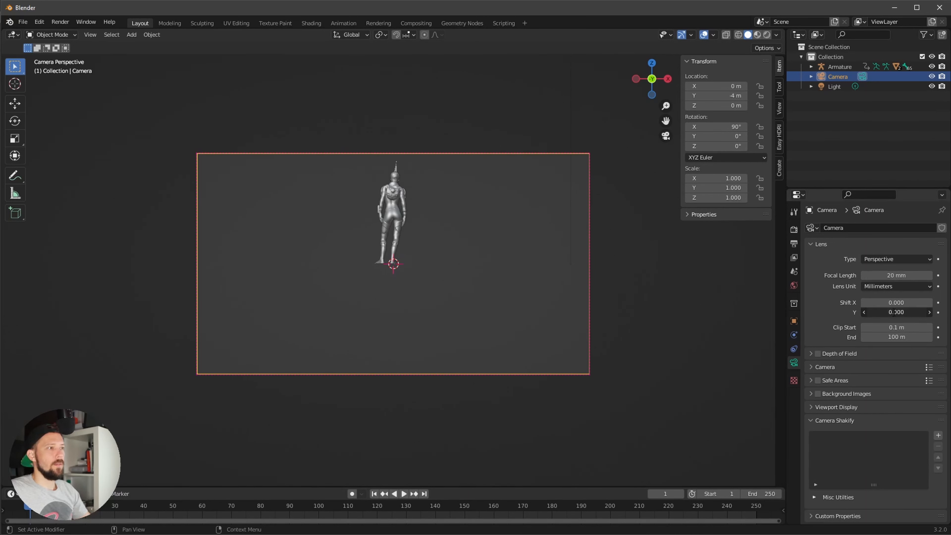
pyautogui.click(911, 314)
pyautogui.write('.25')
pyautogui.press('Return')
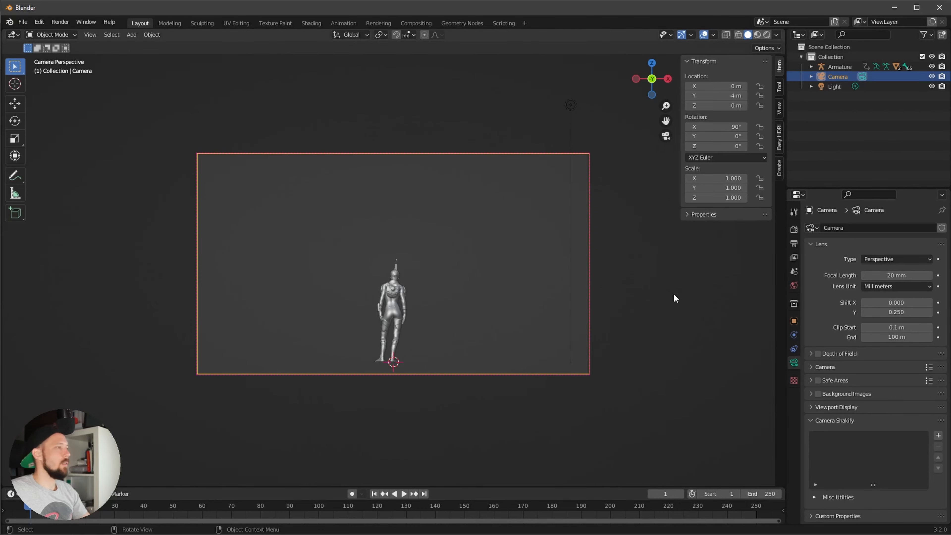
pyautogui.scroll(2, 524, 303)
pyautogui.moveTo(588, 283); pyautogui.dragTo(521, 314, button='middle')
pyautogui.hotkey('shift', 'a')
pyautogui.moveTo(524, 315)
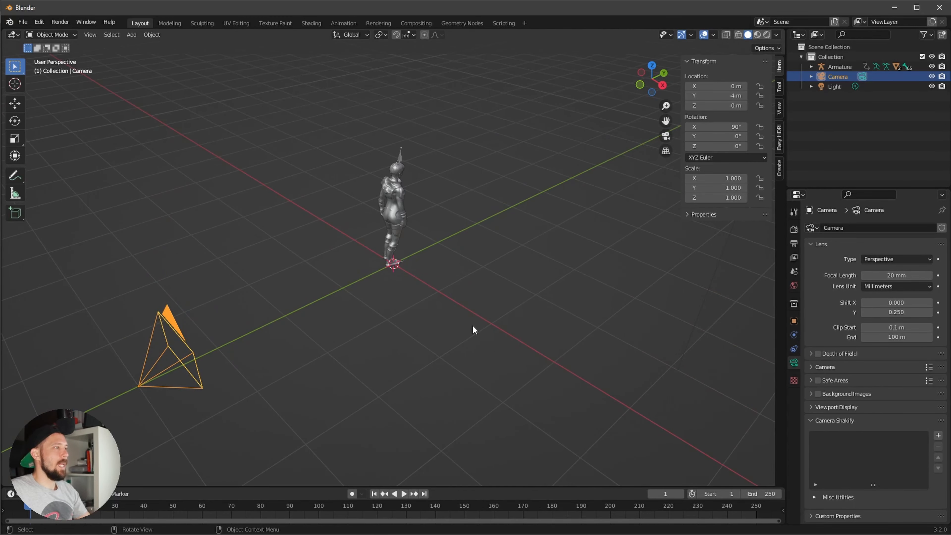
pyautogui.click(523, 360)
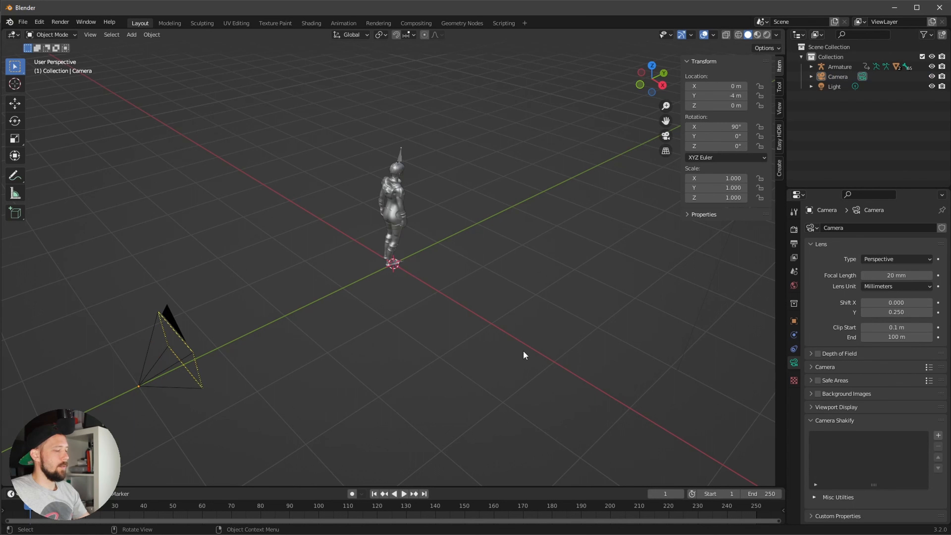
pyautogui.hotkey('shift', 'a')
pyautogui.moveTo(513, 332)
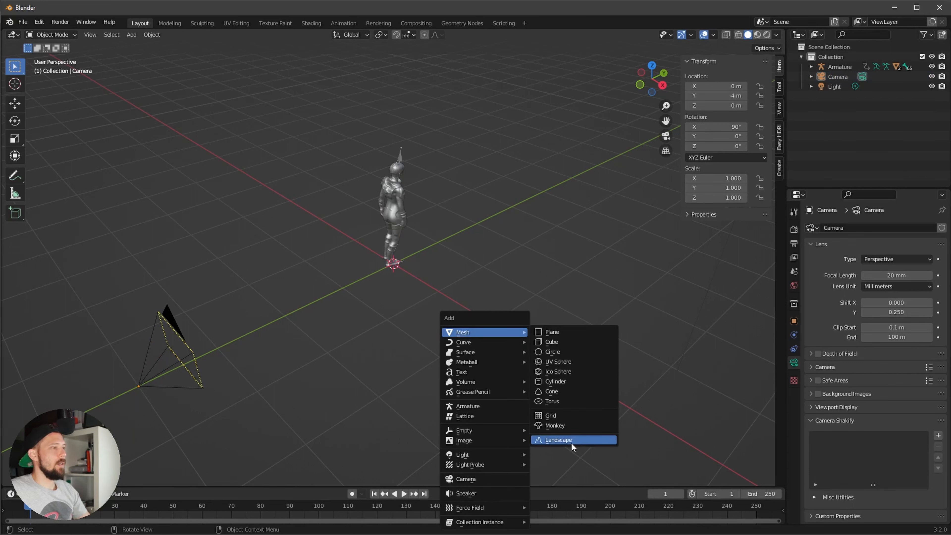
pyautogui.hotkey('shift', 'a')
pyautogui.moveTo(538, 318)
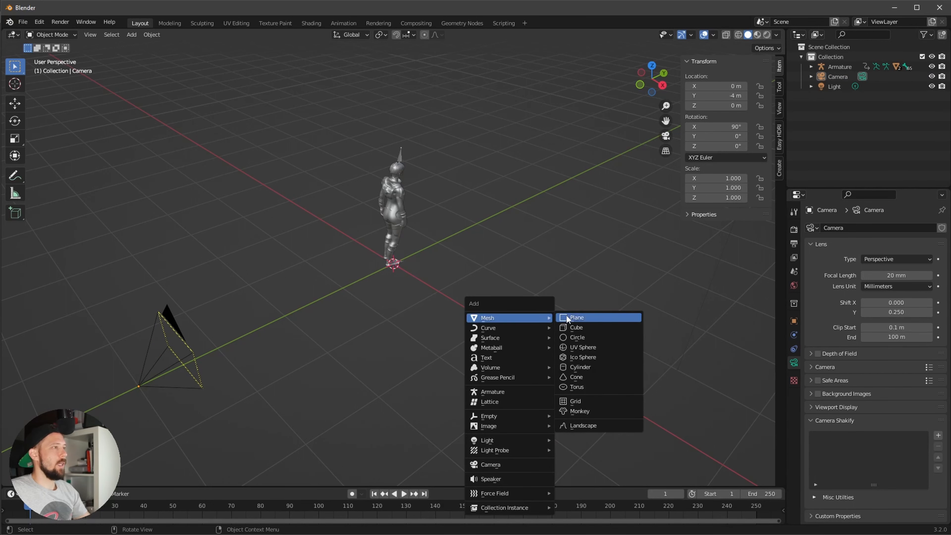
pyautogui.press('Escape')
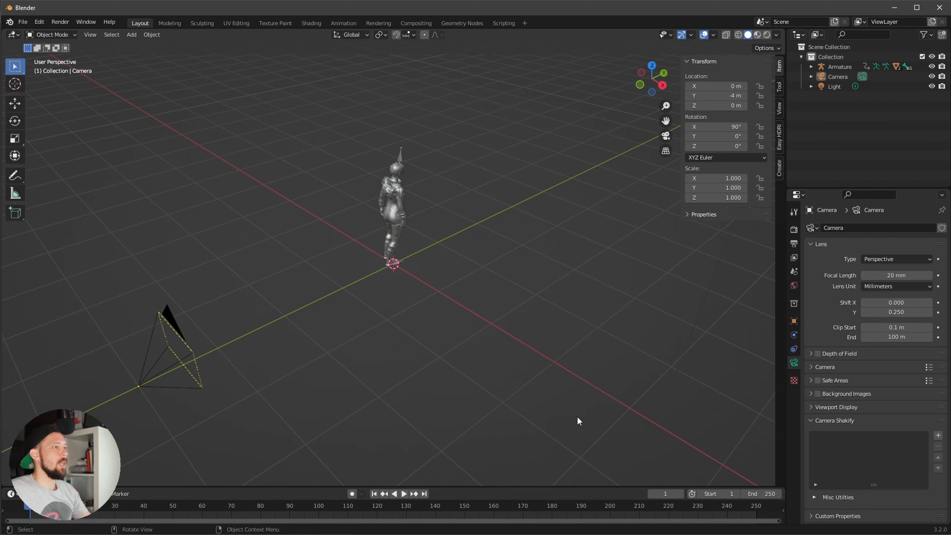
# - Search the add-on preferences for "lands" to check whether the A.N.T.Landscape add-on is enabled
pyautogui.click(39, 23)
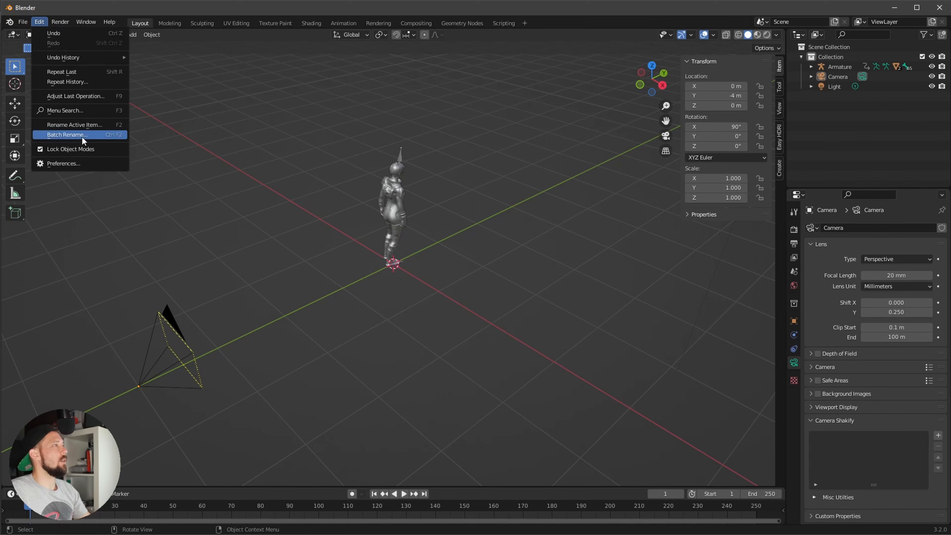
pyautogui.click(80, 165)
pyautogui.click(274, 58)
pyautogui.write('lands')
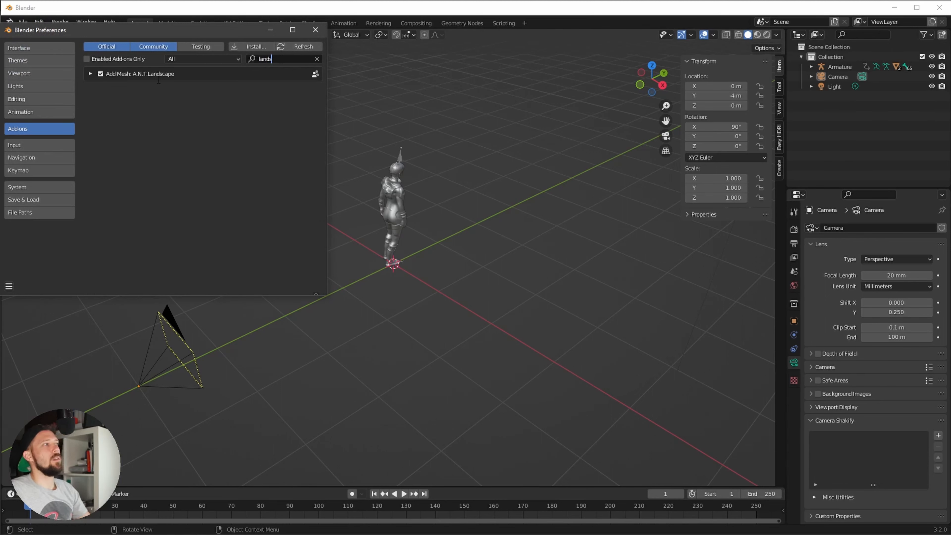
pyautogui.click(312, 34)
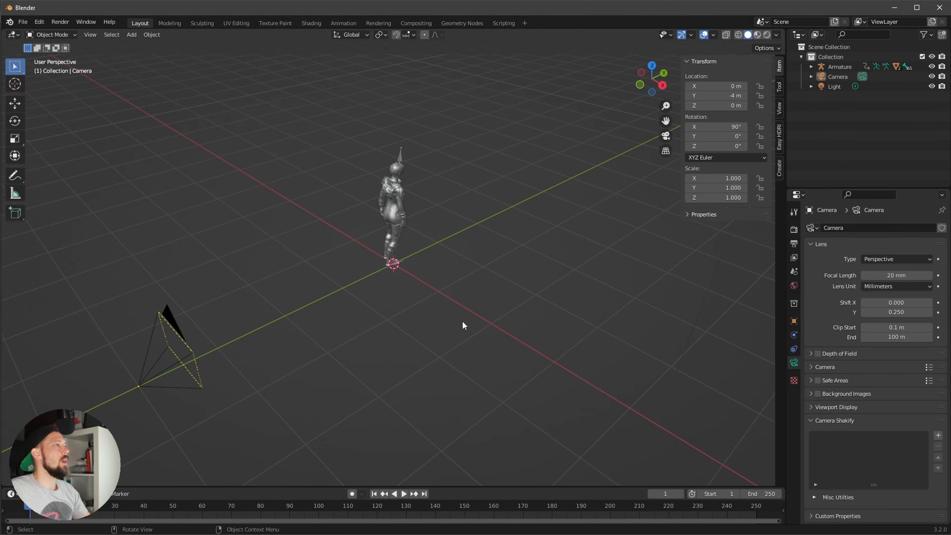
# - Add a Landscape mesh at the world origin and look over its noise settings, keeping the defaults
pyautogui.hotkey('shift', 'a')
pyautogui.moveTo(466, 325)
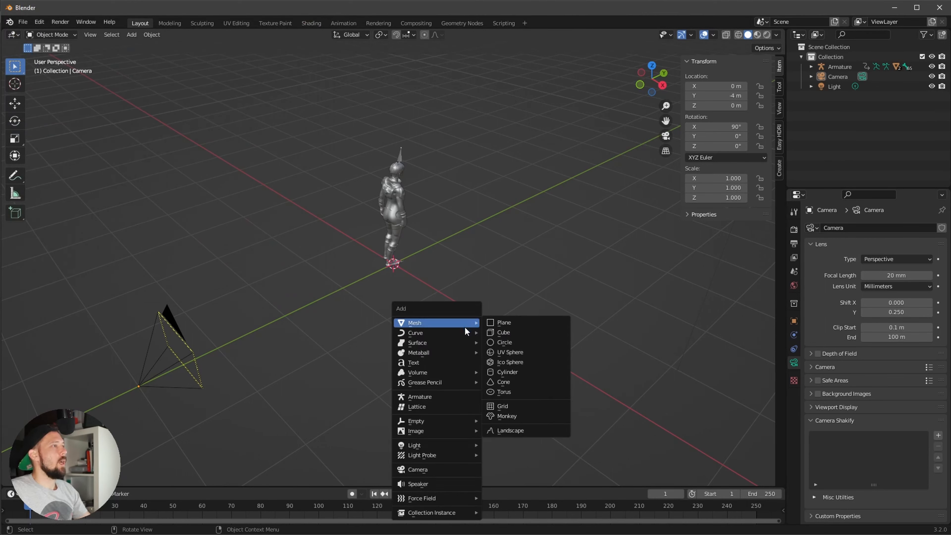
pyautogui.click(515, 430)
pyautogui.moveTo(452, 340); pyautogui.dragTo(480, 302, button='middle')
pyautogui.click(144, 474)
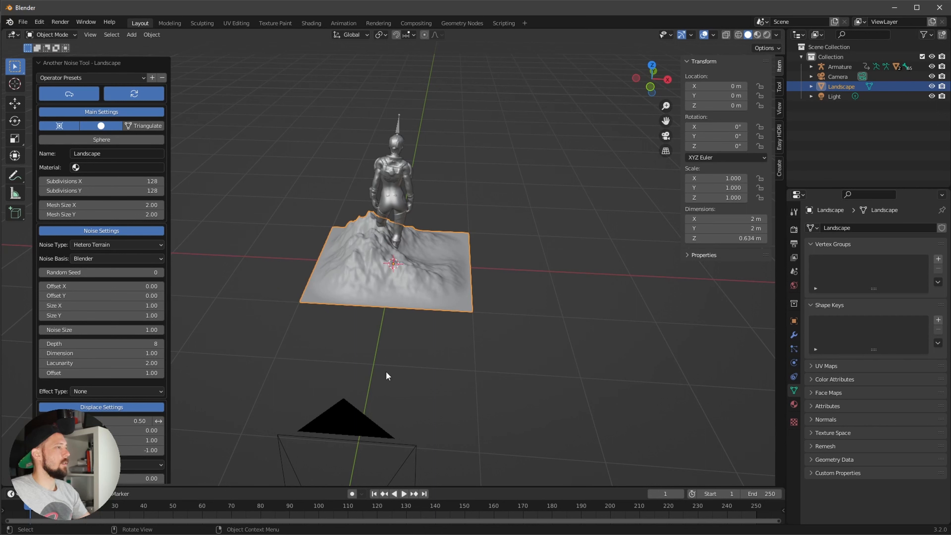
pyautogui.click(552, 335)
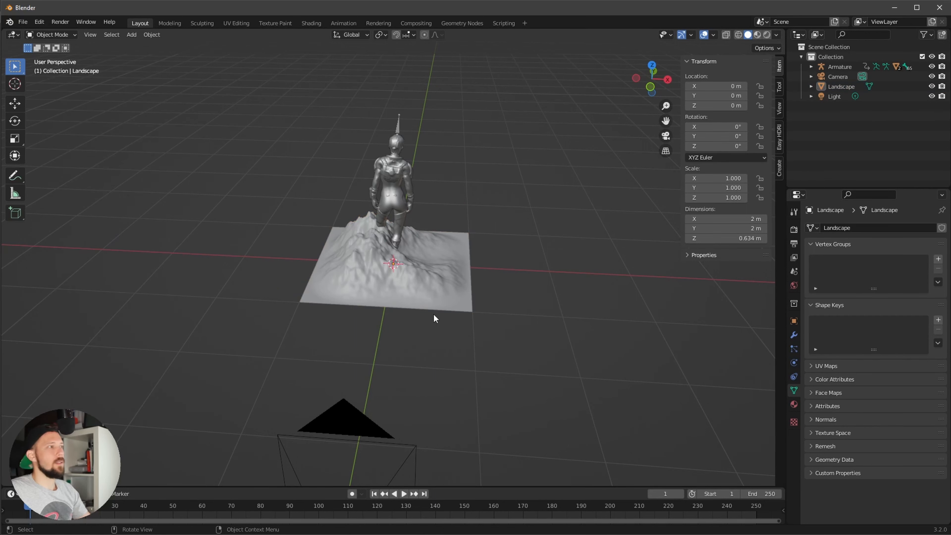
# - Select the landscape and give it a new material named M_moon in the Shading workspace
pyautogui.moveTo(570, 334); pyautogui.dragTo(540, 316, button='middle')
pyautogui.click(431, 297)
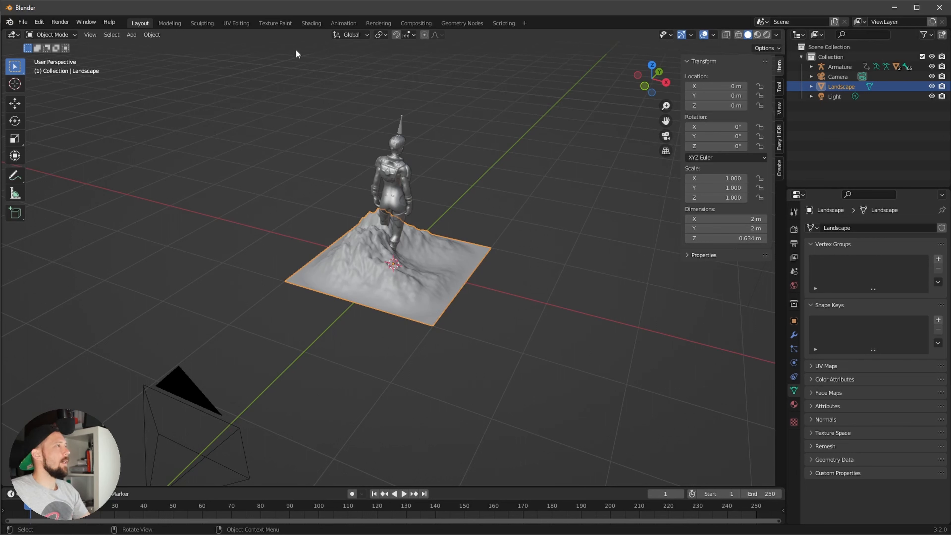
pyautogui.click(311, 24)
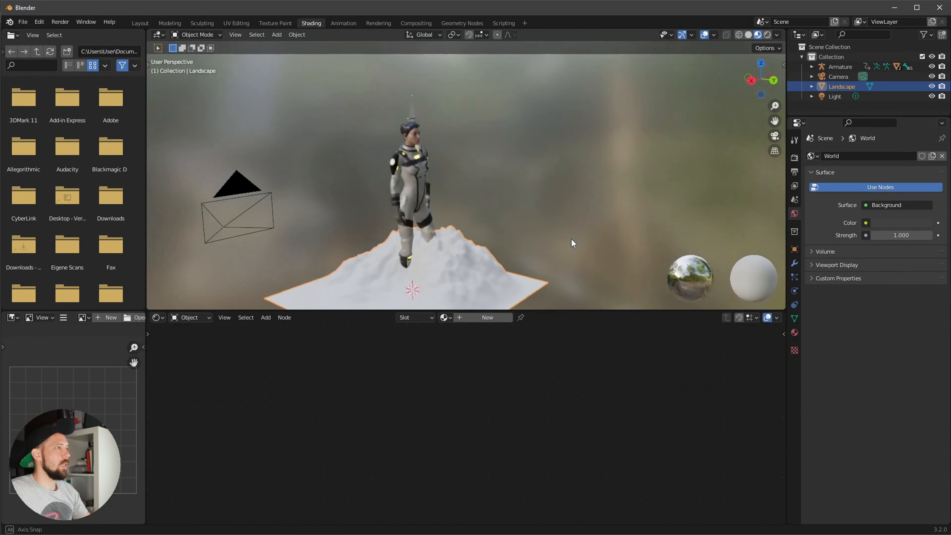
pyautogui.moveTo(572, 243); pyautogui.dragTo(595, 222, button='middle')
pyautogui.click(483, 317)
pyautogui.doubleClick(455, 318)
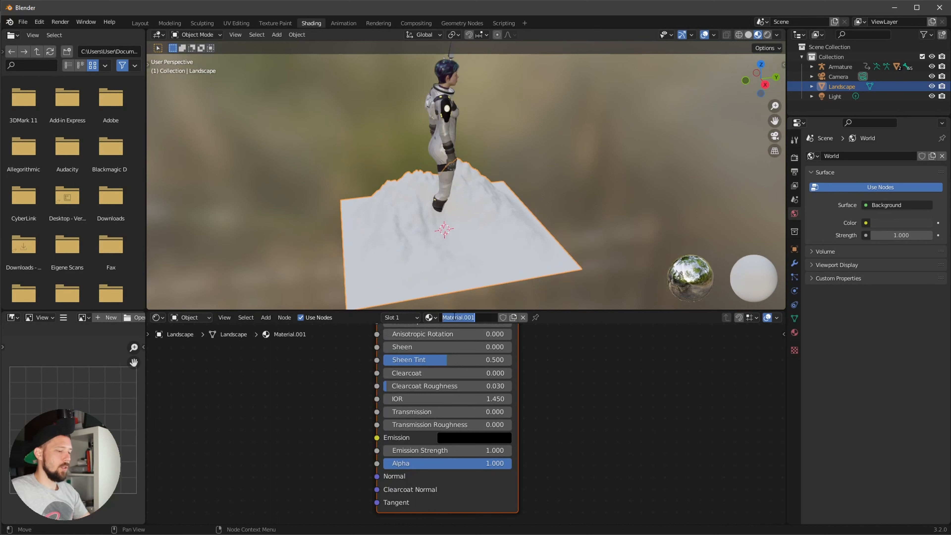
pyautogui.write('M_moon')
pyautogui.press('Return')
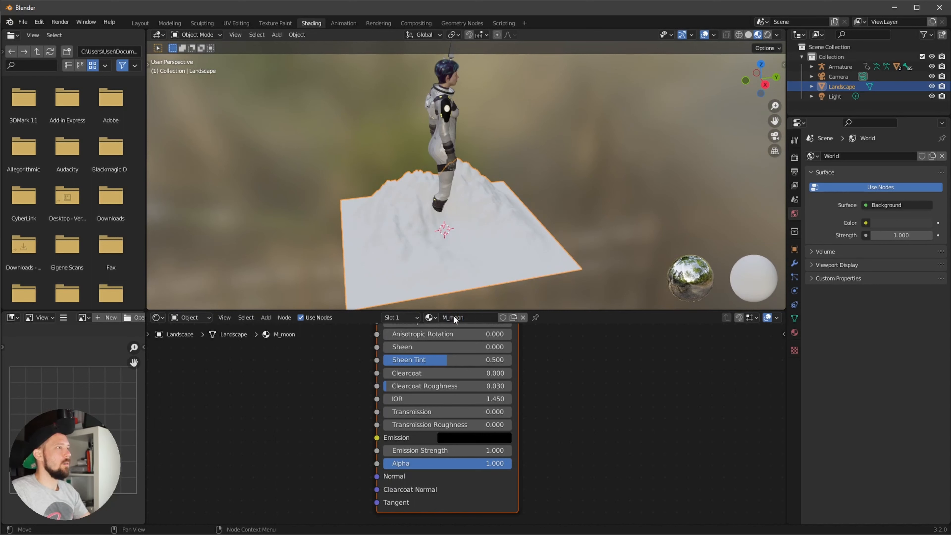
# - Select the Principled BSDF node in the M_moon material's node tree
pyautogui.scroll(-4, 580, 389)
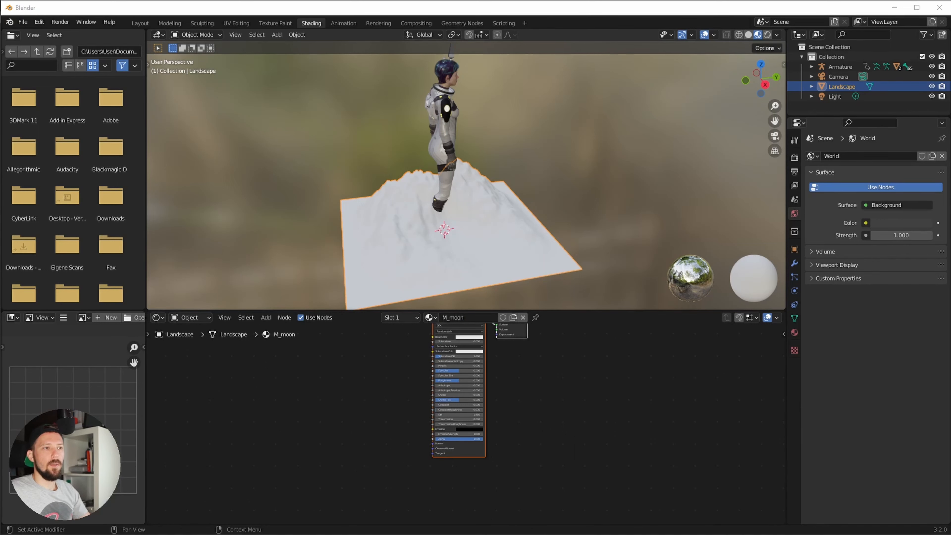
pyautogui.click(531, 403)
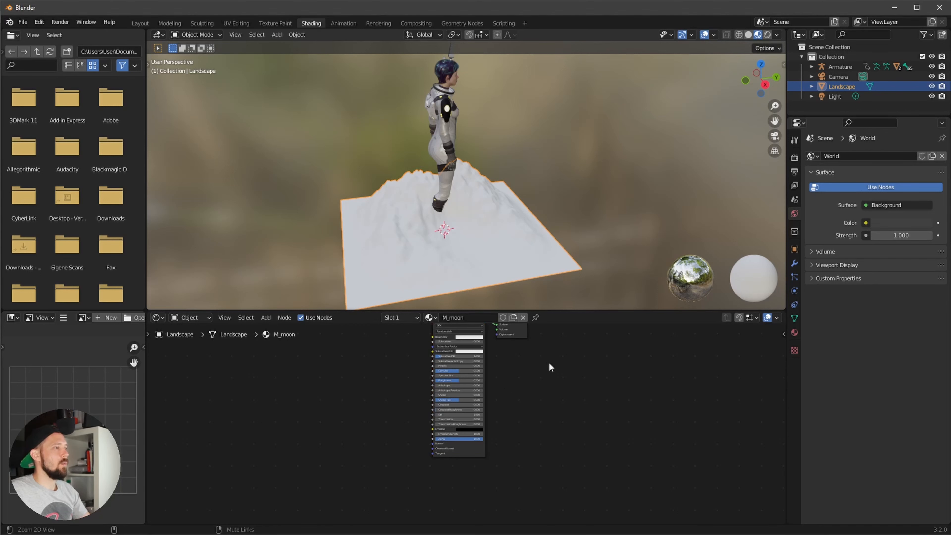
pyautogui.scroll(-3, 549, 374)
pyautogui.scroll(3, 558, 413)
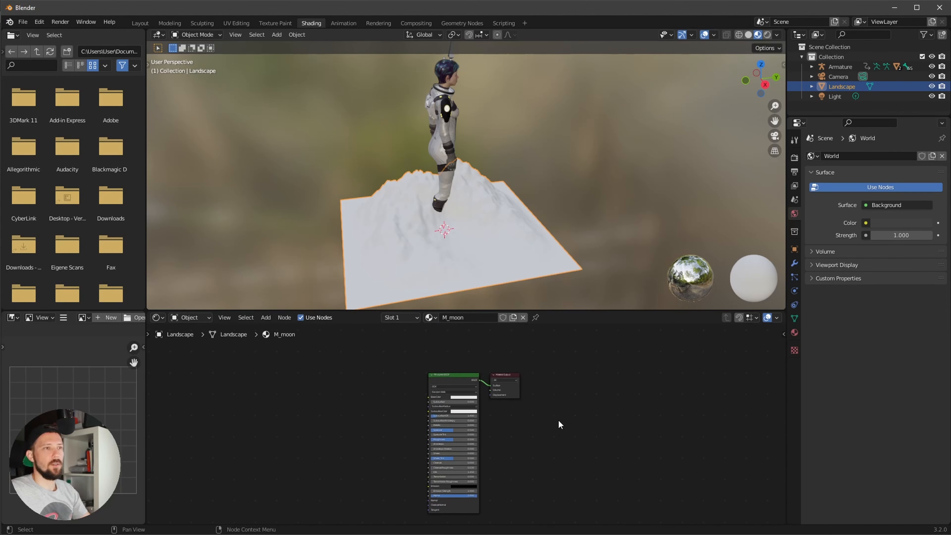
pyautogui.scroll(1, 558, 407)
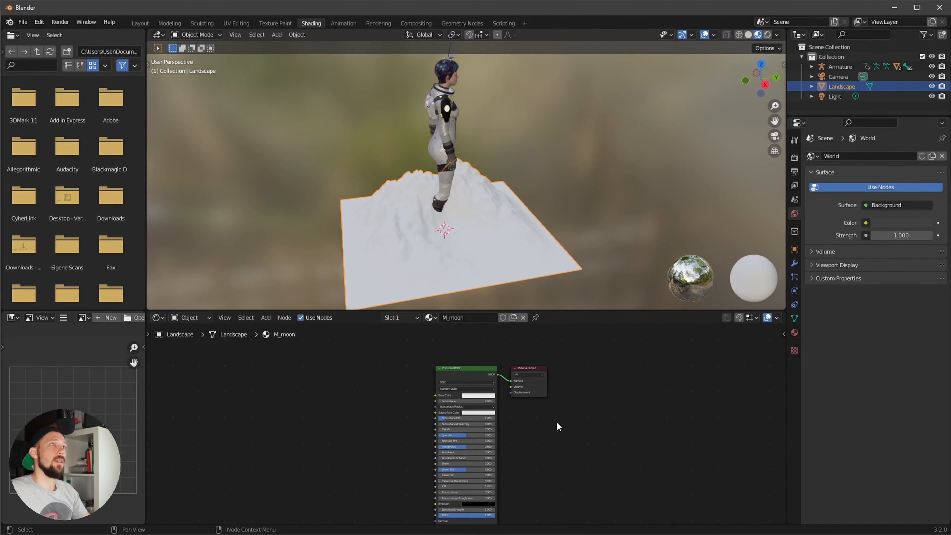
pyautogui.scroll(2, 570, 426)
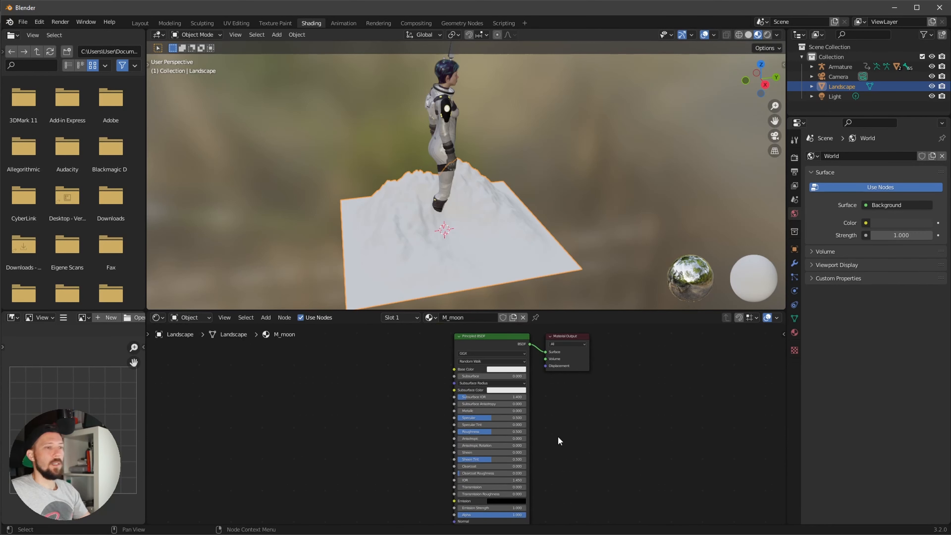
pyautogui.click(476, 344)
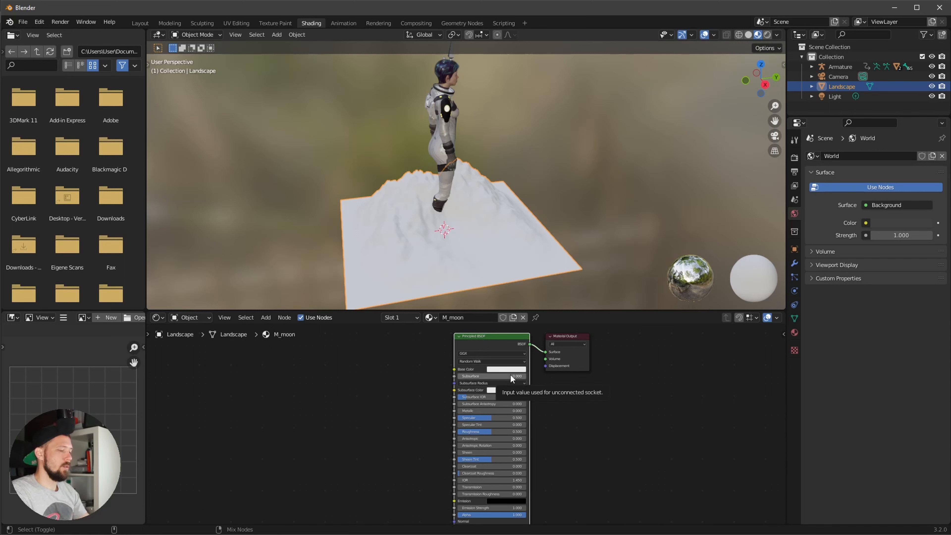
# - Cancel the Principled Texture Setup and search the add-on preferences for "node wr" to check whether Node Wrangler is enabled
pyautogui.hotkey('ctrl', 'shift', 't')
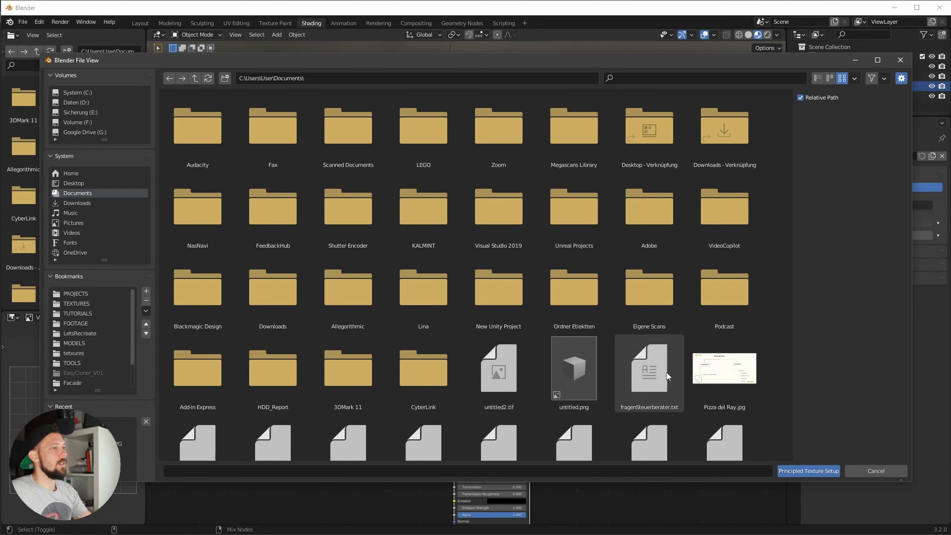
pyautogui.click(879, 470)
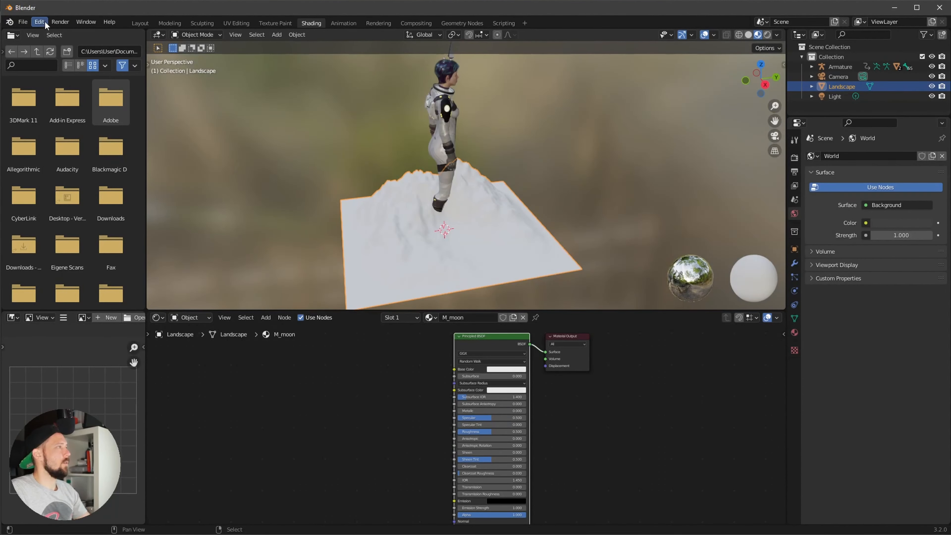
pyautogui.click(39, 22)
pyautogui.click(63, 163)
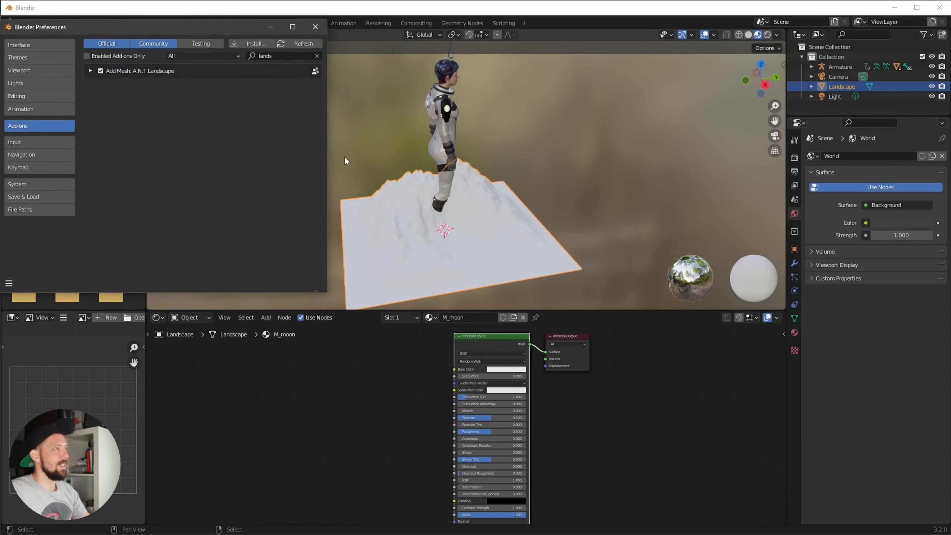
pyautogui.click(294, 55)
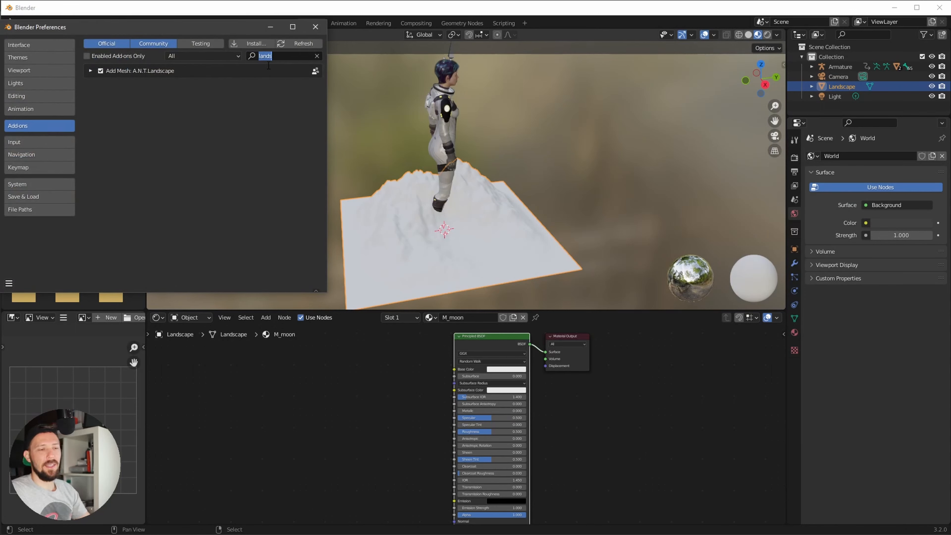
pyautogui.write('n')
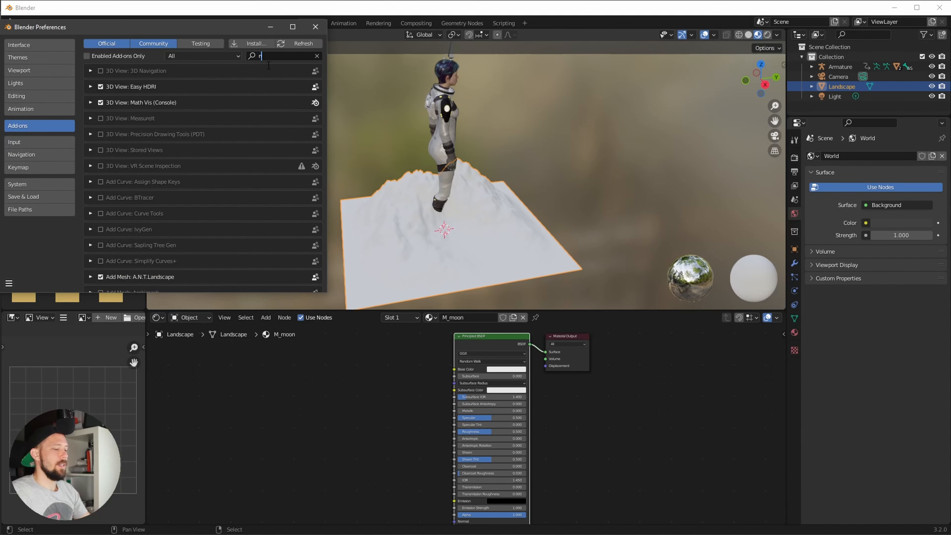
pyautogui.write('ode wr')
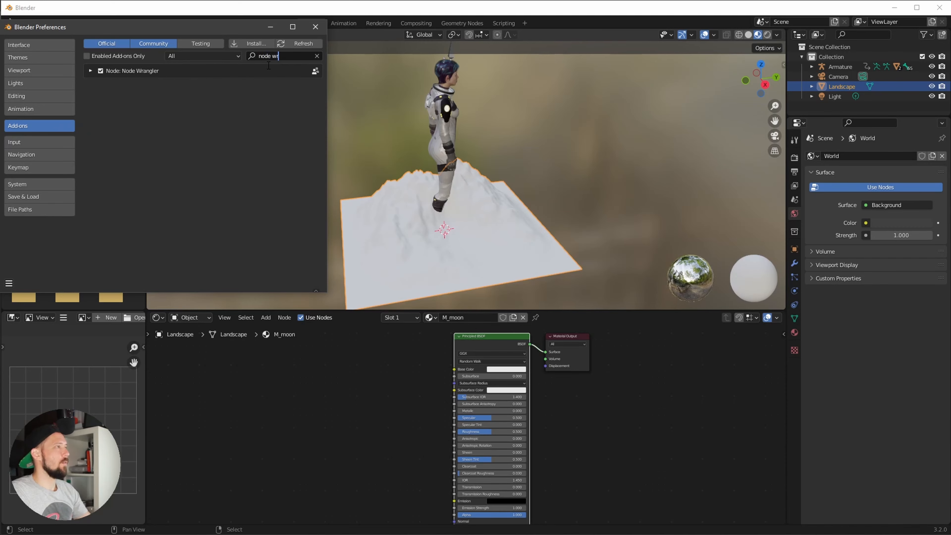
pyautogui.click(315, 28)
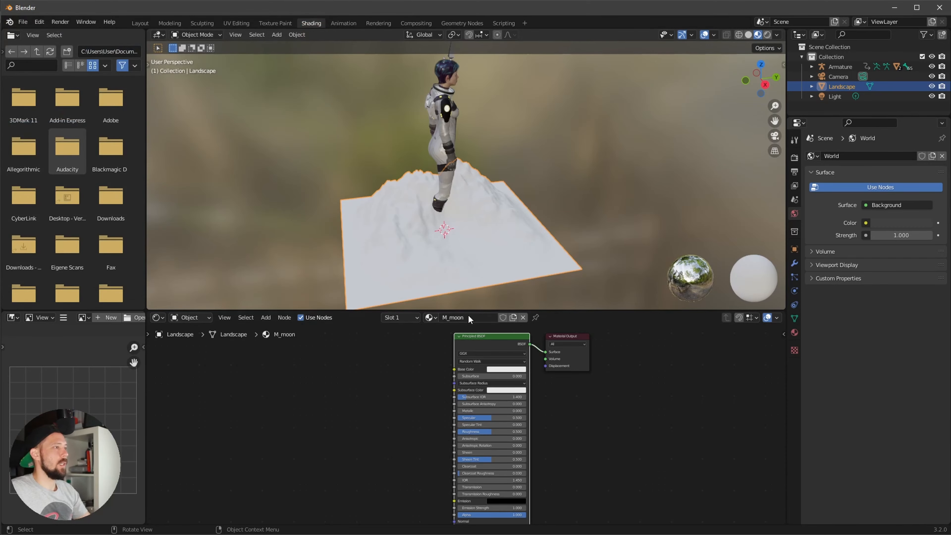
# - Run Principled Texture Setup with all five maps in footage\moon: ao, roughness, normal, height and albedo
pyautogui.hotkey('ctrl', 'shift', 't')
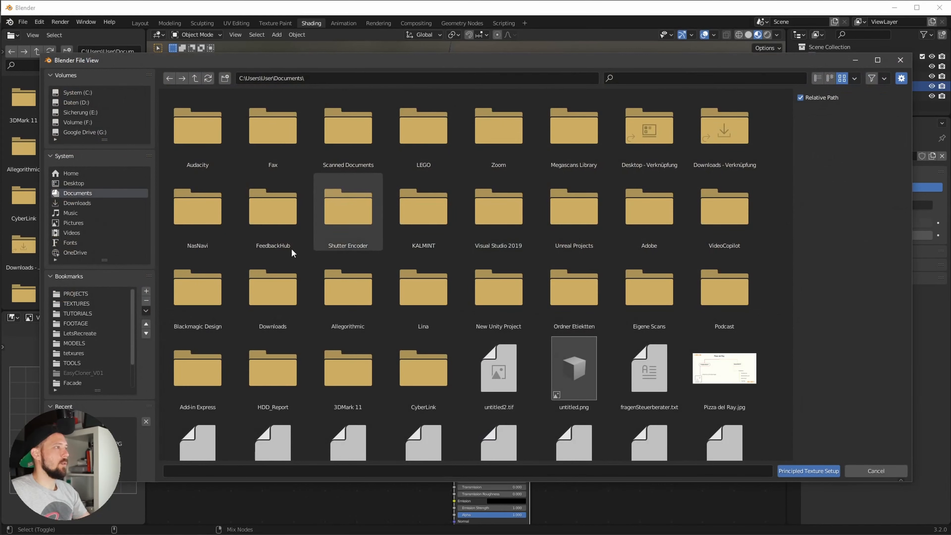
pyautogui.scroll(-3, 127, 330)
pyautogui.click(92, 384)
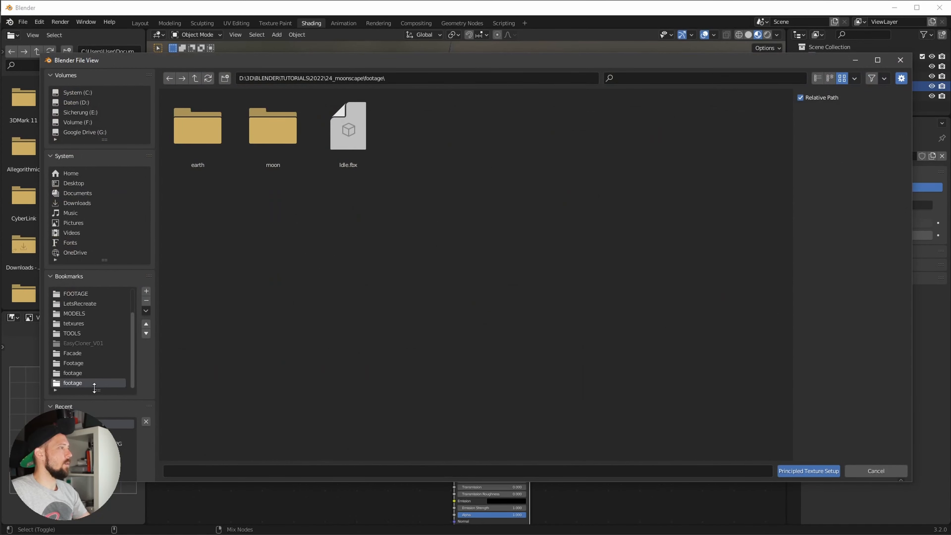
pyautogui.doubleClick(260, 143)
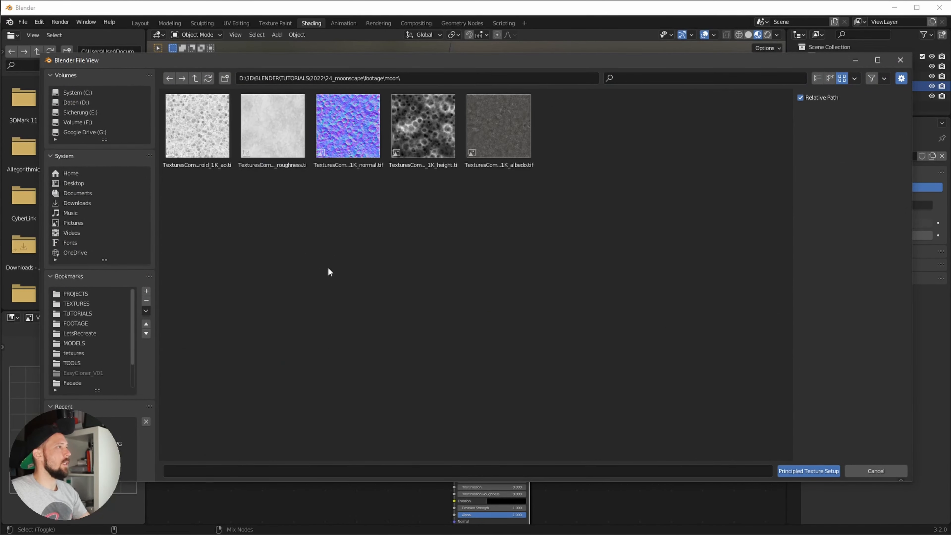
pyautogui.click(200, 141)
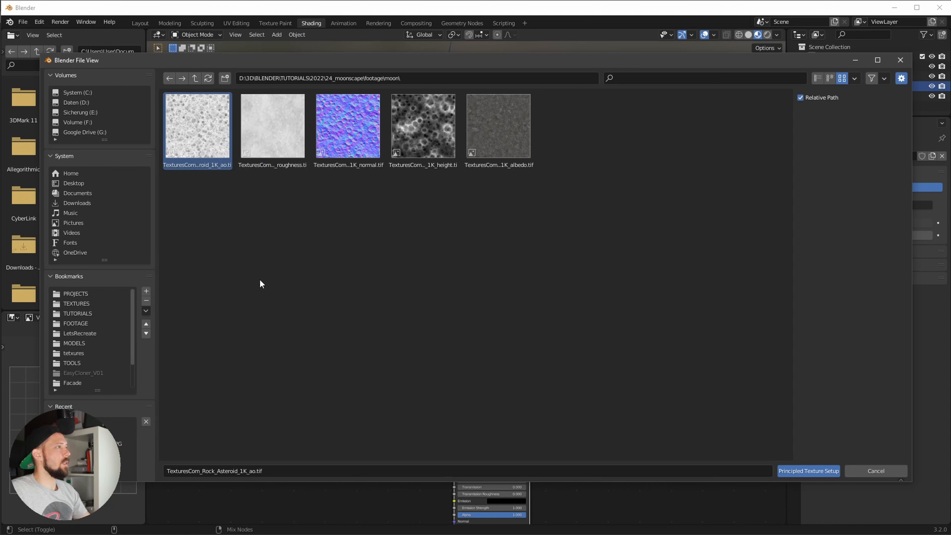
pyautogui.moveTo(529, 199); pyautogui.dragTo(197, 132)
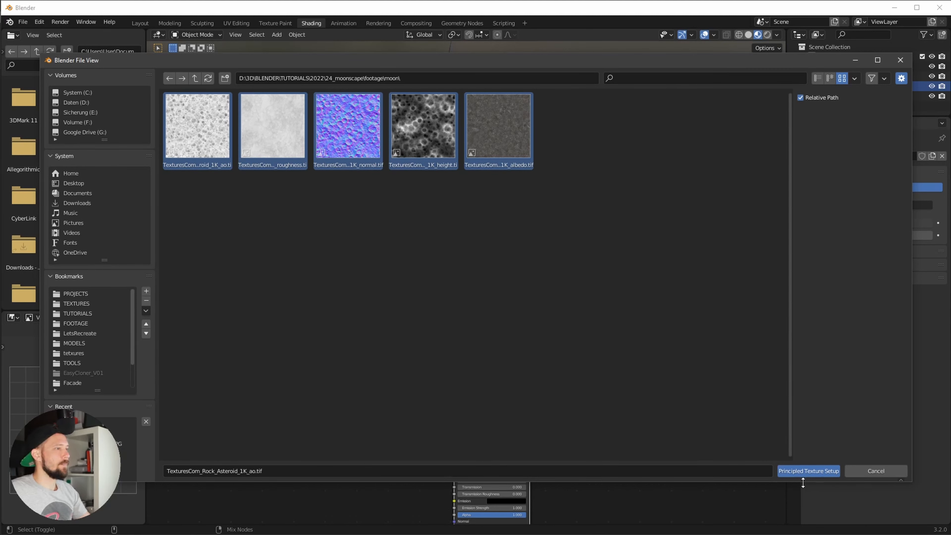
pyautogui.click(810, 470)
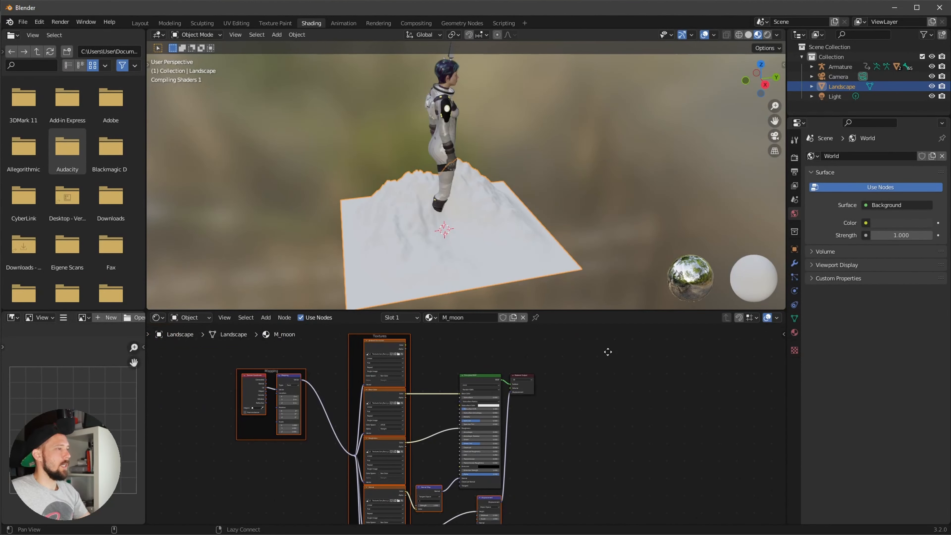
pyautogui.keyDown('alt'); pyautogui.moveTo(608, 352); pyautogui.dragTo(645, 245); pyautogui.keyUp('alt')
pyautogui.keyDown('alt'); pyautogui.moveTo(597, 414); pyautogui.dragTo(574, 505); pyautogui.keyUp('alt')
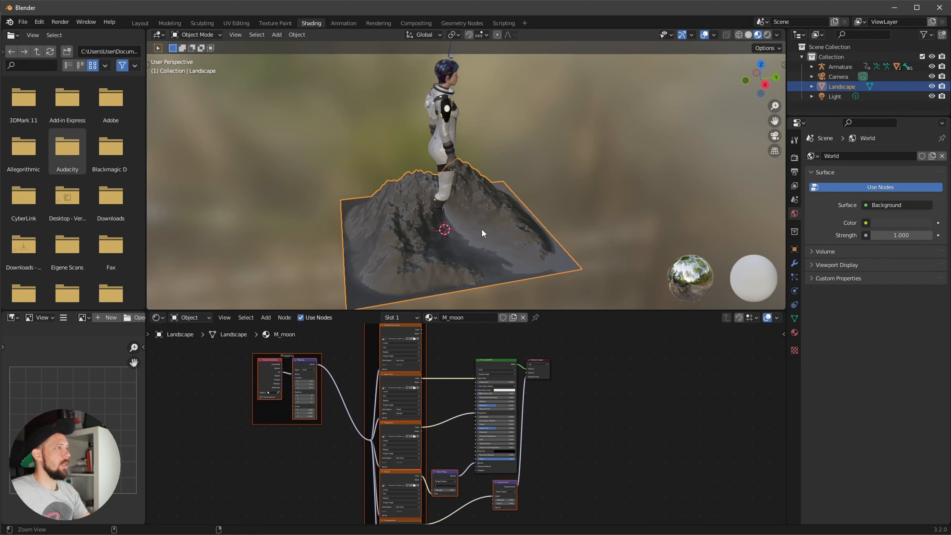
# - Add a Subdivision Surface modifier to the landscape, keeping the default levels
pyautogui.keyDown('ctrl'); pyautogui.keyDown('alt'); pyautogui.moveTo(482, 233); pyautogui.dragTo(667, 172); pyautogui.keyUp('alt'); pyautogui.keyUp('ctrl')
pyautogui.keyDown('alt'); pyautogui.keyDown('shift'); pyautogui.moveTo(520, 255); pyautogui.dragTo(583, 129); pyautogui.keyUp('shift'); pyautogui.keyUp('alt')
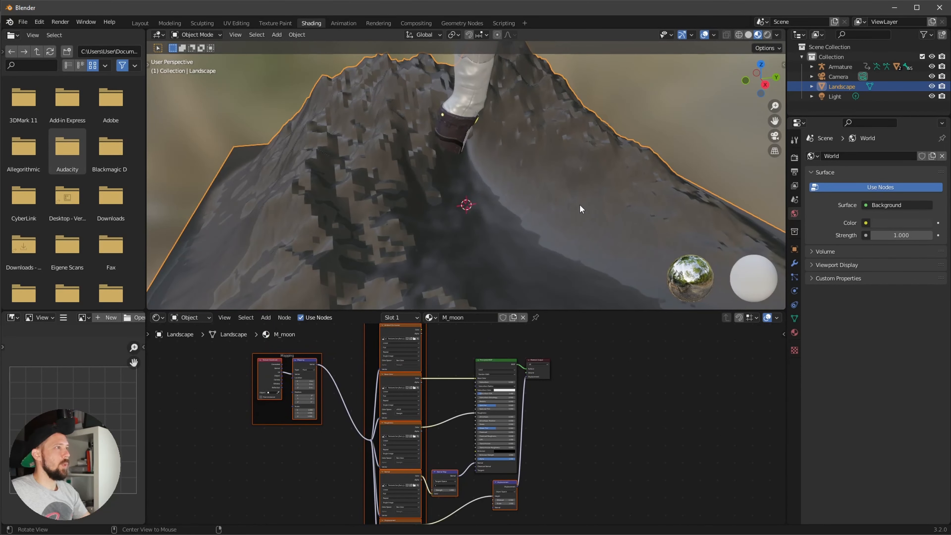
pyautogui.click(795, 263)
pyautogui.click(890, 157)
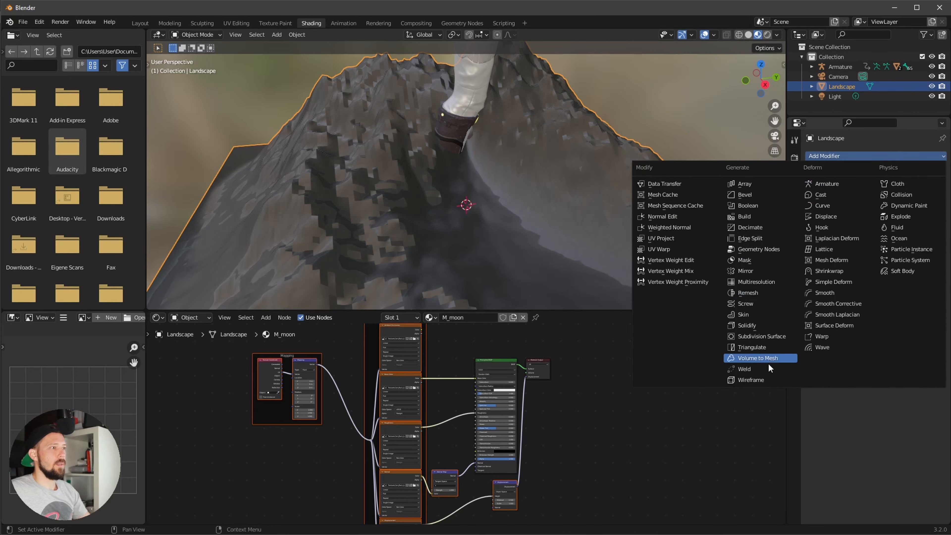
pyautogui.click(772, 336)
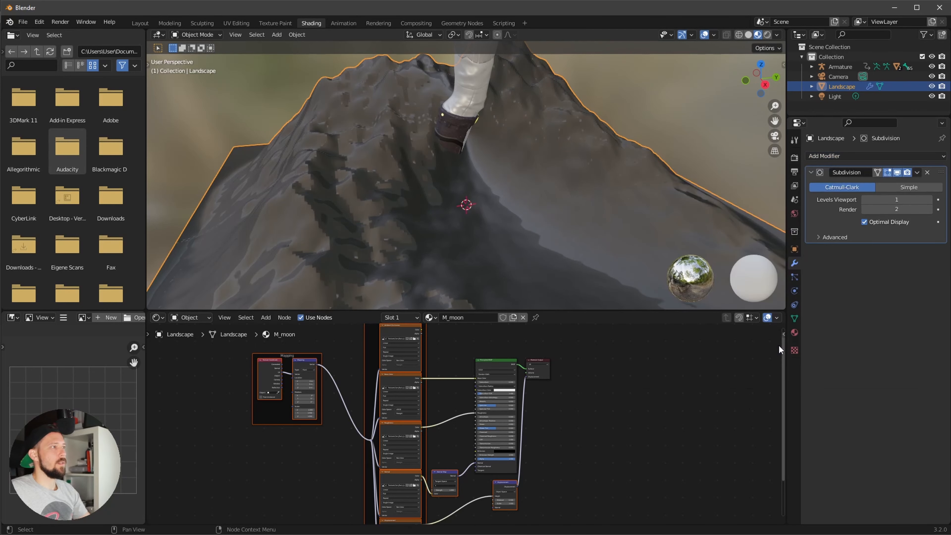
pyautogui.keyDown('alt'); pyautogui.moveTo(509, 213); pyautogui.dragTo(525, 236); pyautogui.keyUp('alt')
pyautogui.scroll(5, 587, 404)
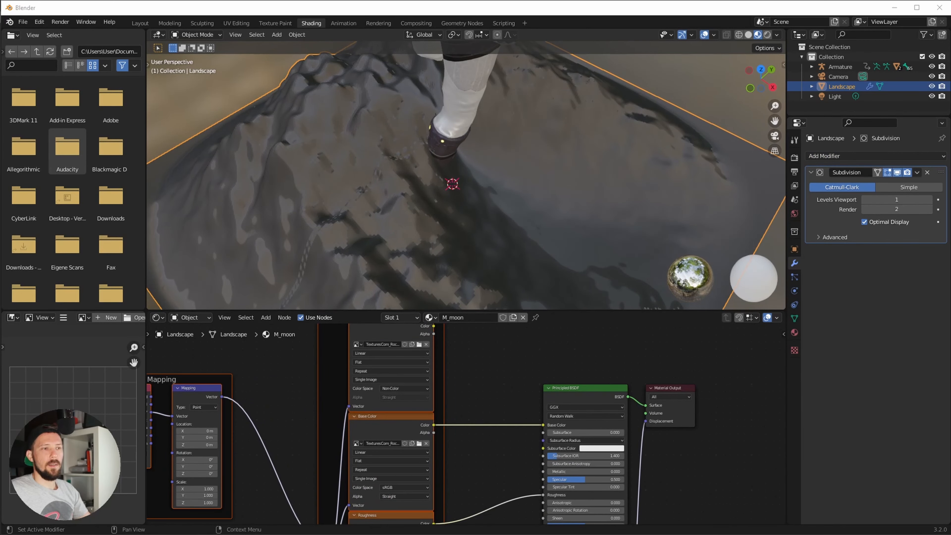
# - Connect the Texture Coordinate node's Generated output to the Mapping node's Vector input in place of UV
pyautogui.click(279, 409)
pyautogui.keyDown('alt'); pyautogui.moveTo(261, 401); pyautogui.dragTo(442, 399); pyautogui.keyUp('alt')
pyautogui.scroll(4, 325, 440)
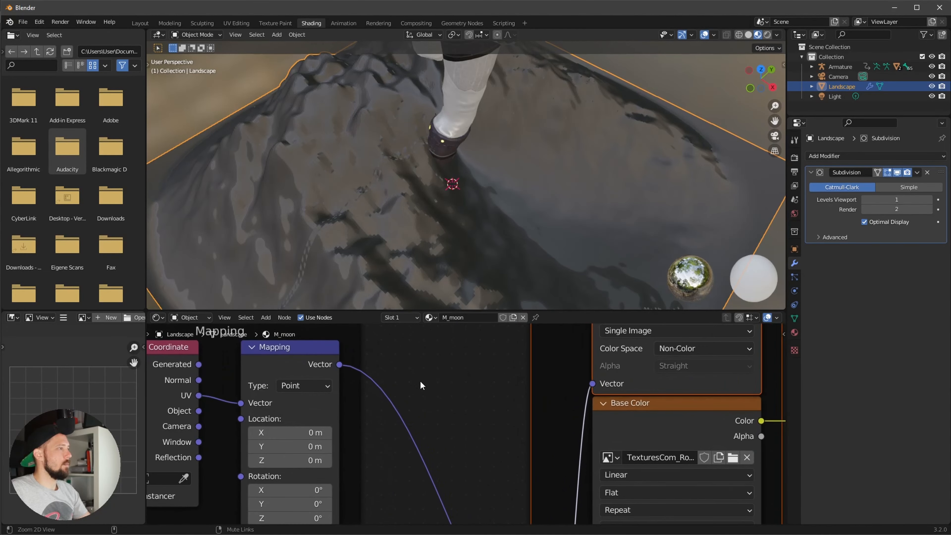
pyautogui.moveTo(255, 361)
pyautogui.mouseDown()
pyautogui.moveTo(300, 410)
pyautogui.moveTo(297, 400)
pyautogui.mouseUp()
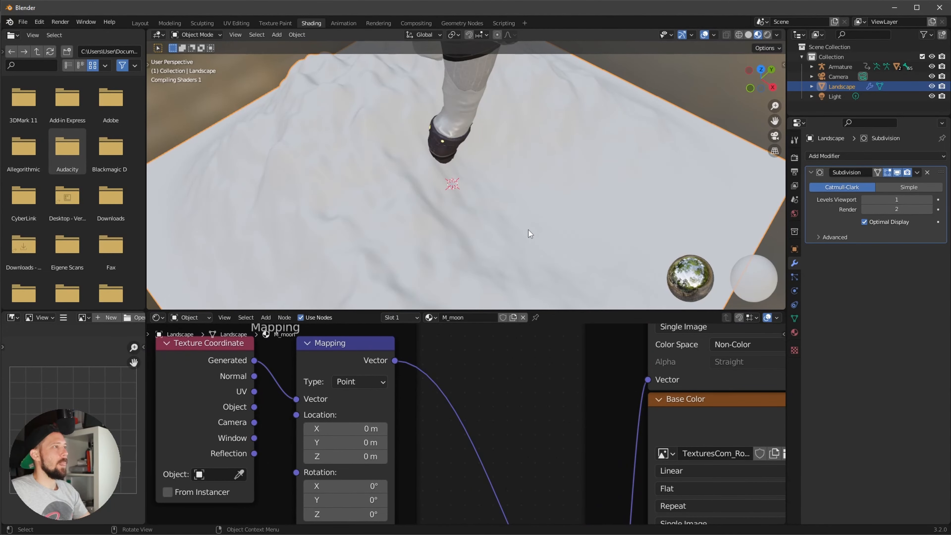
pyautogui.moveTo(518, 248); pyautogui.dragTo(546, 230, button='middle')
pyautogui.scroll(-2, 465, 427)
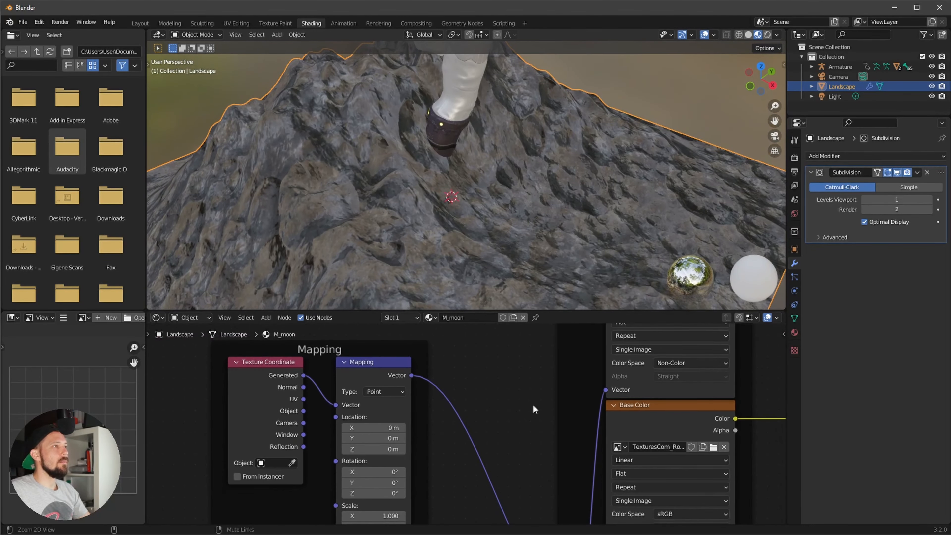
pyautogui.scroll(-2, 535, 409)
pyautogui.moveTo(668, 396); pyautogui.dragTo(497, 410, button='middle')
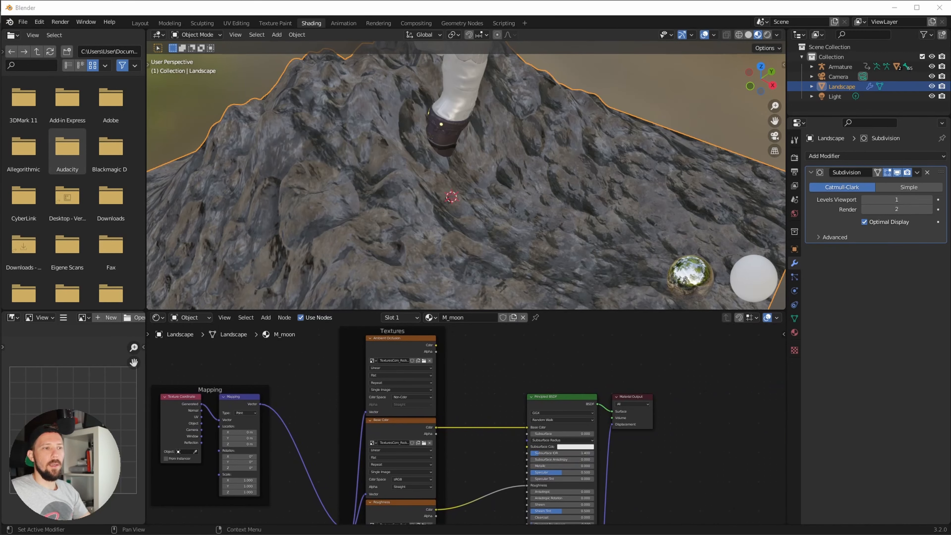
pyautogui.moveTo(401, 413); pyautogui.dragTo(488, 377)
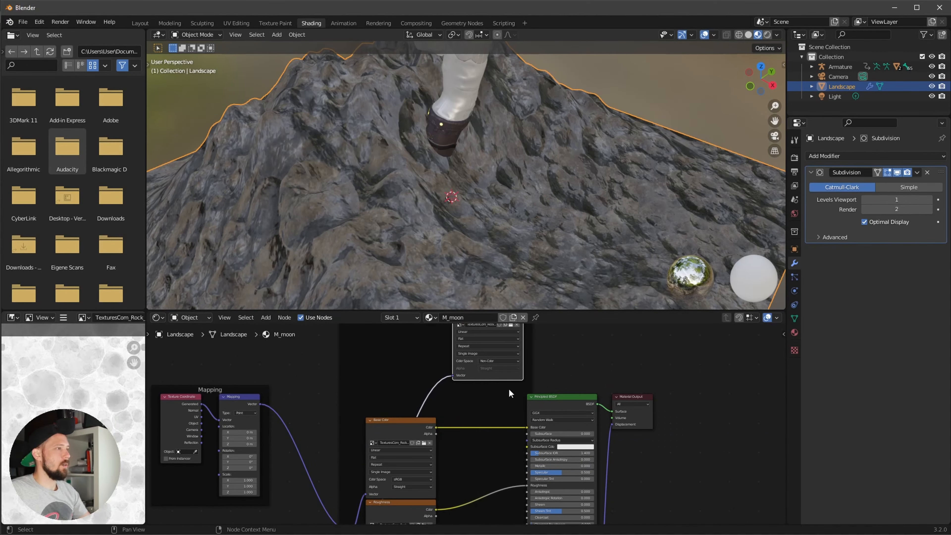
pyautogui.keyDown('alt'); pyautogui.moveTo(544, 345); pyautogui.dragTo(545, 390); pyautogui.keyUp('alt')
pyautogui.hotkey('ctrl', 'z')
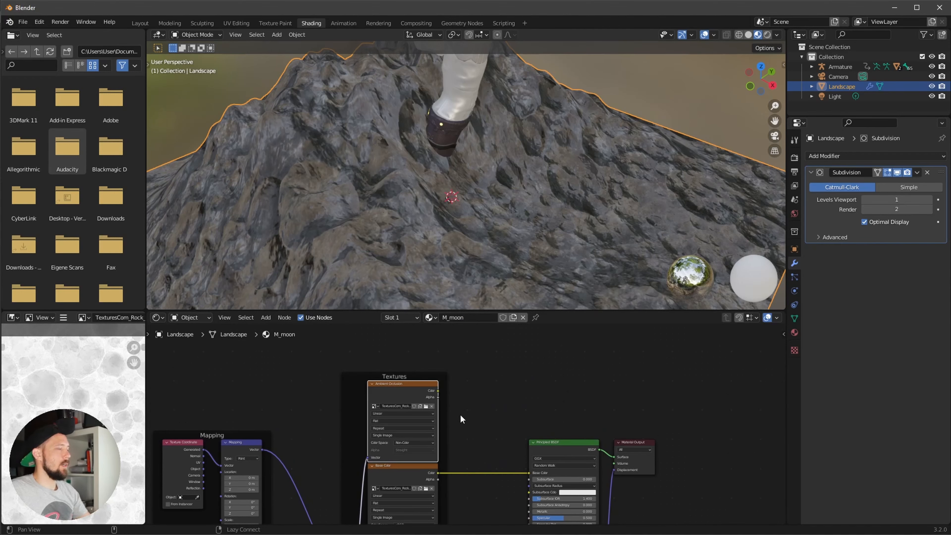
# - Insert a Mix color node between the Base Color texture and the Principled BSDF's Base Color input
pyautogui.keyDown('ctrl'); pyautogui.keyDown('alt'); pyautogui.moveTo(461, 415); pyautogui.dragTo(590, 344); pyautogui.keyUp('alt'); pyautogui.keyUp('ctrl')
pyautogui.keyDown('alt'); pyautogui.moveTo(490, 417); pyautogui.dragTo(515, 325); pyautogui.keyUp('alt')
pyautogui.moveTo(507, 368)
pyautogui.keyDown('ctrl'); pyautogui.keyDown('alt'); pyautogui.mouseDown()
pyautogui.moveTo(506, 392)
pyautogui.moveTo(543, 386)
pyautogui.moveTo(513, 376)
pyautogui.mouseUp(); pyautogui.keyUp('alt'); pyautogui.keyUp('ctrl')
pyautogui.click(499, 389)
pyautogui.hotkey('shift', 'a')
pyautogui.click(514, 378)
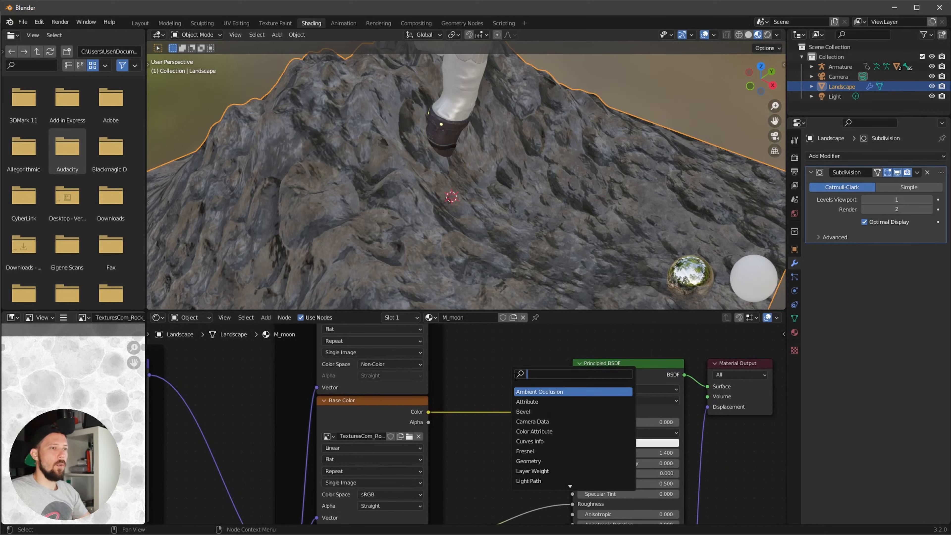
pyautogui.write('mix')
pyautogui.press('Return')
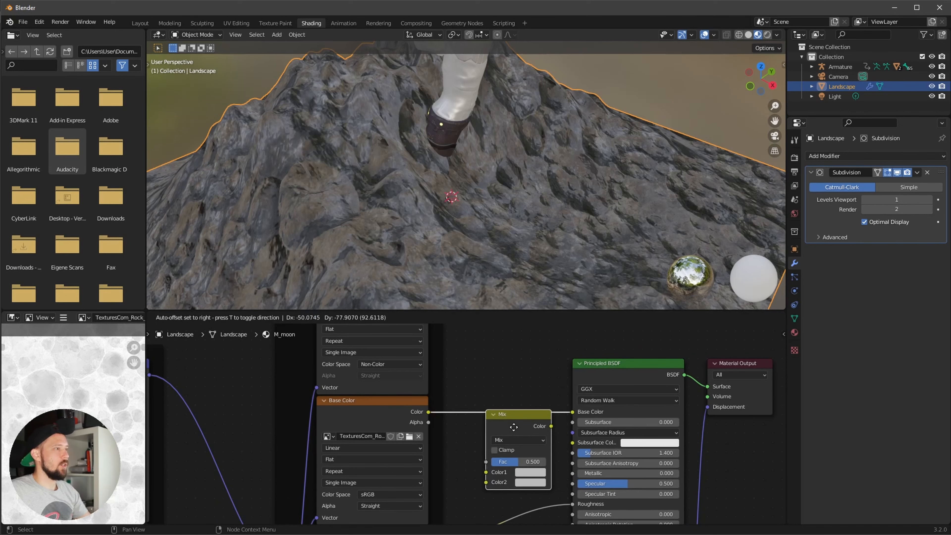
pyautogui.click(498, 382)
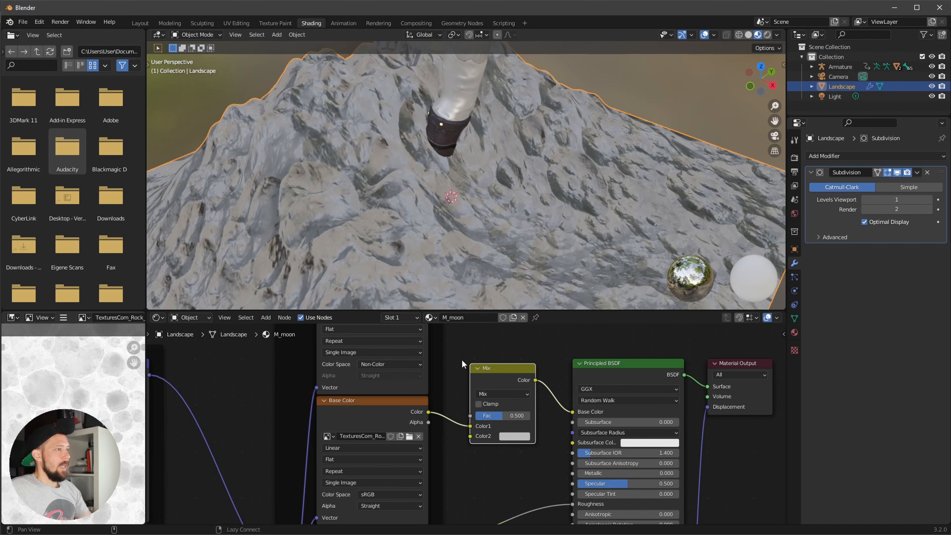
# - Rearrange the Textures frame and Ambient Occlusion node, and connect the Ambient Occlusion Color output to the Mix node's Color2 input
pyautogui.keyDown('alt'); pyautogui.moveTo(463, 364); pyautogui.dragTo(478, 404); pyautogui.keyUp('alt')
pyautogui.keyDown('ctrl'); pyautogui.keyDown('alt'); pyautogui.moveTo(502, 371); pyautogui.dragTo(471, 354); pyautogui.keyUp('alt'); pyautogui.keyUp('ctrl')
pyautogui.press('g')
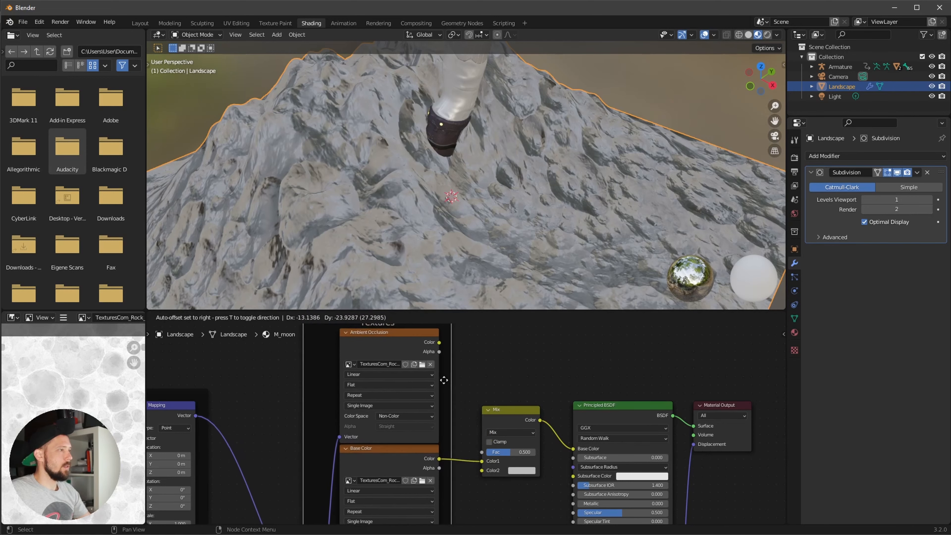
pyautogui.click(433, 380)
pyautogui.press('g')
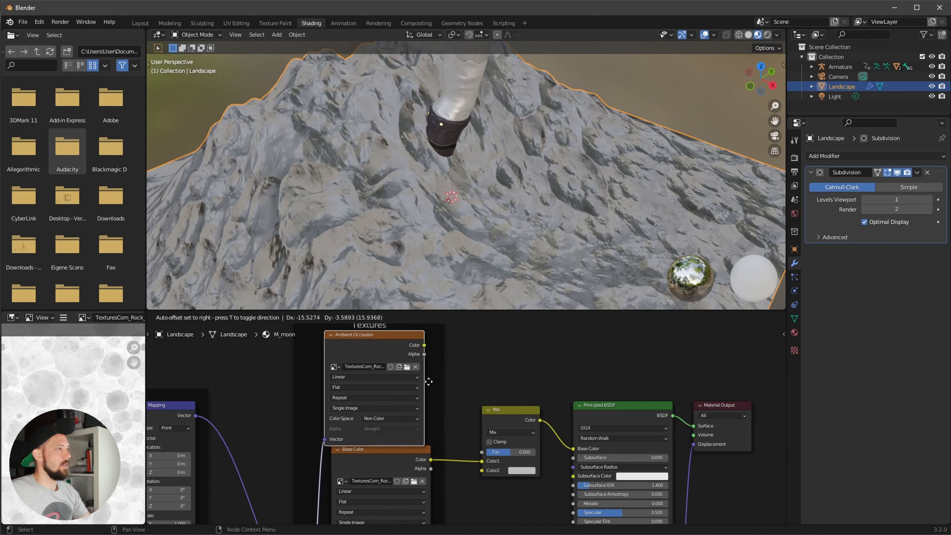
pyautogui.click(425, 385)
pyautogui.moveTo(423, 386); pyautogui.dragTo(467, 386)
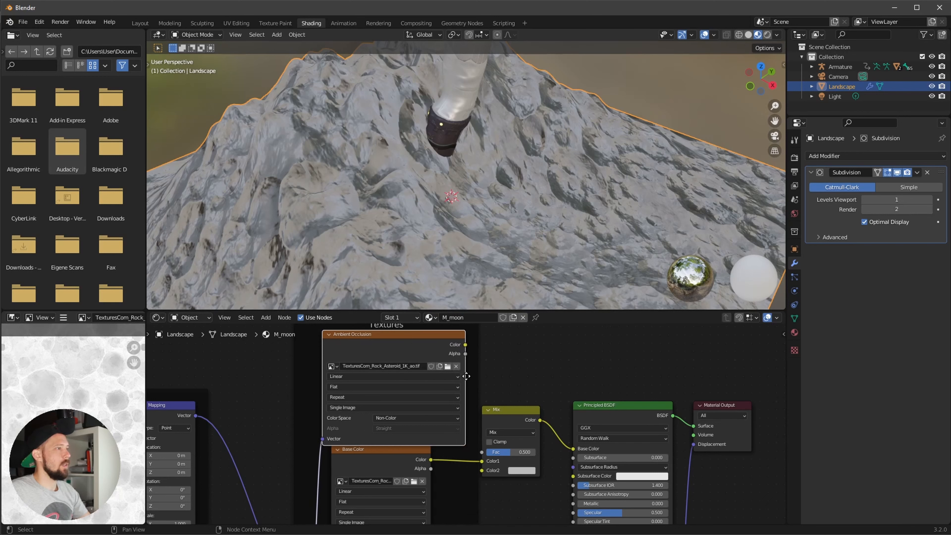
pyautogui.moveTo(465, 372); pyautogui.dragTo(487, 472)
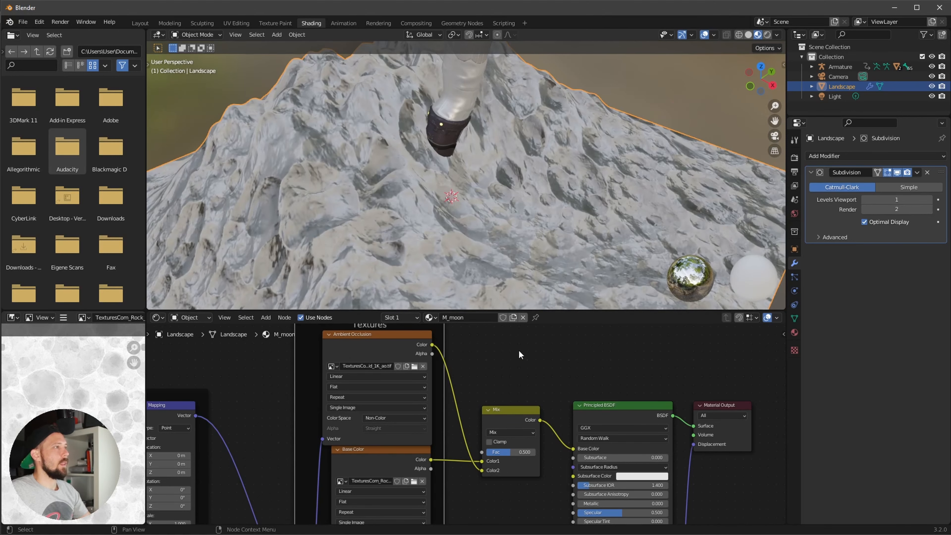
pyautogui.moveTo(520, 277); pyautogui.dragTo(527, 218, button='middle')
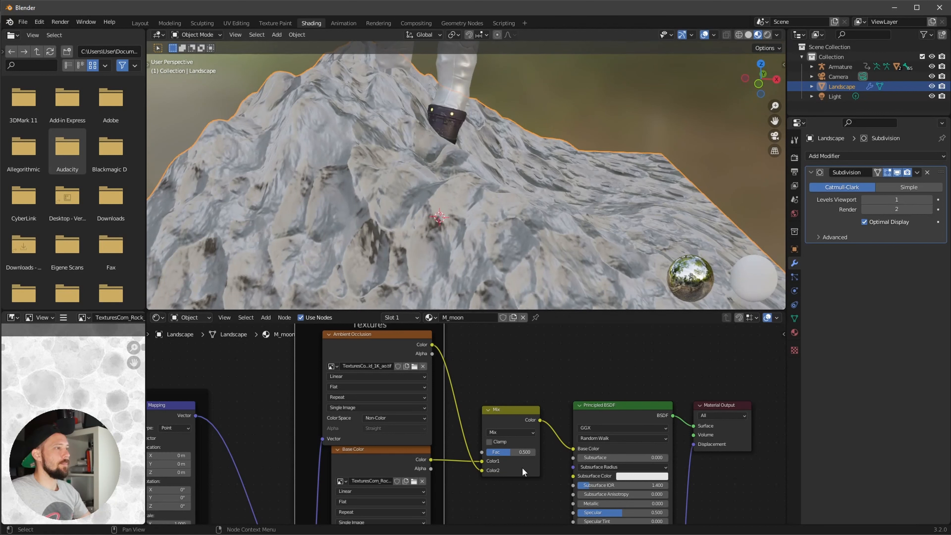
pyautogui.moveTo(503, 452)
pyautogui.mouseDown()
pyautogui.moveTo(456, 451)
pyautogui.moveTo(567, 446)
pyautogui.mouseUp()
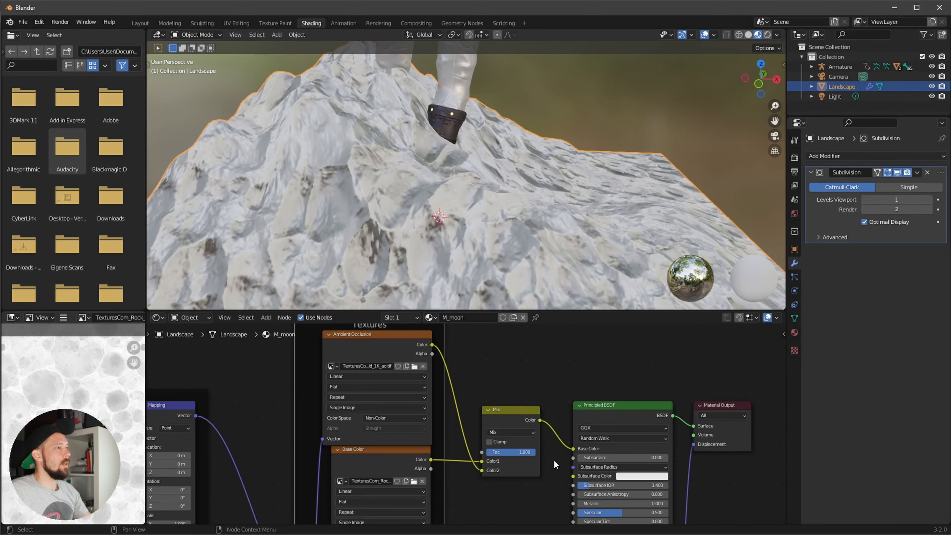
pyautogui.hotkey('ctrl', 'z')
# - Set the Mix node's blending mode to Multiply and inspect the landscape surface
pyautogui.click(508, 431)
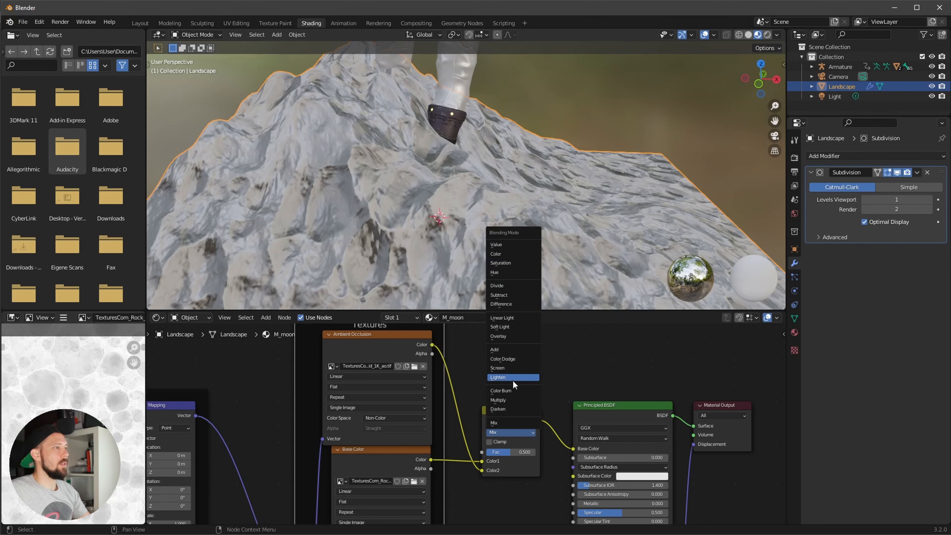
pyautogui.click(515, 400)
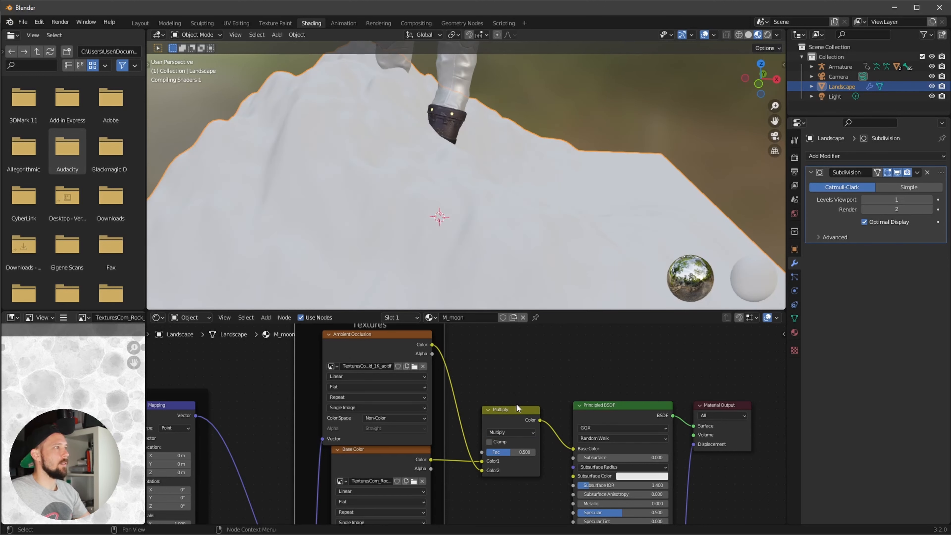
pyautogui.moveTo(525, 285); pyautogui.dragTo(494, 268, button='middle')
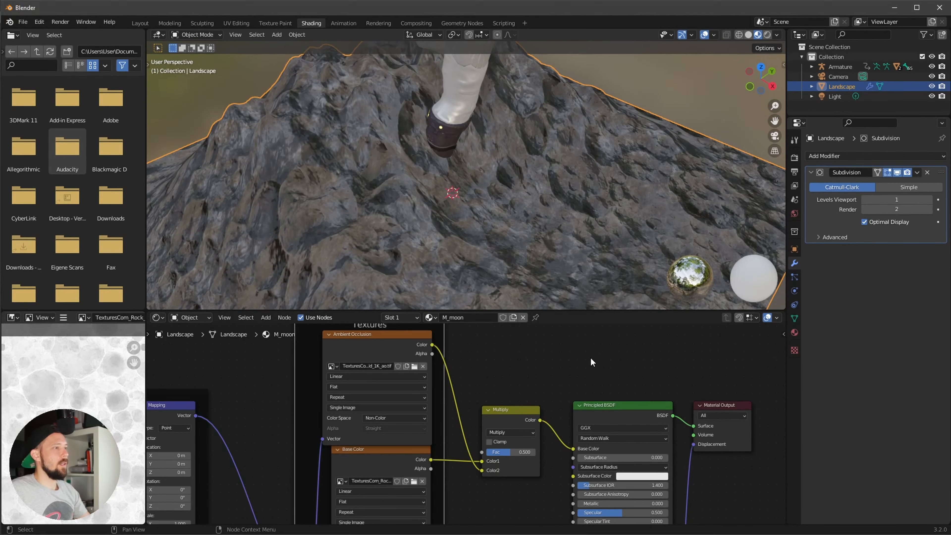
# - Change the strength of the Normal Map node and check the relief on the landscape
pyautogui.scroll(-5, 610, 376)
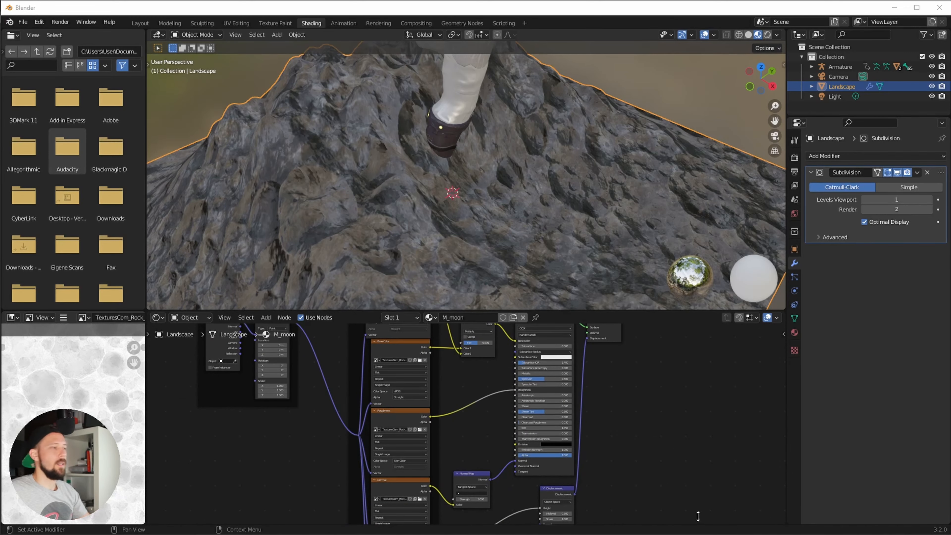
pyautogui.moveTo(610, 448); pyautogui.dragTo(624, 403)
pyautogui.keyDown('alt'); pyautogui.moveTo(586, 453); pyautogui.dragTo(606, 391); pyautogui.keyUp('alt')
pyautogui.scroll(6, 618, 391)
pyautogui.keyDown('alt'); pyautogui.moveTo(563, 209); pyautogui.dragTo(596, 210); pyautogui.keyUp('alt')
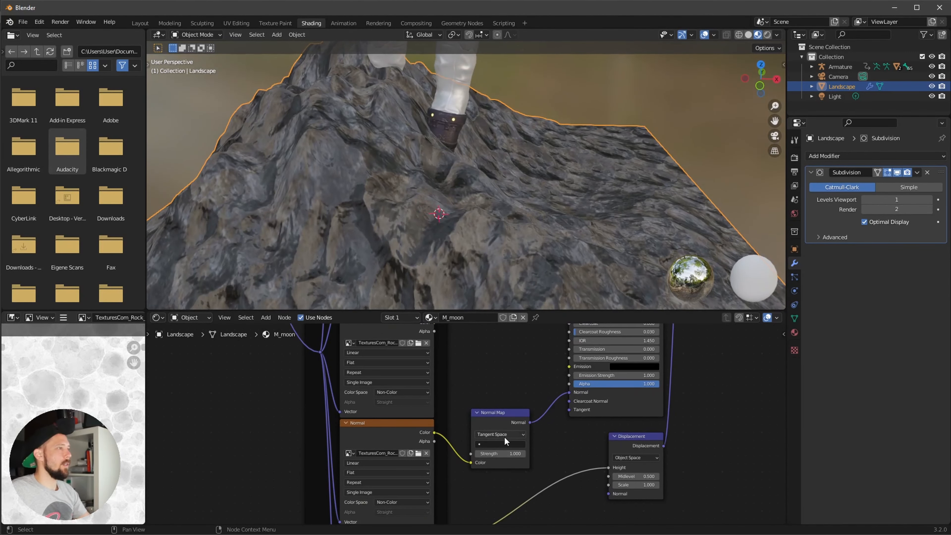
pyautogui.moveTo(491, 486); pyautogui.dragTo(470, 487, button='middle')
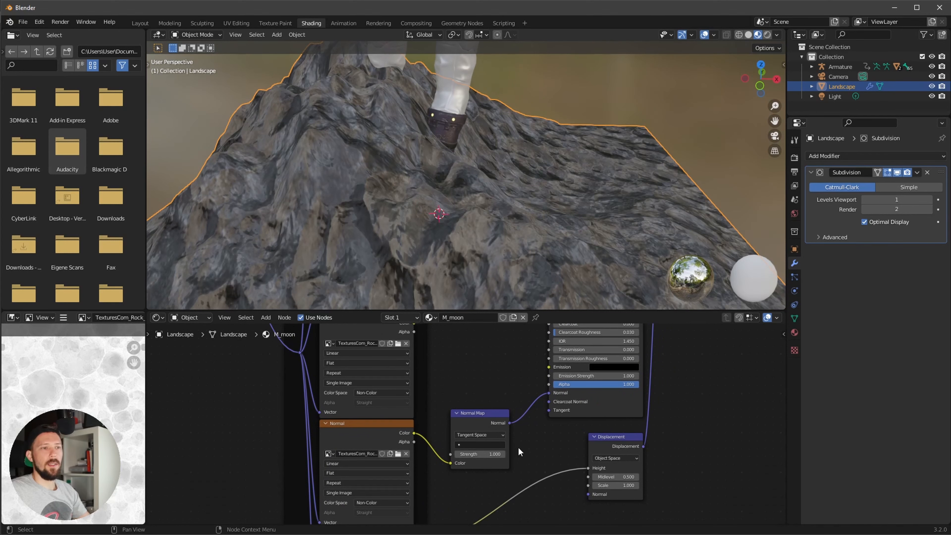
pyautogui.click(494, 454)
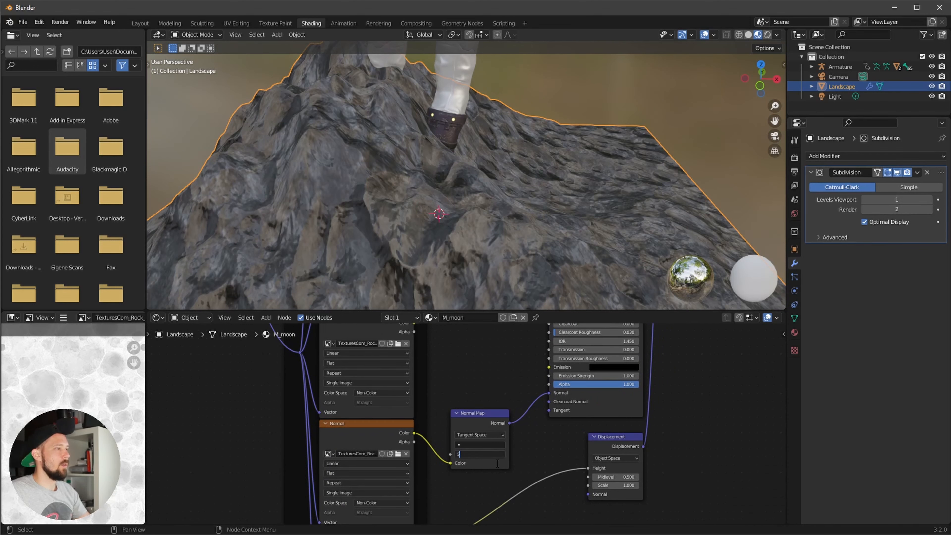
pyautogui.press('Return')
pyautogui.moveTo(569, 250); pyautogui.dragTo(532, 235, button='middle')
# - Disconnect the Displacement link from the Material Output node of the M_moon material
pyautogui.moveTo(699, 411); pyautogui.dragTo(580, 516, button='middle')
pyautogui.moveTo(709, 332); pyautogui.dragTo(623, 434, button='middle')
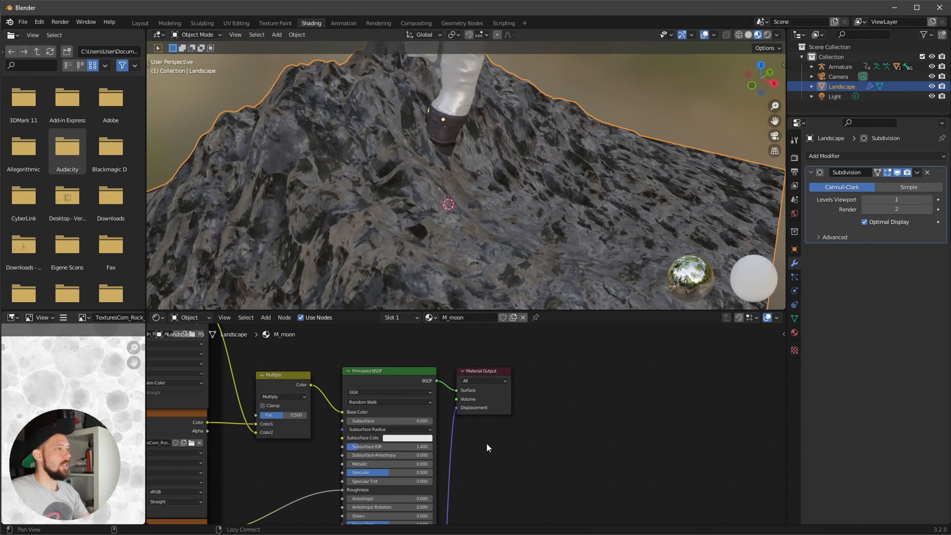
pyautogui.moveTo(488, 448); pyautogui.dragTo(523, 438, button='middle')
pyautogui.click(528, 372)
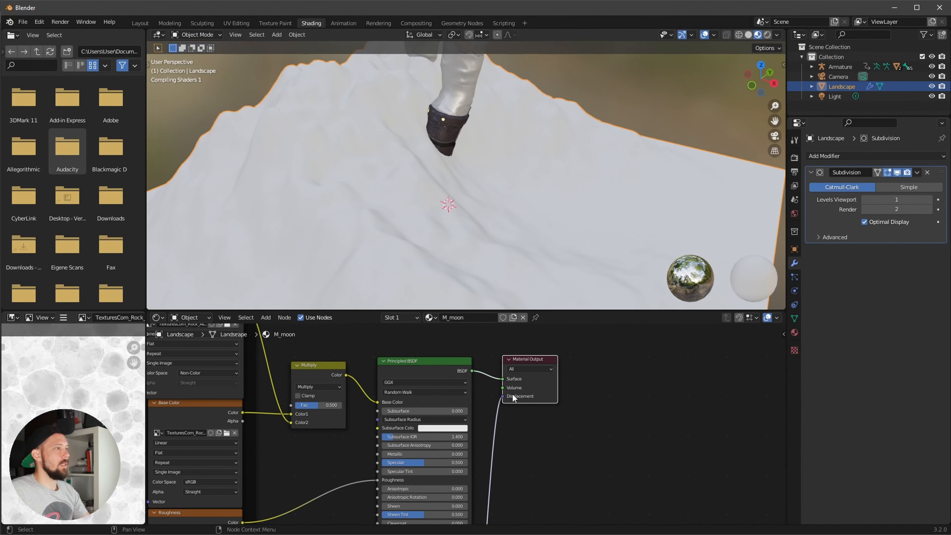
pyautogui.moveTo(502, 397); pyautogui.dragTo(495, 441)
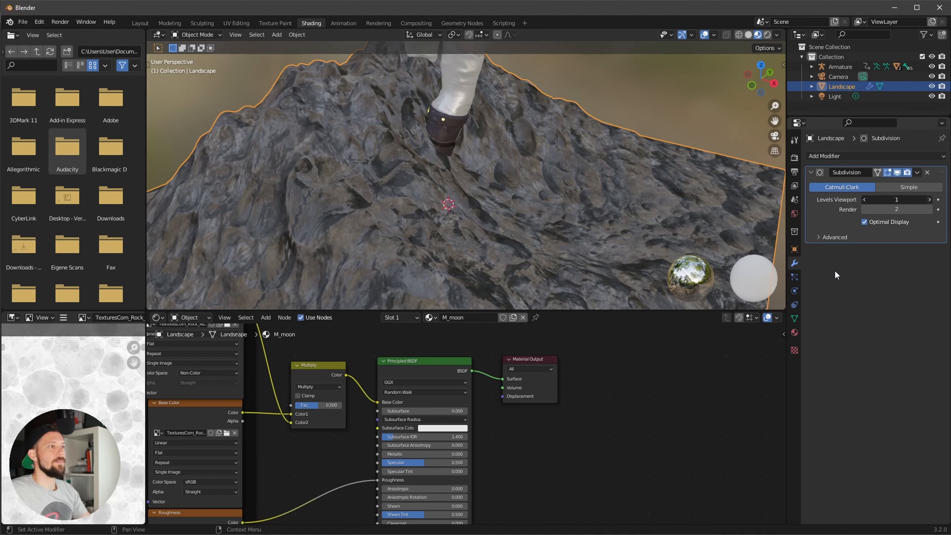
# - Set the landscape's Subdivision viewport level to 2 and add a Displace modifier
pyautogui.hotkey('ctrl', '2')
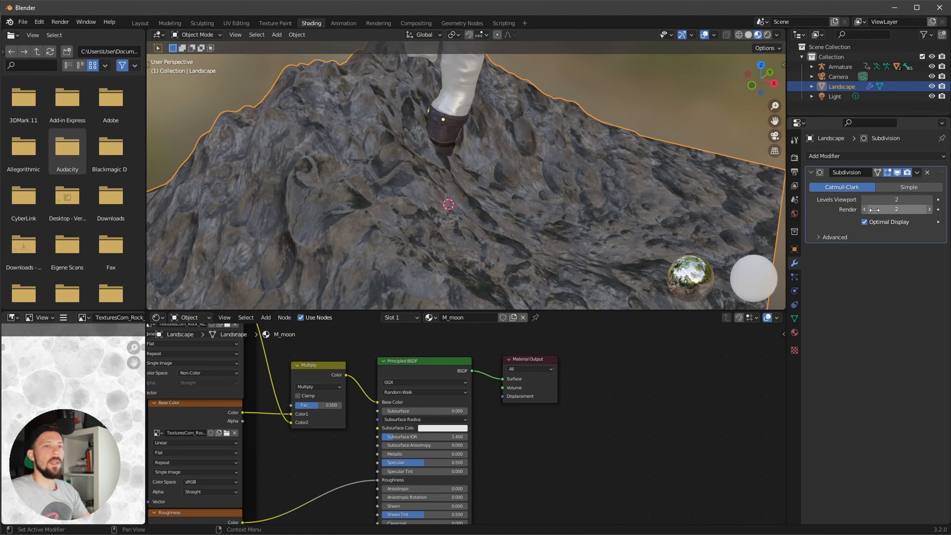
pyautogui.click(867, 157)
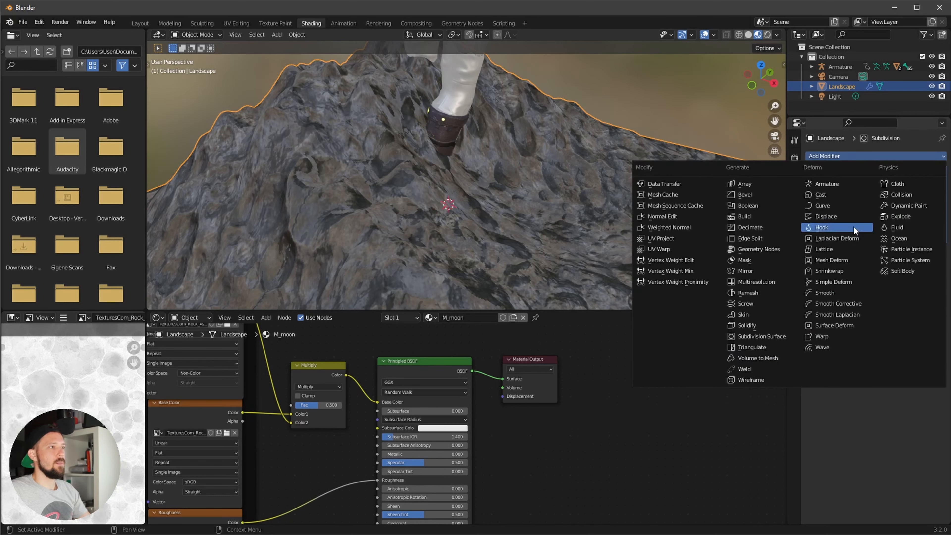
pyautogui.click(833, 216)
pyautogui.scroll(-6, 551, 239)
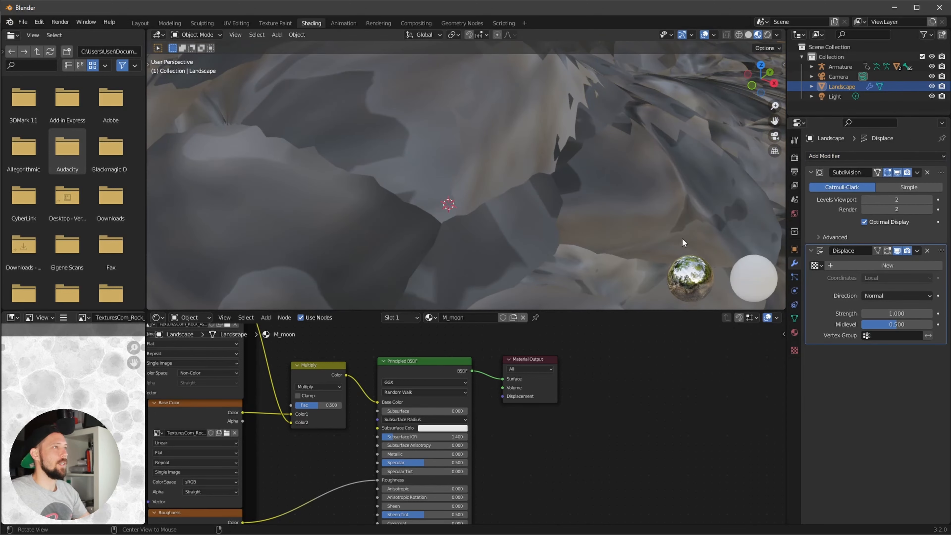
pyautogui.moveTo(551, 238)
pyautogui.mouseDown(button='middle')
pyautogui.moveTo(575, 215)
pyautogui.moveTo(554, 236)
pyautogui.mouseUp(button='middle')
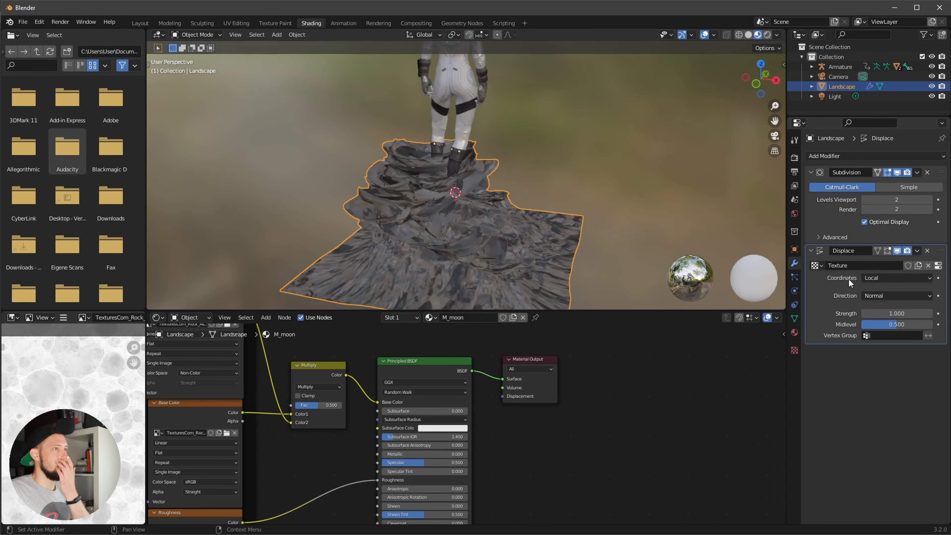
# - Name the Displace modifier's texture t_moon and assign it the existing TexturesCom_Rock_Asteroid_1K_height.tif image
pyautogui.doubleClick(869, 265)
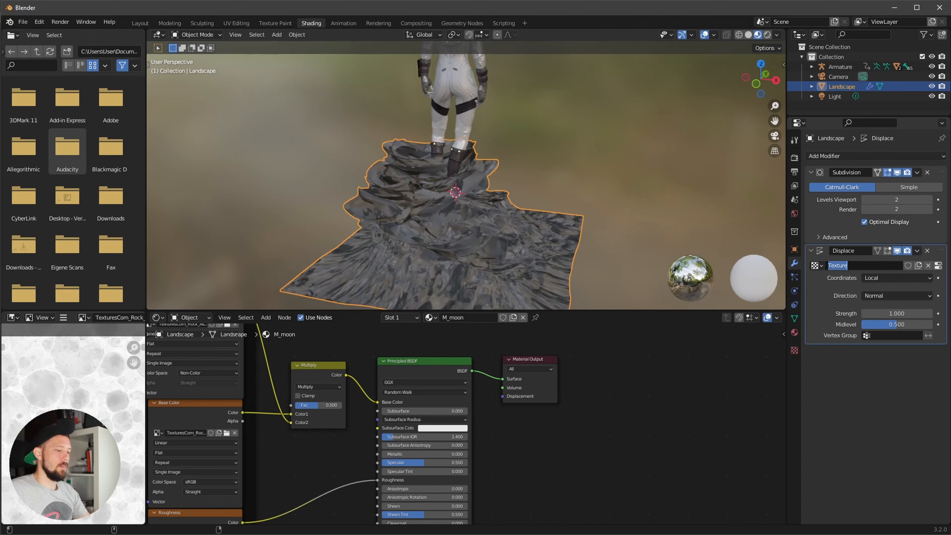
pyautogui.write('t_moon')
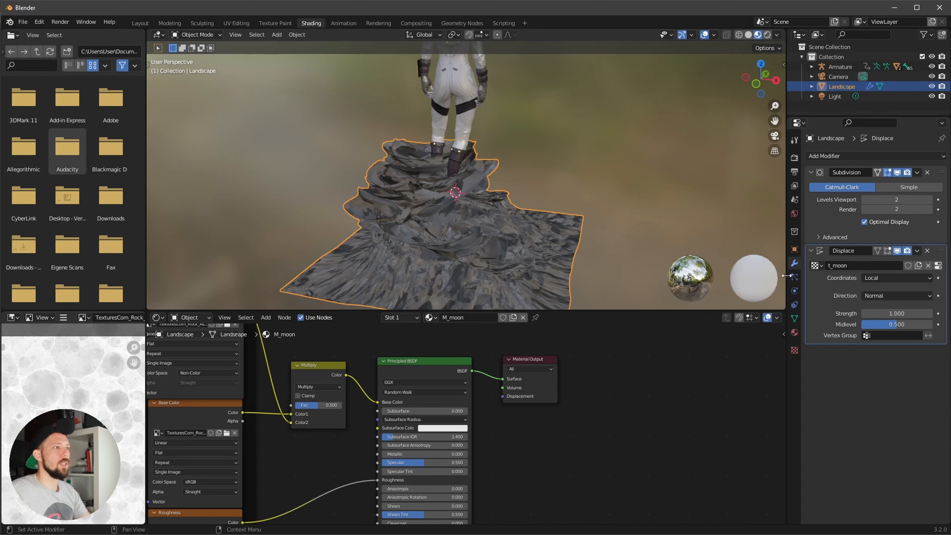
pyautogui.click(795, 350)
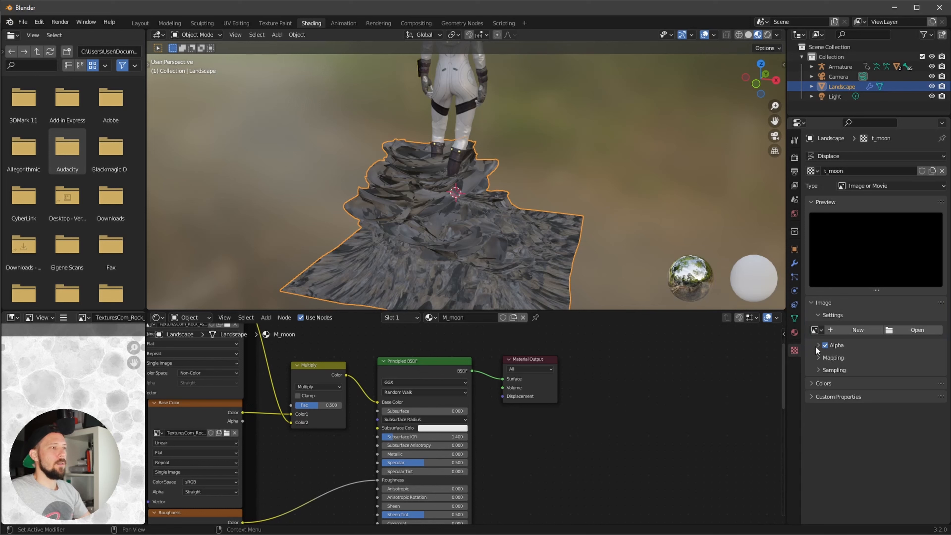
pyautogui.click(817, 330)
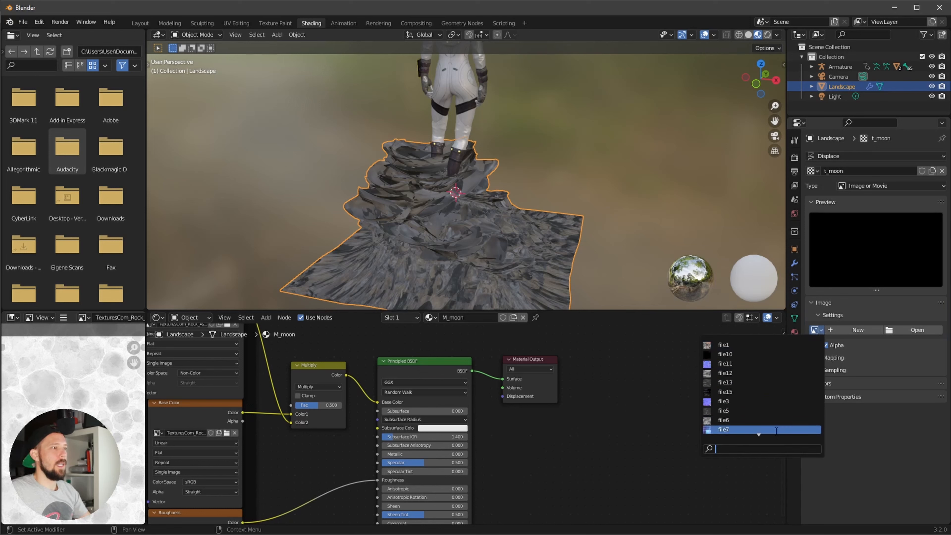
pyautogui.click(816, 330)
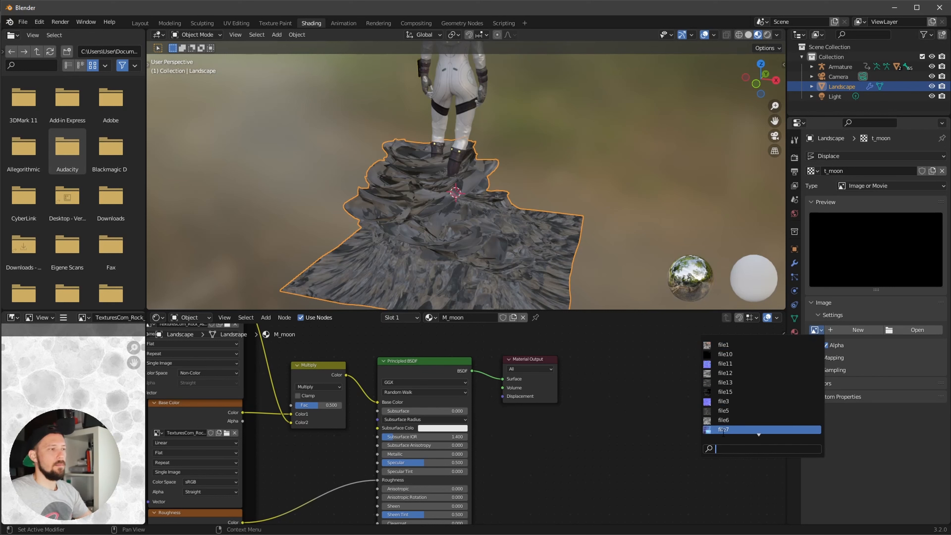
pyautogui.scroll(-5, 746, 420)
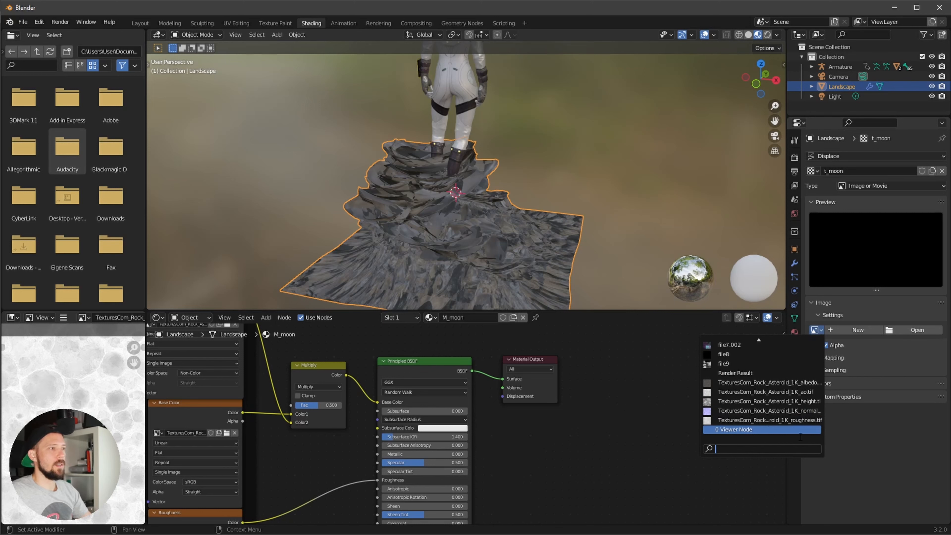
pyautogui.click(807, 403)
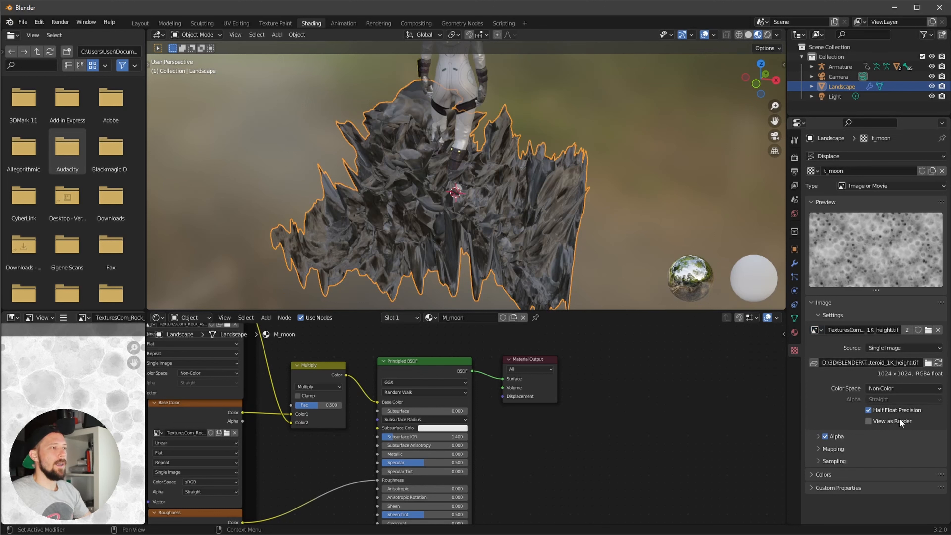
# - Hide the Displace modifier in the viewport and set the Mapping node's X and Y scale to 4
pyautogui.moveTo(438, 439); pyautogui.dragTo(805, 417, button='middle')
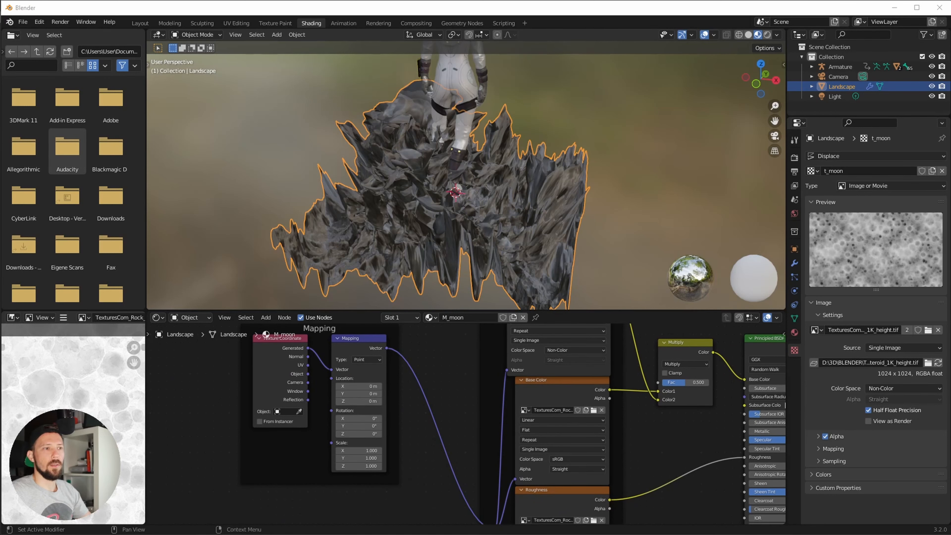
pyautogui.scroll(2, 521, 240)
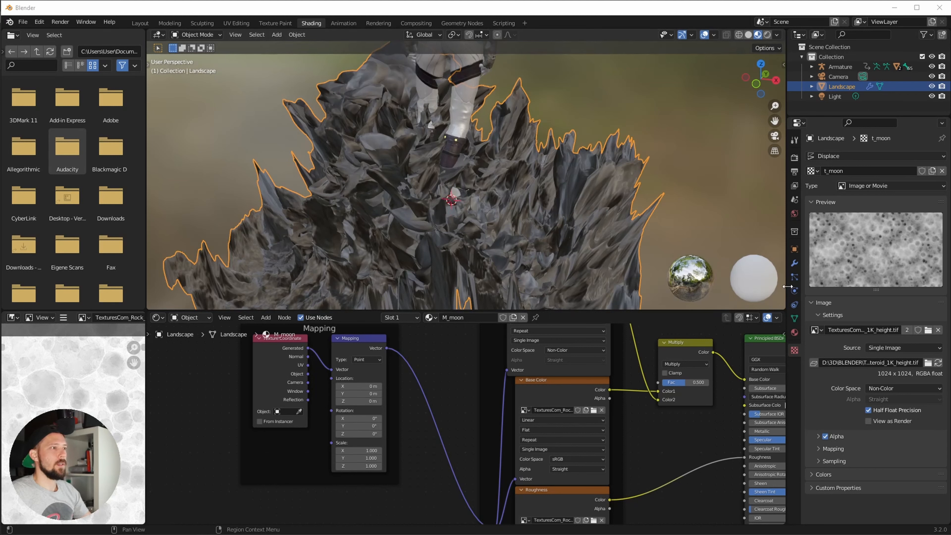
pyautogui.click(795, 264)
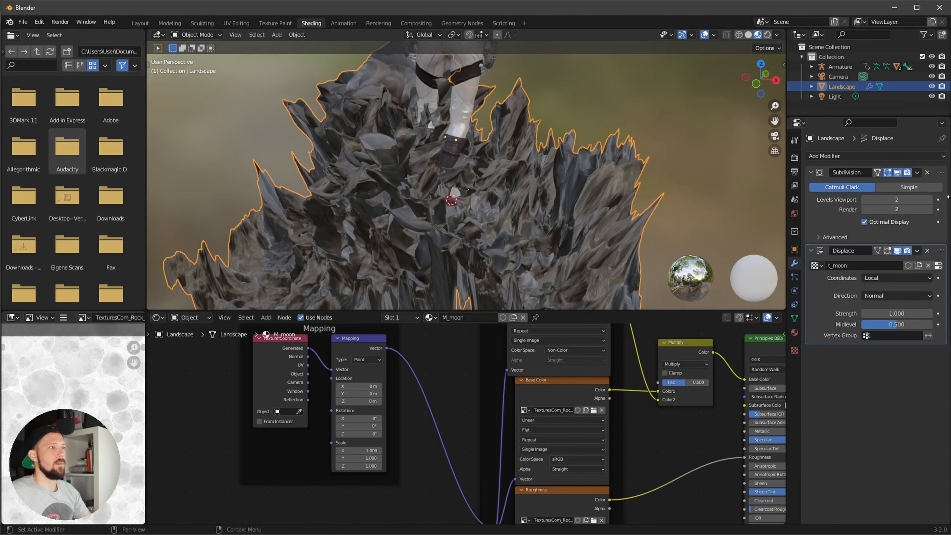
pyautogui.click(897, 250)
pyautogui.scroll(2, 462, 423)
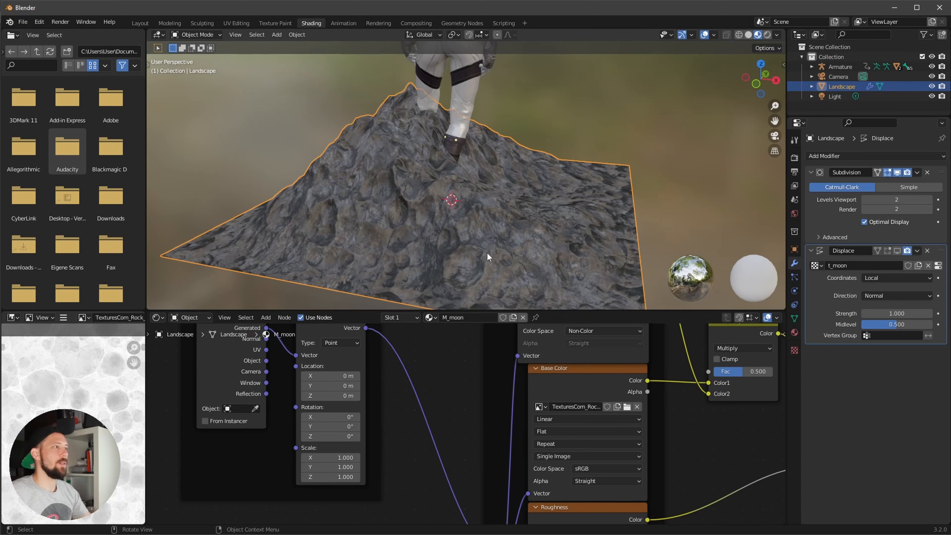
pyautogui.click(346, 458)
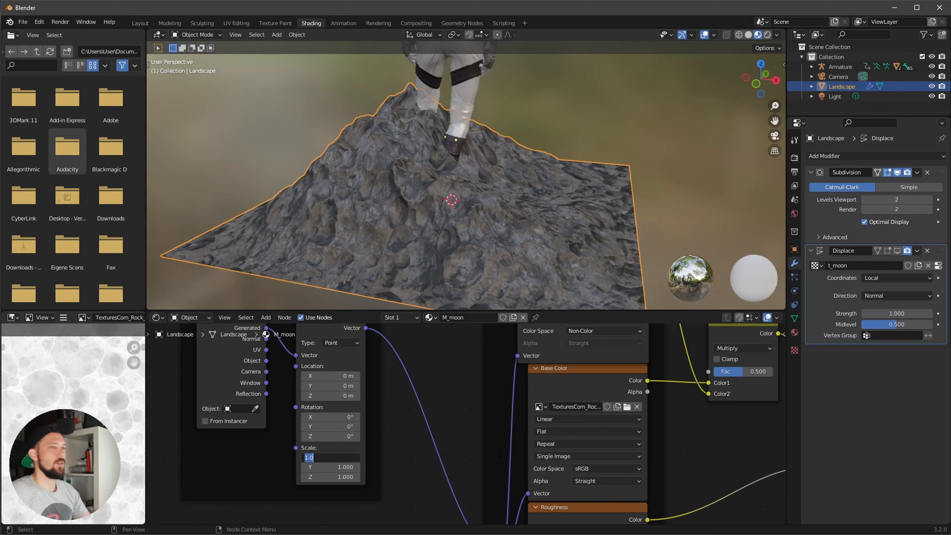
pyautogui.write('4')
pyautogui.press('Tab')
pyautogui.write('4')
pyautogui.press('Return')
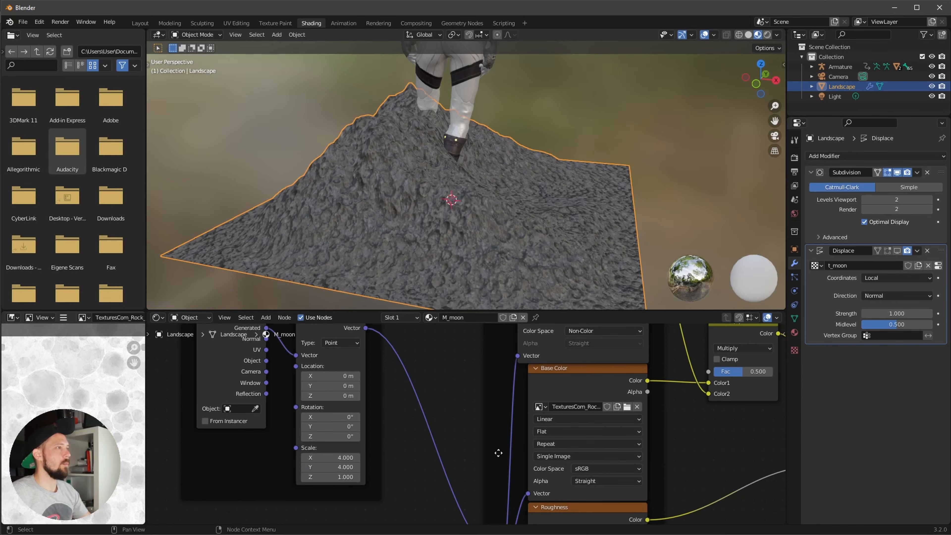
# - Show the Displace modifier in the viewport again and set the t_moon texture's image mapping repeat to 4 in X and Y
pyautogui.scroll(4, 446, 202)
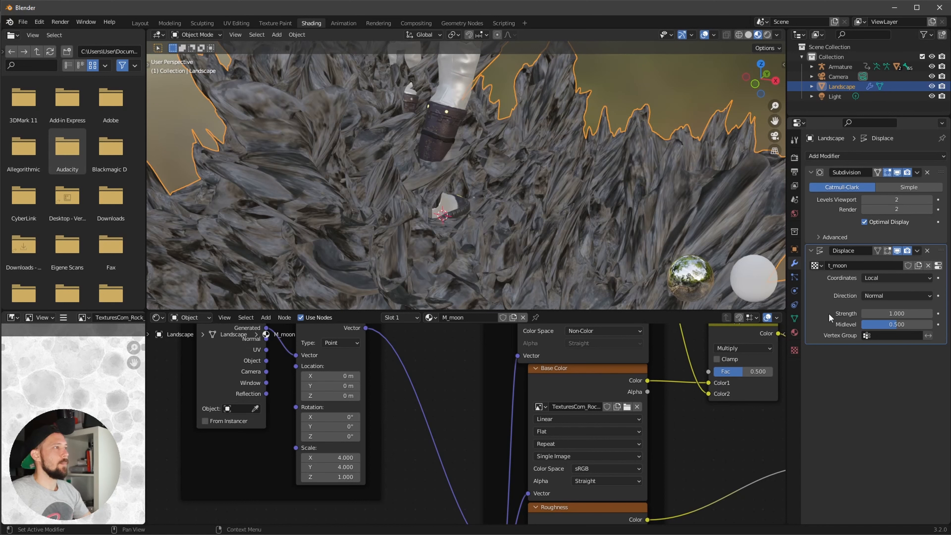
pyautogui.click(794, 350)
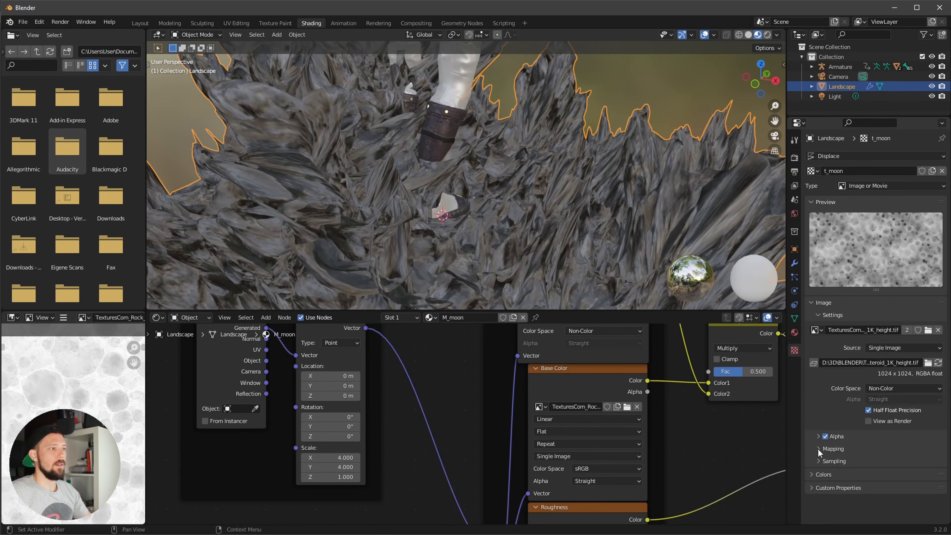
pyautogui.click(818, 448)
pyautogui.click(912, 493)
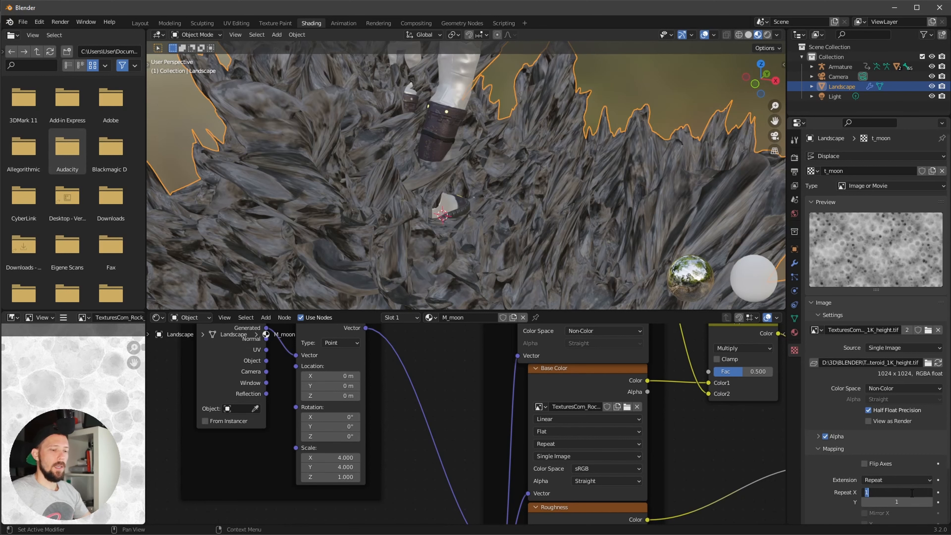
pyautogui.write('4')
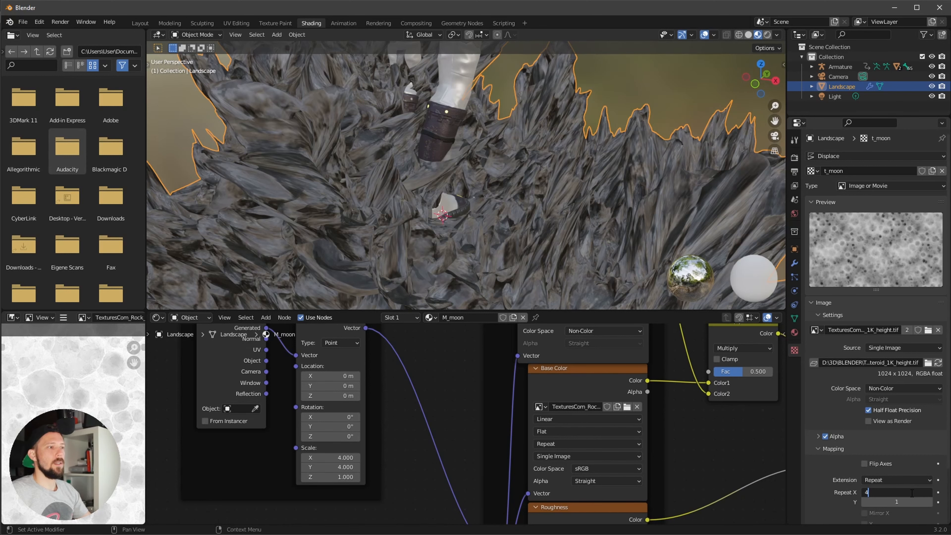
pyautogui.press('Tab')
pyautogui.write('4')
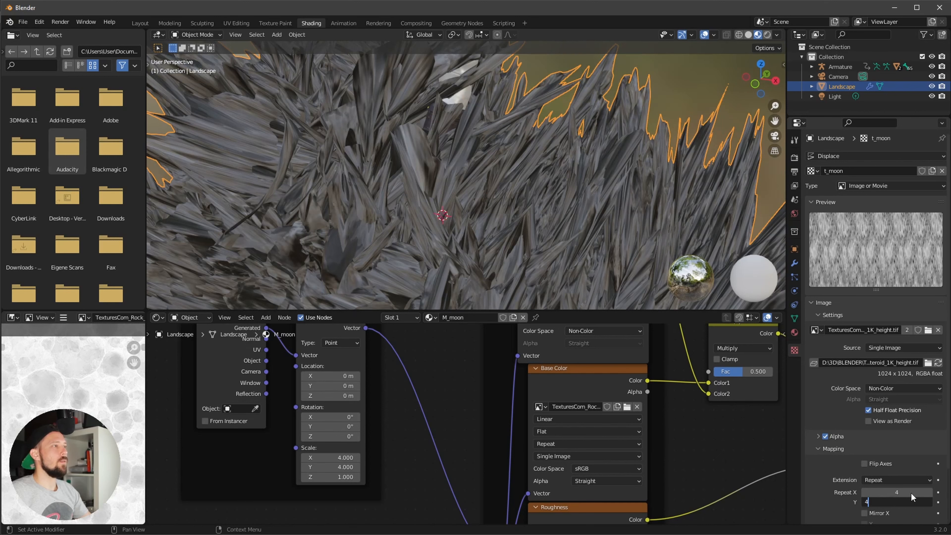
pyautogui.press('Return')
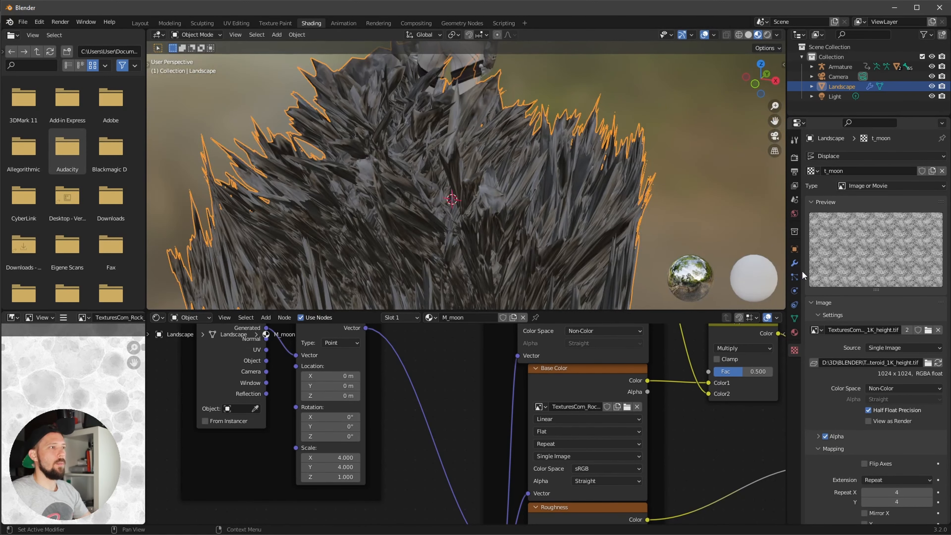
# - Switch the Displace modifier's texture coordinates to UV and set its strength to 0.05
pyautogui.click(795, 264)
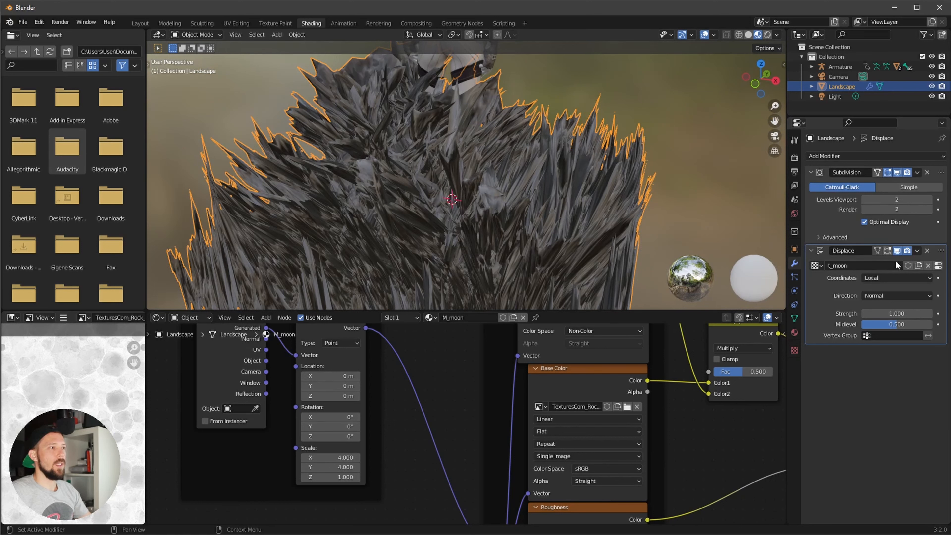
pyautogui.click(890, 277)
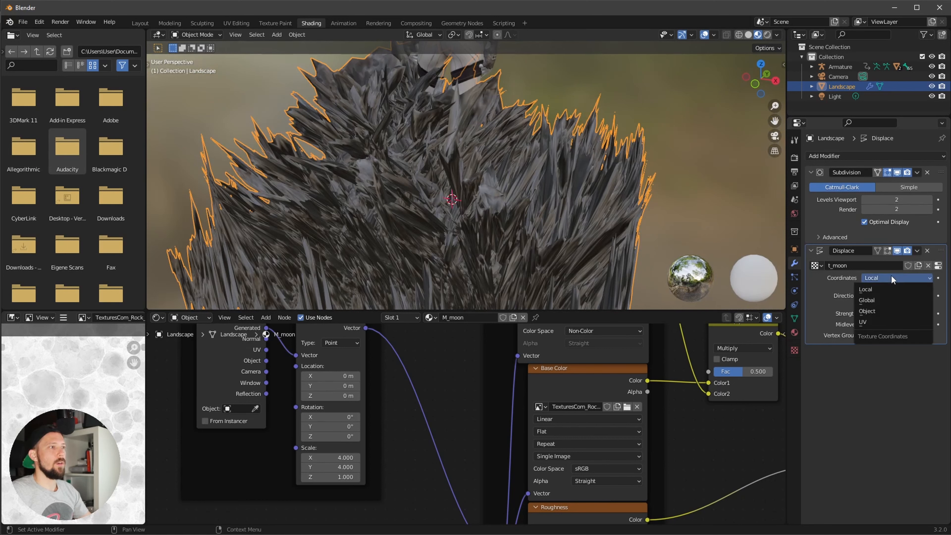
pyautogui.click(914, 323)
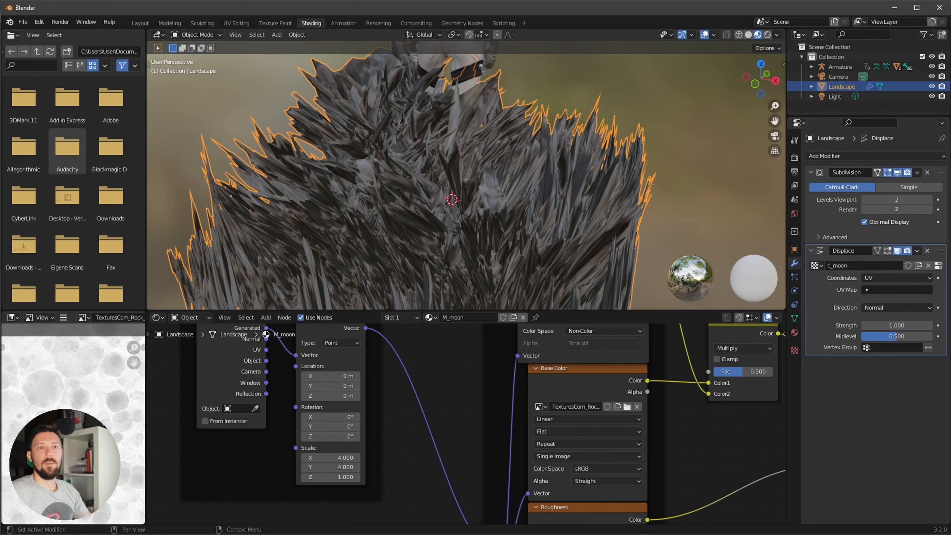
pyautogui.click(925, 325)
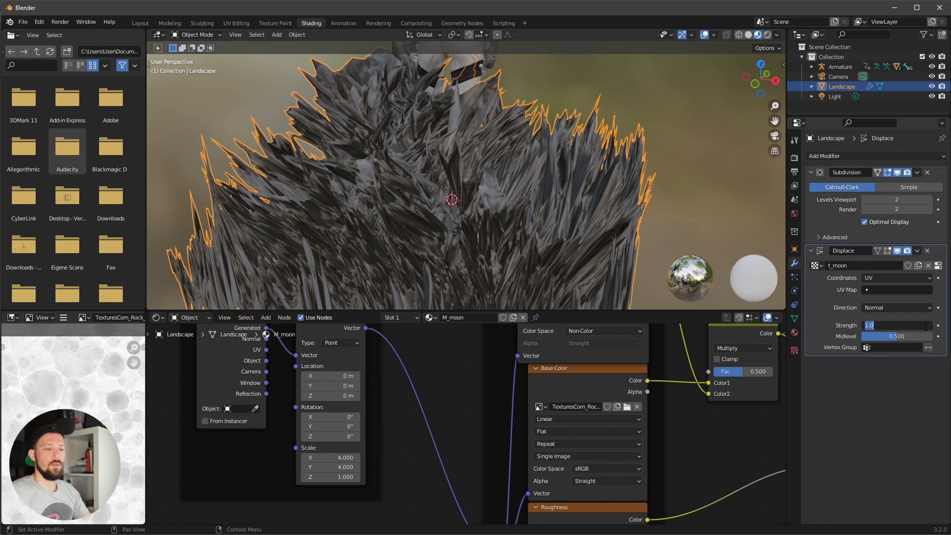
pyautogui.write('.0')
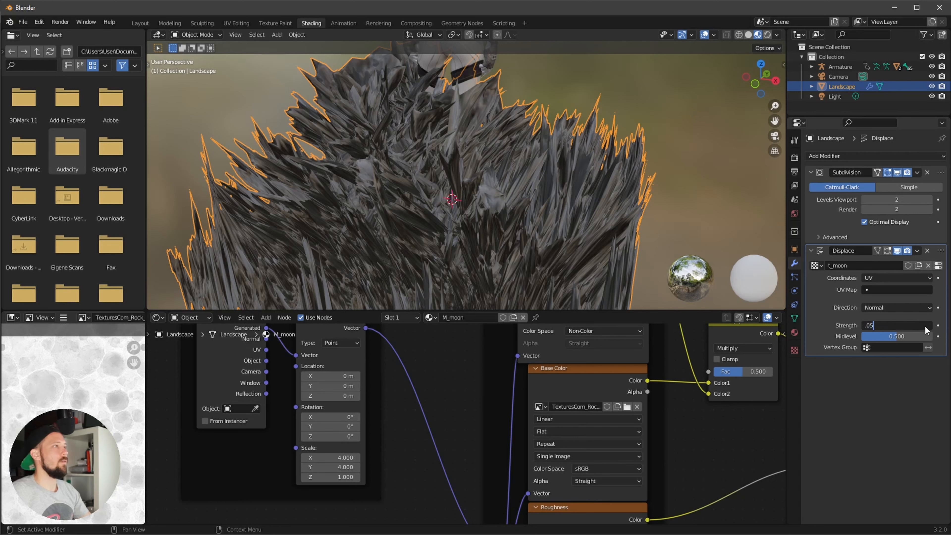
pyautogui.press('Return')
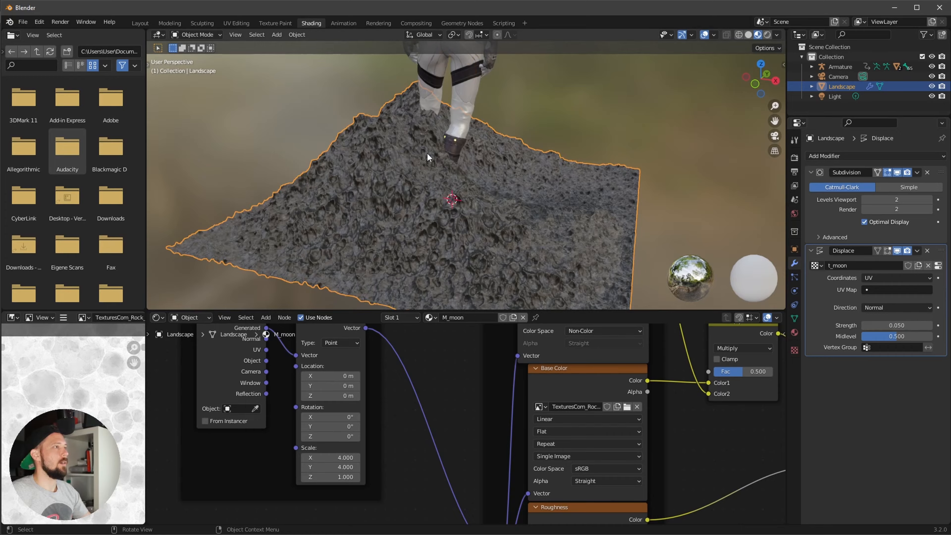
# - Examine the landscape's displaced relief and hide the Displace modifier in the viewport to compare the surface without it
pyautogui.scroll(5, 505, 195)
pyautogui.moveTo(494, 213); pyautogui.dragTo(497, 232, button='middle')
pyautogui.scroll(-6, 558, 190)
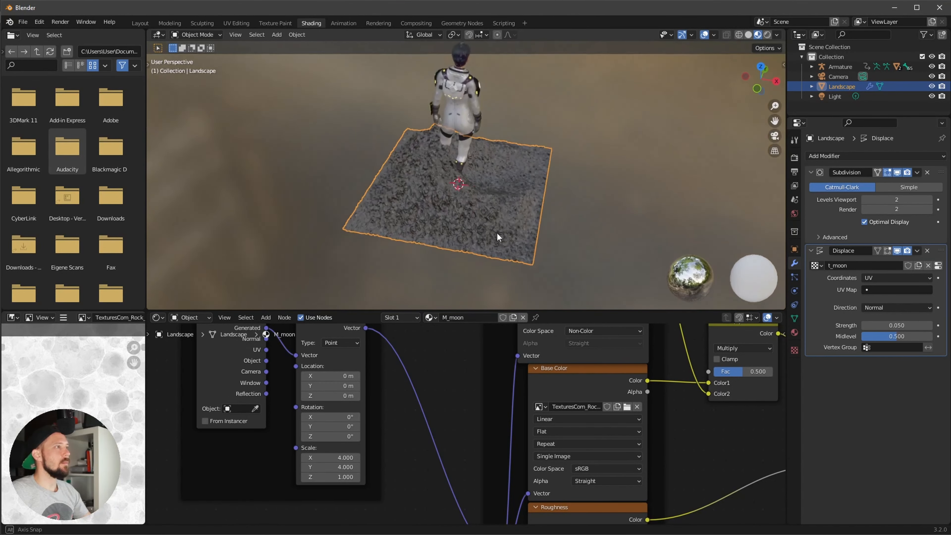
pyautogui.scroll(6, 497, 231)
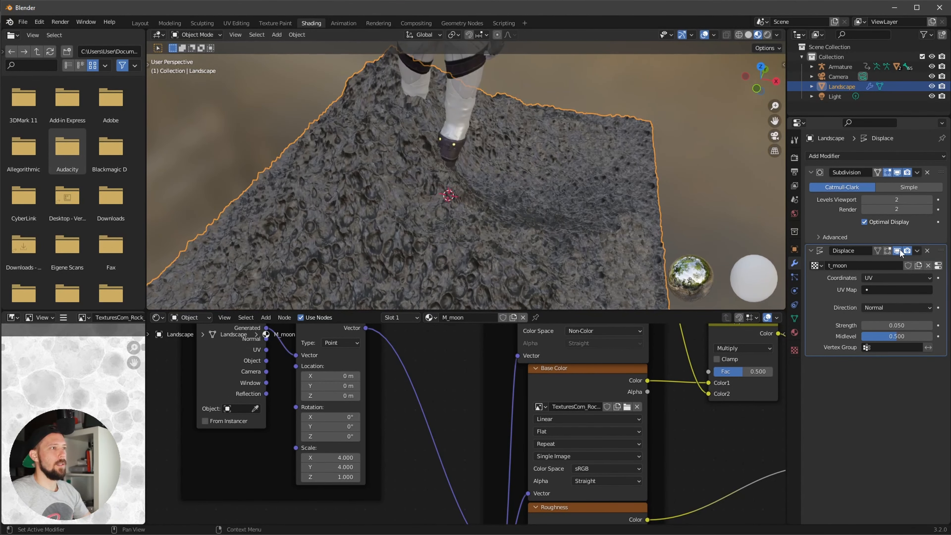
pyautogui.click(898, 250)
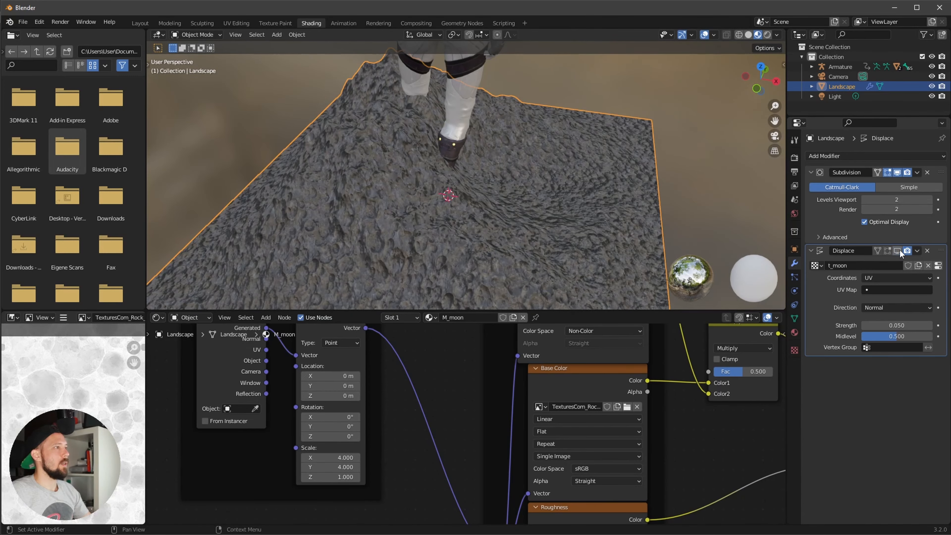
# - Show the Displace modifier in the viewport again and examine the landscape's relief from close up and from a distance
pyautogui.scroll(3, 516, 195)
pyautogui.moveTo(516, 195); pyautogui.dragTo(570, 168, button='middle')
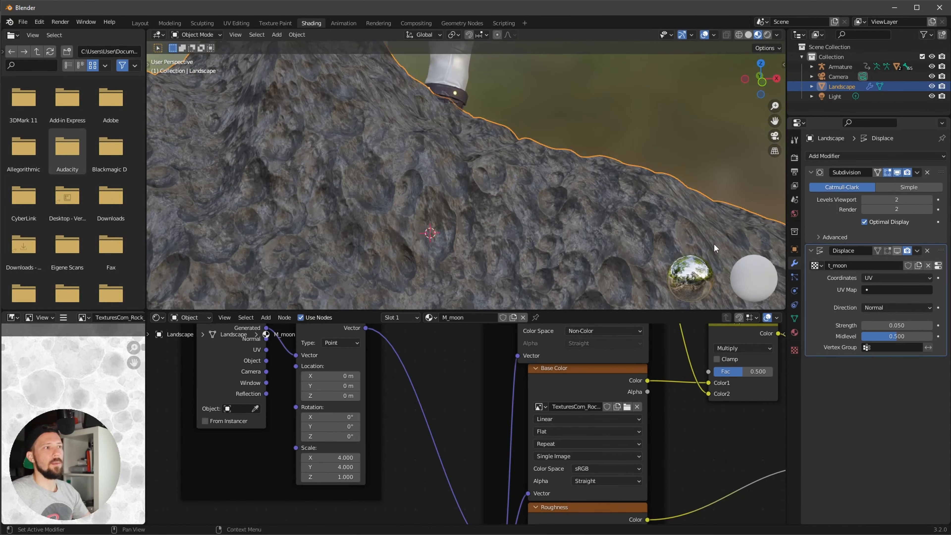
pyautogui.scroll(-4, 592, 218)
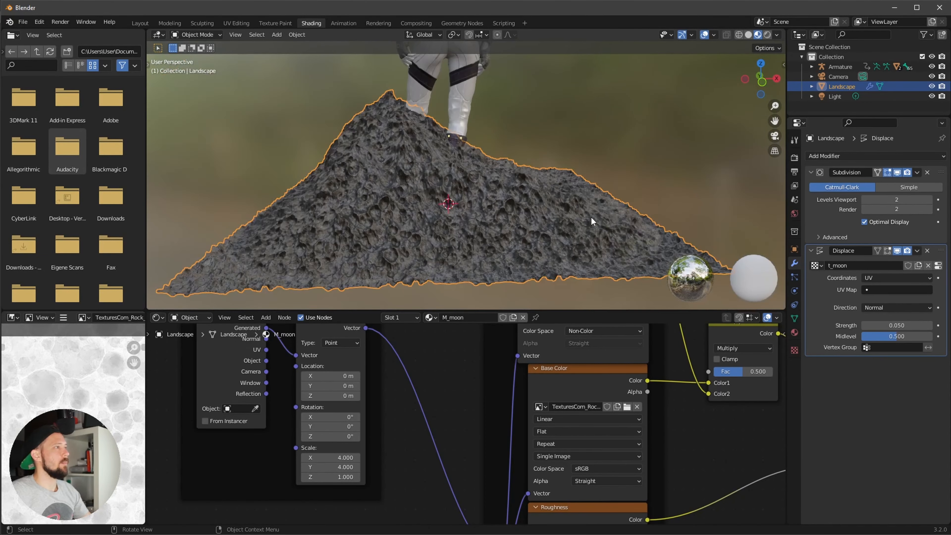
pyautogui.moveTo(556, 221); pyautogui.dragTo(516, 198, button='middle')
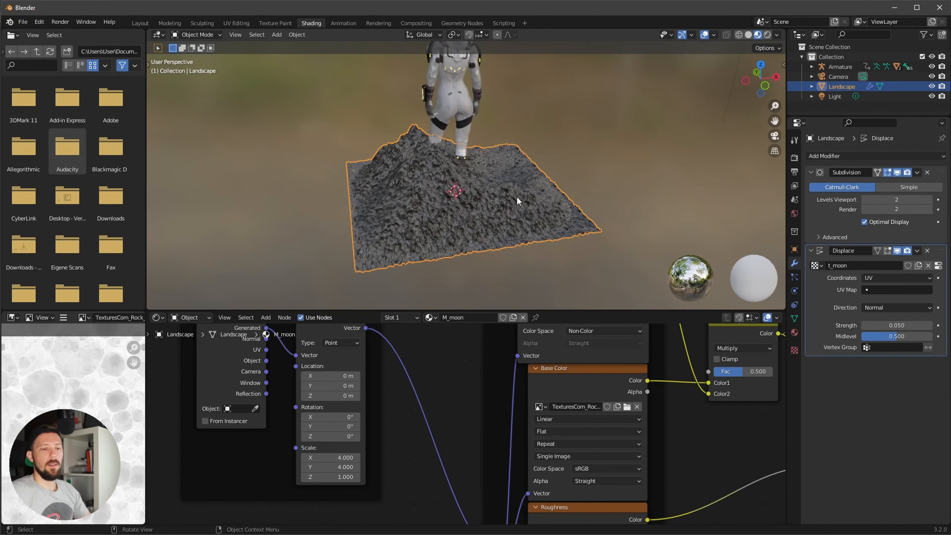
# - View the scene through the camera and set the landscape's dimensions to 100 m in X, 100 m in Y and 21 m in Z
pyautogui.press('KP_0')
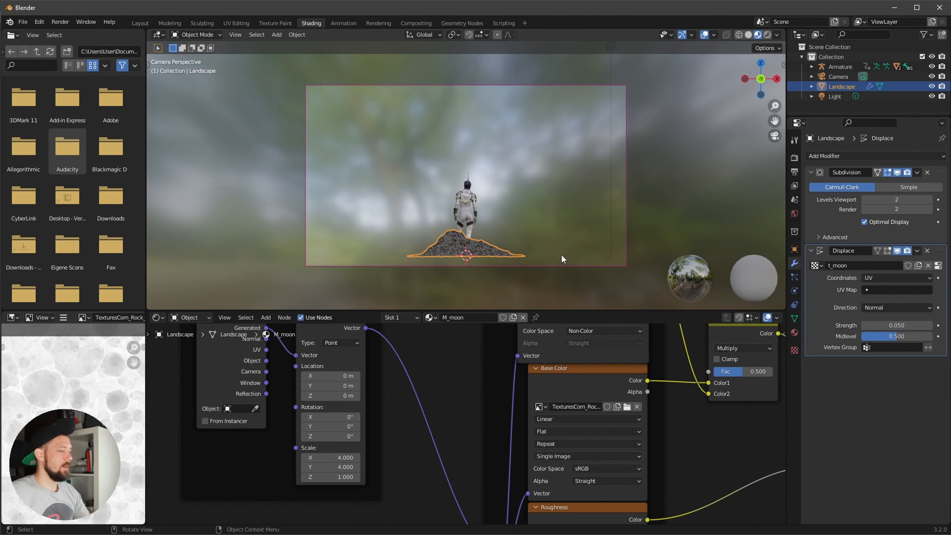
pyautogui.scroll(3, 512, 237)
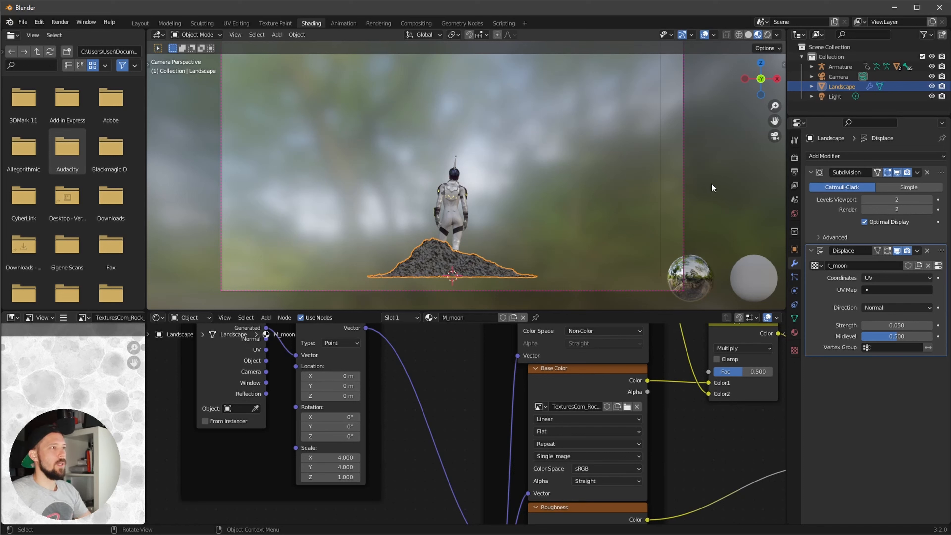
pyautogui.press('n')
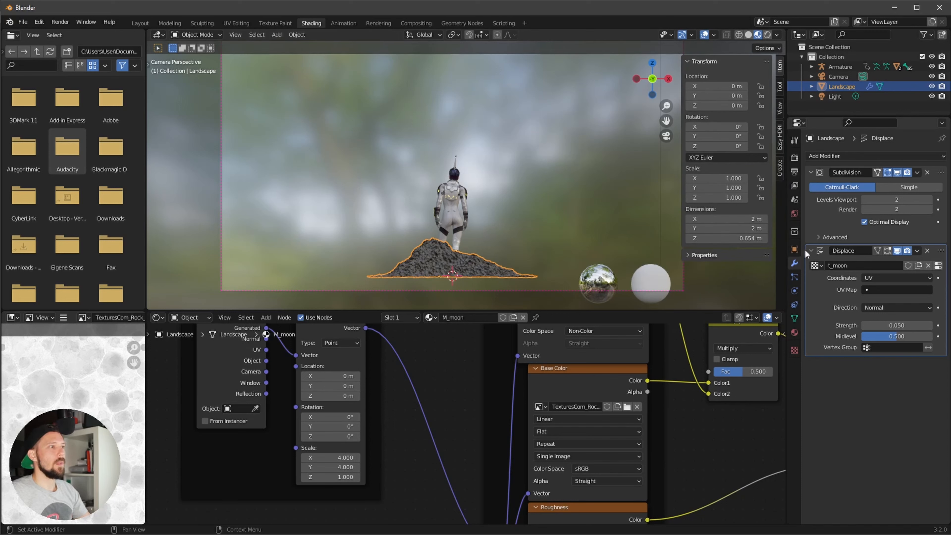
pyautogui.click(743, 219)
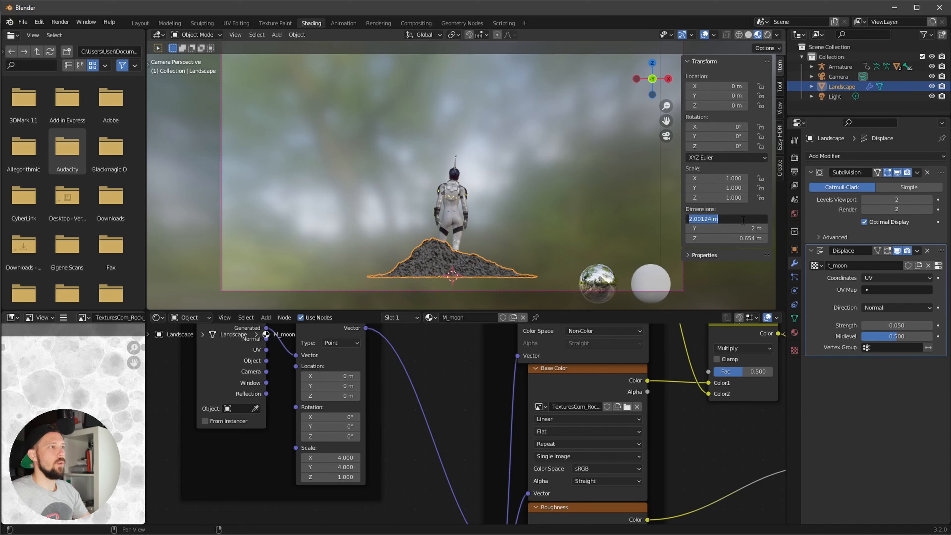
pyautogui.write('100')
pyautogui.press('Tab')
pyautogui.write('100')
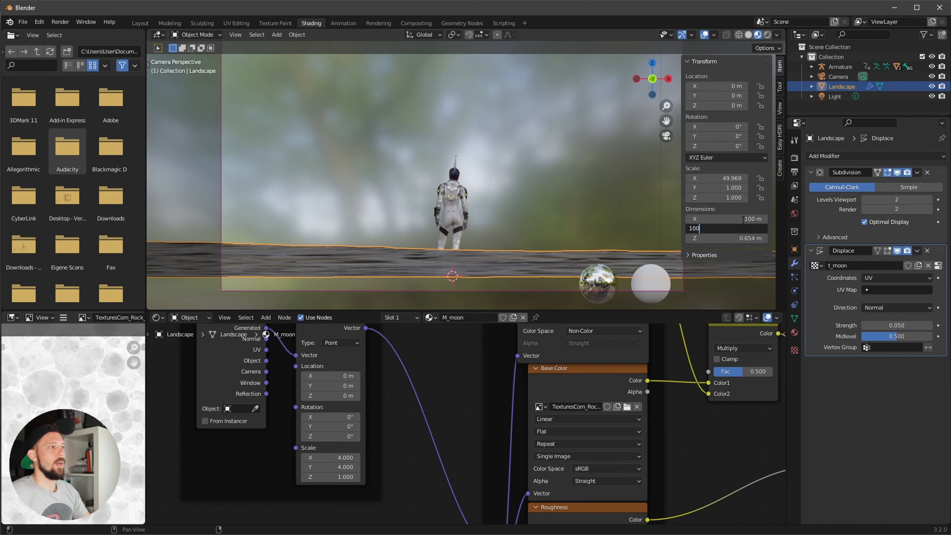
pyautogui.press('Tab')
pyautogui.write('21')
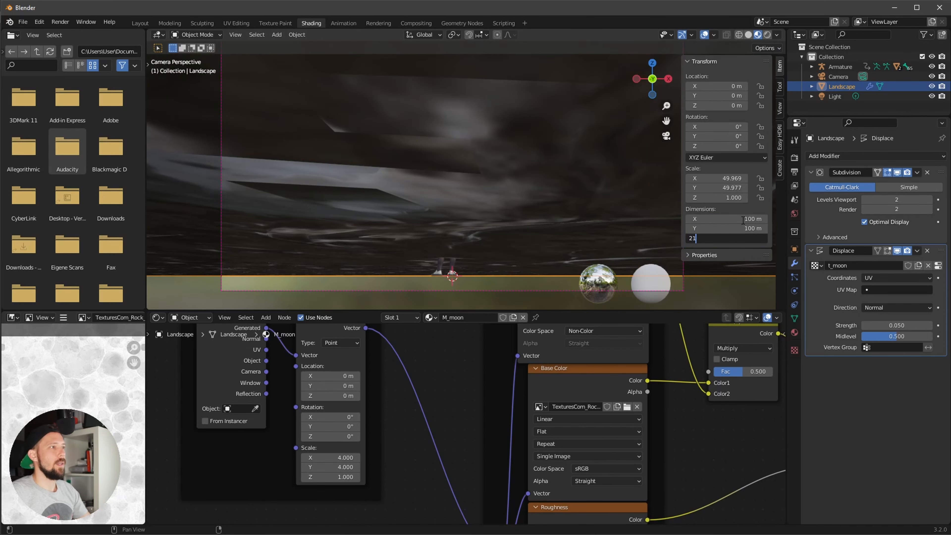
pyautogui.press('Return')
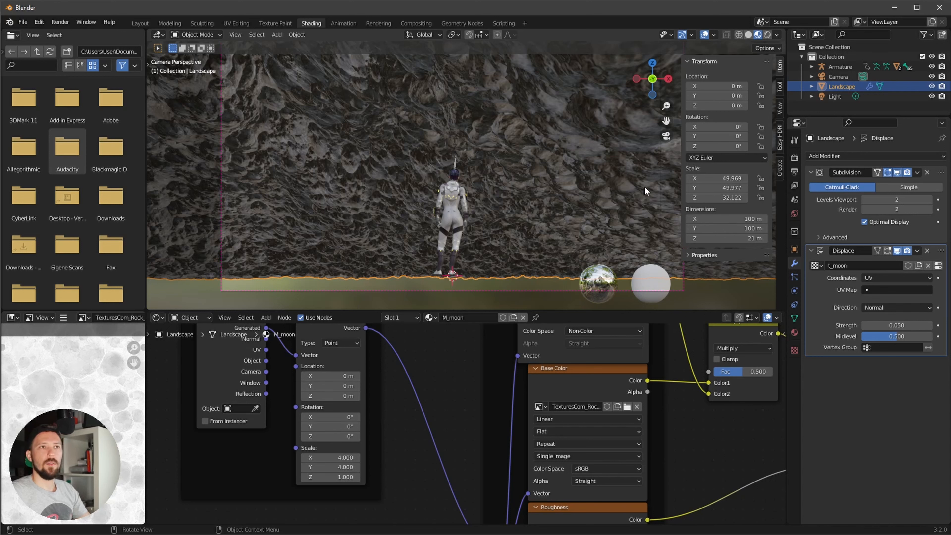
# - Set the landscape's location to 40 m in X and 70 m in Y
pyautogui.click(732, 86)
pyautogui.write('40')
pyautogui.press('Return')
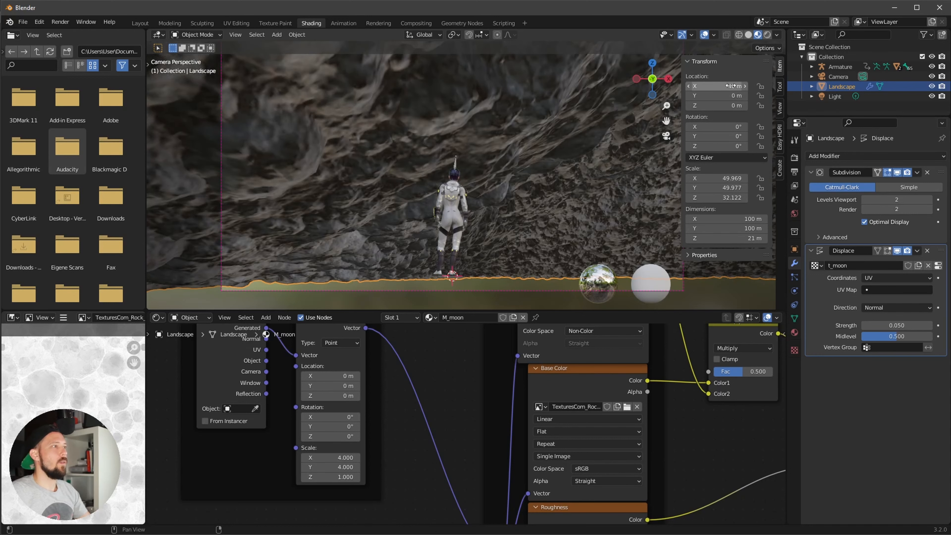
pyautogui.click(727, 96)
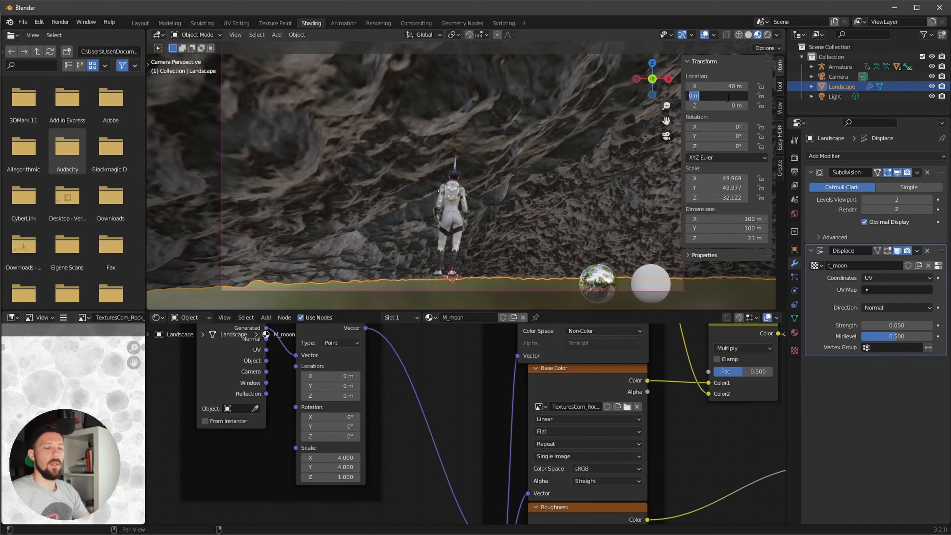
pyautogui.write('70')
pyautogui.press('Return')
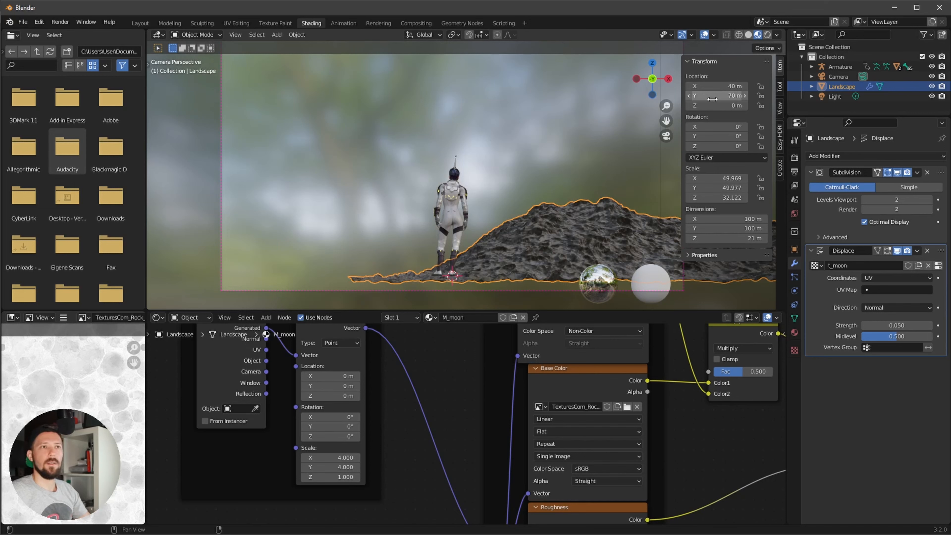
# - Rotate the landscape about its Z axis, setting the Z rotation to 105°
pyautogui.moveTo(714, 146); pyautogui.dragTo(762, 146)
pyautogui.click(722, 148)
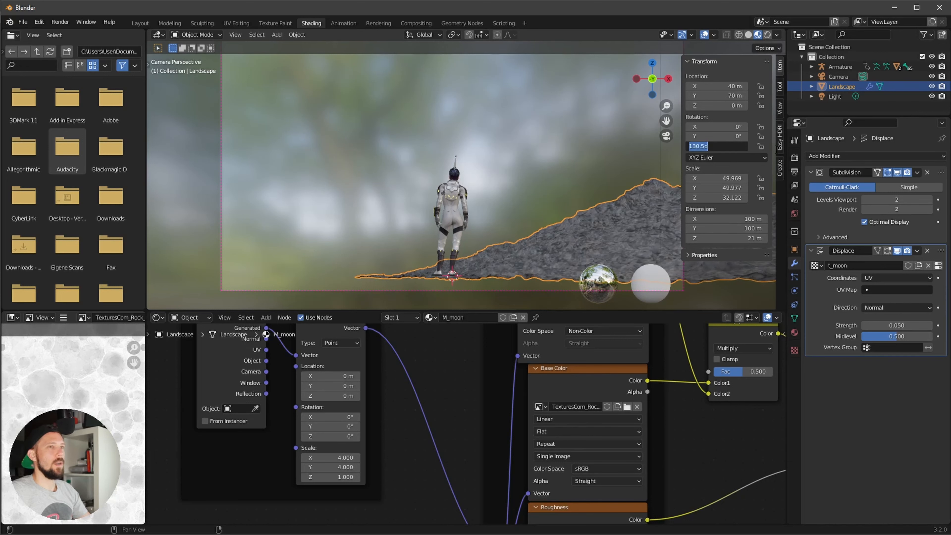
pyautogui.write('105')
pyautogui.press('Return')
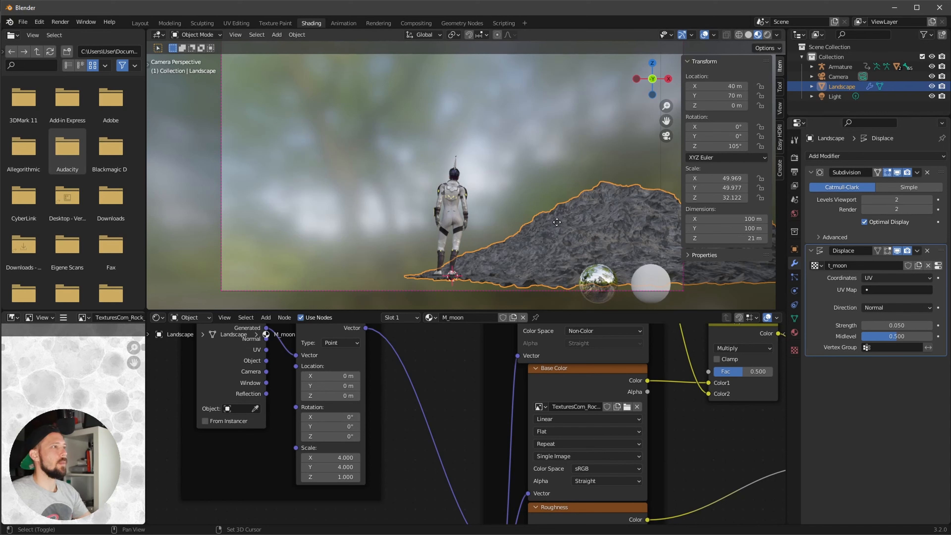
# - Duplicate the landscape in place and set the copy's X location to -40 m
pyautogui.hotkey('shift', 'd')
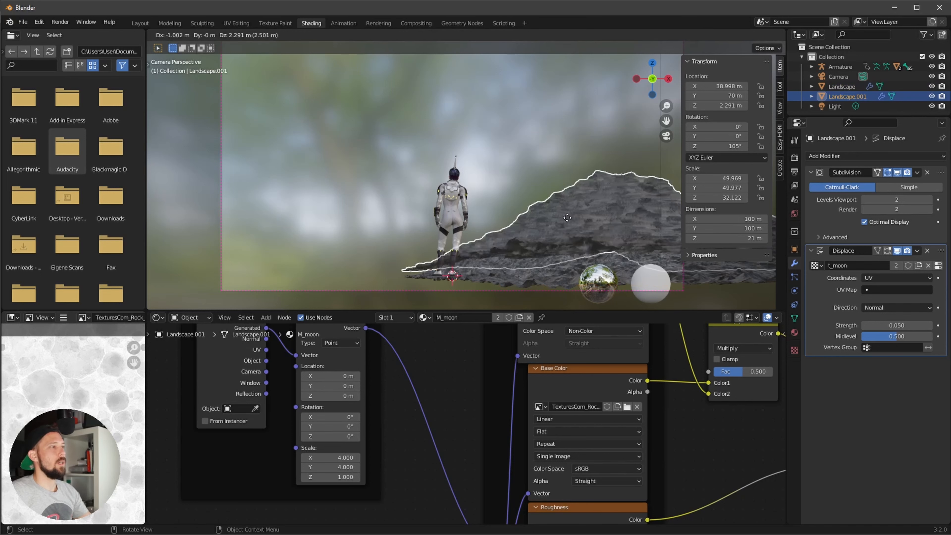
pyautogui.rightClick(560, 222)
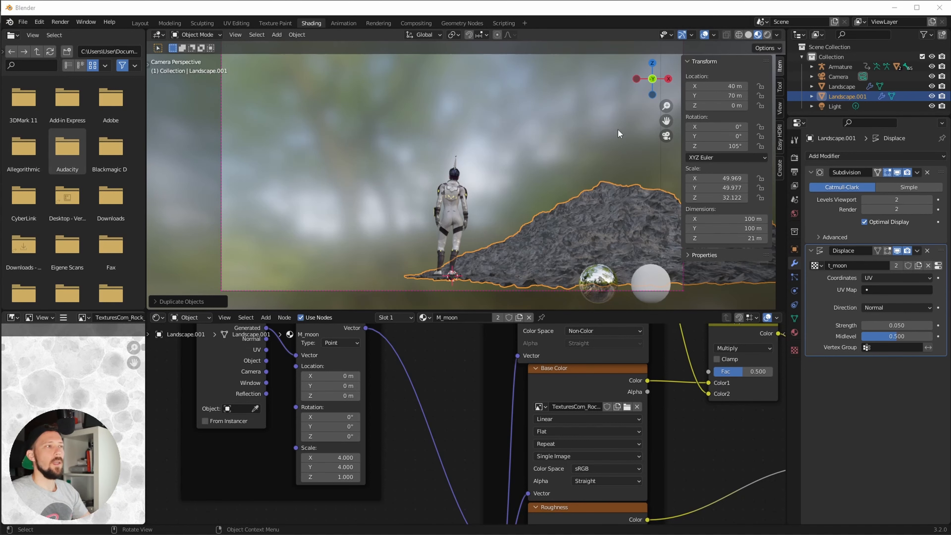
pyautogui.click(731, 86)
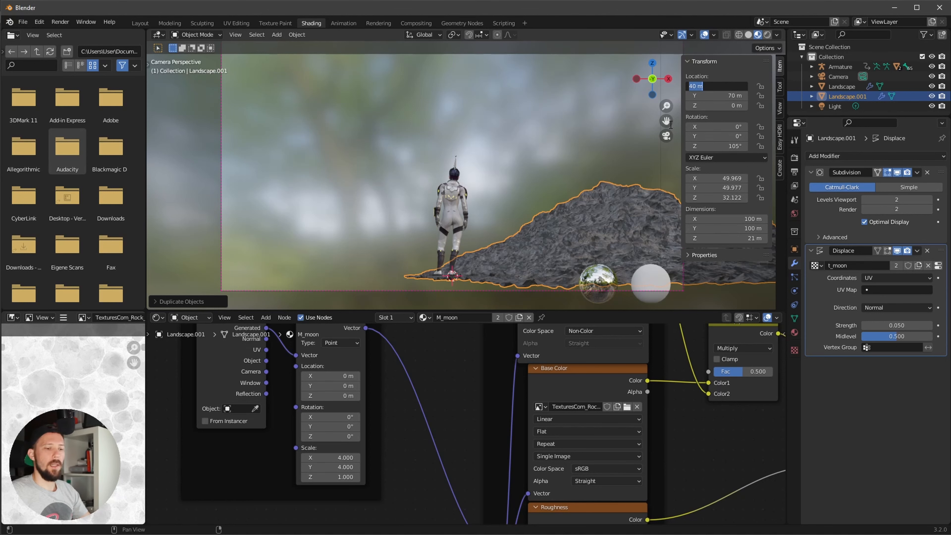
pyautogui.write('-40')
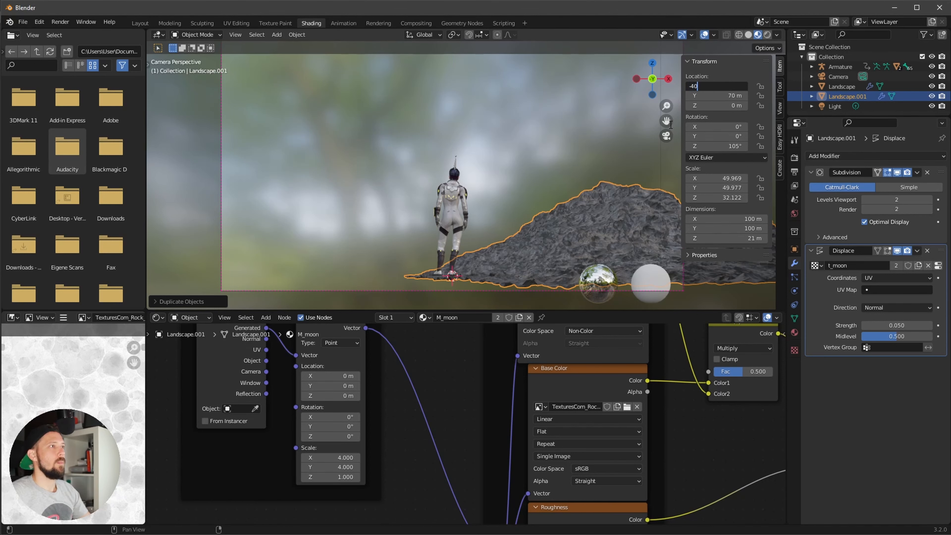
pyautogui.press('Return')
pyautogui.press('KP_0')
pyautogui.press('KP_0')
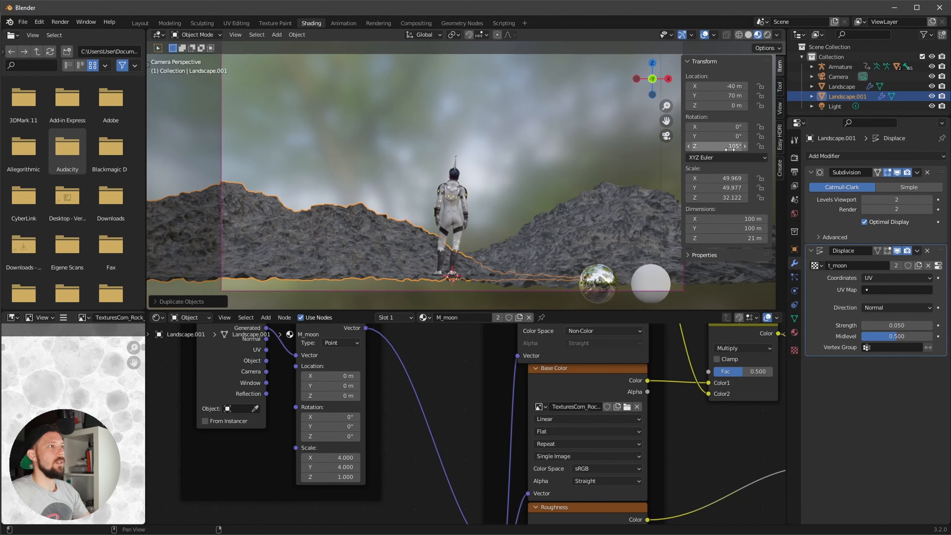
# - Set the Z rotation of the duplicated landscape to 0° and hide its transform values
pyautogui.doubleClick(723, 145)
pyautogui.write('0')
pyautogui.press('Return')
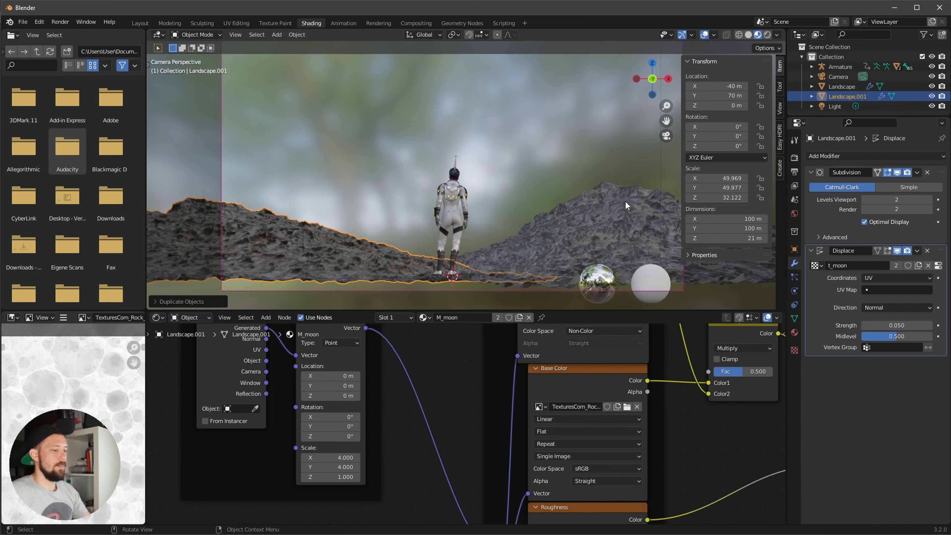
pyautogui.press('n')
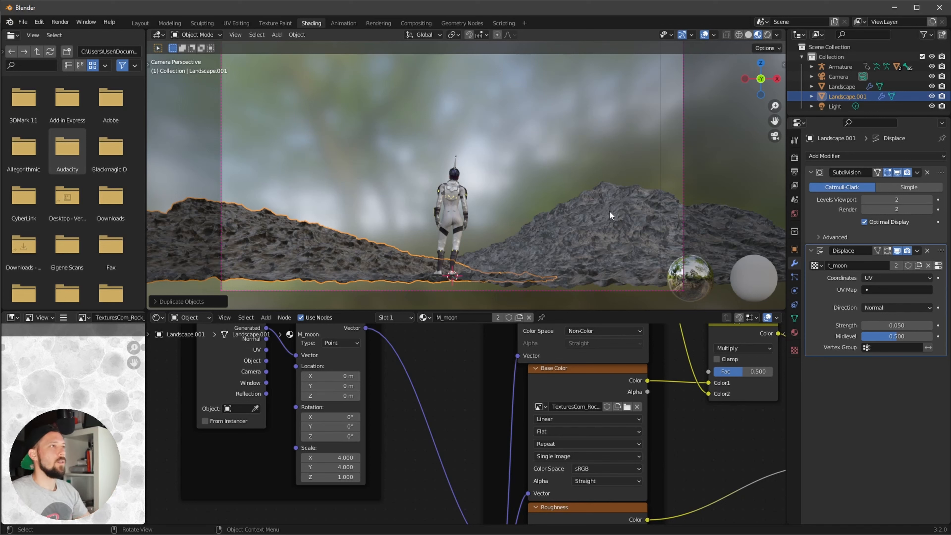
# - Save the file and duplicate the original Landscape object in place
pyautogui.click(839, 87)
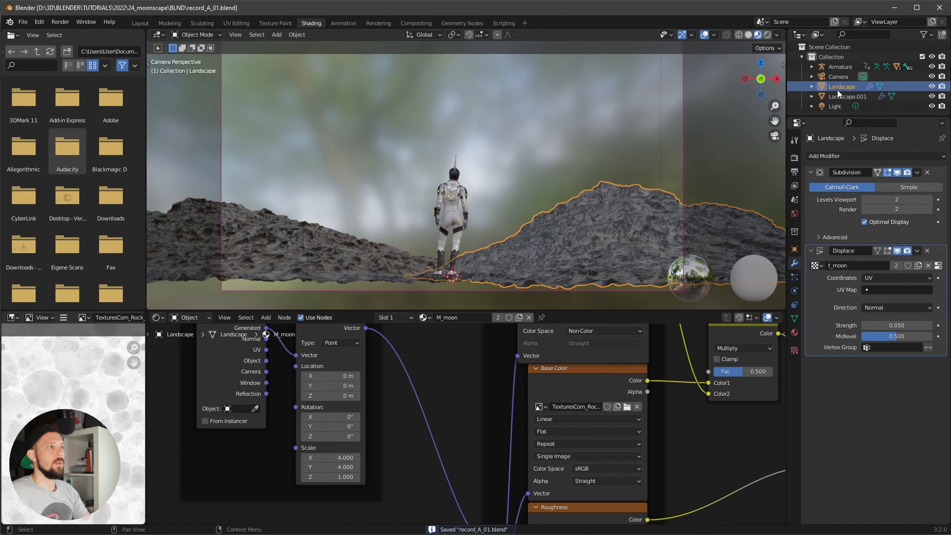
pyautogui.hotkey('ctrl', 's')
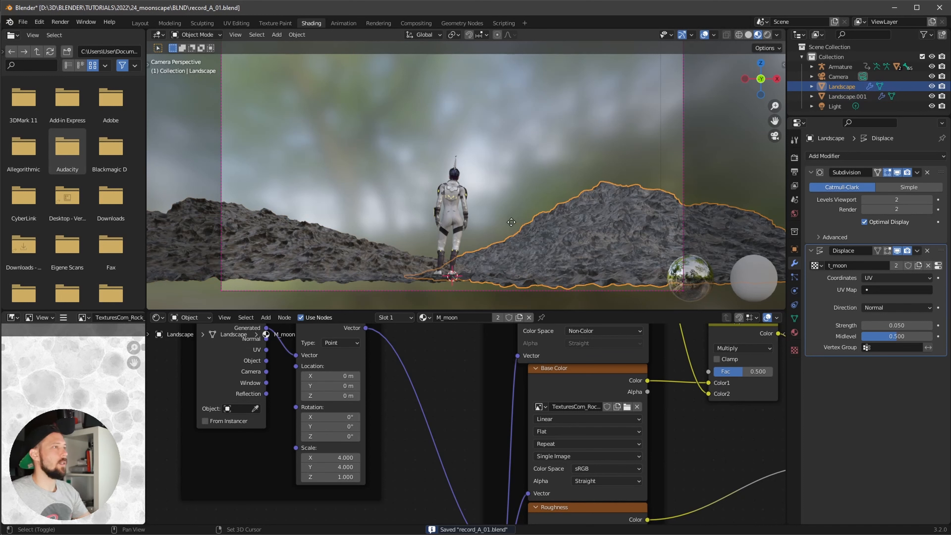
pyautogui.hotkey('shift', 'd')
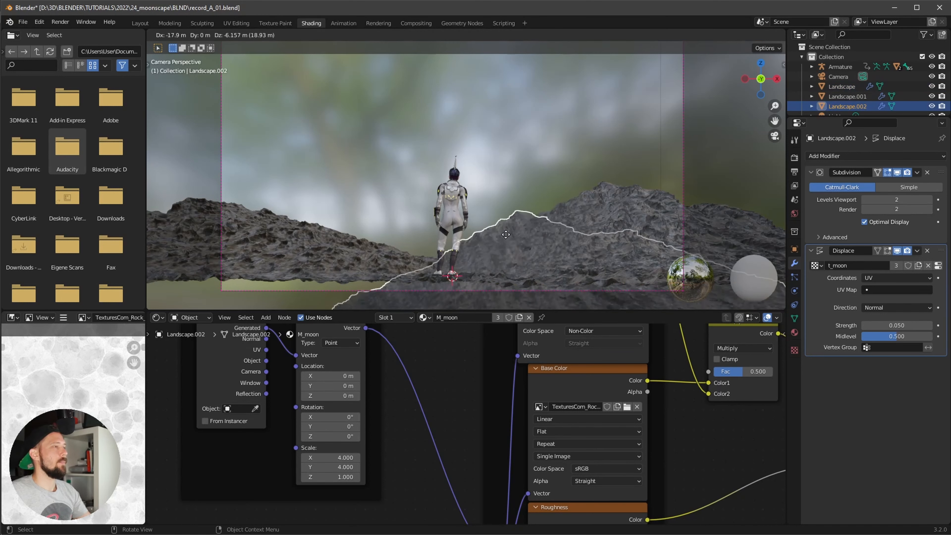
pyautogui.rightClick(522, 231)
# - Set the new landscape copy's dimensions to 18 m in X, 18 m in Y and 0.9 m in Z
pyautogui.press('n')
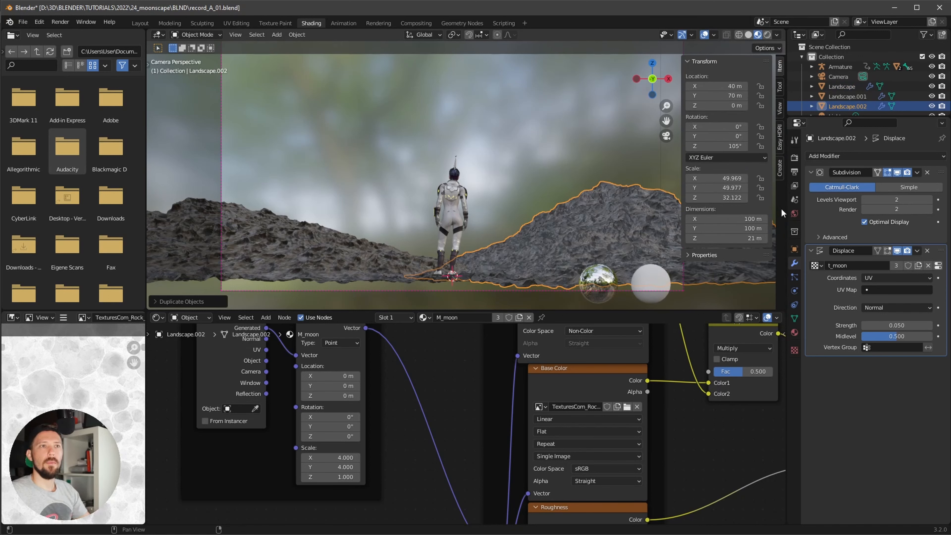
pyautogui.click(756, 219)
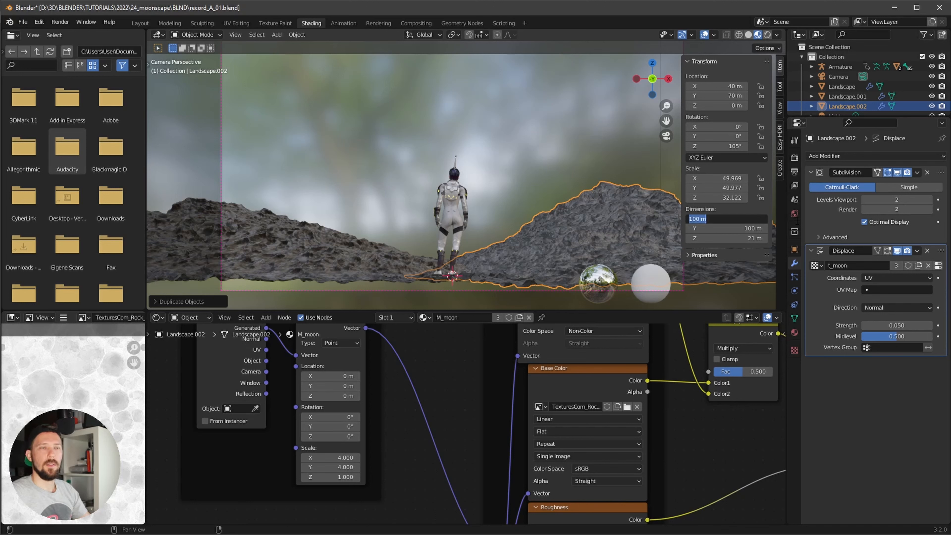
pyautogui.write('18')
pyautogui.press('Tab')
pyautogui.write('18')
pyautogui.press('Tab')
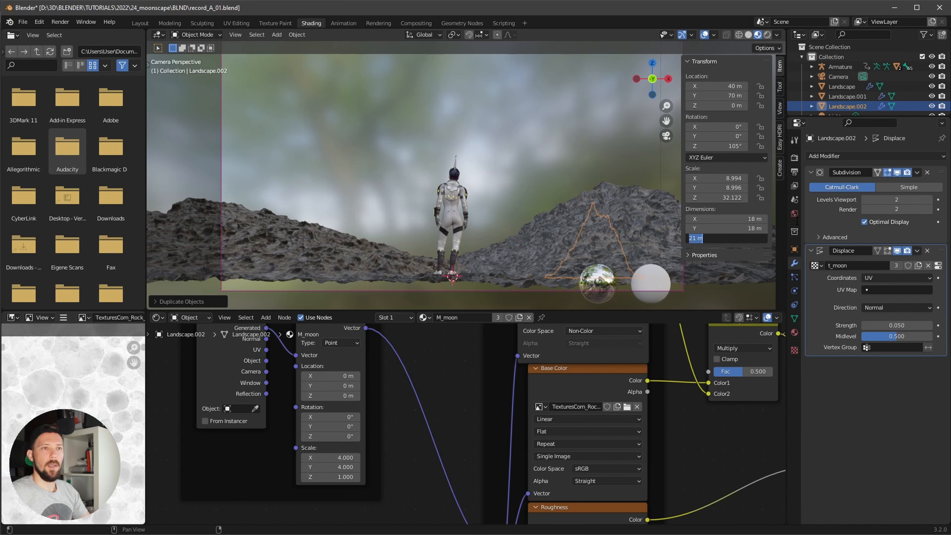
pyautogui.write('0.9')
pyautogui.press('Return')
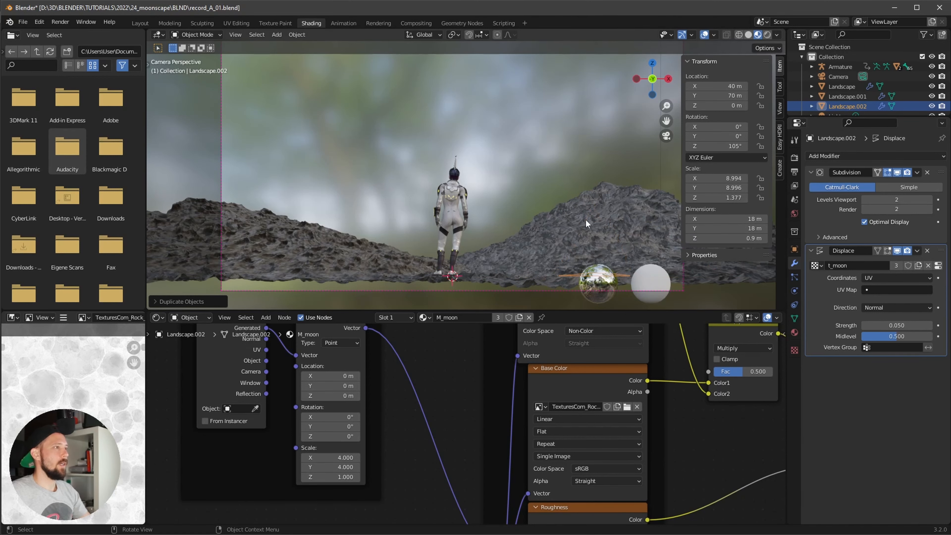
# - Set the X location of the small landscape copy to -0.3 m while viewing the scene from above
pyautogui.moveTo(586, 218); pyautogui.dragTo(558, 220, button='middle')
pyautogui.scroll(-5, 560, 219)
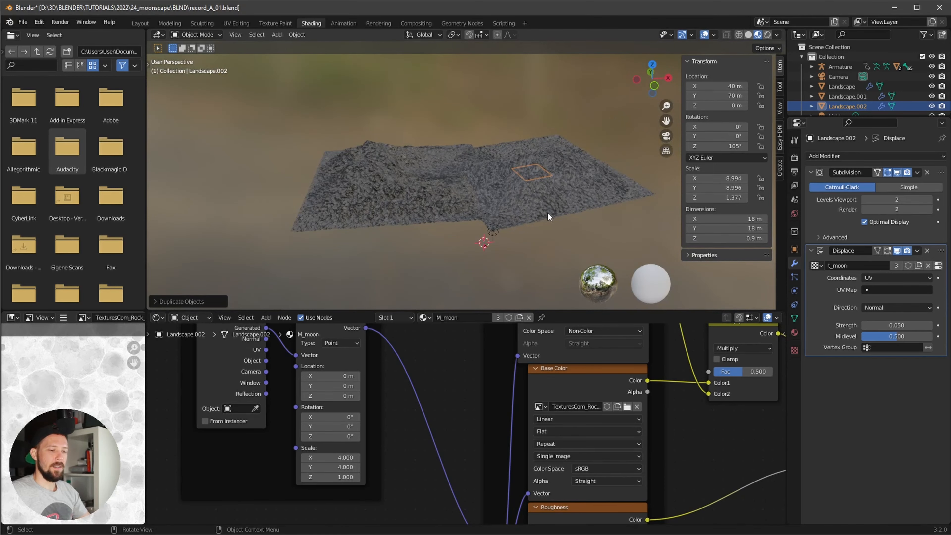
pyautogui.press('KP_7')
pyautogui.keyDown('shift'); pyautogui.moveTo(551, 211); pyautogui.dragTo(563, 183, button='middle'); pyautogui.keyUp('shift')
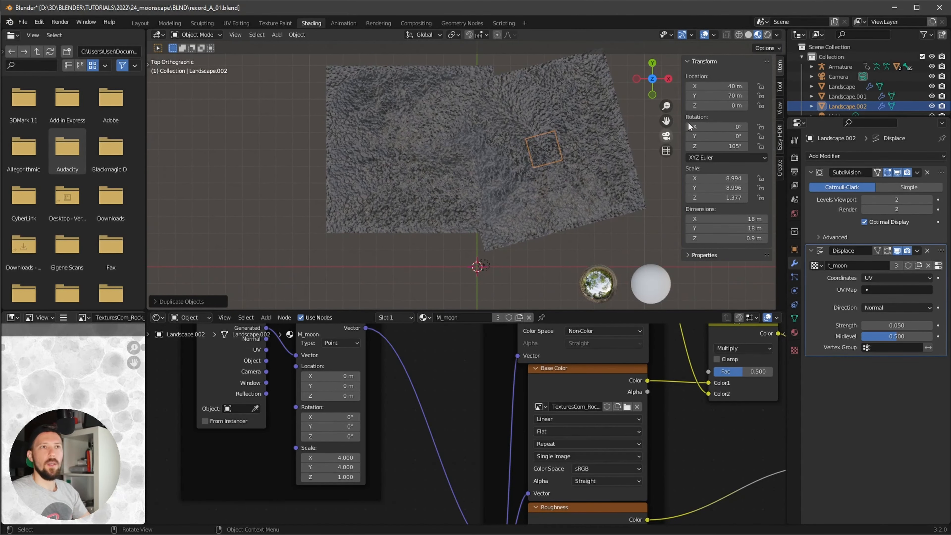
pyautogui.click(731, 86)
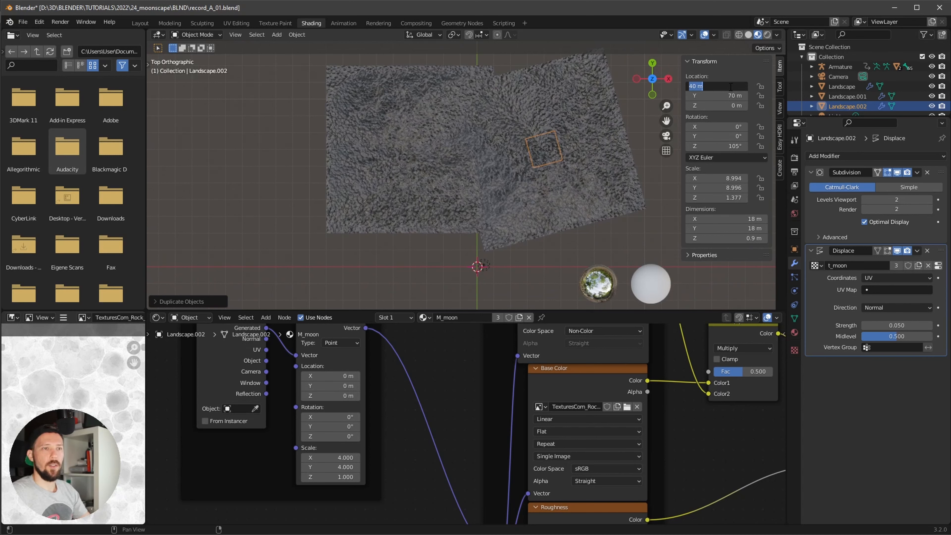
pyautogui.press('BackSpace')
pyautogui.write('0')
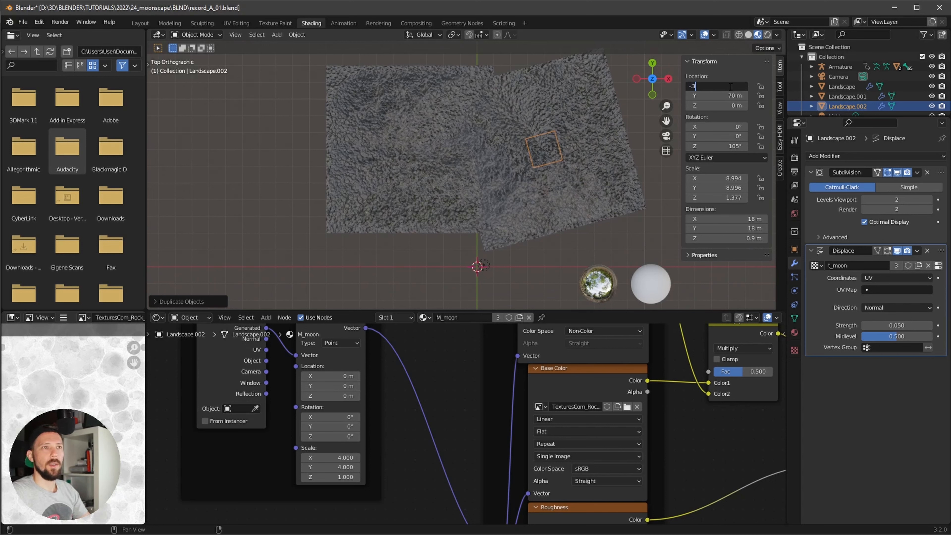
pyautogui.press('Return')
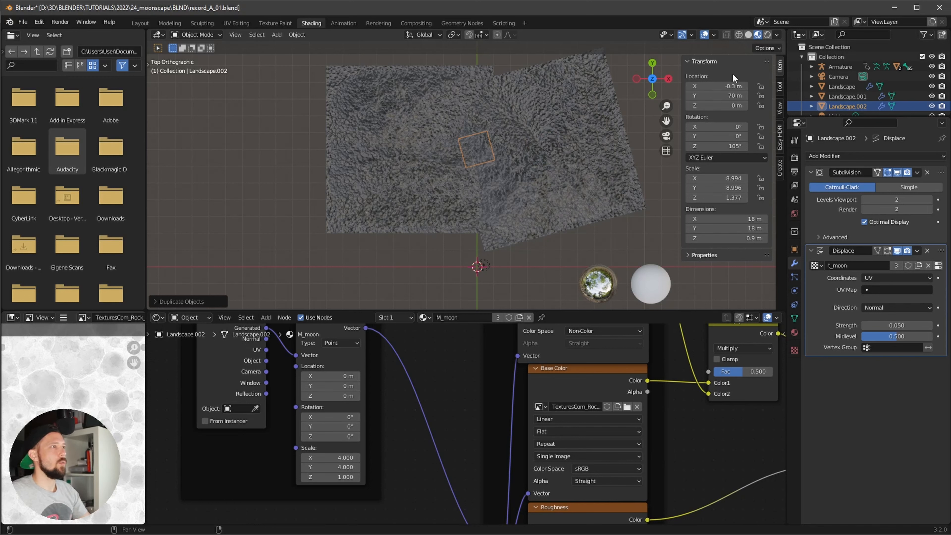
# - Set the Y location of the small landscape copy to 7.5 m
pyautogui.click(725, 96)
pyautogui.press('BackSpace')
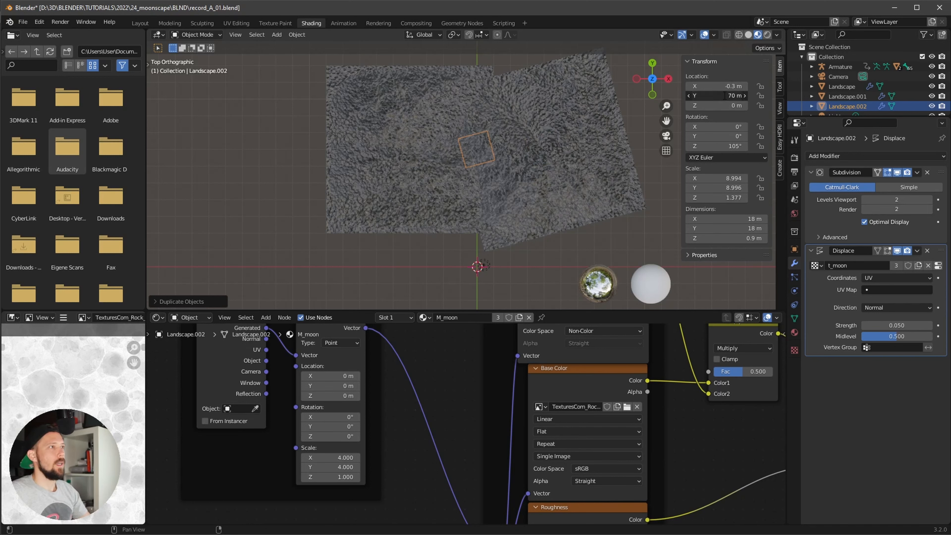
pyautogui.write('7.5')
pyautogui.press('Return')
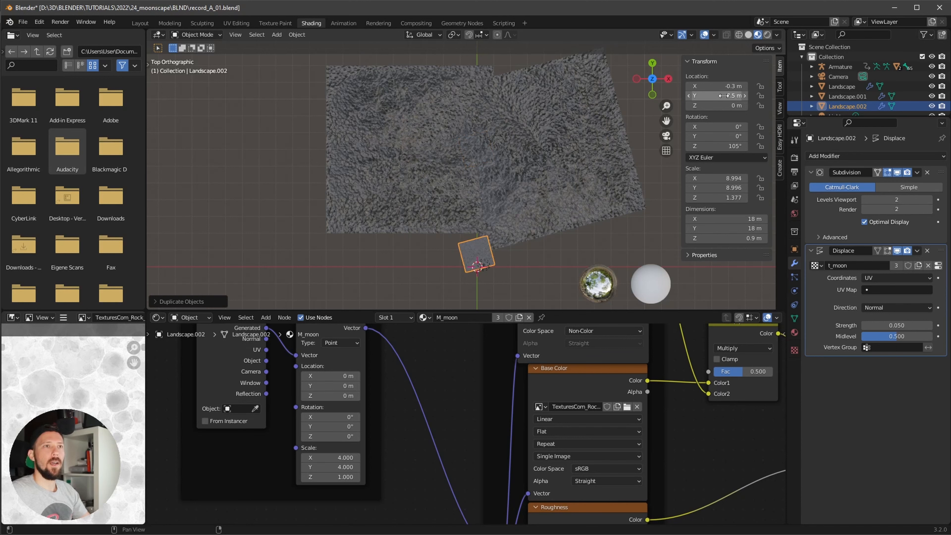
pyautogui.click(723, 106)
pyautogui.press('Return')
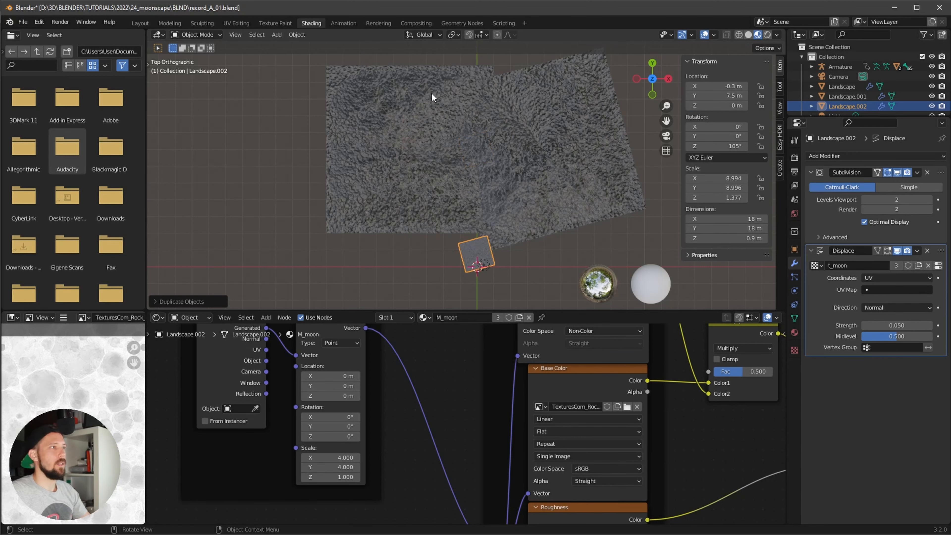
# - Lower the foreground landscape to a Z location of -0.16 m and inspect the ground around the astronaut's feet
pyautogui.press('KP_0')
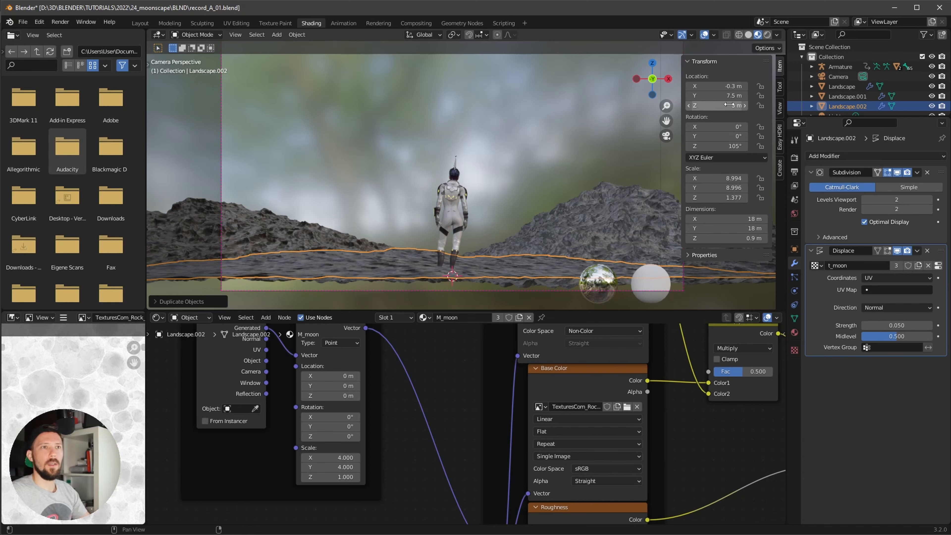
pyautogui.moveTo(729, 106); pyautogui.dragTo(707, 105)
pyautogui.moveTo(466, 242); pyautogui.dragTo(551, 257, button='middle')
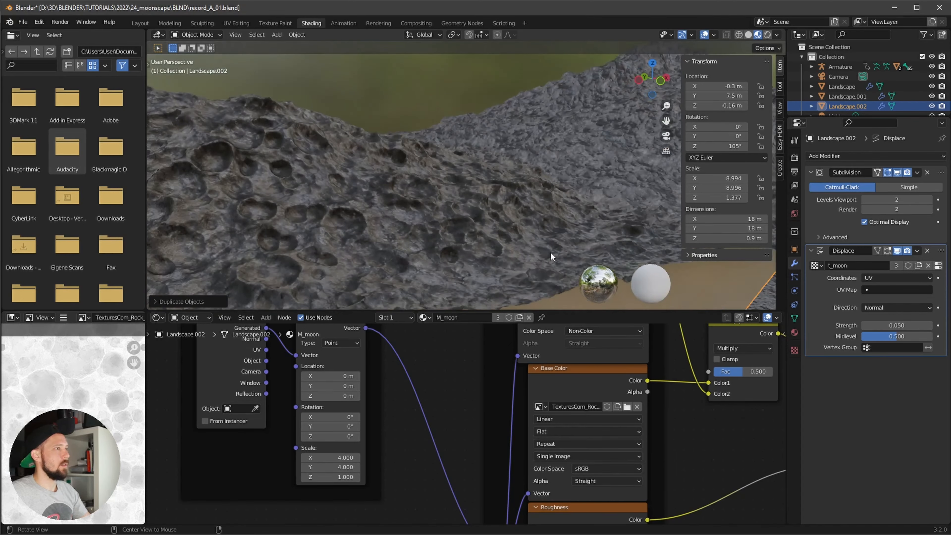
pyautogui.keyDown('alt'); pyautogui.moveTo(551, 253); pyautogui.dragTo(541, 199); pyautogui.keyUp('alt')
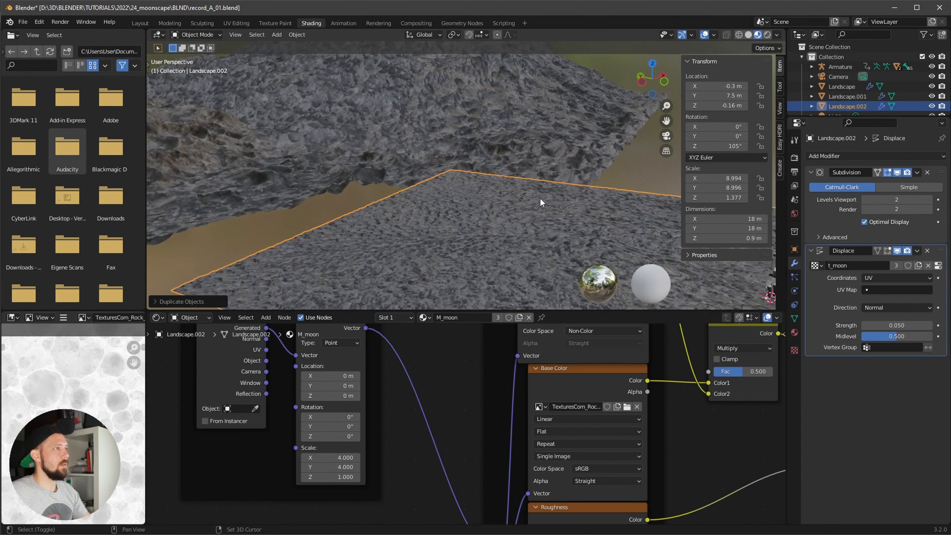
pyautogui.keyDown('shift'); pyautogui.moveTo(767, 293); pyautogui.dragTo(490, 180, button='middle'); pyautogui.keyUp('shift')
pyautogui.scroll(9, 475, 165)
pyautogui.scroll(-4, 480, 154)
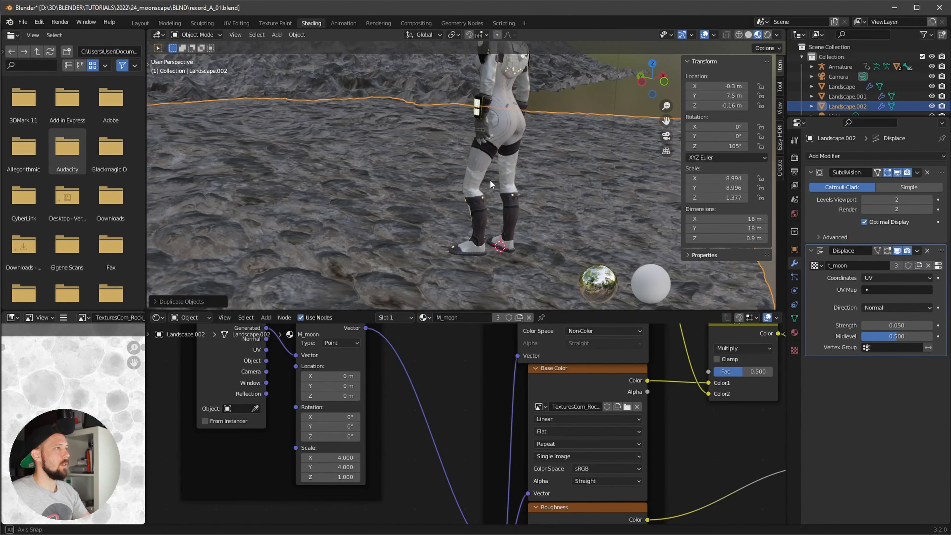
pyautogui.scroll(8, 490, 179)
pyautogui.scroll(-5, 488, 178)
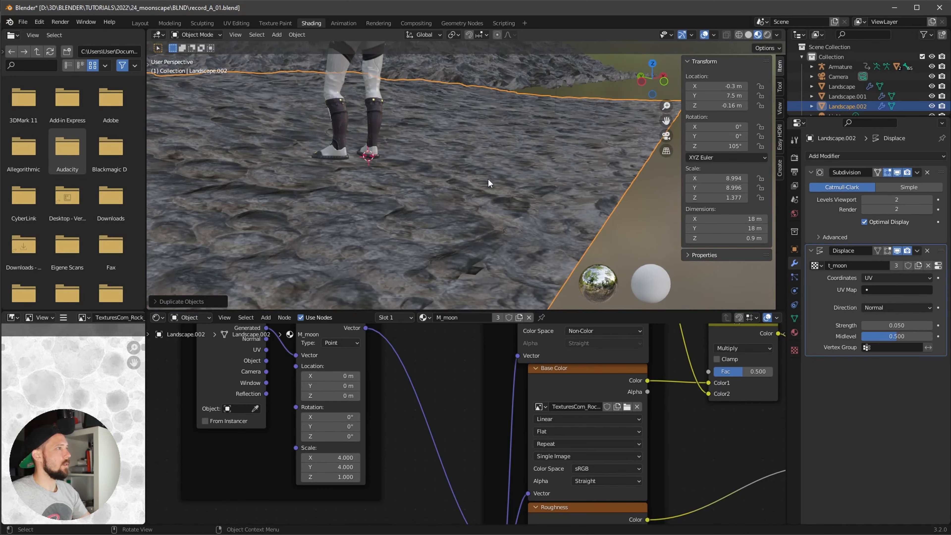
# - Select the astronaut, return to the camera view and hide the viewport overlays
pyautogui.click(359, 119)
pyautogui.scroll(-5, 371, 119)
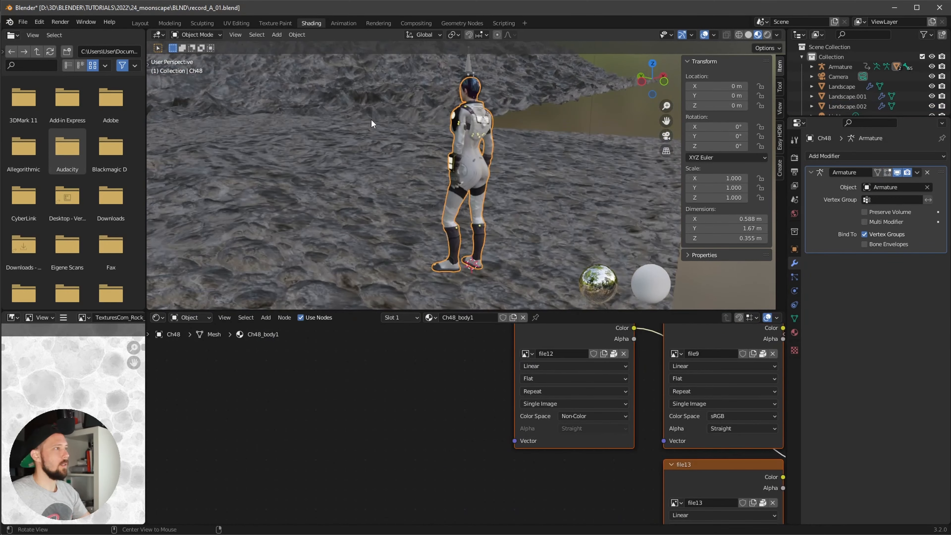
pyautogui.moveTo(370, 119); pyautogui.dragTo(531, 229, button='middle')
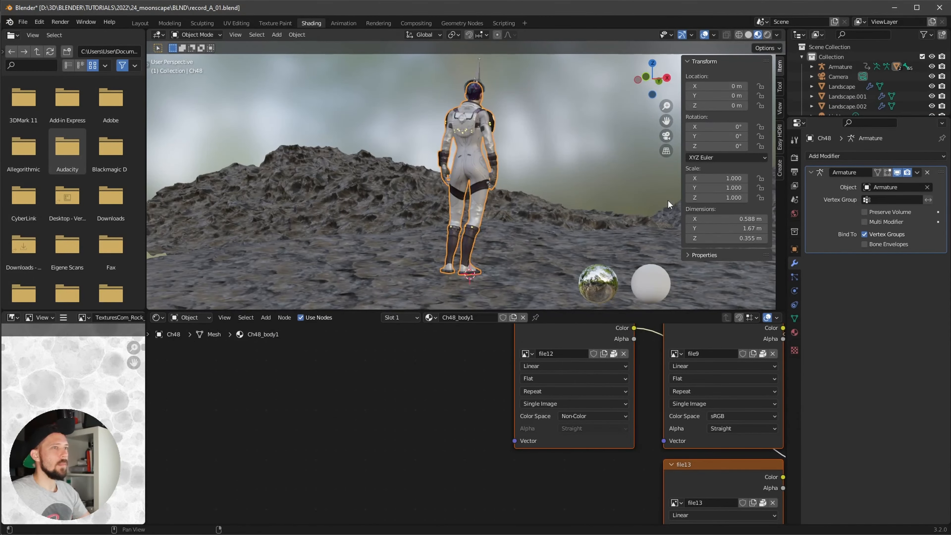
pyautogui.press('KP_0')
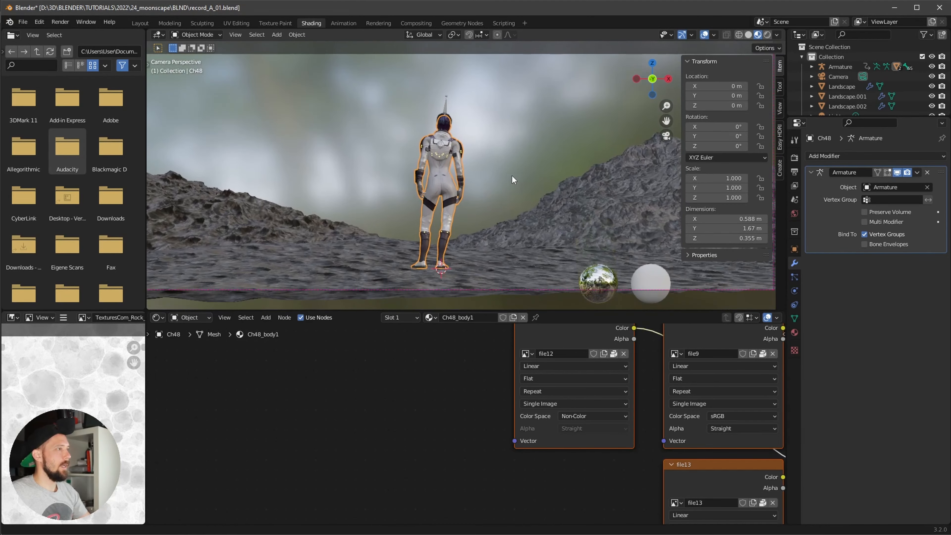
pyautogui.click(705, 35)
pyautogui.scroll(2, 551, 187)
pyautogui.keyDown('shift'); pyautogui.moveTo(550, 186); pyautogui.dragTo(553, 173, button='middle'); pyautogui.keyUp('shift')
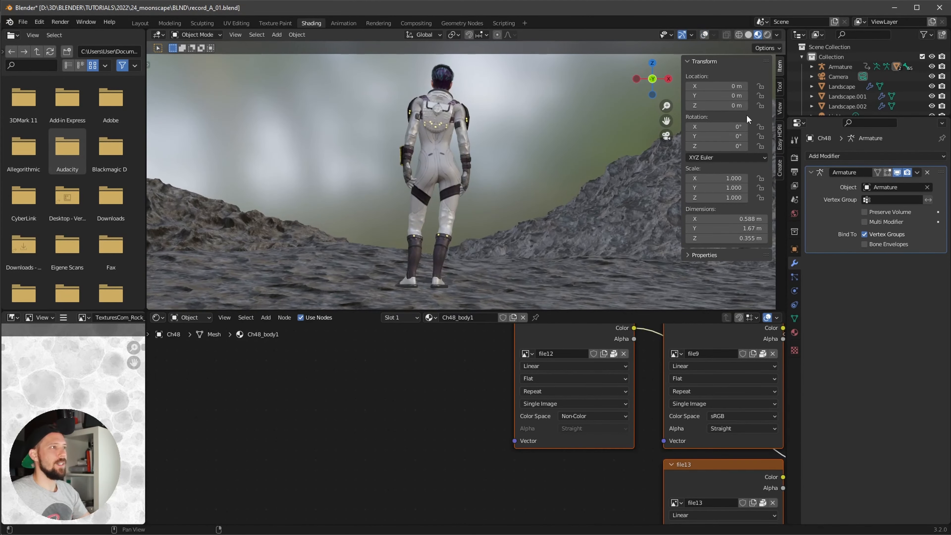
# - Raise the foreground landscape to a Z location of -0.11 m
pyautogui.click(521, 298)
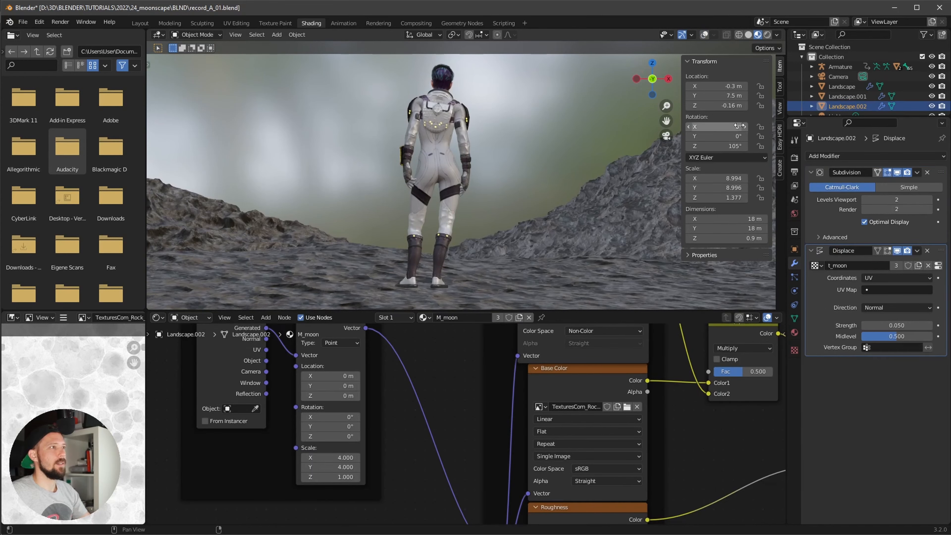
pyautogui.moveTo(729, 106); pyautogui.dragTo(743, 106)
pyautogui.scroll(-3, 474, 201)
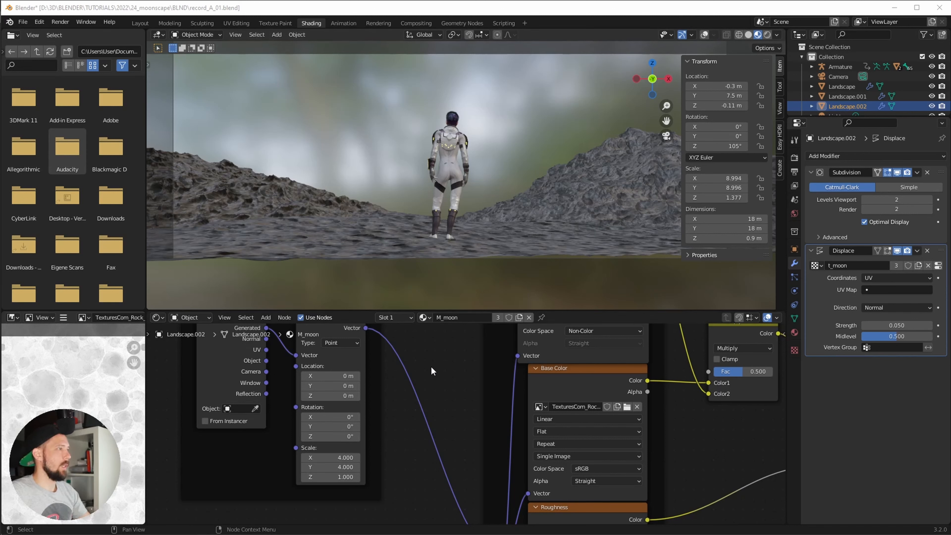
# - Make the foreground landscape's M_moon material a single-user copy and set its Mapping scale to 8 in X and Y
pyautogui.click(519, 318)
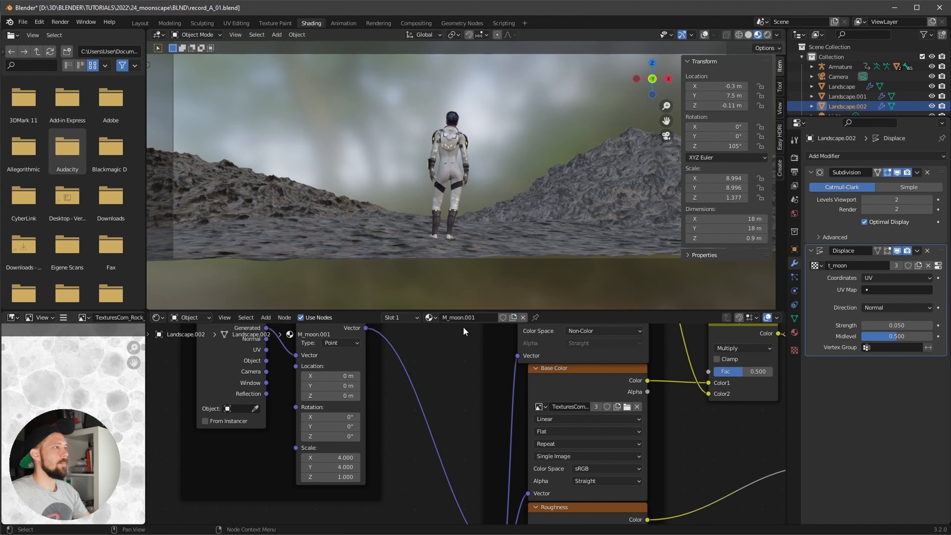
pyautogui.moveTo(469, 361); pyautogui.dragTo(508, 377, button='middle')
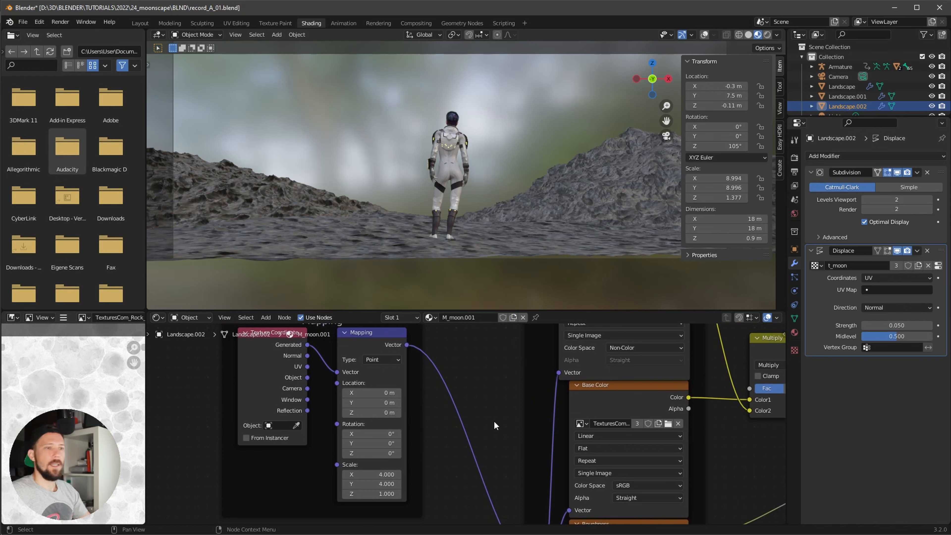
pyautogui.click(379, 474)
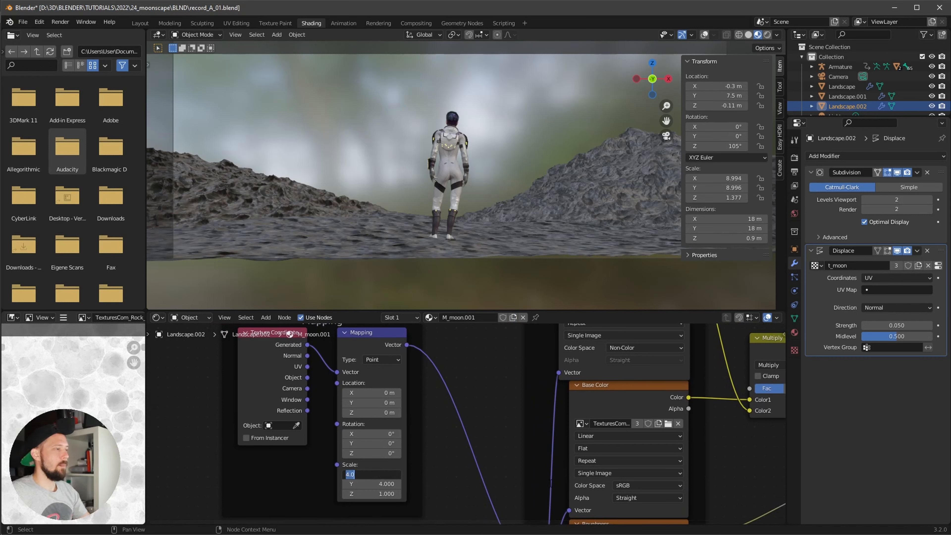
pyautogui.write('8')
pyautogui.press('Tab')
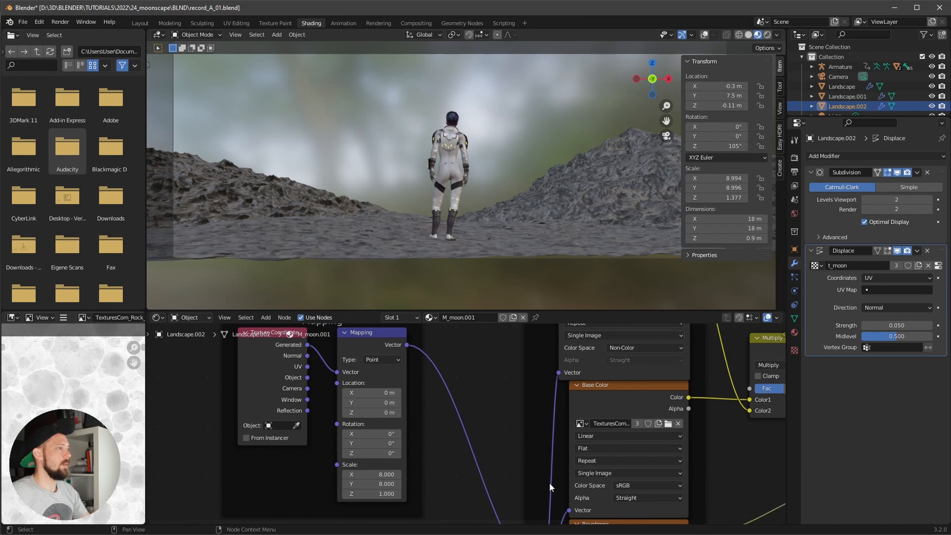
pyautogui.write('8')
pyautogui.press('Return')
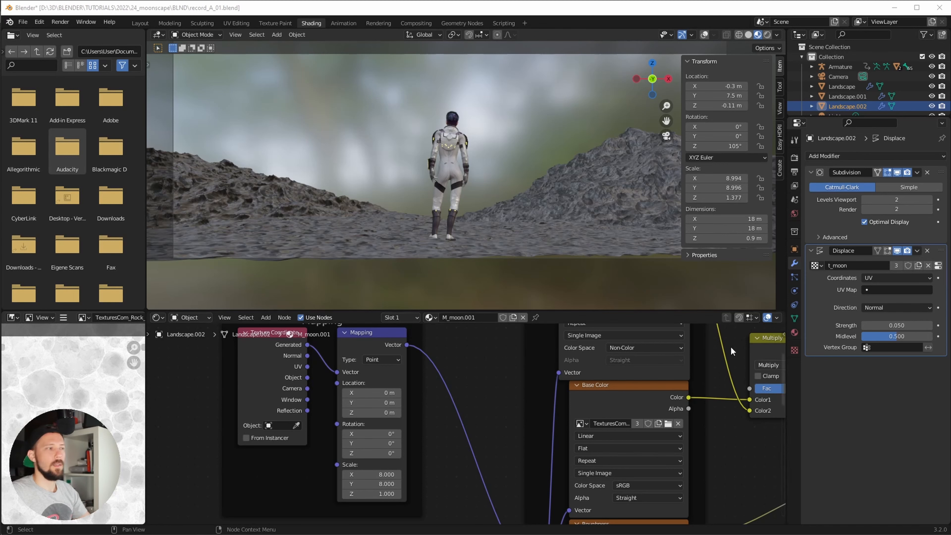
# - Deselect the landscape and fit the whole camera frame in the viewport to check the composition
pyautogui.click(571, 299)
pyautogui.moveTo(523, 261)
pyautogui.mouseDown(button='middle')
pyautogui.moveTo(510, 251)
pyautogui.moveTo(533, 266)
pyautogui.mouseUp(button='middle')
pyautogui.press('KP_0')
pyautogui.press('Home')
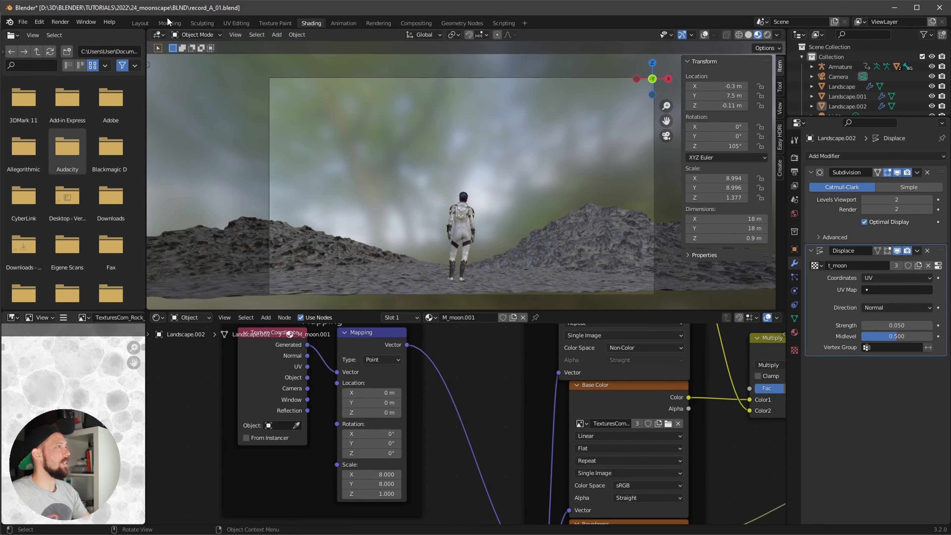
# - Switch to the Layout workspace and add a UV sphere at the world origin from the camera view
pyautogui.click(130, 21)
pyautogui.moveTo(433, 245); pyautogui.dragTo(505, 238, button='middle')
pyautogui.scroll(2, 504, 238)
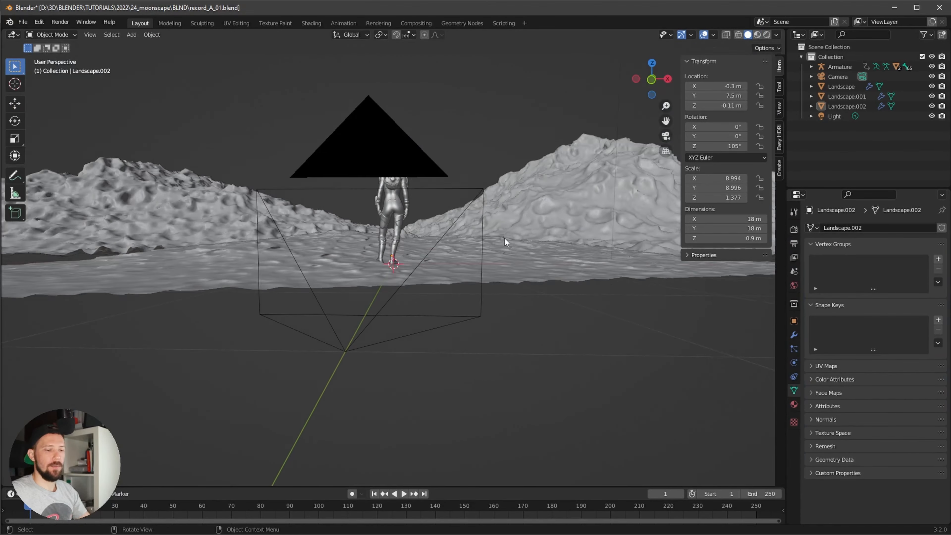
pyautogui.press('KP_0')
pyautogui.hotkey('shift', 'a')
pyautogui.moveTo(492, 282)
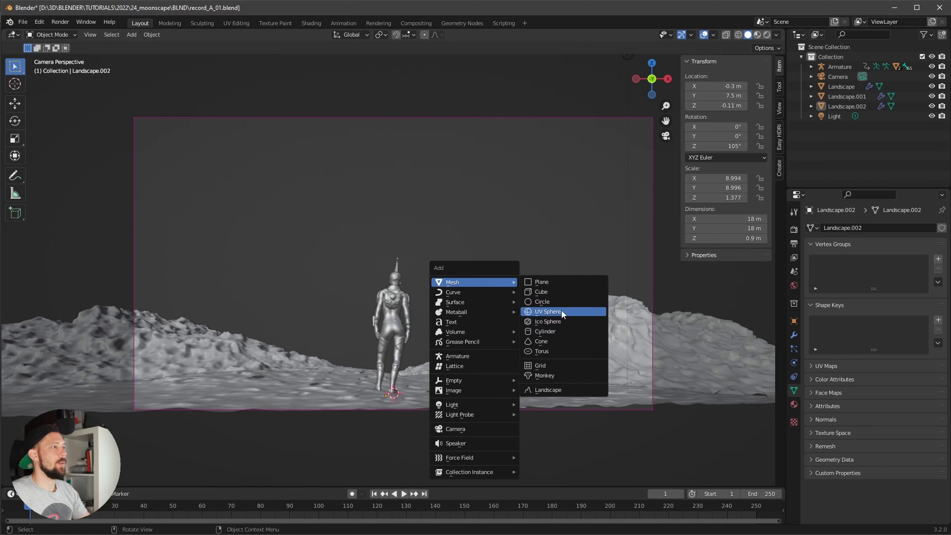
pyautogui.click(547, 311)
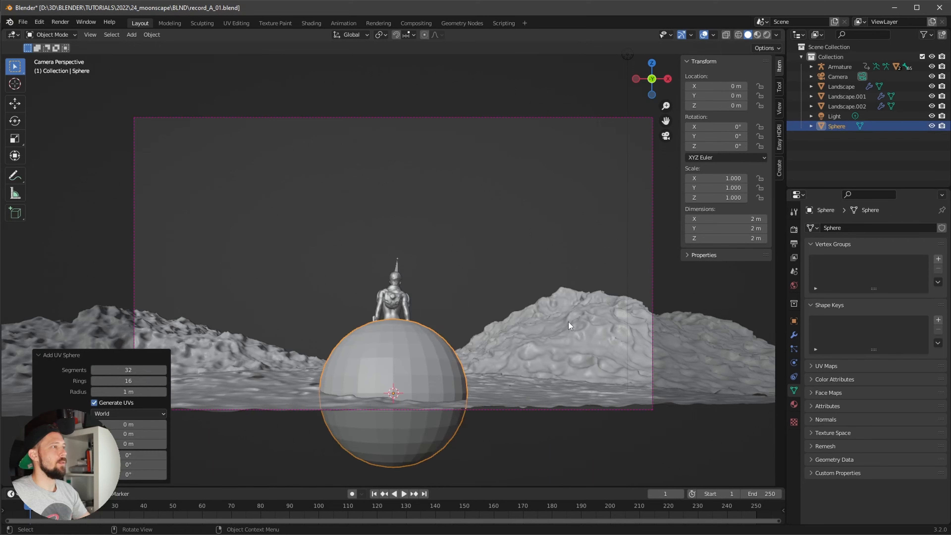
# - Set the new sphere's segments and rings to 64 each
pyautogui.click(133, 370)
pyautogui.write('64')
pyautogui.press('Tab')
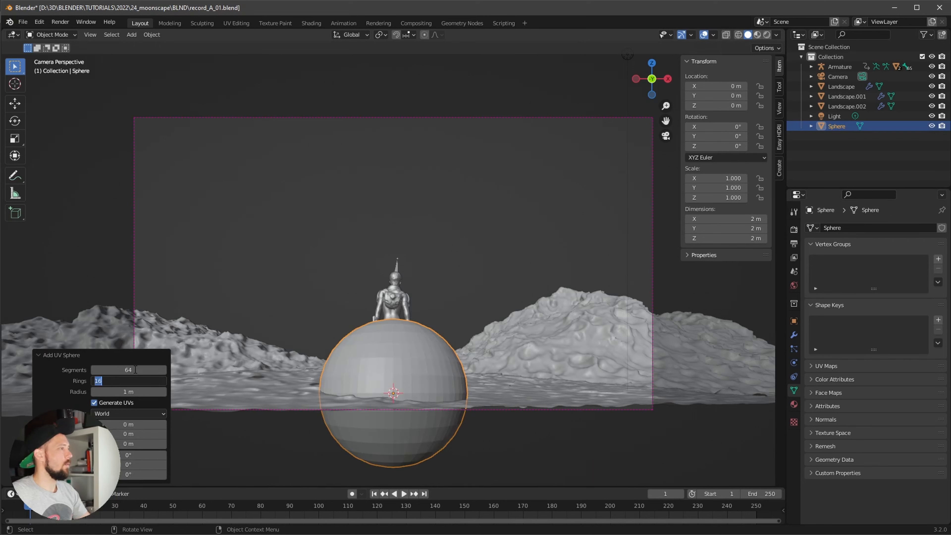
pyautogui.write('64')
pyautogui.press('Return')
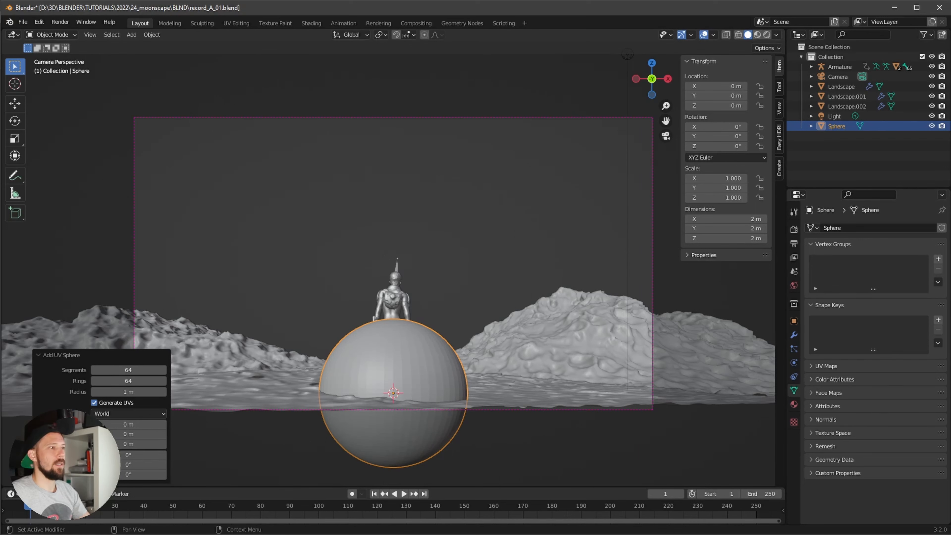
# - Shade the sphere smooth and enable Auto Smooth for its normals
pyautogui.rightClick(433, 354)
pyautogui.click(432, 351)
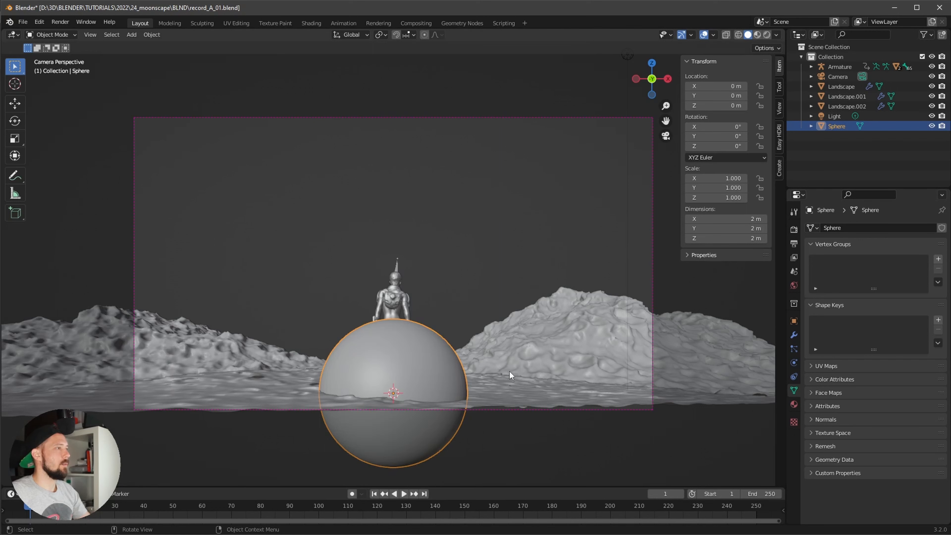
pyautogui.click(810, 421)
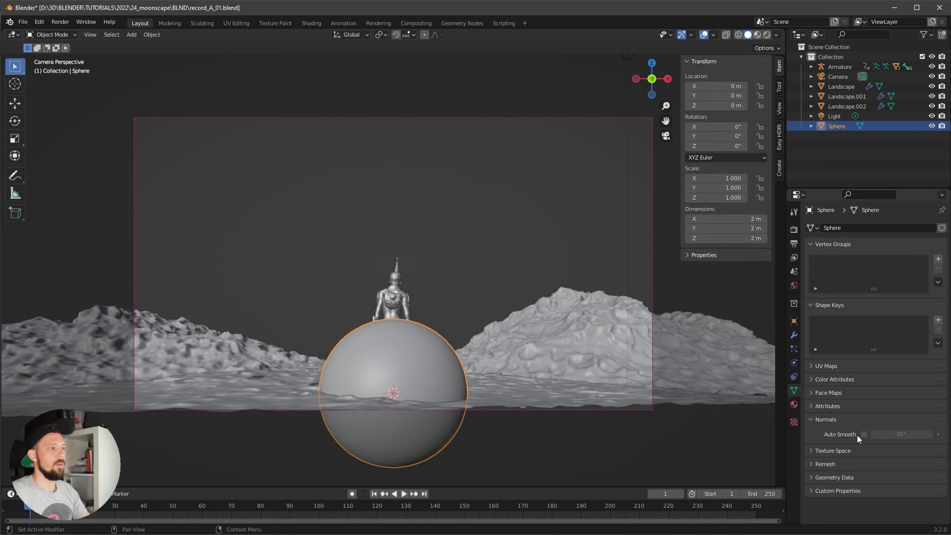
pyautogui.click(864, 434)
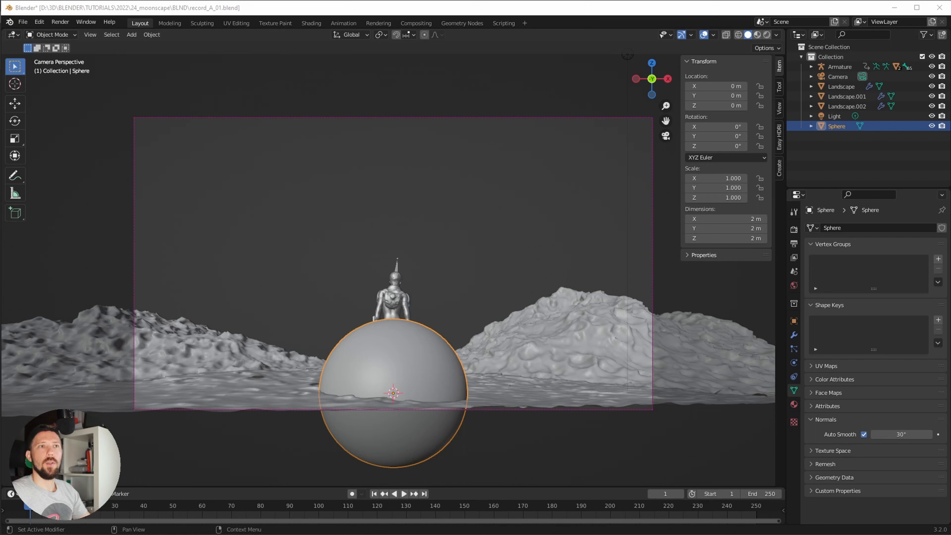
# - Set the sphere's dimensions to 100 m in X, Y and Z
pyautogui.click(749, 218)
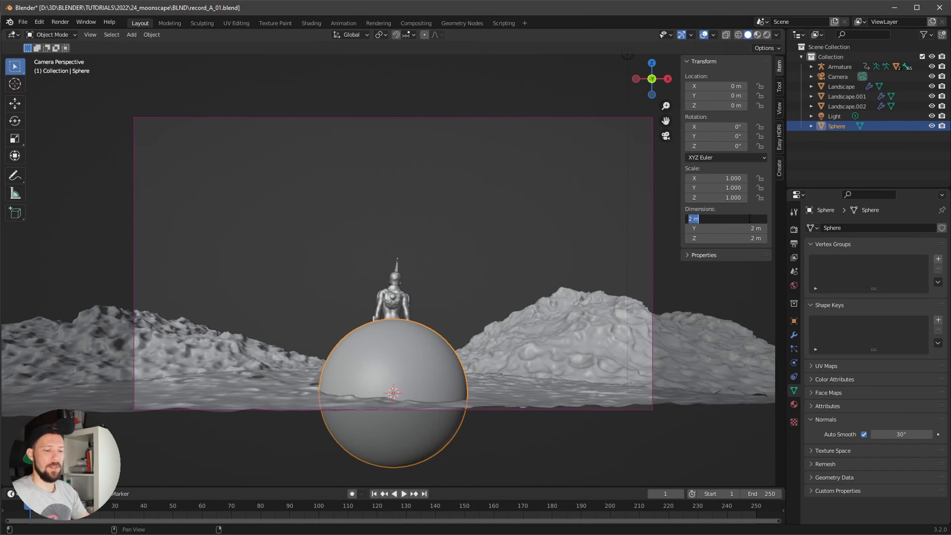
pyautogui.write('100')
pyautogui.press('Tab')
pyautogui.write('100')
pyautogui.press('Tab')
pyautogui.write('100')
pyautogui.press('Return')
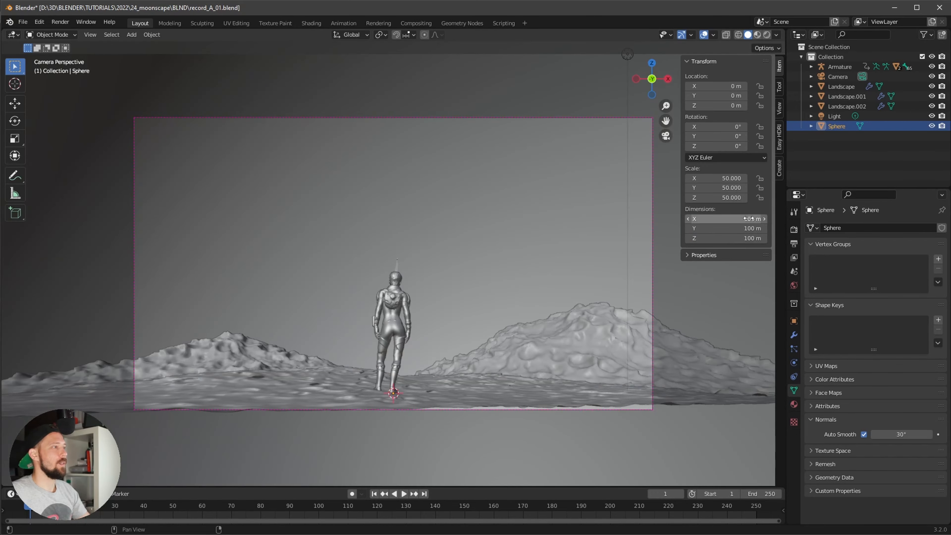
# - Move the sphere behind the mountains by setting its location to Y 200 m and Z 72 m
pyautogui.moveTo(484, 195); pyautogui.dragTo(398, 262, button='middle')
pyautogui.scroll(-16, 398, 261)
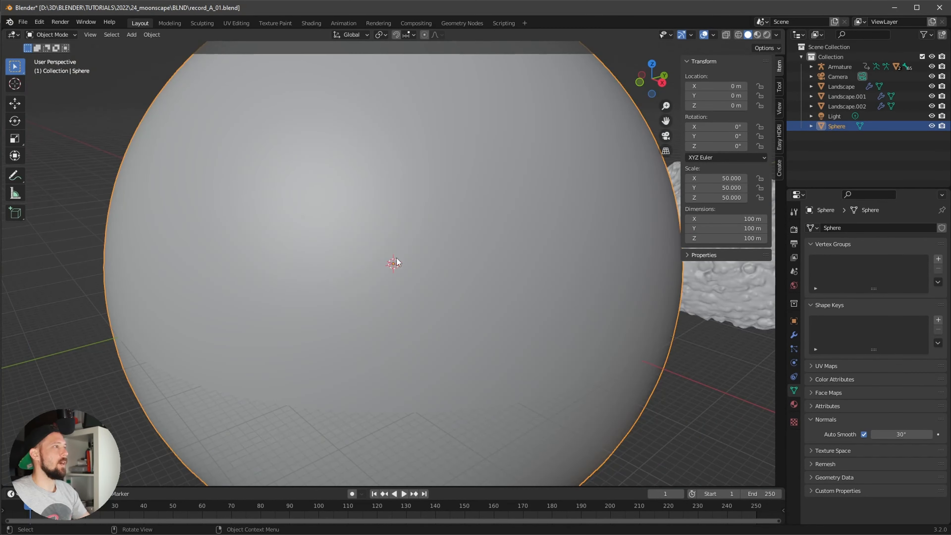
pyautogui.scroll(-4, 398, 262)
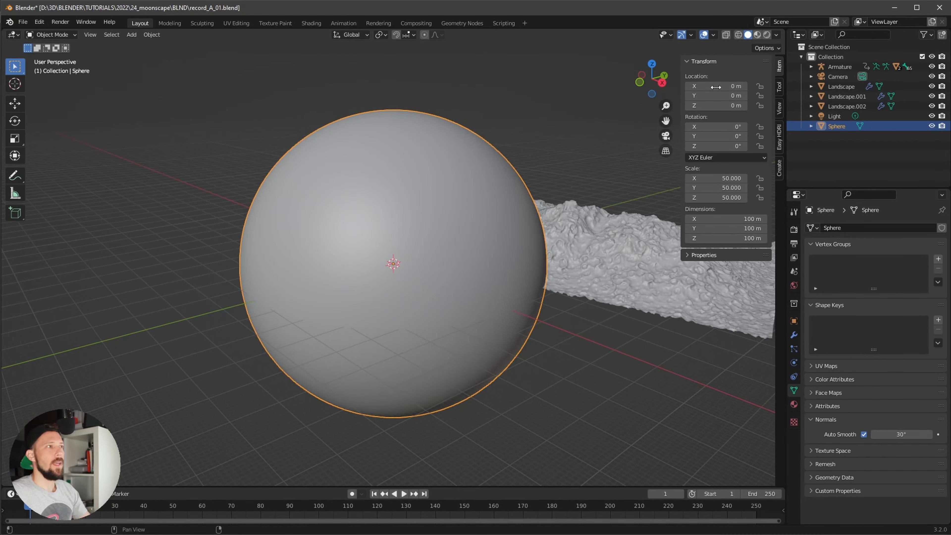
pyautogui.click(714, 95)
pyautogui.write('200')
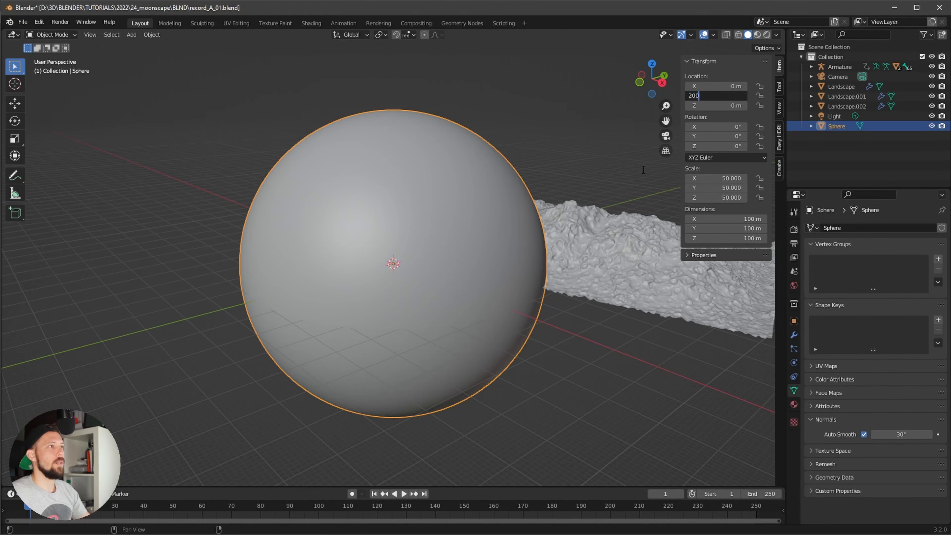
pyautogui.press('Return')
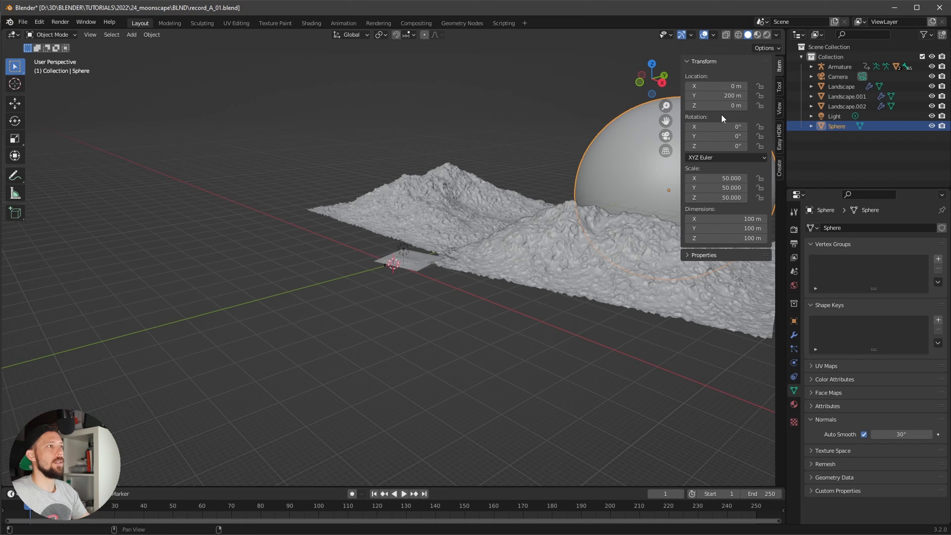
pyautogui.click(715, 106)
pyautogui.write('72')
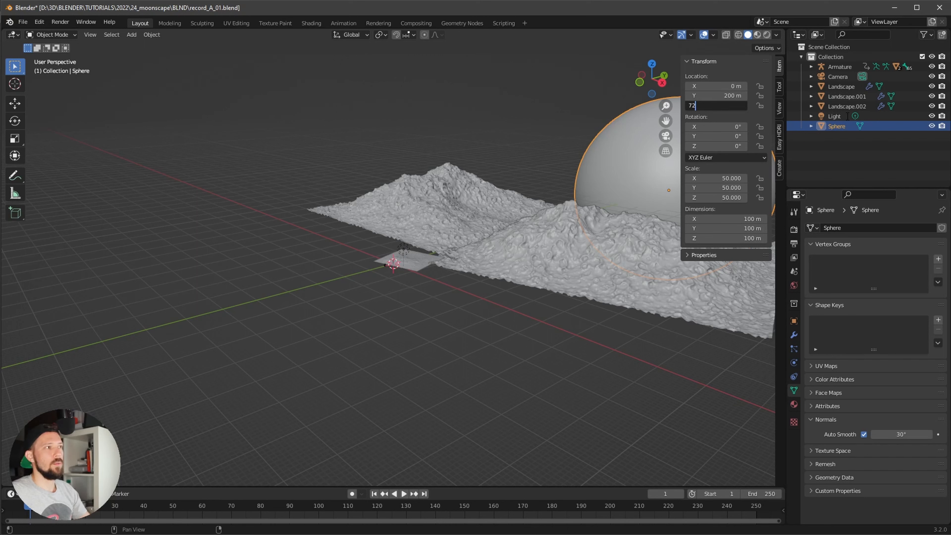
pyautogui.press('Return')
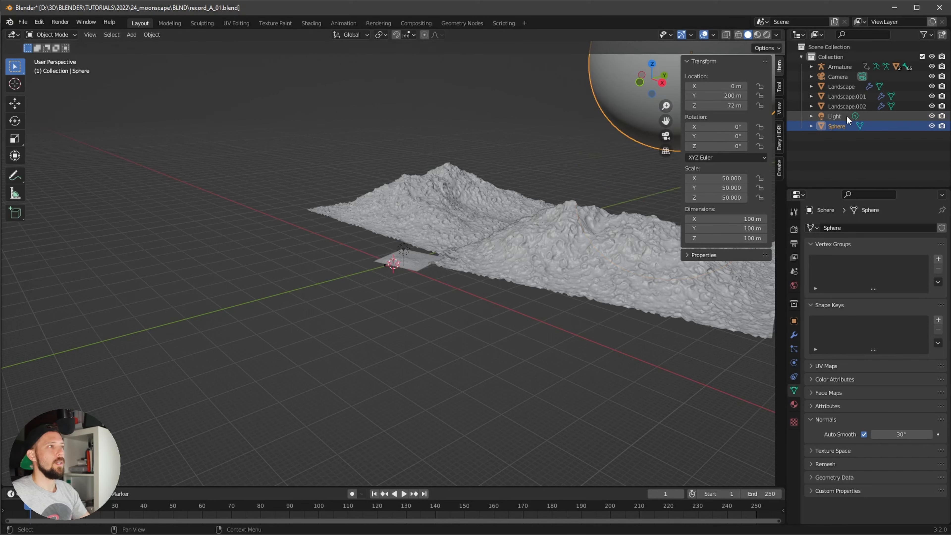
# - Set the camera's Clip End to 500 m so its view reaches the distant sphere
pyautogui.press('KP_0')
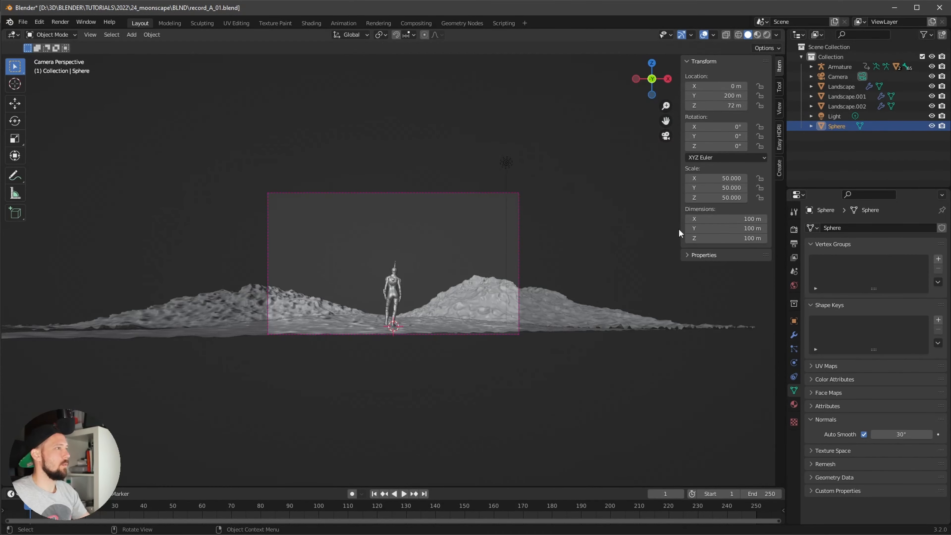
pyautogui.moveTo(548, 221); pyautogui.dragTo(525, 221, button='middle')
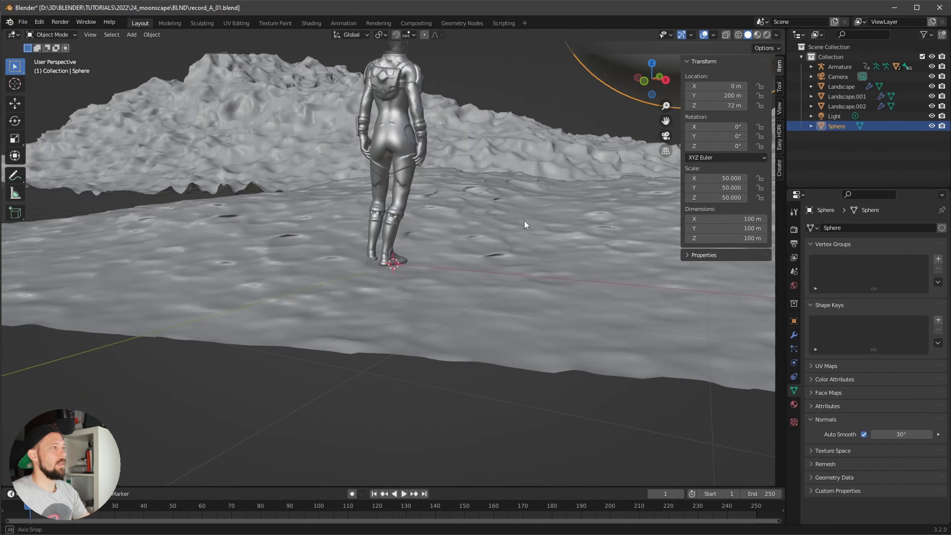
pyautogui.scroll(-8, 525, 221)
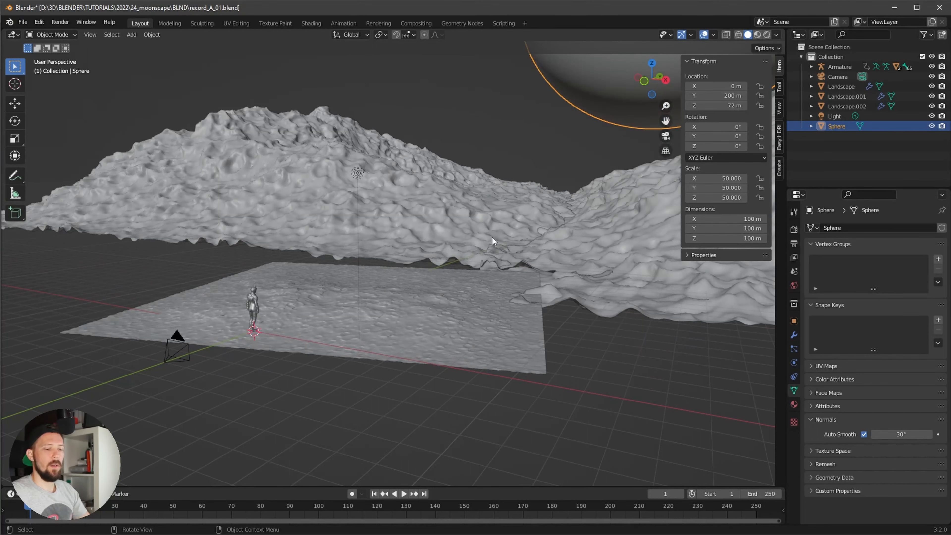
pyautogui.press('KP_0')
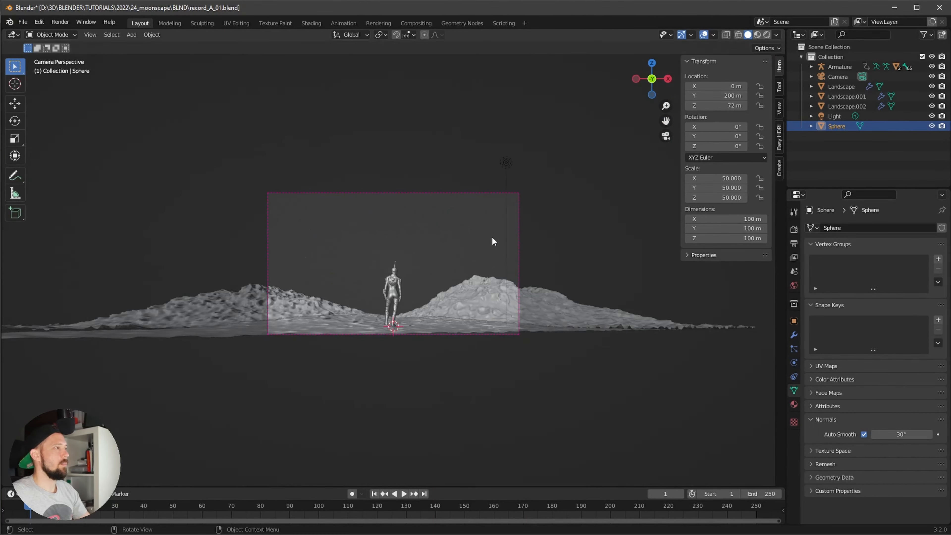
pyautogui.click(876, 76)
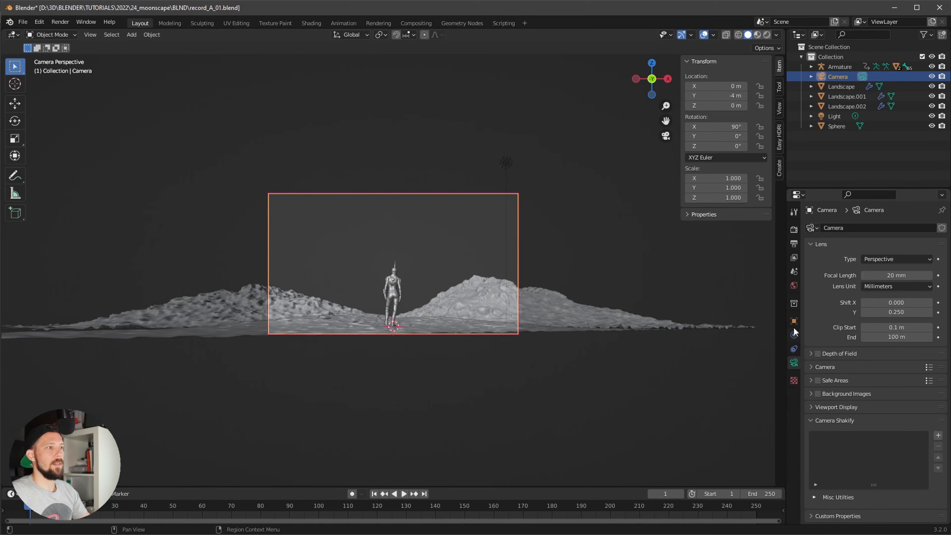
pyautogui.press('Home')
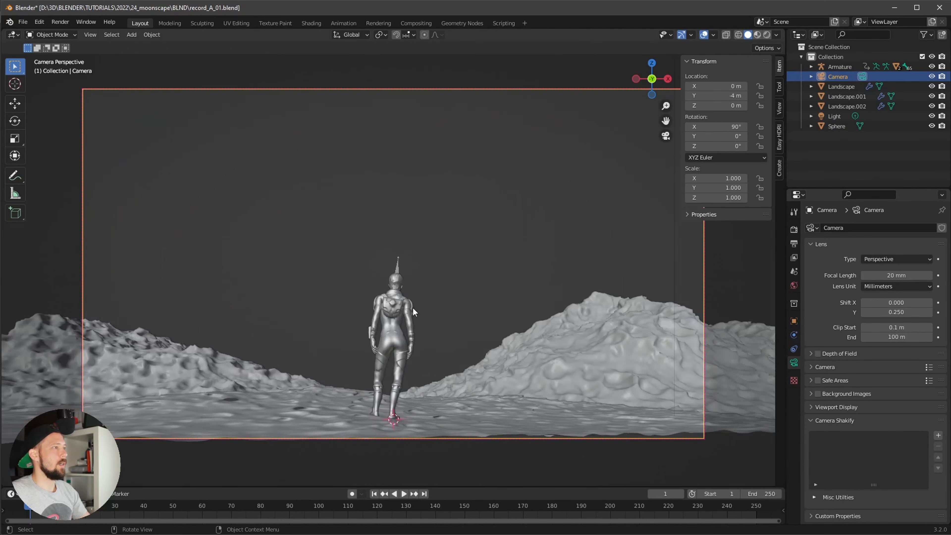
pyautogui.click(896, 337)
pyautogui.write('500')
pyautogui.press('Return')
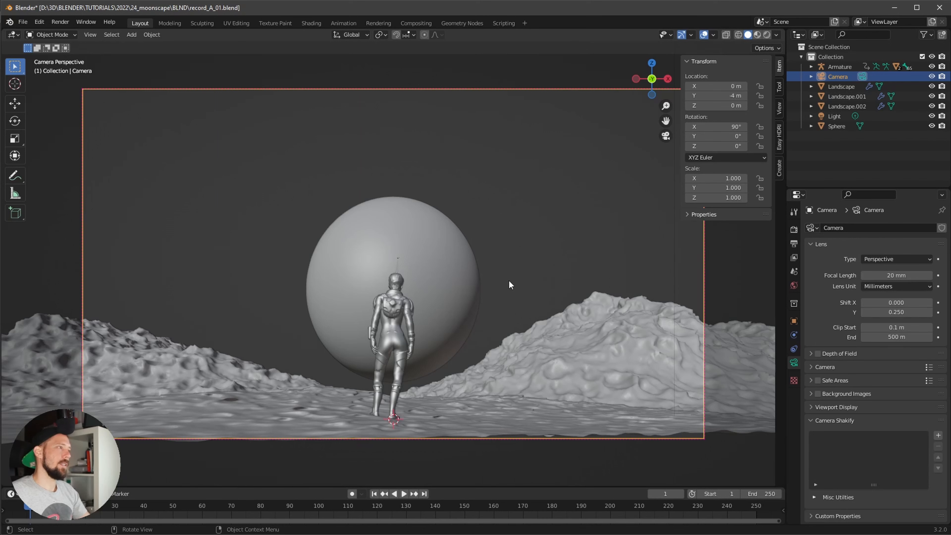
# - Display the camera view in Material Preview shading and open the Shading workspace with the sphere selected
pyautogui.scroll(-2, 453, 269)
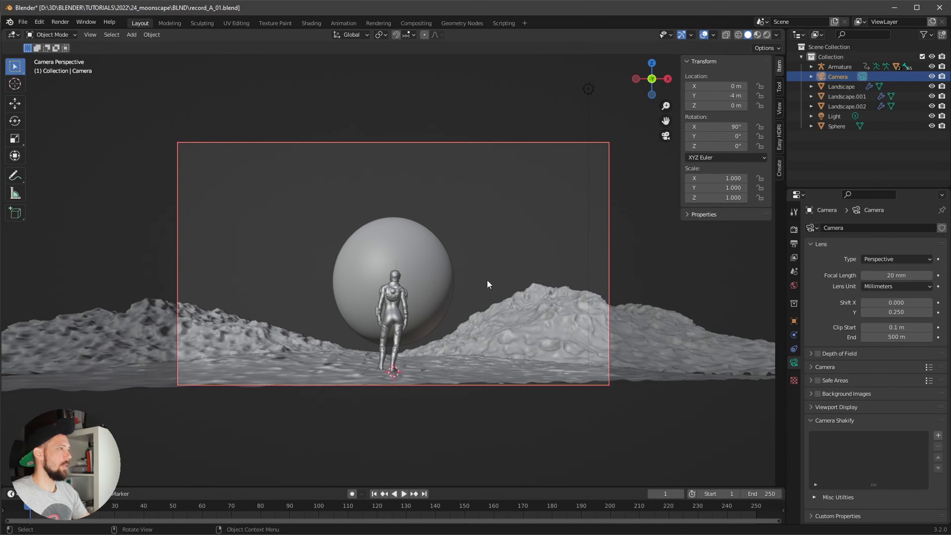
pyautogui.press('z')
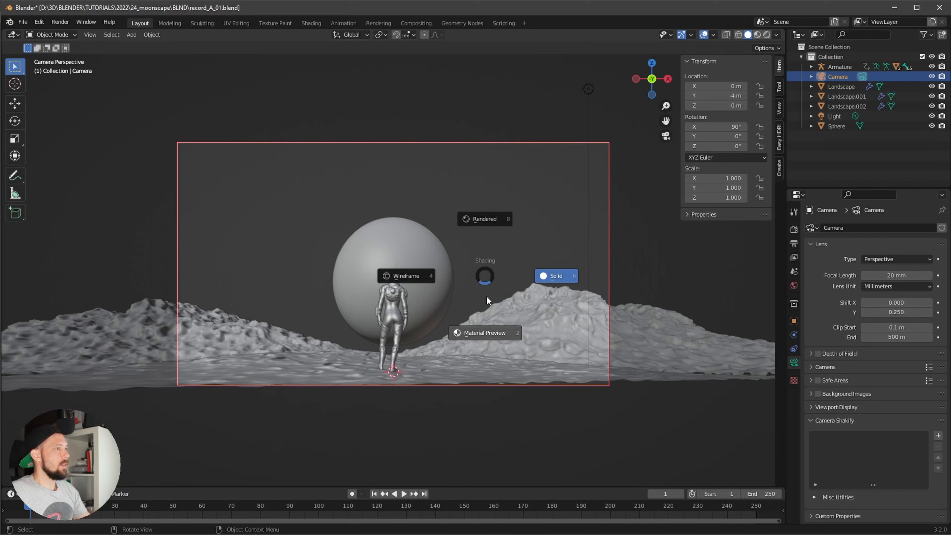
pyautogui.click(494, 332)
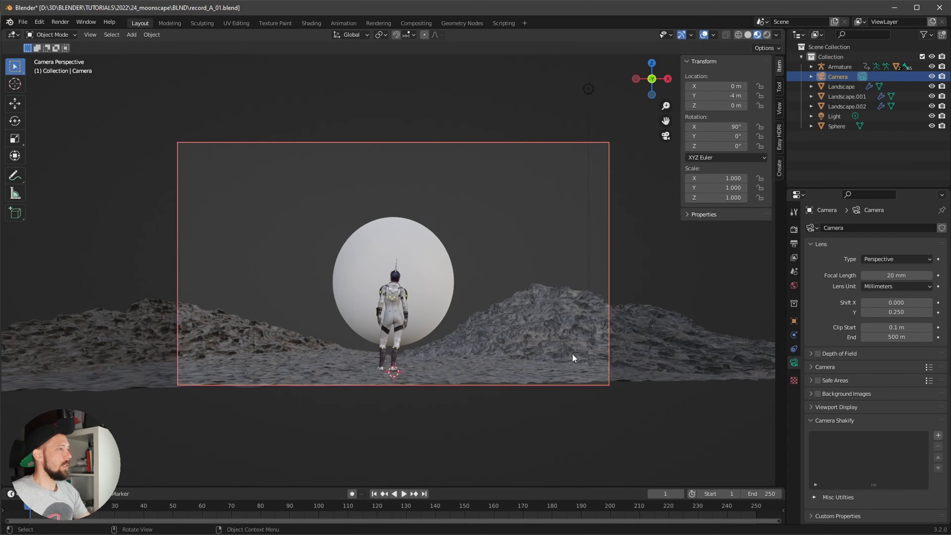
pyautogui.scroll(2, 539, 354)
pyautogui.scroll(-2, 537, 354)
pyautogui.click(425, 289)
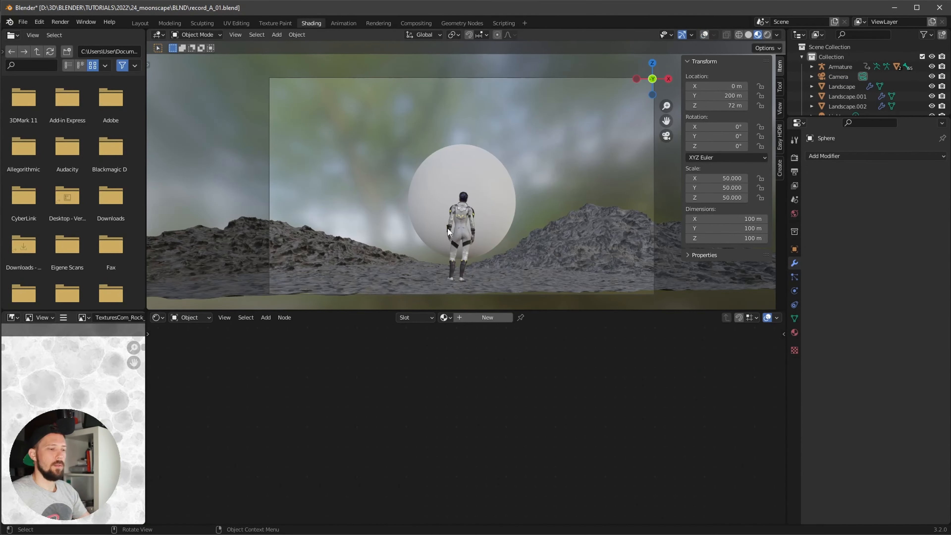
pyautogui.press('z')
pyautogui.click(442, 388)
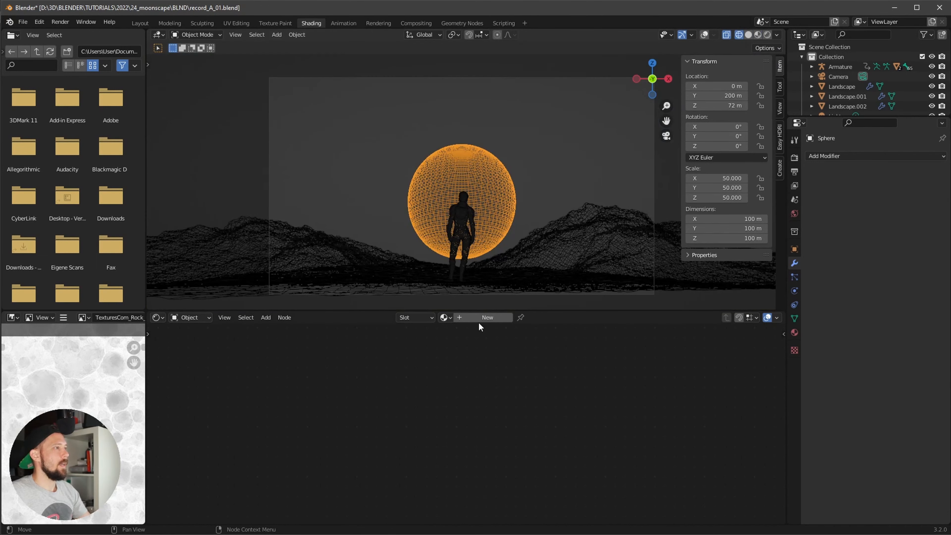
pyautogui.press('z')
pyautogui.click(530, 243)
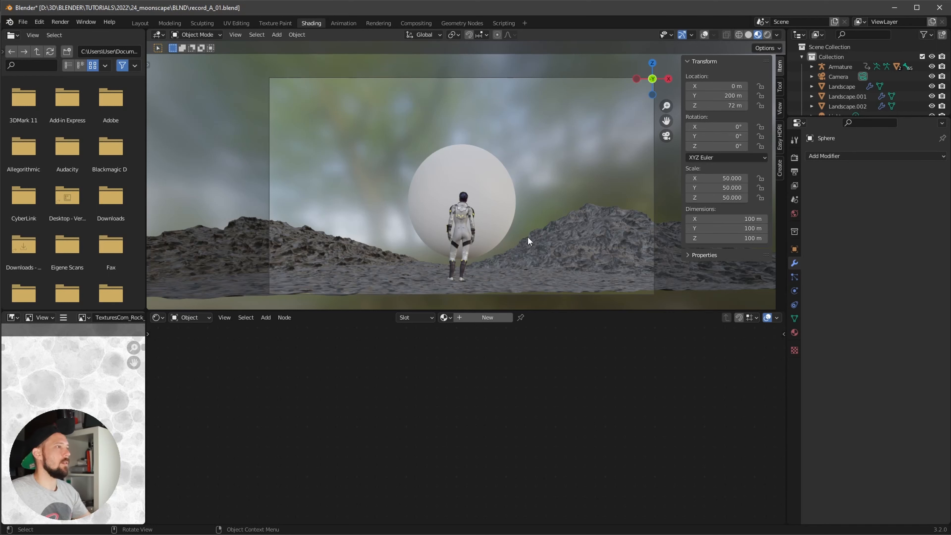
# - Create a new material on the sphere and name it m_earth
pyautogui.click(486, 320)
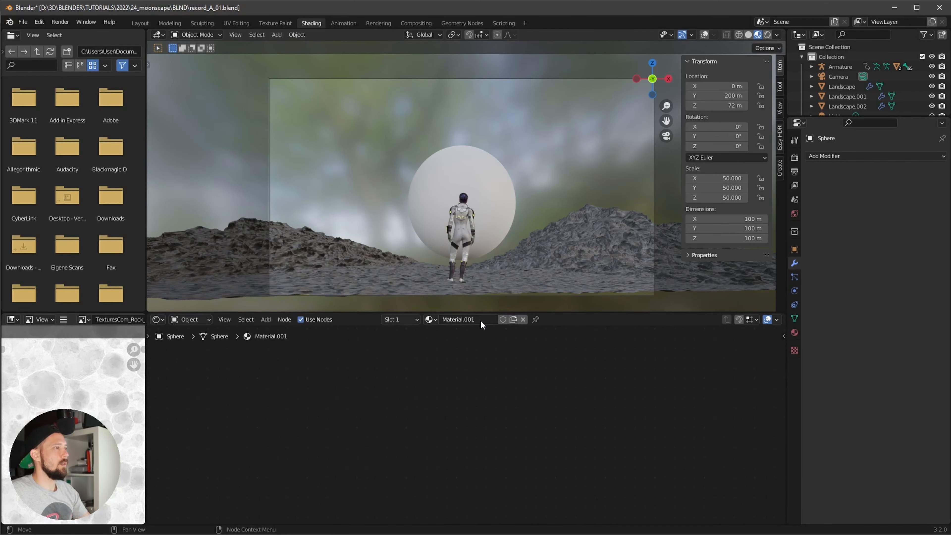
pyautogui.click(483, 322)
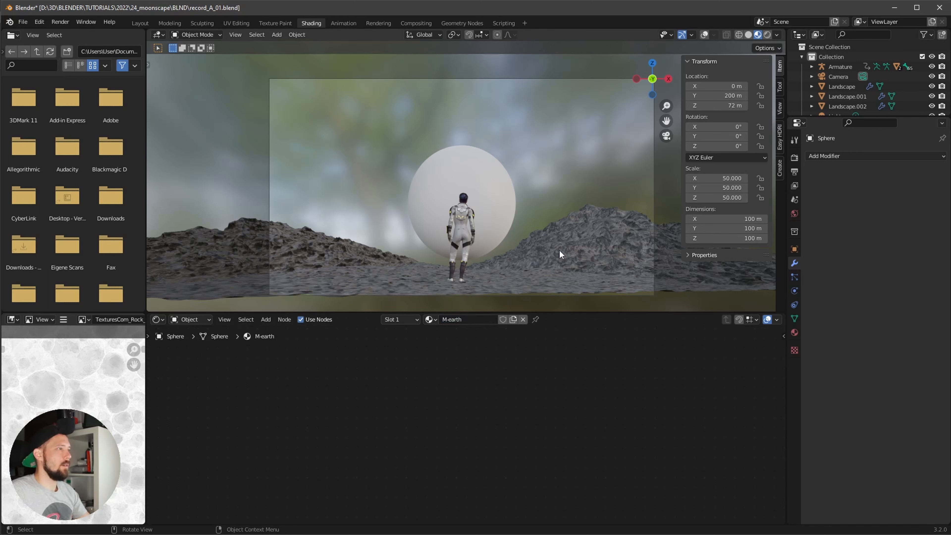
pyautogui.click(477, 318)
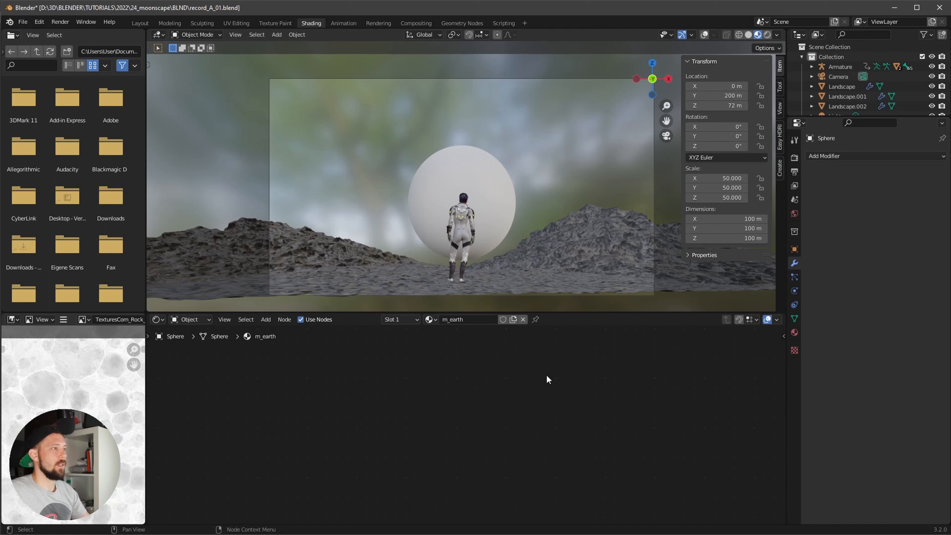
# - Run Principled Texture Setup on the Principled BSDF node with all five 2k_earth images from the footage\earth folder
pyautogui.press('Home')
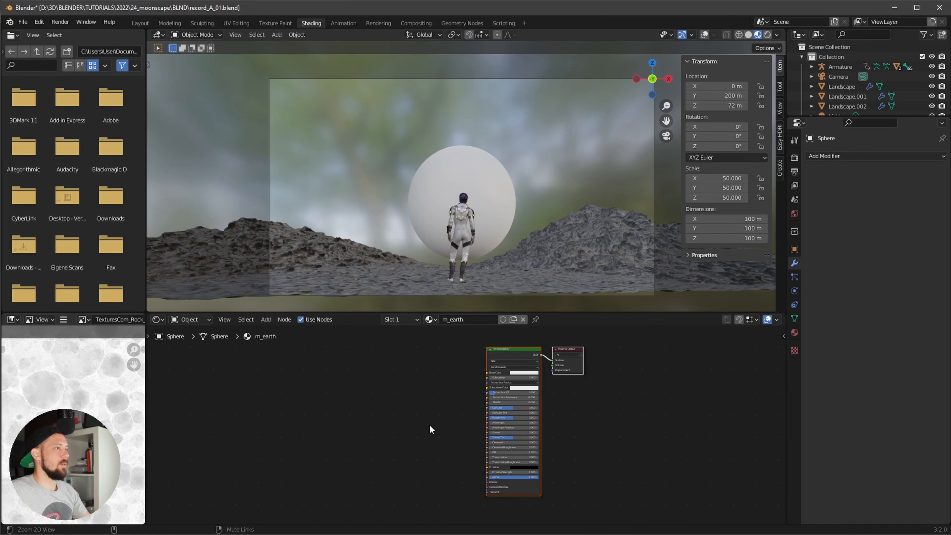
pyautogui.scroll(1, 466, 427)
pyautogui.click(523, 353)
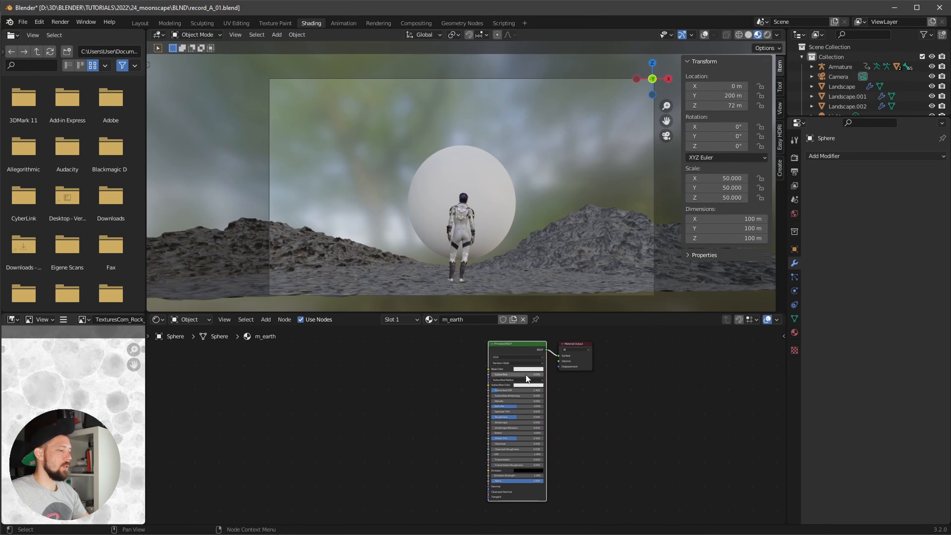
pyautogui.hotkey('ctrl', 'shift', 't')
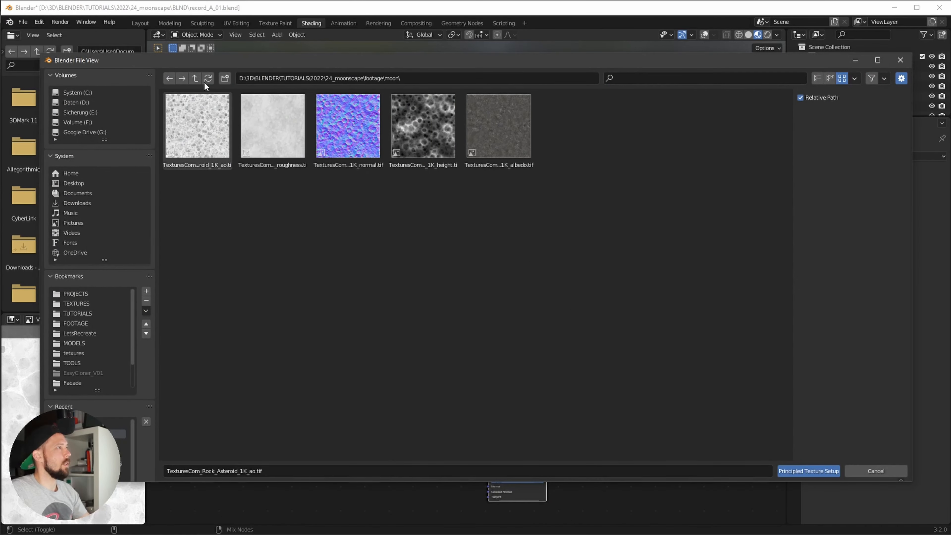
pyautogui.click(198, 79)
pyautogui.doubleClick(280, 125)
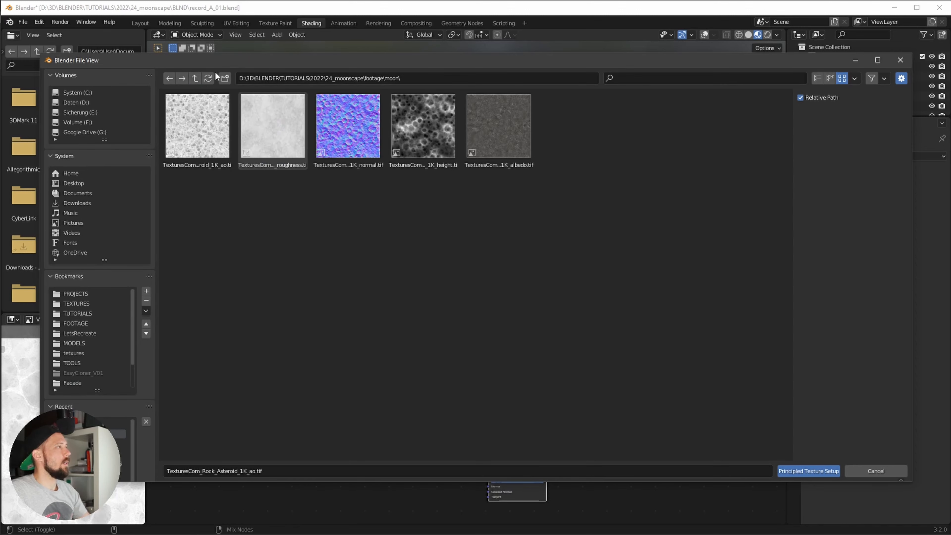
pyautogui.click(195, 78)
pyautogui.doubleClick(199, 126)
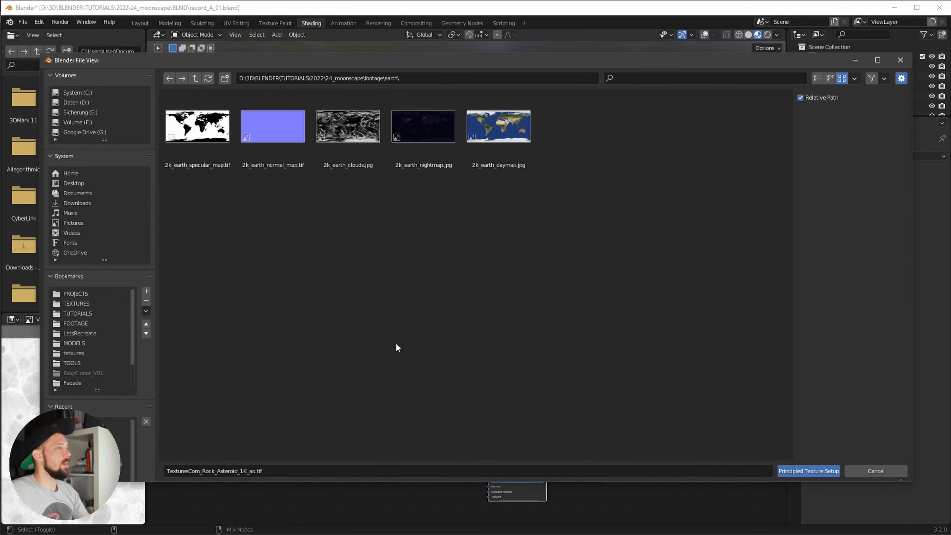
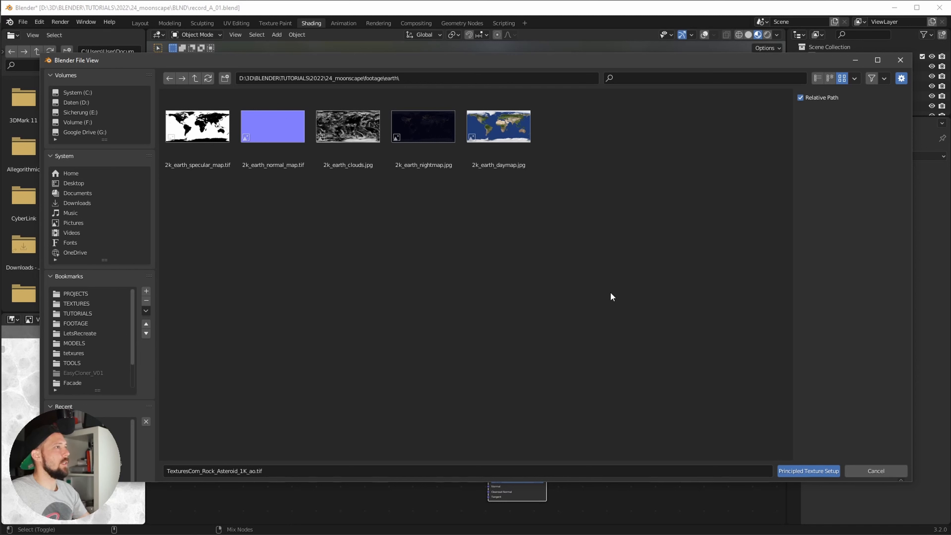
pyautogui.moveTo(613, 248); pyautogui.dragTo(388, 224)
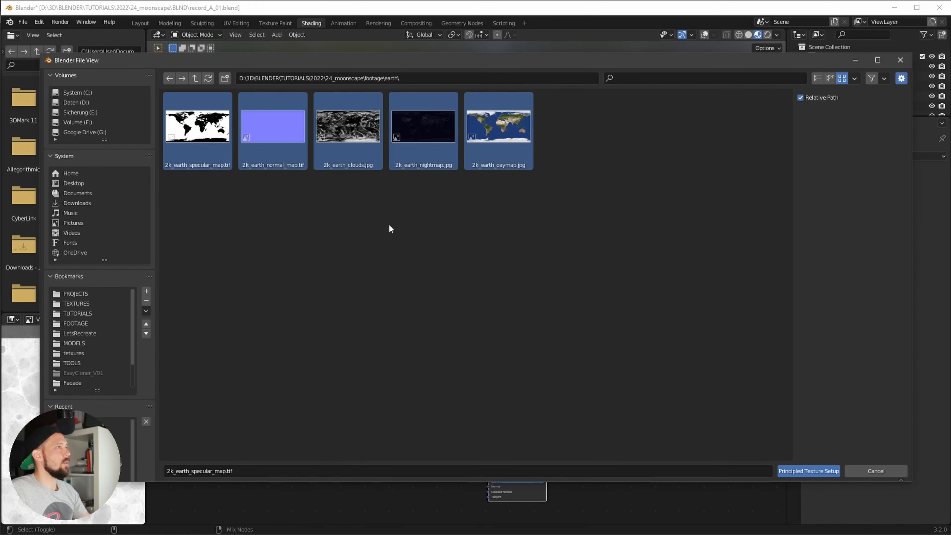
pyautogui.click(808, 471)
# - Move the Normal Map node down, clear of the link between the Specular texture and the Principled BSDF
pyautogui.moveTo(411, 430); pyautogui.dragTo(462, 431, button='middle')
pyautogui.scroll(-2, 459, 471)
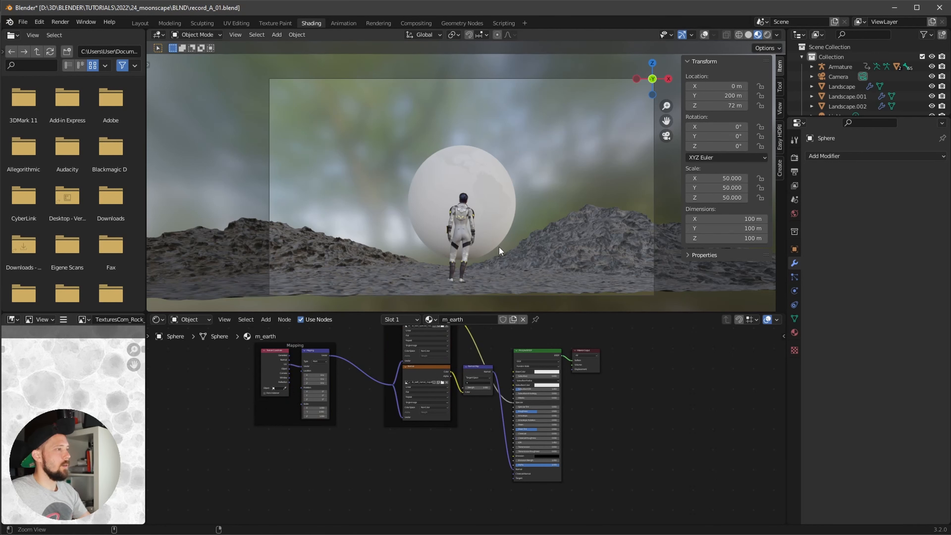
pyautogui.keyDown('ctrl'); pyautogui.moveTo(499, 219); pyautogui.dragTo(655, 183, button='middle'); pyautogui.keyUp('ctrl')
pyautogui.moveTo(466, 423); pyautogui.dragTo(445, 443, button='middle')
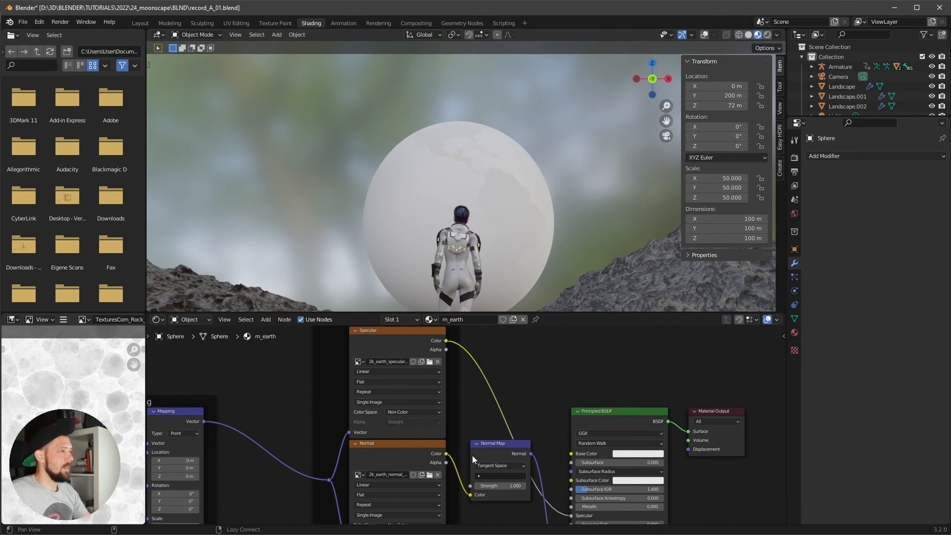
pyautogui.moveTo(488, 452); pyautogui.dragTo(479, 506)
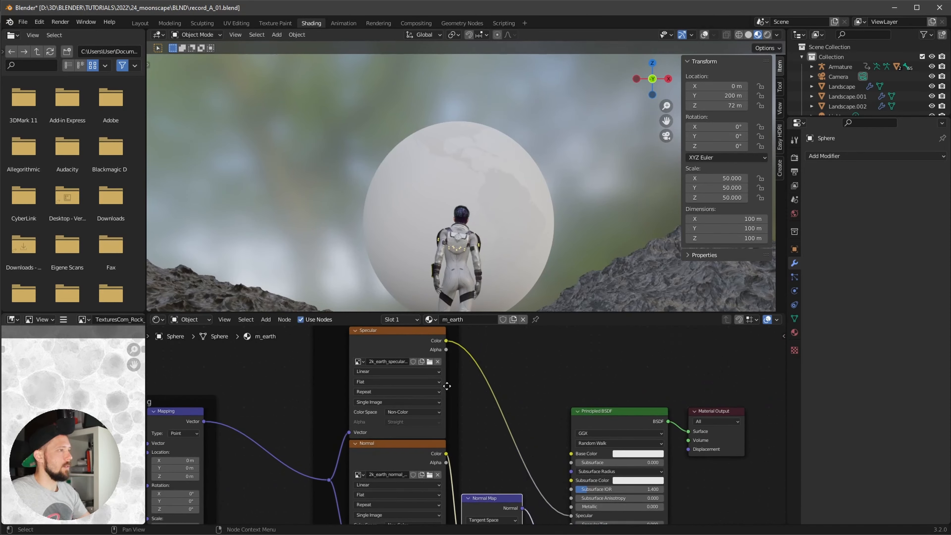
pyautogui.scroll(-3, 537, 431)
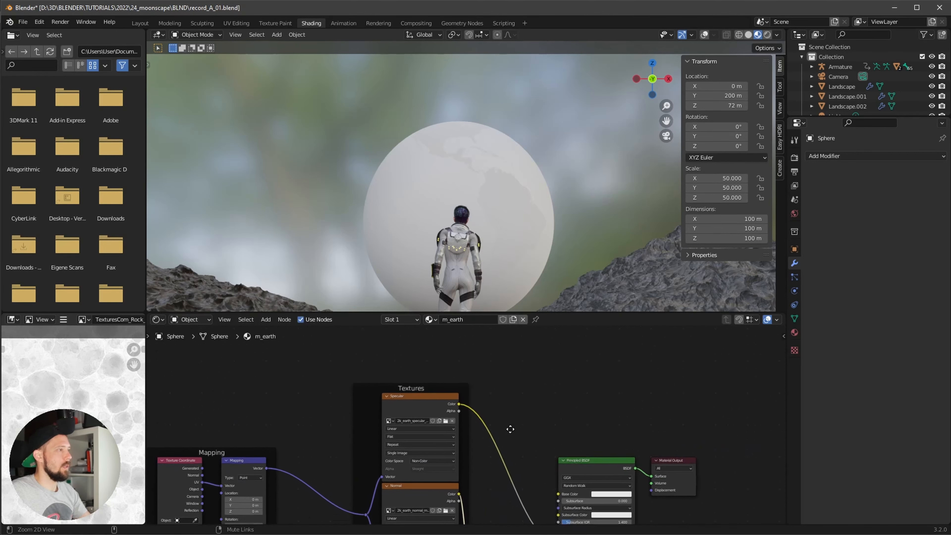
# - Duplicate the Specular texture node above the original and connect the mapping vector to the copy's Vector input
pyautogui.click(431, 370)
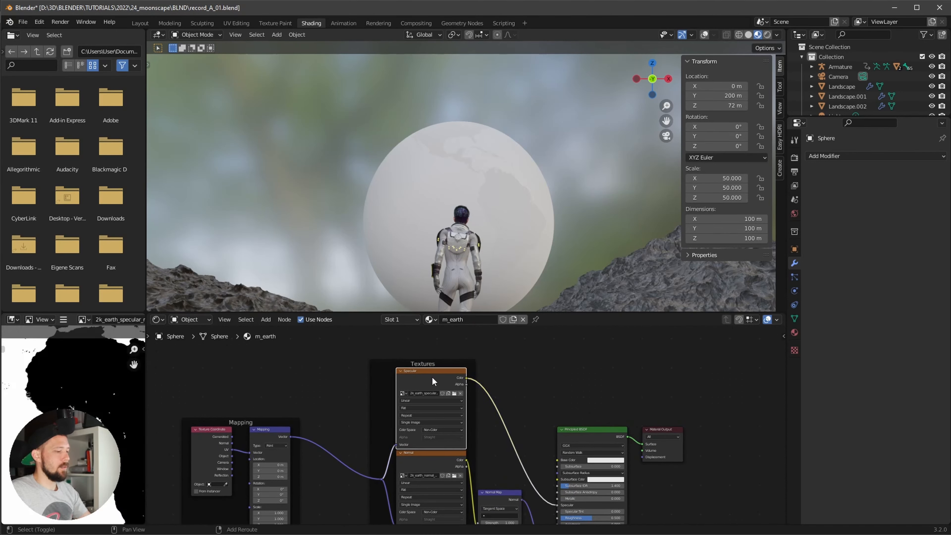
pyautogui.hotkey('shift', 'd')
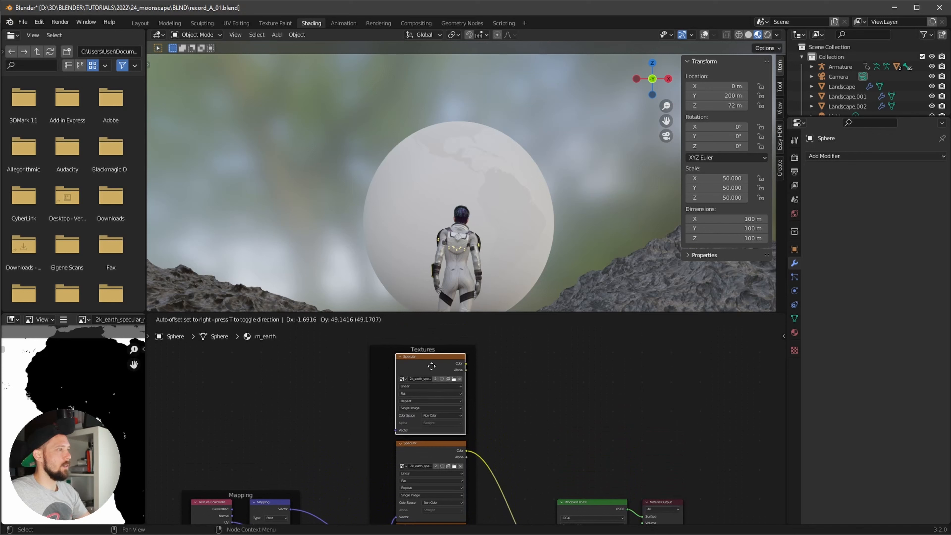
pyautogui.click(432, 370)
pyautogui.moveTo(494, 390); pyautogui.dragTo(517, 354, button='middle')
pyautogui.moveTo(404, 516); pyautogui.dragTo(419, 397)
# - Load 2k_earth_daymap.jpg into the uppermost Specular texture copy and connect its Color to the Principled BSDF's Base Color
pyautogui.scroll(3, 512, 420)
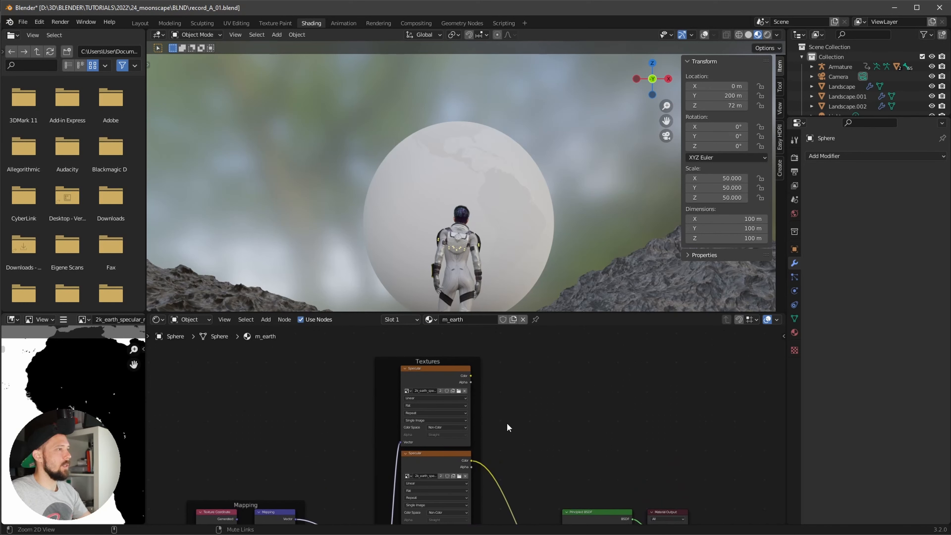
pyautogui.click(455, 373)
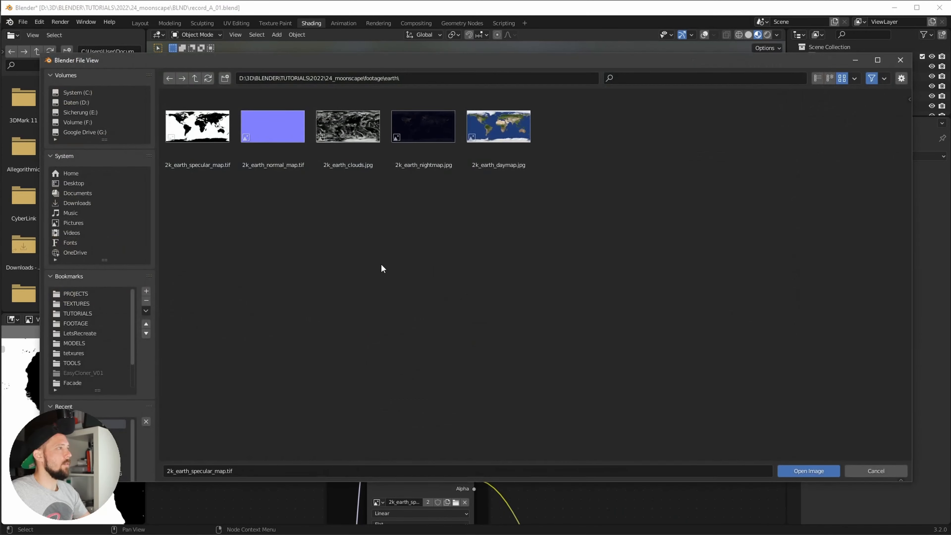
pyautogui.doubleClick(498, 136)
pyautogui.scroll(-3, 514, 389)
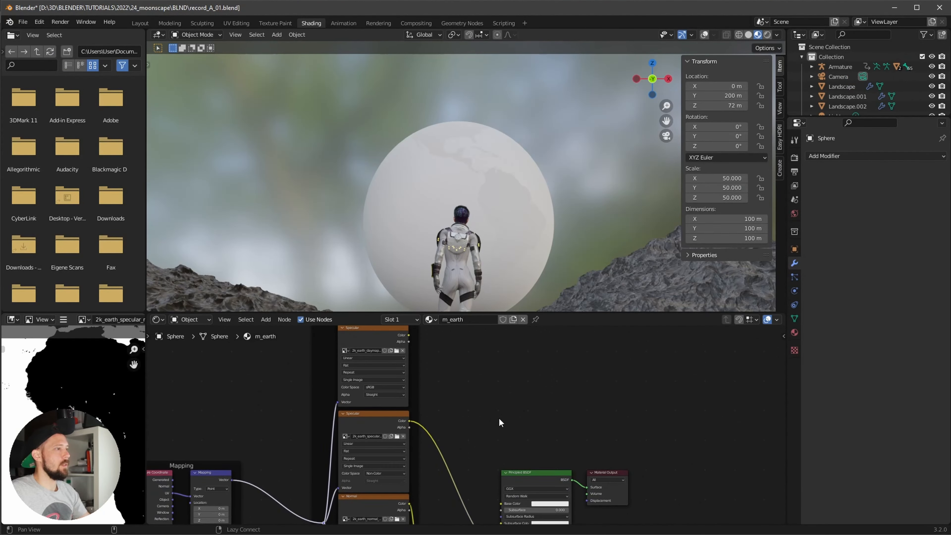
pyautogui.moveTo(408, 335); pyautogui.dragTo(501, 491)
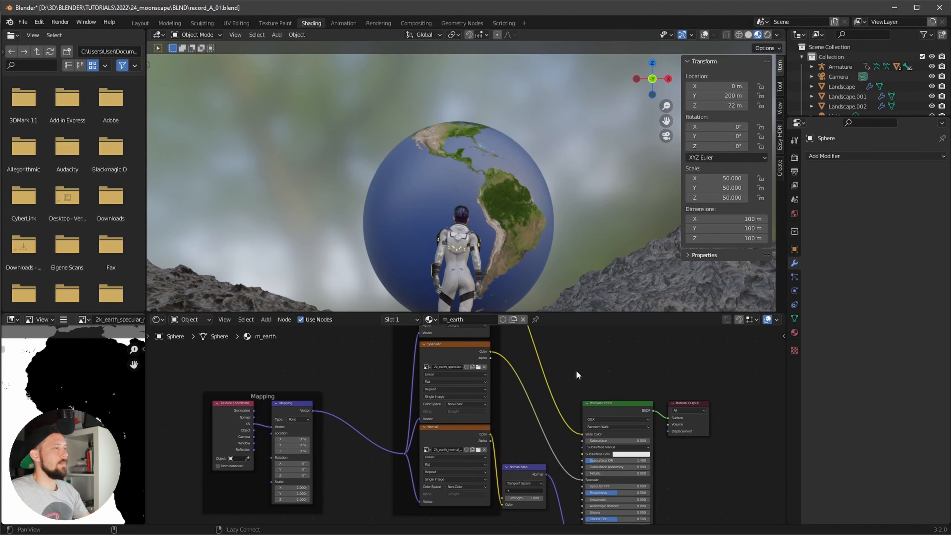
pyautogui.keyDown('alt'); pyautogui.moveTo(541, 409); pyautogui.dragTo(569, 341); pyautogui.keyUp('alt')
pyautogui.click(447, 400)
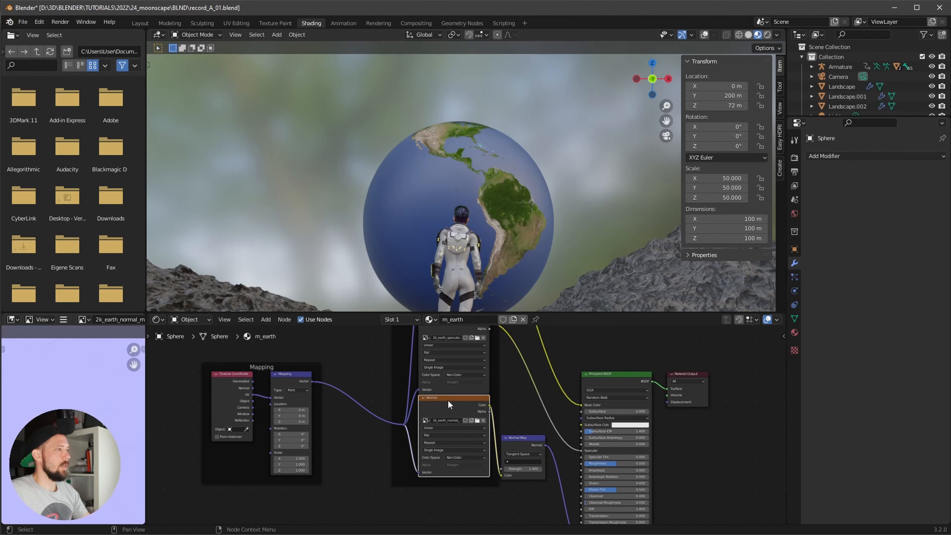
pyautogui.hotkey('shift', 'd')
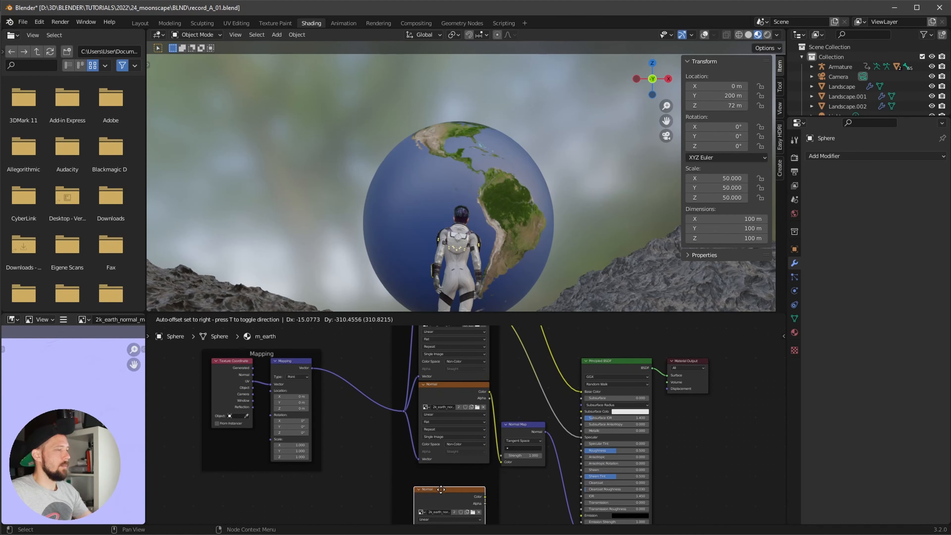
pyautogui.press('Escape')
# - Duplicate the day-map texture node and place the copy below the Normal texture inside the Textures frame
pyautogui.keyDown('alt'); pyautogui.moveTo(502, 421); pyautogui.dragTo(502, 484); pyautogui.keyUp('alt')
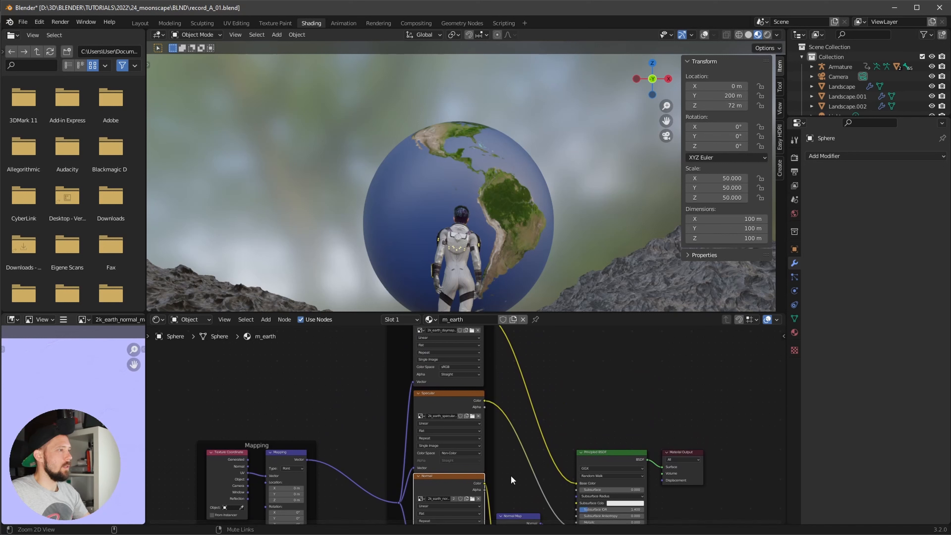
pyautogui.scroll(-2, 502, 479)
pyautogui.scroll(2, 503, 459)
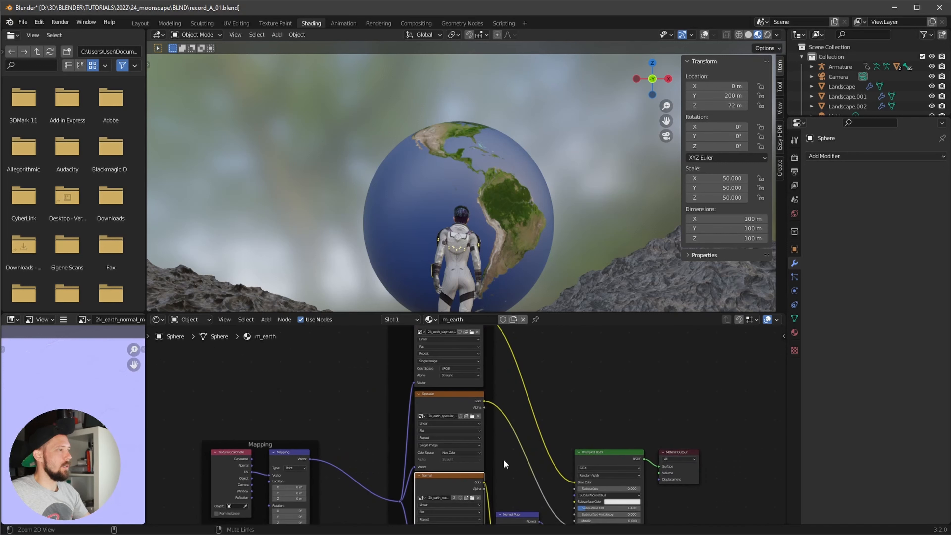
pyautogui.scroll(-2, 501, 475)
pyautogui.keyDown('alt'); pyautogui.moveTo(501, 475); pyautogui.dragTo(507, 464); pyautogui.keyUp('alt')
pyautogui.click(457, 339)
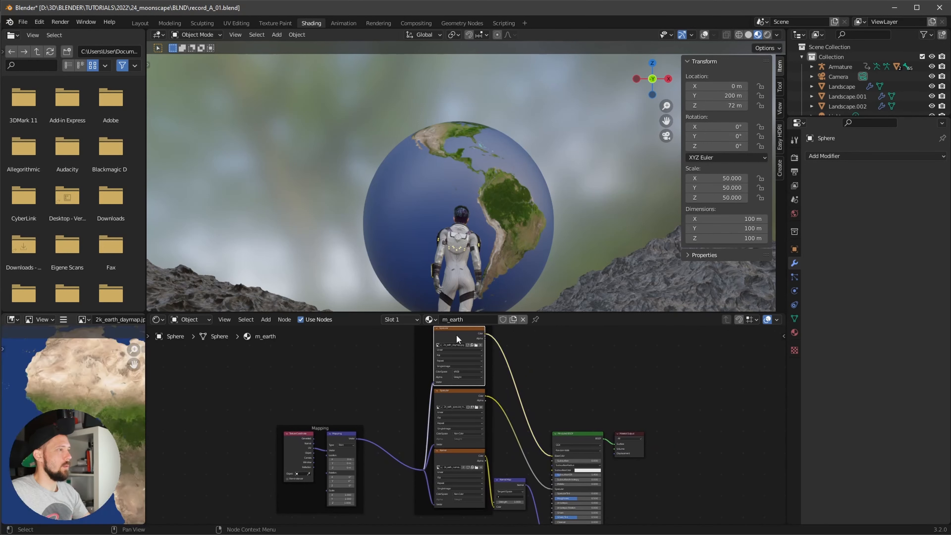
pyautogui.moveTo(458, 338); pyautogui.dragTo(452, 494)
# - Replace the image in the lowest texture node with 2k_earth_nightmap.jpg
pyautogui.scroll(5, 452, 427)
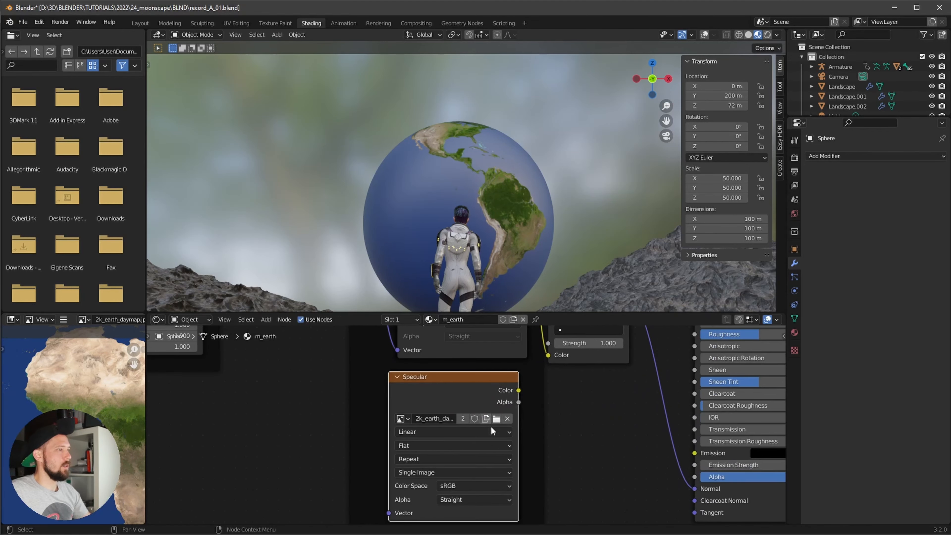
pyautogui.click(496, 418)
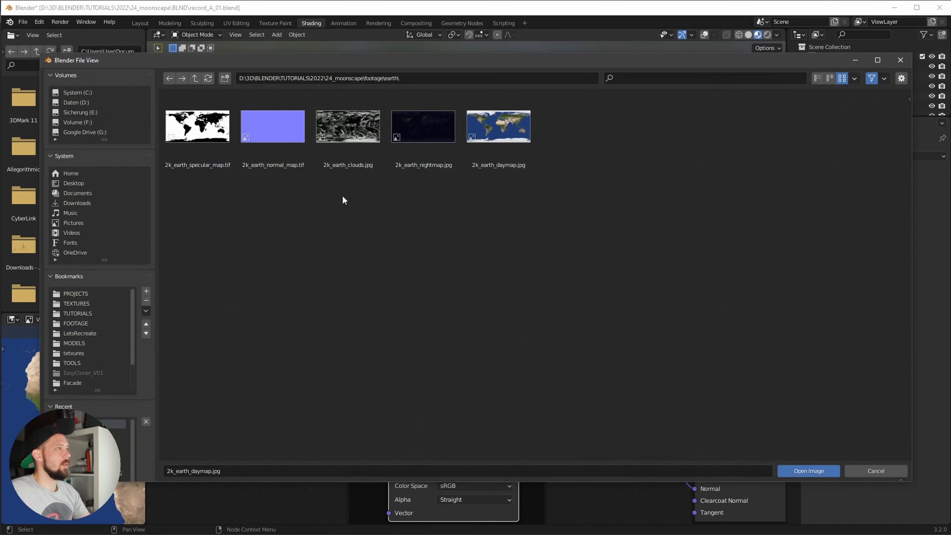
pyautogui.doubleClick(418, 131)
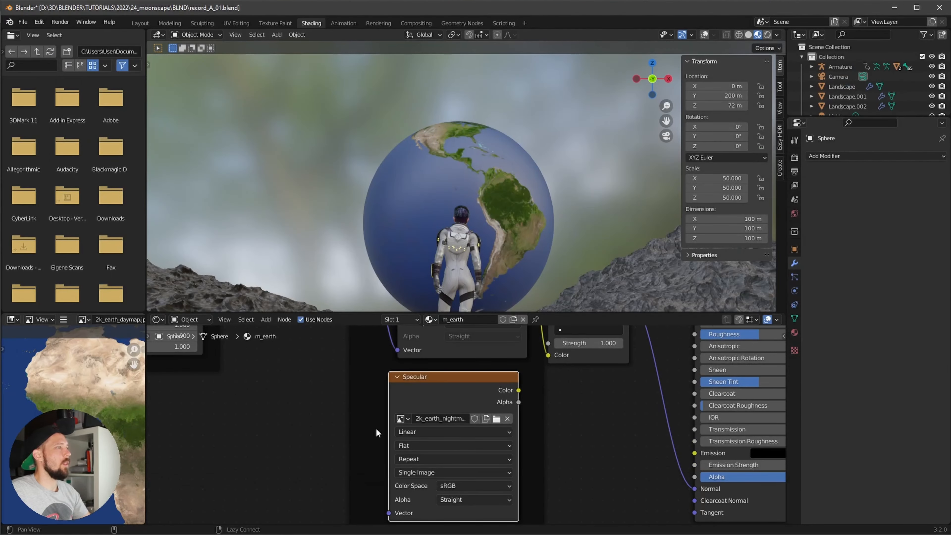
# - Connect the mapping vector to the night-map texture and its Color to the Principled BSDF's Emission input
pyautogui.moveTo(391, 384); pyautogui.dragTo(378, 408, button='middle')
pyautogui.moveTo(401, 359); pyautogui.dragTo(402, 382)
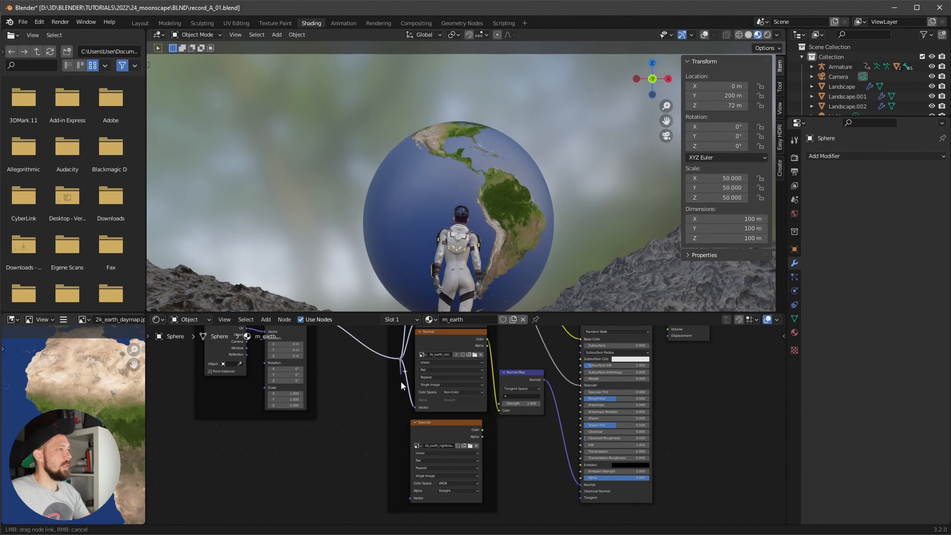
pyautogui.moveTo(404, 494); pyautogui.dragTo(408, 497)
pyautogui.moveTo(443, 494); pyautogui.dragTo(465, 389, button='middle')
pyautogui.moveTo(440, 385); pyautogui.dragTo(561, 427)
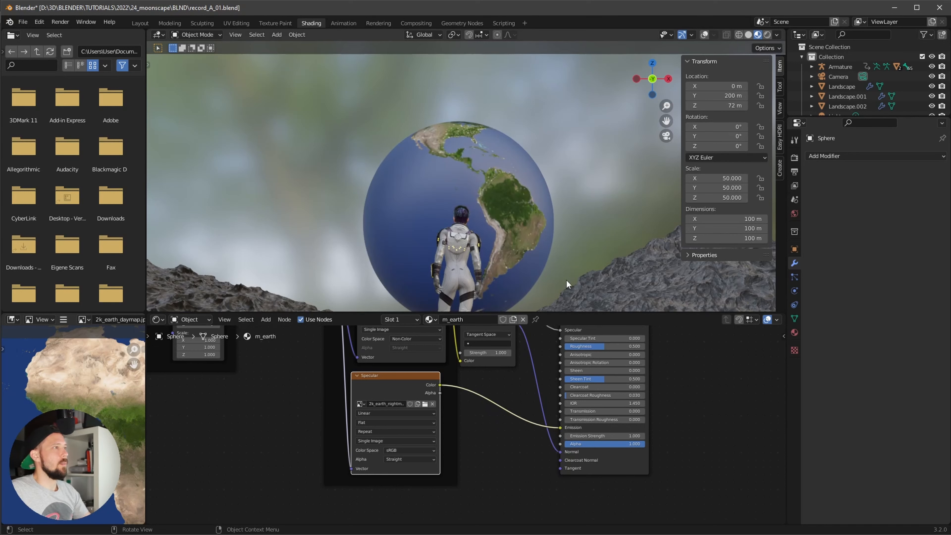
# - Switch the viewport to Rendered shading and examine the night lights on the Earth up close
pyautogui.keyDown('ctrl'); pyautogui.moveTo(593, 216); pyautogui.dragTo(554, 255, button='middle'); pyautogui.keyUp('ctrl')
pyautogui.press('z')
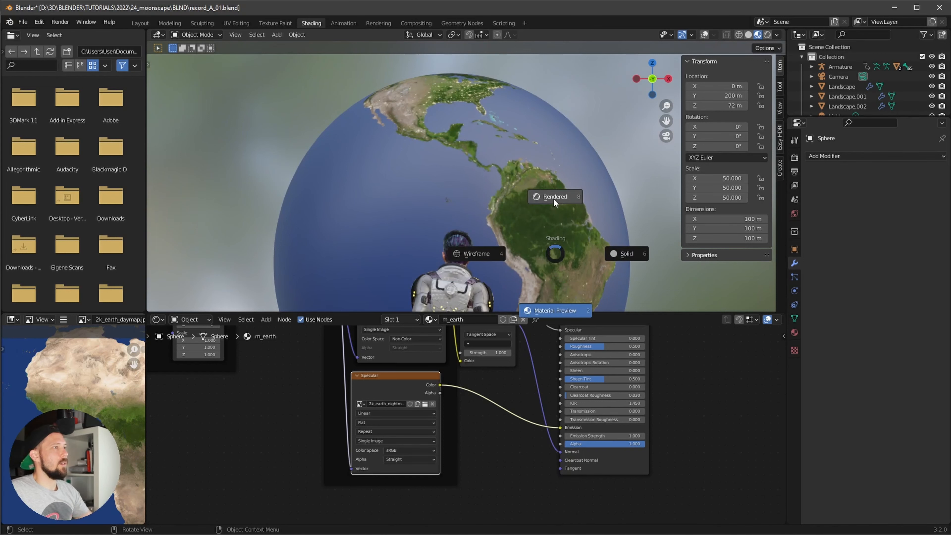
pyautogui.click(553, 198)
pyautogui.keyDown('ctrl'); pyautogui.moveTo(591, 229); pyautogui.dragTo(503, 244, button='middle'); pyautogui.keyUp('ctrl')
pyautogui.keyDown('ctrl'); pyautogui.keyDown('alt'); pyautogui.moveTo(503, 245); pyautogui.dragTo(557, 234); pyautogui.keyUp('alt'); pyautogui.keyUp('ctrl')
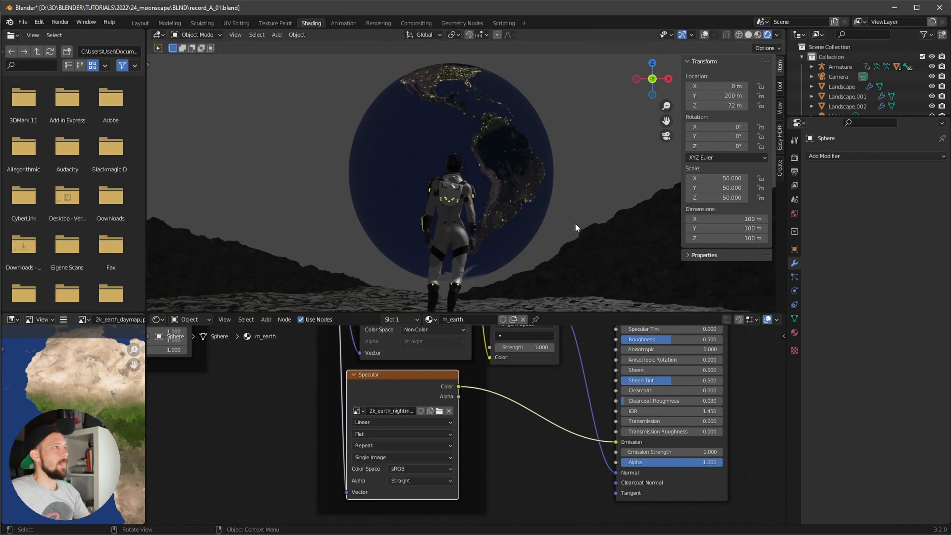
pyautogui.keyDown('ctrl'); pyautogui.keyDown('alt'); pyautogui.moveTo(512, 168); pyautogui.dragTo(629, 138); pyautogui.keyUp('alt'); pyautogui.keyUp('ctrl')
pyautogui.scroll(-3, 630, 138)
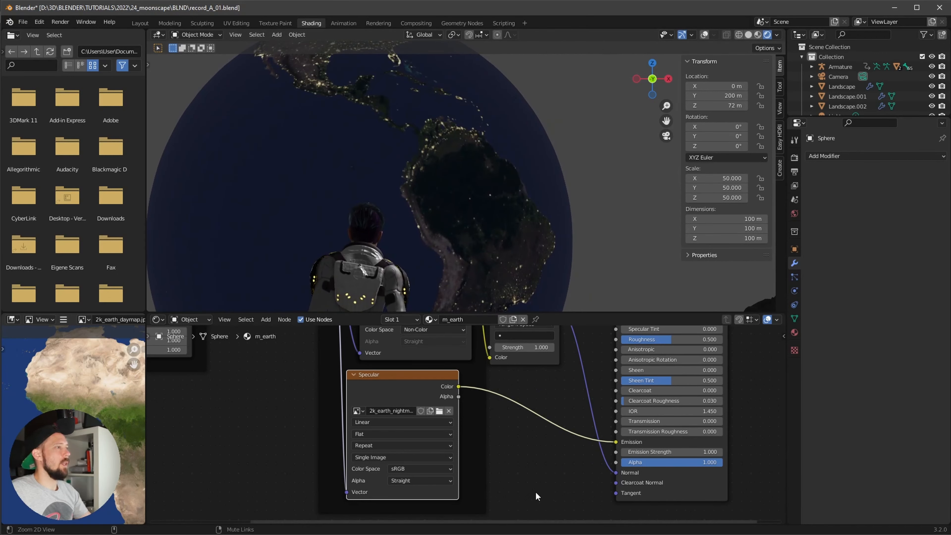
# - Insert a ColorRamp node on the link between the night-map texture and the Emission input
pyautogui.scroll(-2, 535, 469)
pyautogui.hotkey('shift', 'a')
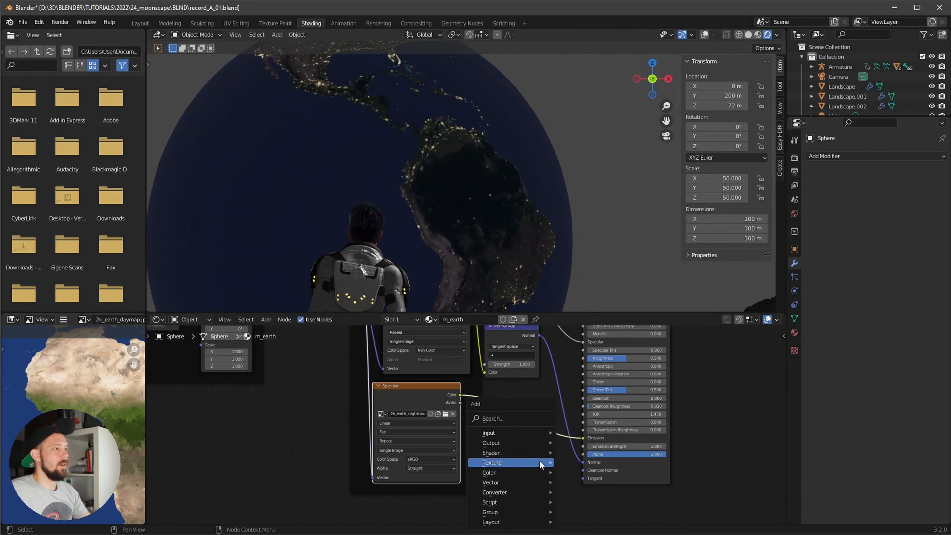
pyautogui.click(520, 420)
pyautogui.write('ramp')
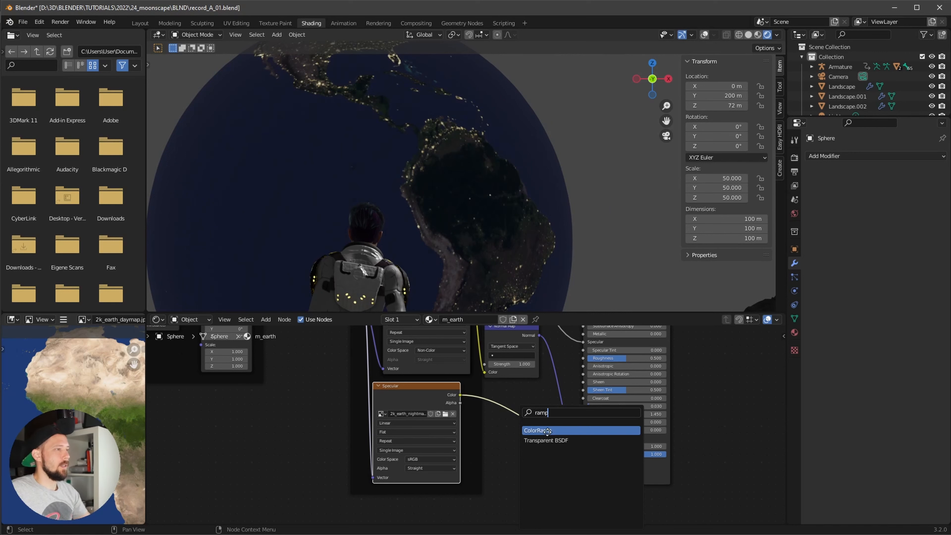
pyautogui.press('Return')
pyautogui.click(522, 455)
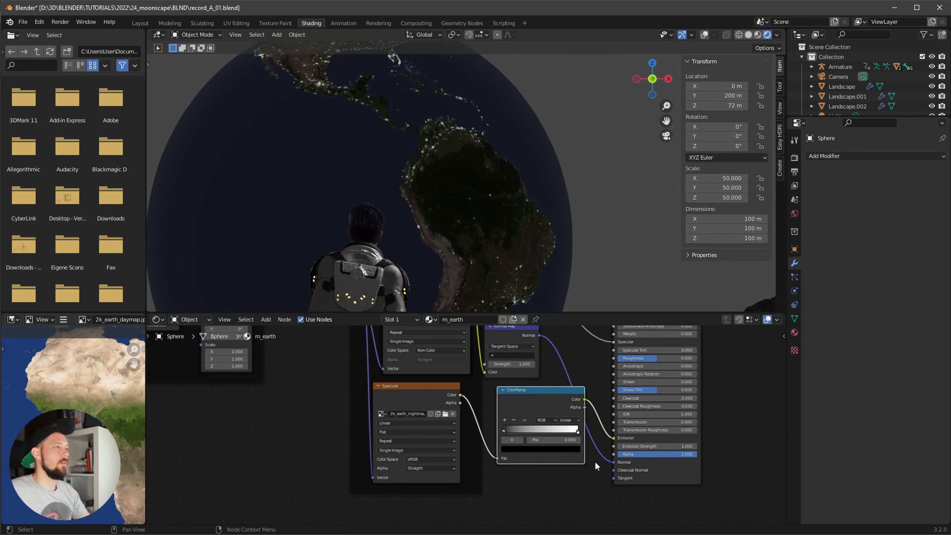
pyautogui.moveTo(546, 392); pyautogui.dragTo(543, 397)
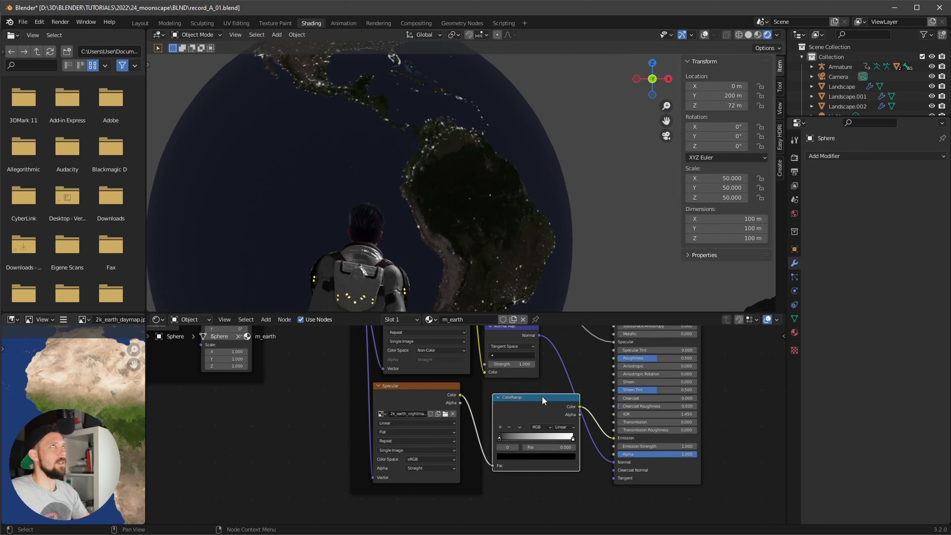
pyautogui.moveTo(522, 387); pyautogui.dragTo(514, 371, button='middle')
# - Set the Principled BSDF's Emission Strength to 25
pyautogui.doubleClick(668, 428)
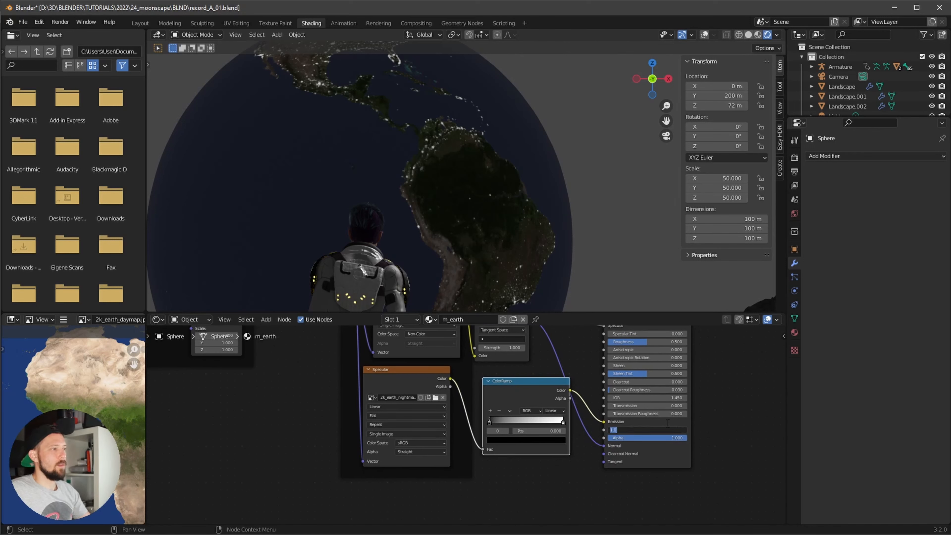
pyautogui.write('25')
pyautogui.press('Return')
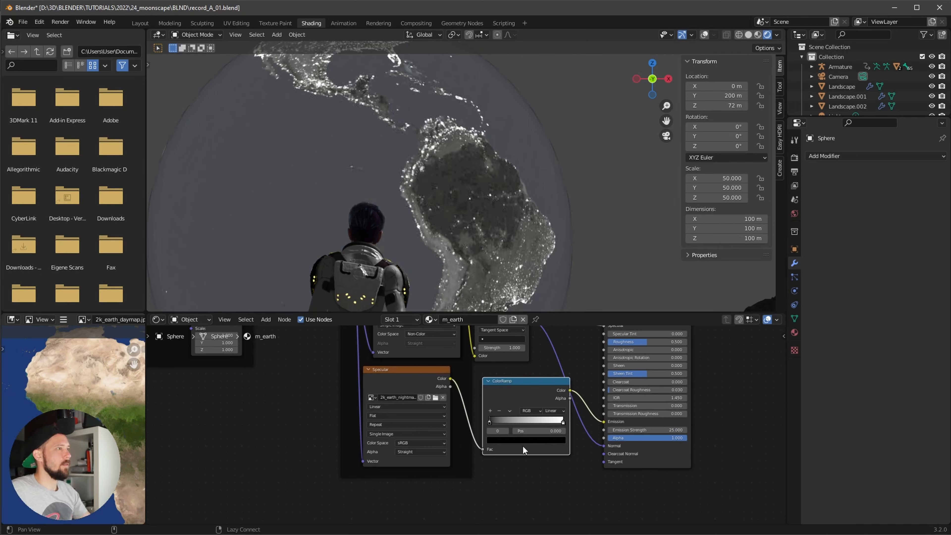
# - Select the ColorRamp's white end stop and open its color for editing
pyautogui.scroll(3, 520, 446)
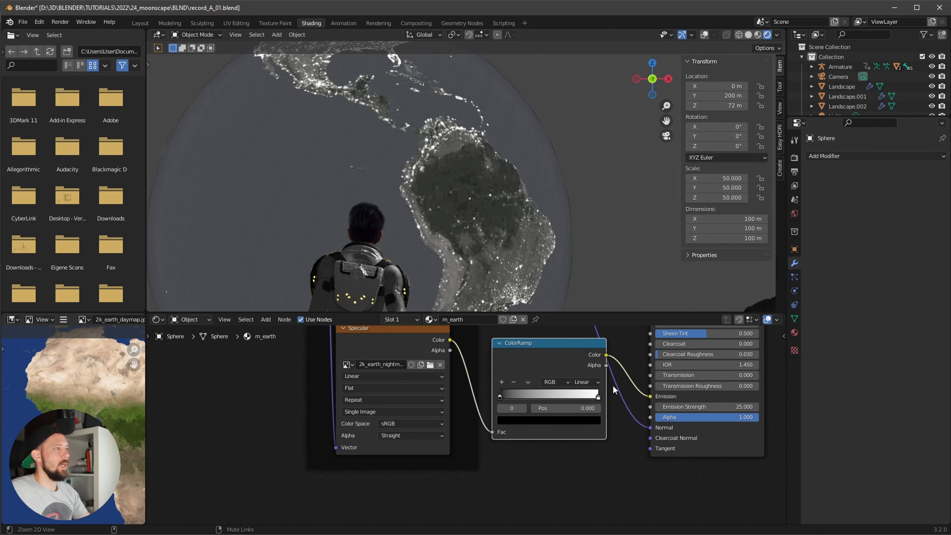
pyautogui.click(598, 397)
pyautogui.click(589, 422)
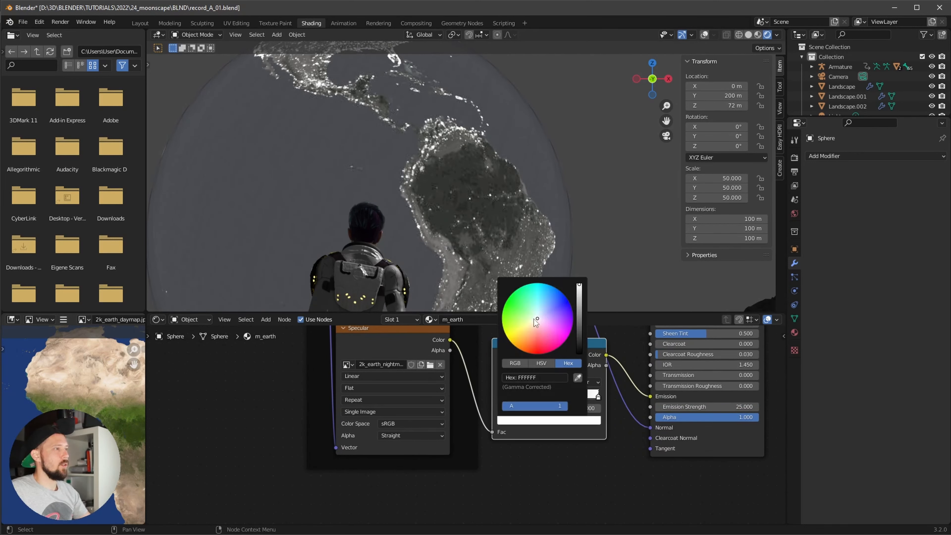
# - Tint the white stop of the night-lights ColorRamp orange and move it to position 0.441
pyautogui.moveTo(533, 318); pyautogui.dragTo(527, 341)
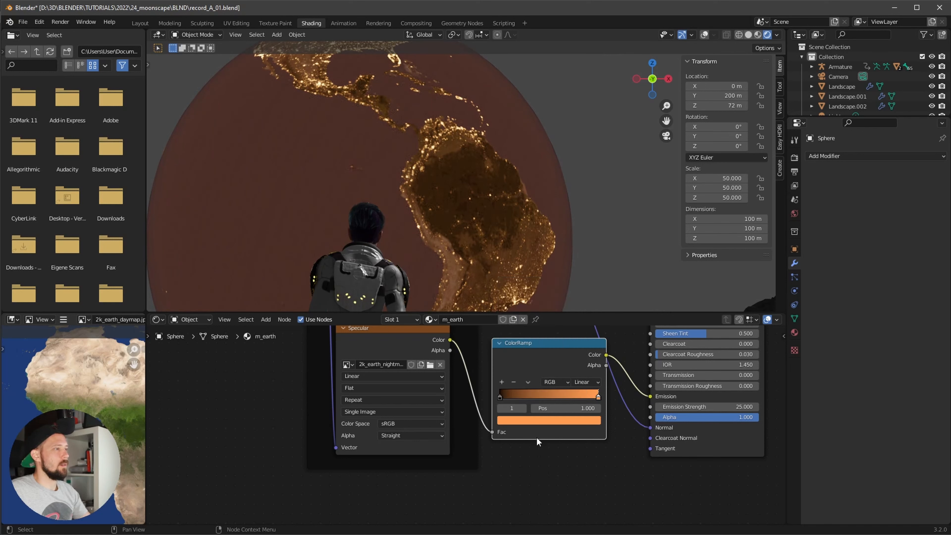
pyautogui.moveTo(597, 396); pyautogui.dragTo(538, 396)
pyautogui.scroll(5, 525, 406)
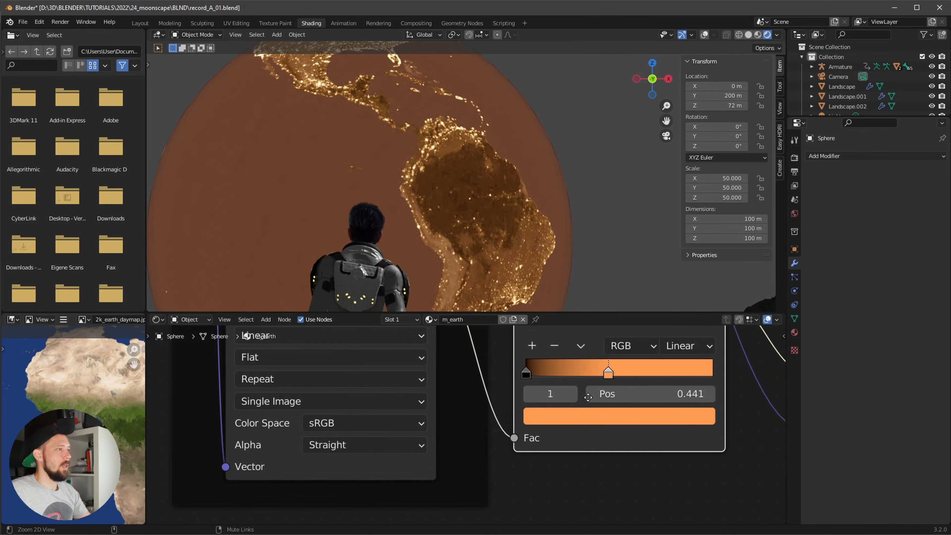
# - Place the night-lights ColorRamp's black stop at 0.005 and its orange stop at 0.477
pyautogui.moveTo(542, 357); pyautogui.dragTo(544, 357)
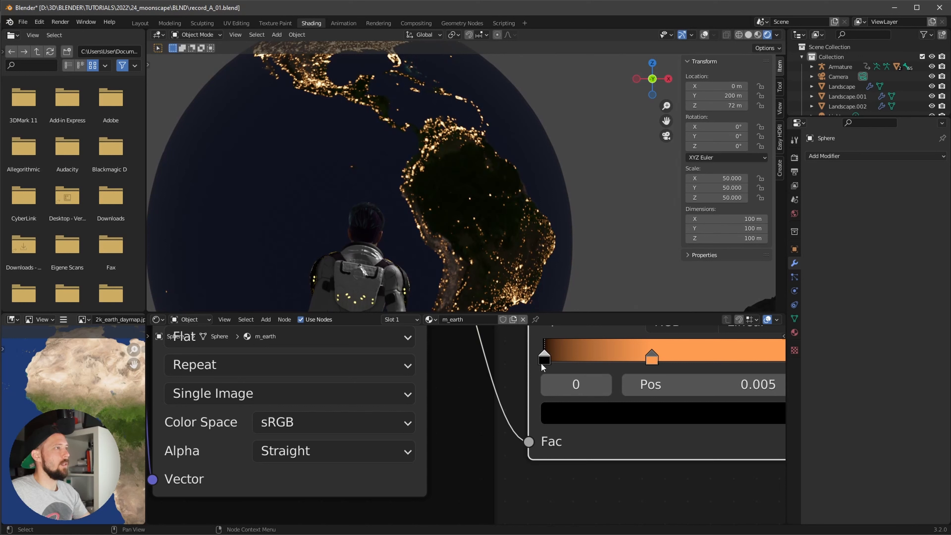
pyautogui.moveTo(653, 359)
pyautogui.mouseDown()
pyautogui.moveTo(614, 359)
pyautogui.moveTo(718, 360)
pyautogui.moveTo(606, 359)
pyautogui.moveTo(704, 367)
pyautogui.moveTo(653, 367)
pyautogui.moveTo(683, 367)
pyautogui.moveTo(661, 367)
pyautogui.mouseUp()
pyautogui.scroll(-2, 503, 253)
pyautogui.scroll(-3, 503, 253)
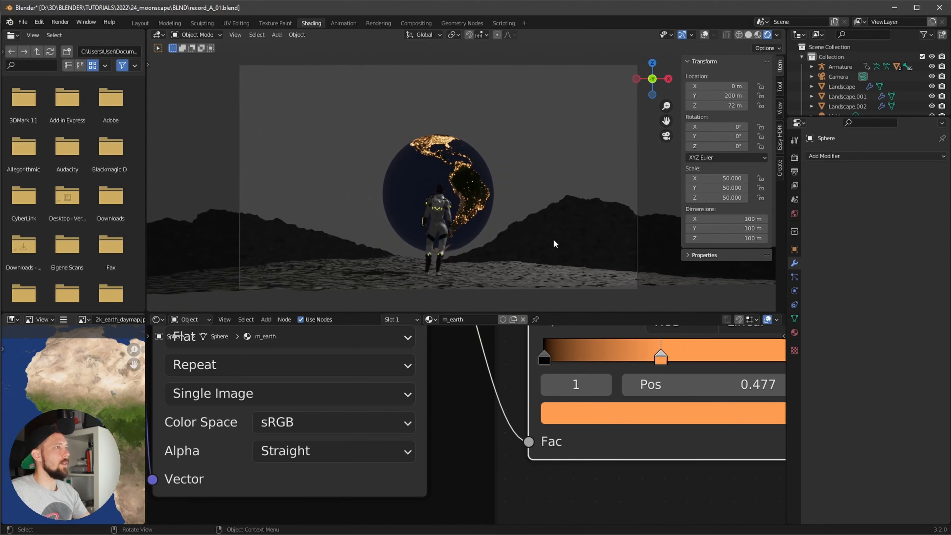
pyautogui.scroll(-6, 527, 475)
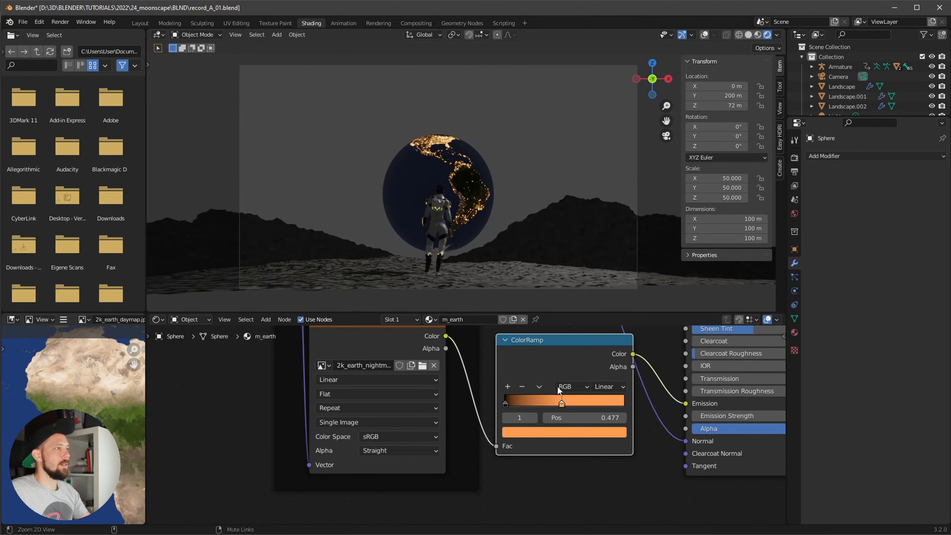
# - Move the Material Output node farther from the Principled BSDF to make room between them
pyautogui.moveTo(528, 364); pyautogui.dragTo(501, 360, button='middle')
pyautogui.scroll(-1, 591, 419)
pyautogui.moveTo(590, 418); pyautogui.dragTo(580, 425, button='middle')
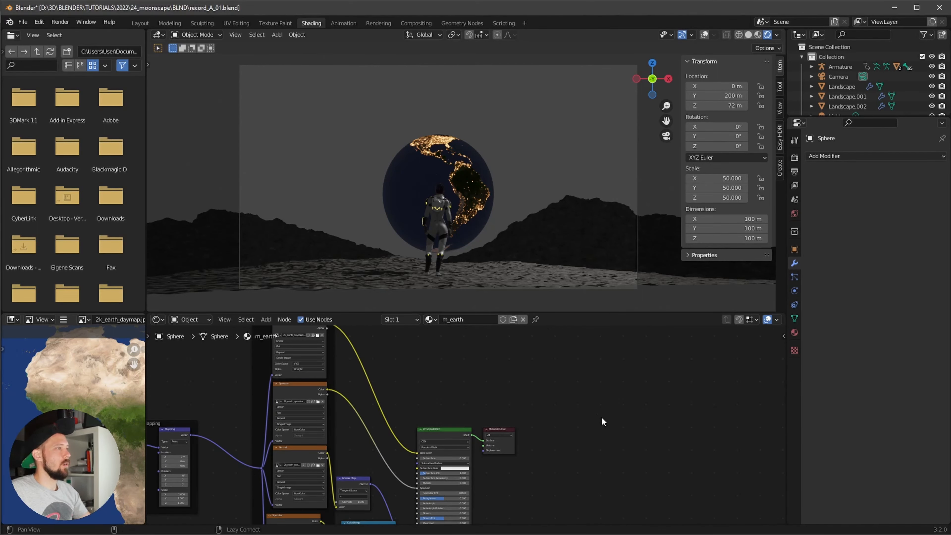
pyautogui.scroll(-2, 599, 419)
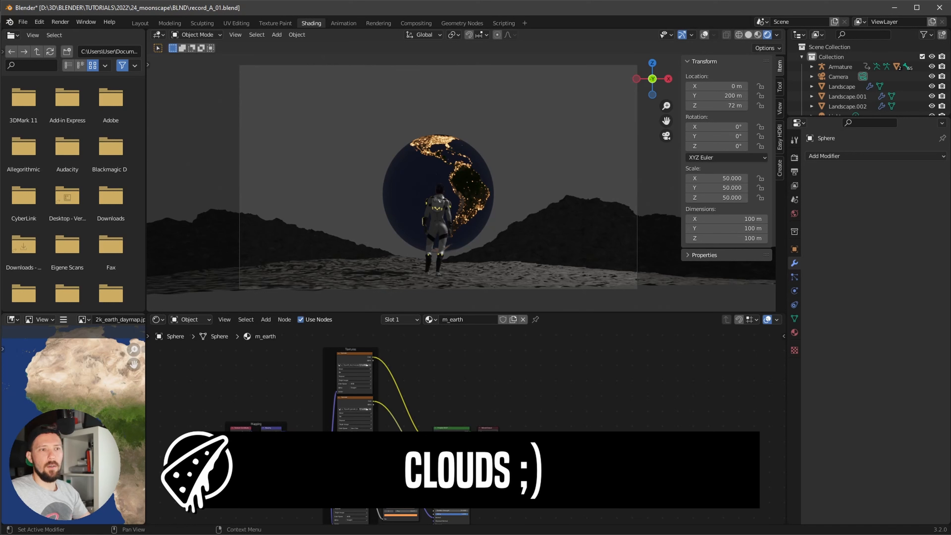
pyautogui.keyDown('alt'); pyautogui.moveTo(538, 408); pyautogui.dragTo(520, 419); pyautogui.keyUp('alt')
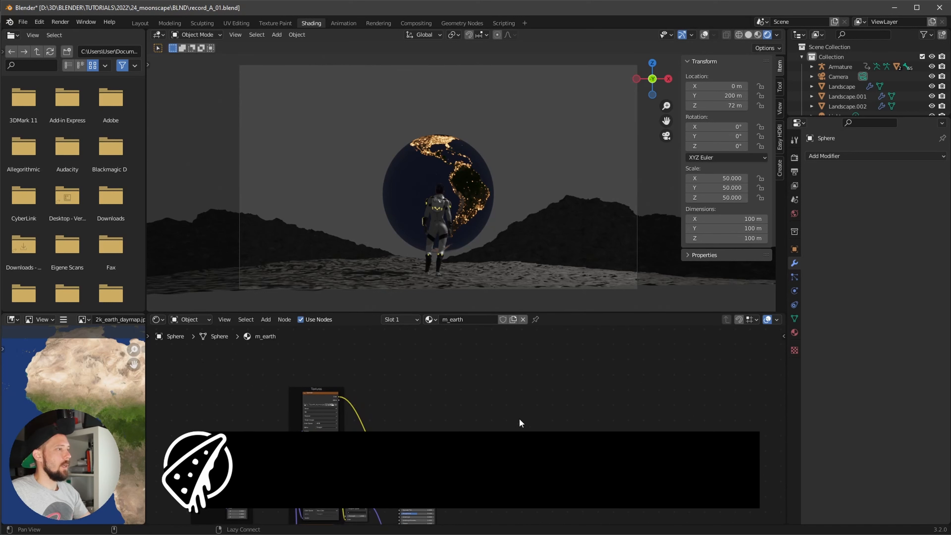
pyautogui.moveTo(447, 473); pyautogui.dragTo(584, 466)
pyautogui.hotkey('ctrl', 'z')
pyautogui.moveTo(457, 469); pyautogui.dragTo(589, 469)
# - Duplicate the Earth's Principled BSDF node and place the copy above the original
pyautogui.click(422, 469)
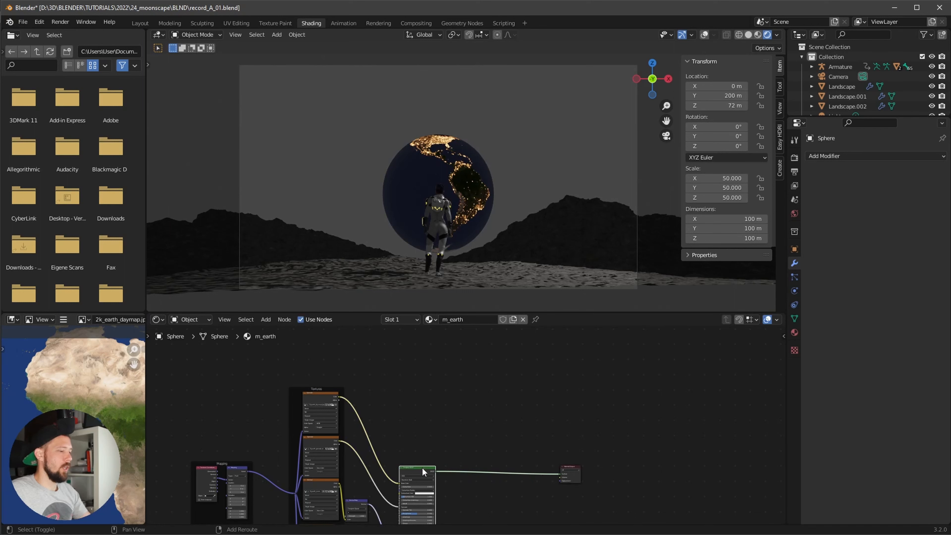
pyautogui.hotkey('shift', 'd')
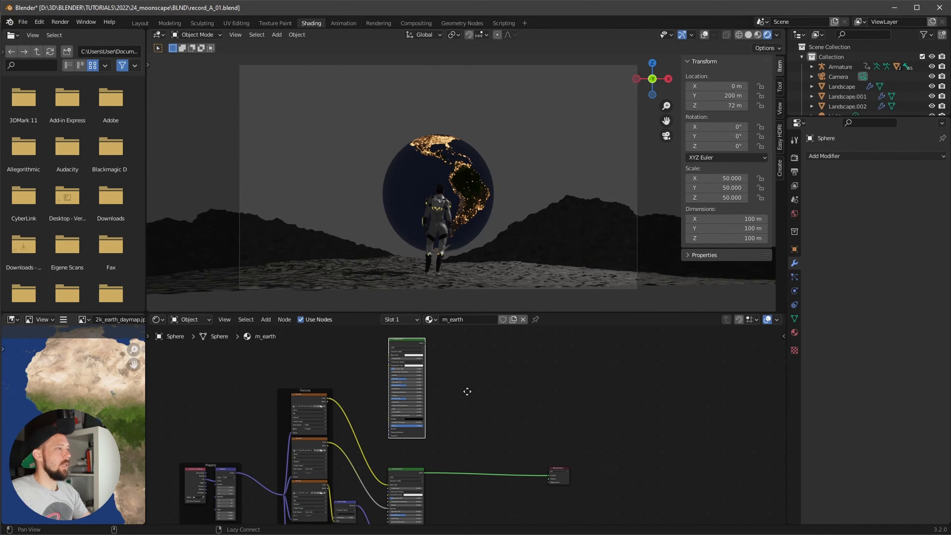
pyautogui.click(468, 391)
# - Insert a Mix Shader node into the link between the original Principled BSDF and the Material Output
pyautogui.scroll(1, 521, 406)
pyautogui.hotkey('shift', 'a')
pyautogui.click(487, 418)
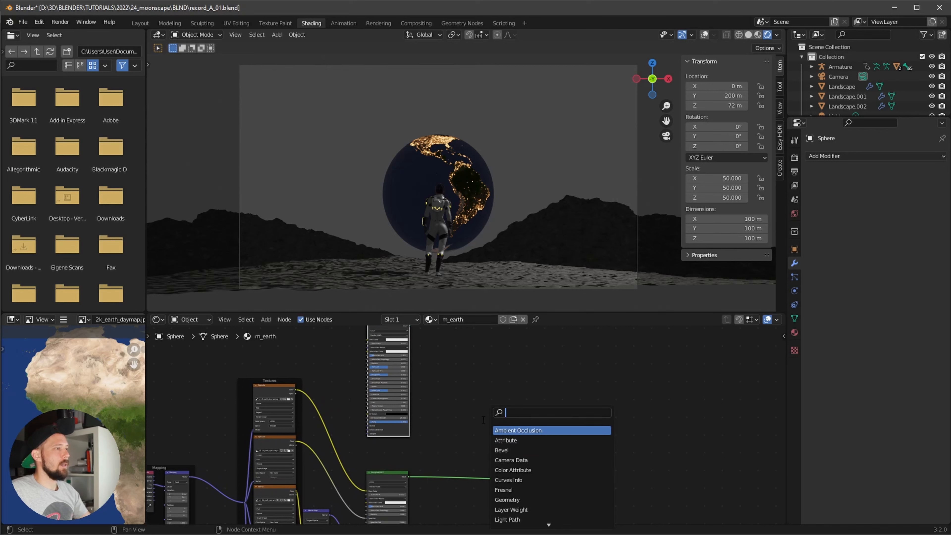
pyautogui.write('mi')
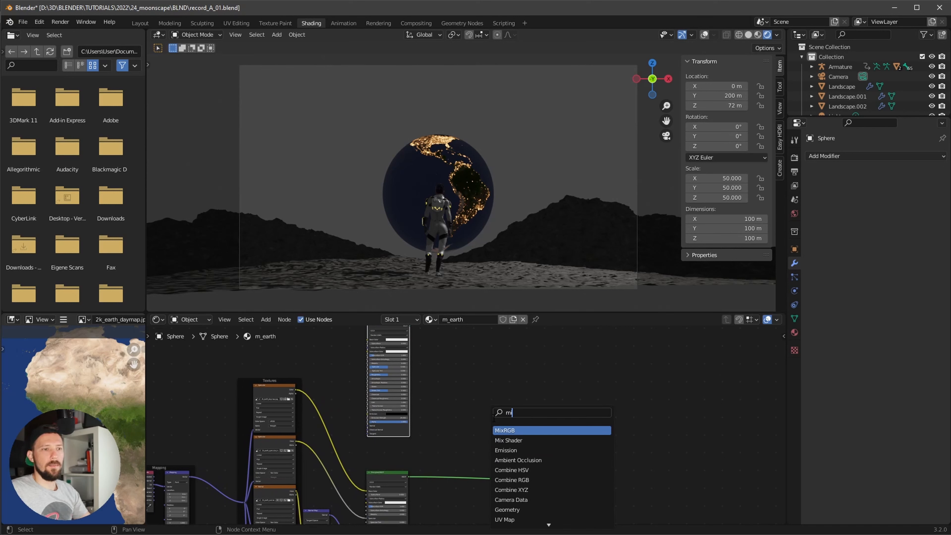
pyautogui.write('x')
pyautogui.click(526, 442)
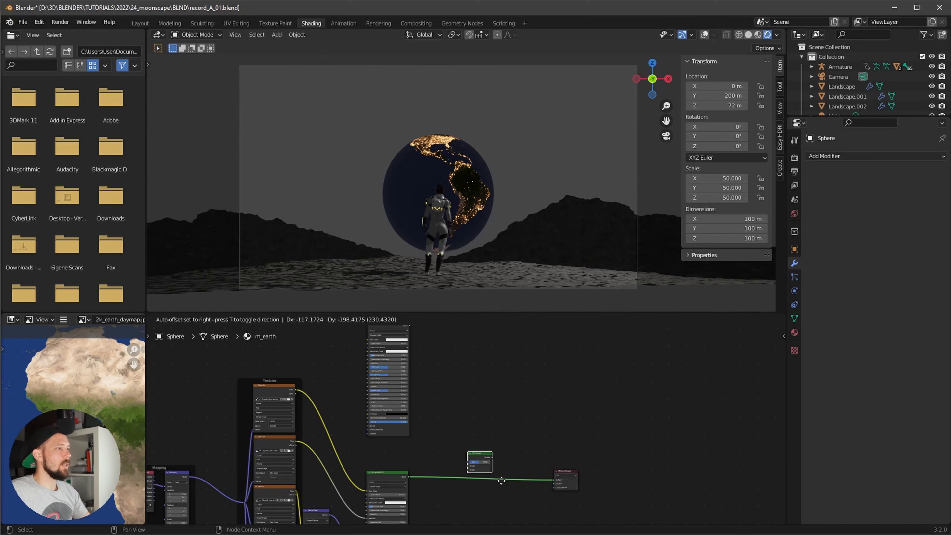
pyautogui.click(518, 488)
# - Duplicate the daymap image texture node above the original and load 2k_earth_clouds.jpg into the copy
pyautogui.moveTo(486, 400); pyautogui.dragTo(608, 425, button='middle')
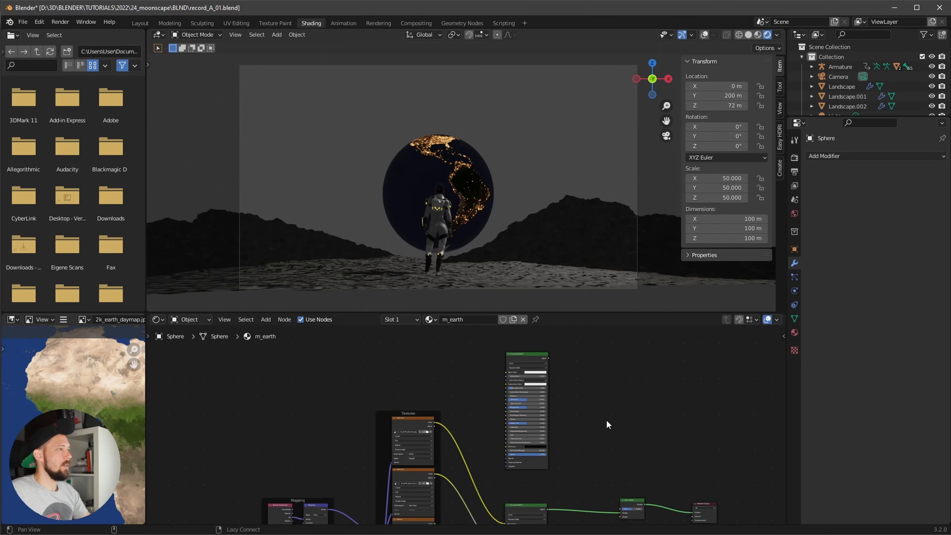
pyautogui.scroll(3, 472, 416)
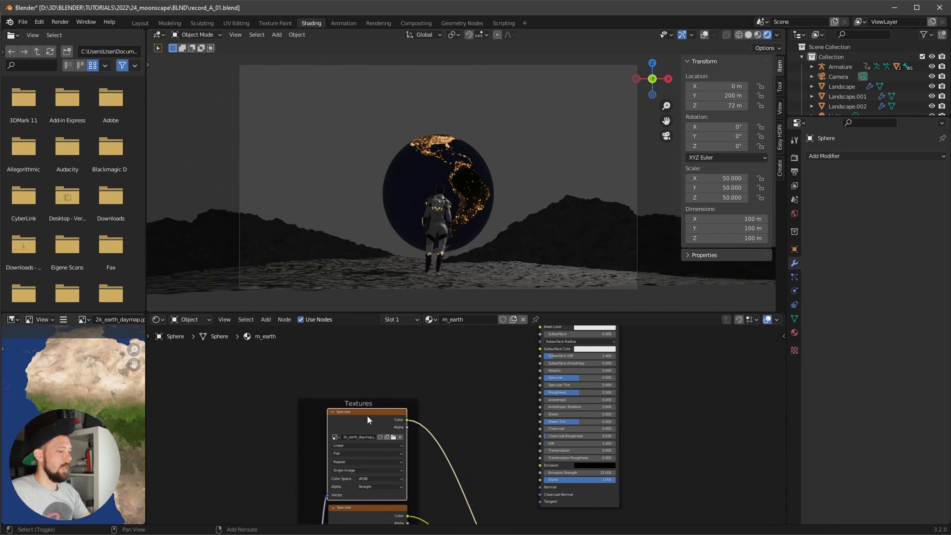
pyautogui.hotkey('shift', 'd')
pyautogui.click(367, 349)
pyautogui.keyDown('alt'); pyautogui.moveTo(391, 396); pyautogui.dragTo(428, 395); pyautogui.keyUp('alt')
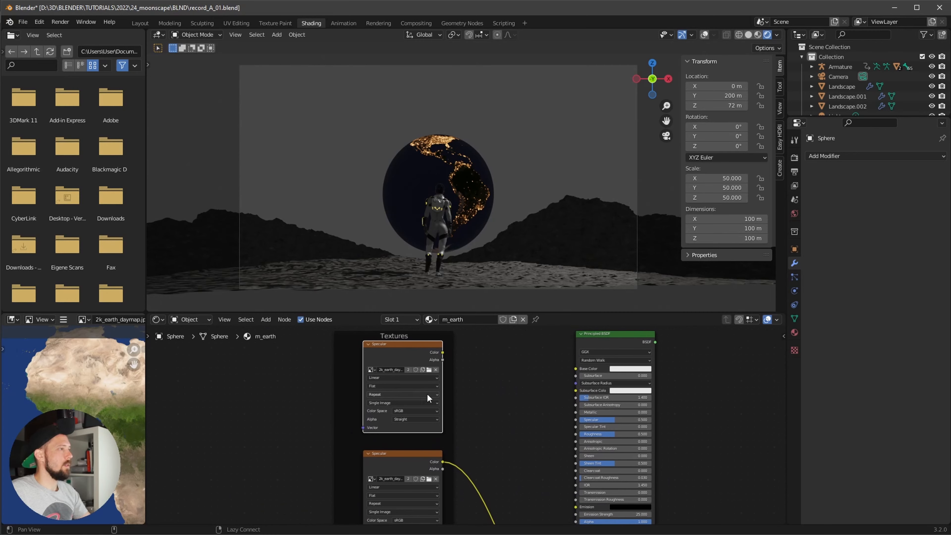
pyautogui.click(429, 369)
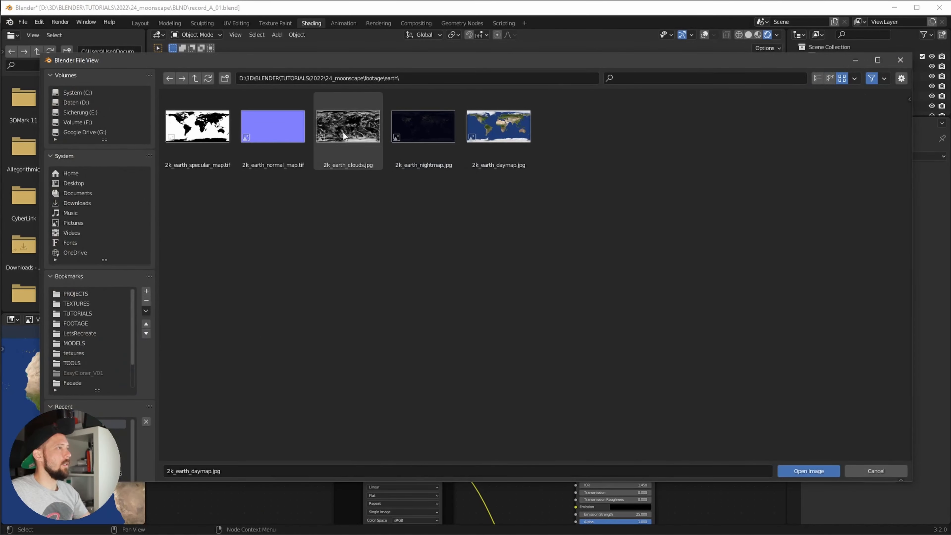
pyautogui.doubleClick(345, 132)
# - Feed the mapping into the clouds texture's Vector and link its Color to the duplicated Principled BSDF's Base Color
pyautogui.keyDown('alt'); pyautogui.moveTo(301, 464); pyautogui.dragTo(393, 368); pyautogui.keyUp('alt')
pyautogui.keyDown('ctrl'); pyautogui.keyDown('alt'); pyautogui.moveTo(348, 424); pyautogui.dragTo(339, 469); pyautogui.keyUp('alt'); pyautogui.keyUp('ctrl')
pyautogui.moveTo(406, 472)
pyautogui.keyDown('alt'); pyautogui.mouseDown()
pyautogui.moveTo(375, 429)
pyautogui.moveTo(401, 487)
pyautogui.mouseUp(); pyautogui.keyUp('alt')
pyautogui.moveTo(434, 514); pyautogui.dragTo(444, 371)
pyautogui.keyDown('alt'); pyautogui.moveTo(510, 370); pyautogui.dragTo(577, 396); pyautogui.keyUp('alt')
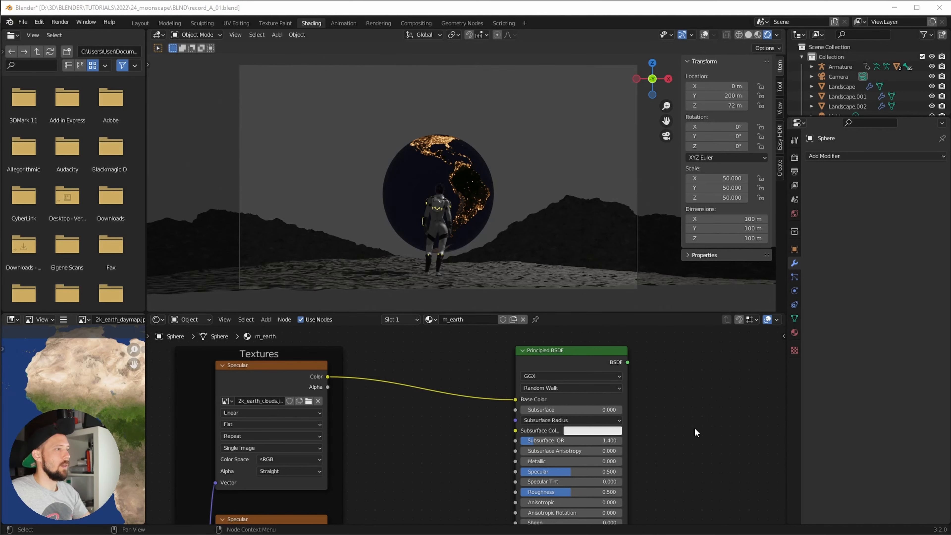
# - Set the clouds Principled BSDF's Specular to 0 and link its BSDF output to the Mix Shader's second shader input
pyautogui.moveTo(544, 472); pyautogui.dragTo(475, 477)
pyautogui.keyDown('alt'); pyautogui.moveTo(704, 425); pyautogui.dragTo(638, 425); pyautogui.keyUp('alt')
pyautogui.scroll(-3, 617, 416)
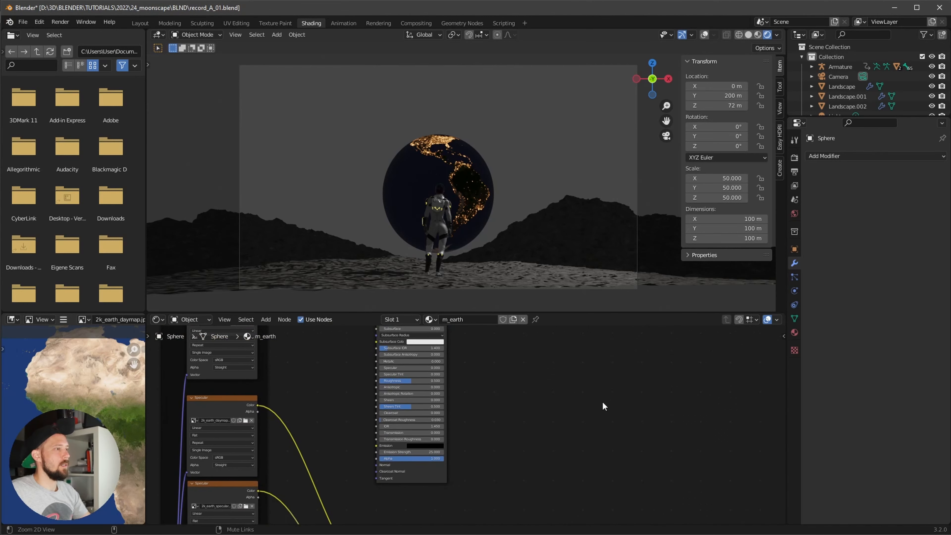
pyautogui.moveTo(531, 490); pyautogui.dragTo(494, 370)
pyautogui.keyDown('ctrl'); pyautogui.keyDown('alt'); pyautogui.moveTo(533, 359); pyautogui.dragTo(636, 331); pyautogui.keyUp('alt'); pyautogui.keyUp('ctrl')
pyautogui.keyDown('alt'); pyautogui.moveTo(497, 423); pyautogui.dragTo(511, 521); pyautogui.keyUp('alt')
pyautogui.keyDown('ctrl'); pyautogui.keyDown('alt'); pyautogui.moveTo(513, 431); pyautogui.dragTo(558, 483); pyautogui.keyUp('alt'); pyautogui.keyUp('ctrl')
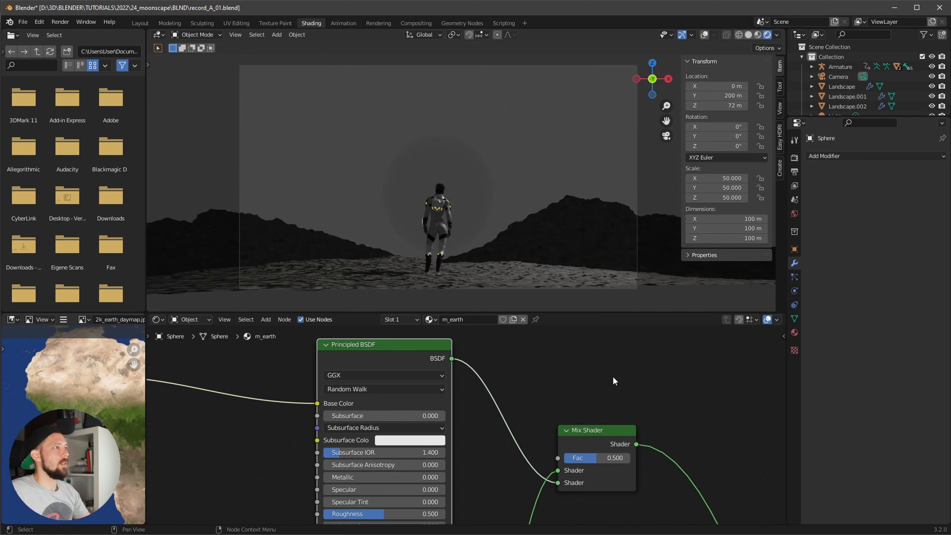
# - Inspect the cloud layer on the Earth up close in Material Preview shading
pyautogui.keyDown('ctrl'); pyautogui.keyDown('alt'); pyautogui.moveTo(596, 266); pyautogui.dragTo(581, 191); pyautogui.keyUp('alt'); pyautogui.keyUp('ctrl')
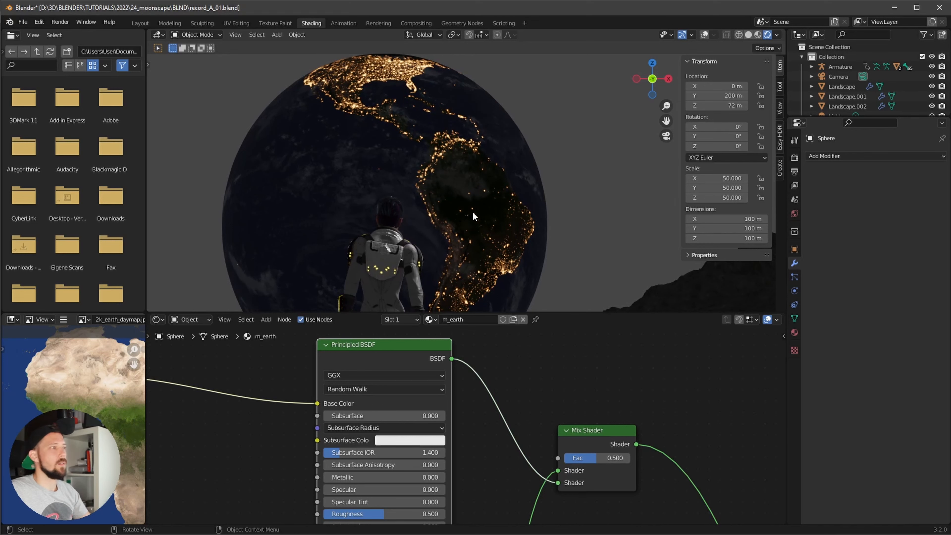
pyautogui.press('z')
pyautogui.click(473, 273)
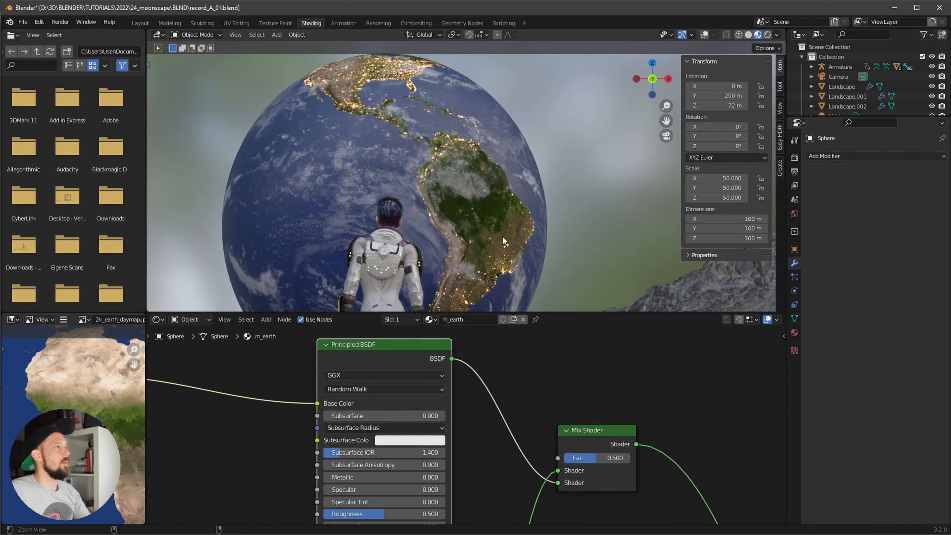
pyautogui.moveTo(509, 189)
pyautogui.keyDown('ctrl'); pyautogui.keyDown('alt'); pyautogui.mouseDown()
pyautogui.moveTo(488, 239)
pyautogui.moveTo(523, 206)
pyautogui.moveTo(472, 231)
pyautogui.moveTo(582, 183)
pyautogui.moveTo(588, 224)
pyautogui.moveTo(517, 229)
pyautogui.mouseUp(); pyautogui.keyUp('alt'); pyautogui.keyUp('ctrl')
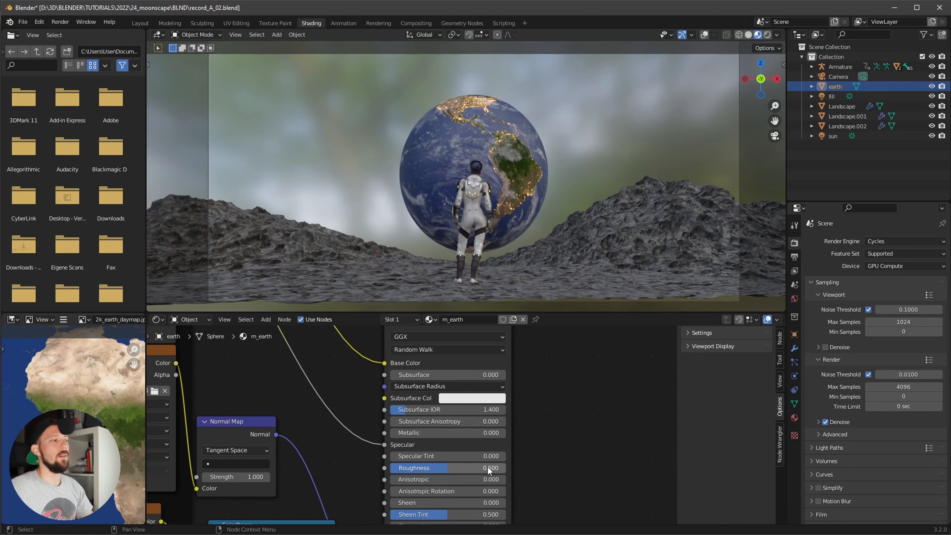
# - Increase the Roughness of the Earth surface's Principled BSDF
pyautogui.moveTo(430, 468); pyautogui.dragTo(541, 465)
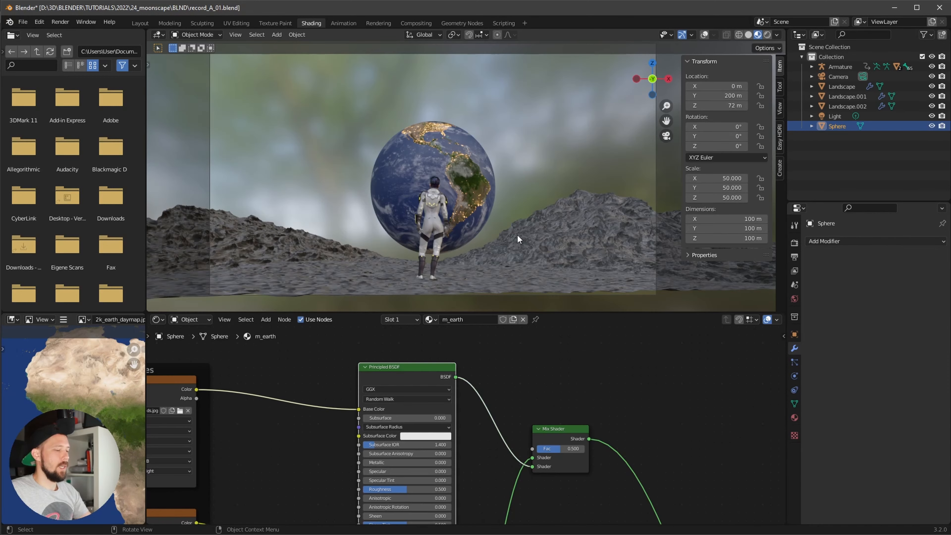
# - Switch the viewport back to Rendered shading with the whole camera frame in view
pyautogui.press('z')
pyautogui.click(525, 179)
pyautogui.keyDown('ctrl'); pyautogui.moveTo(480, 244); pyautogui.dragTo(570, 214, button='middle'); pyautogui.keyUp('ctrl')
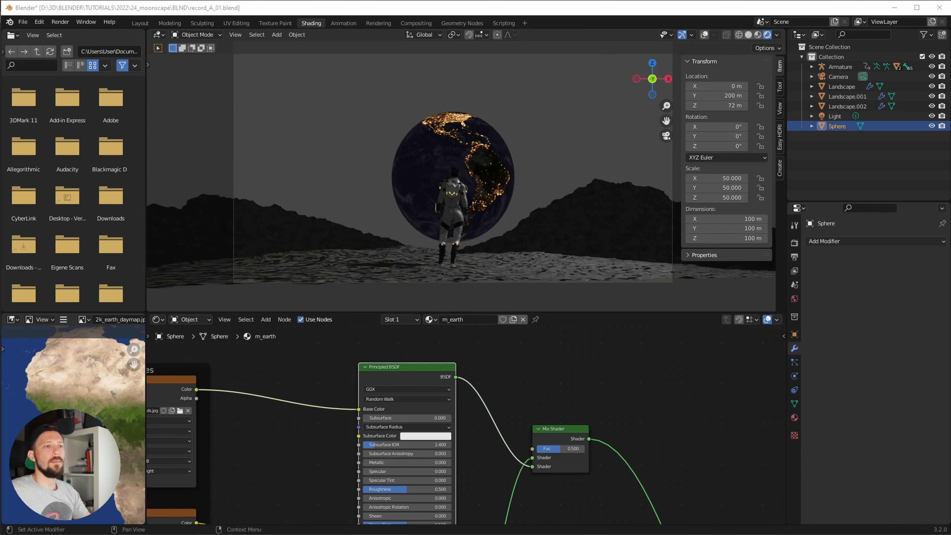
# - Set the Color of the World shader's Background node to black
pyautogui.click(198, 319)
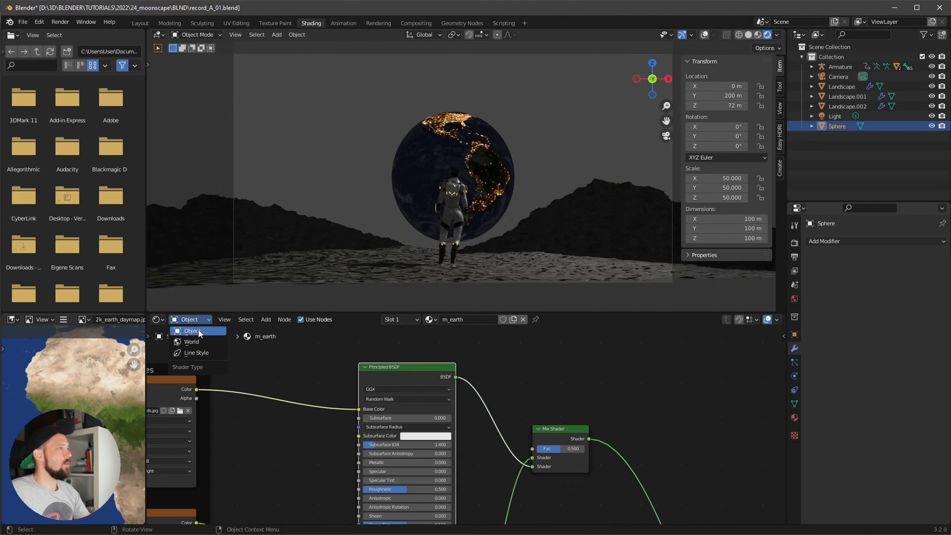
pyautogui.click(199, 342)
pyautogui.moveTo(431, 473); pyautogui.dragTo(642, 368, button='middle')
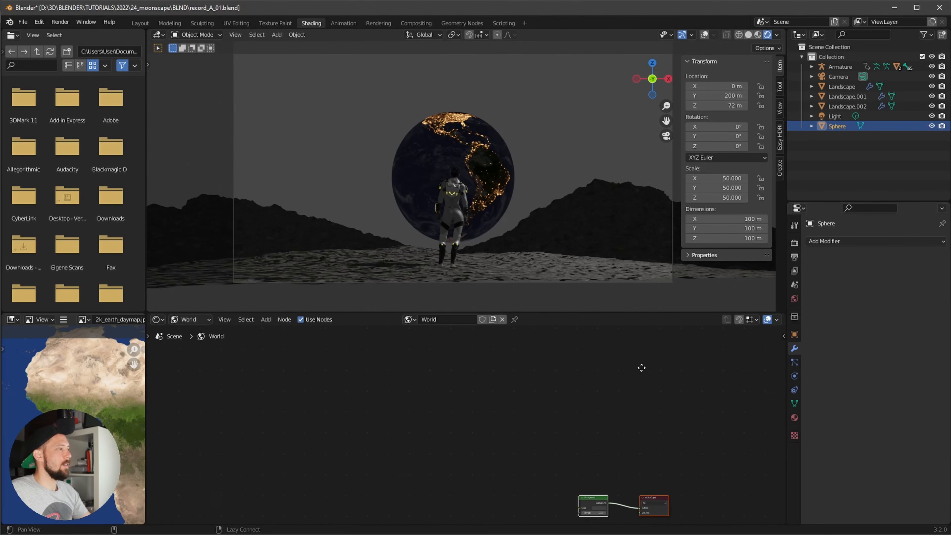
pyautogui.keyDown('alt'); pyautogui.moveTo(642, 367); pyautogui.dragTo(615, 374); pyautogui.keyUp('alt')
pyautogui.keyDown('alt'); pyautogui.moveTo(615, 495); pyautogui.dragTo(541, 453); pyautogui.keyUp('alt')
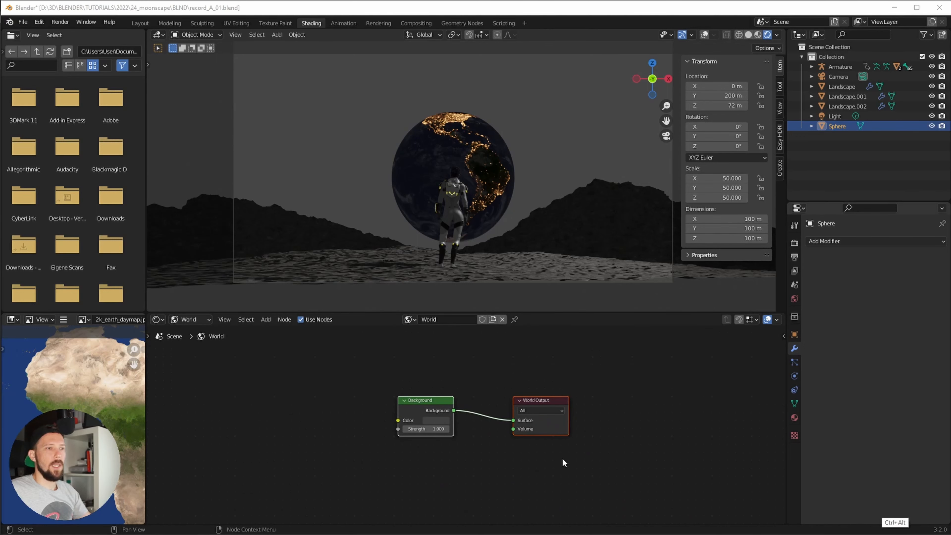
pyautogui.click(435, 421)
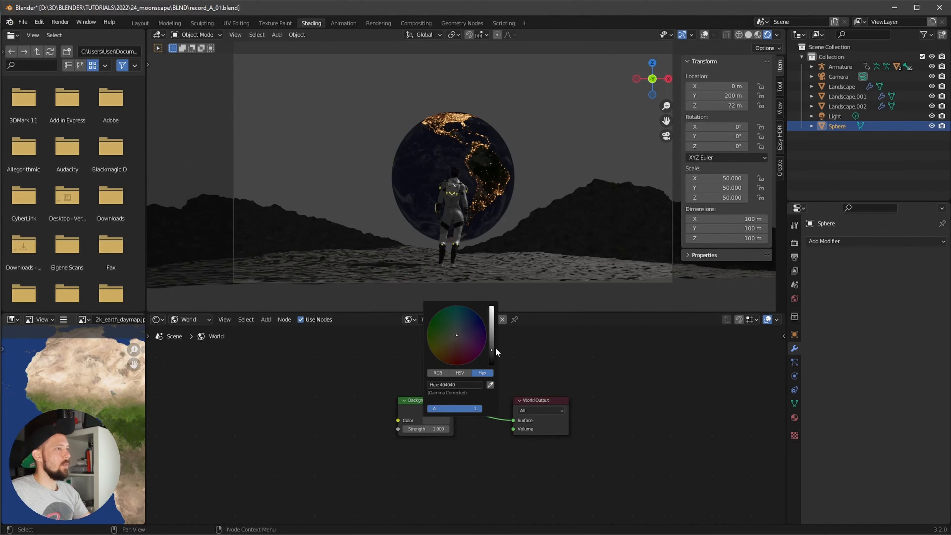
pyautogui.moveTo(492, 347); pyautogui.dragTo(491, 397)
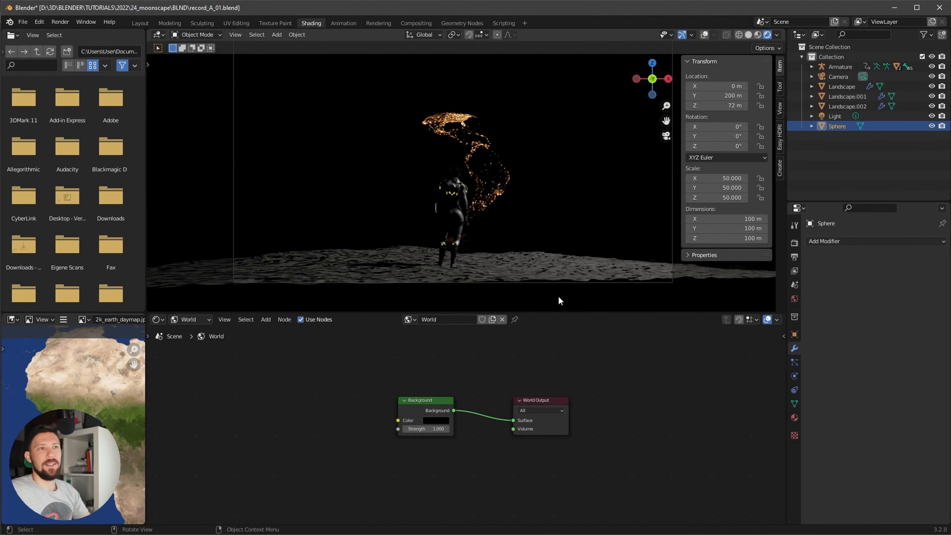
# - Add a Noise Texture node to the World shader with its Fac output feeding the Background node's Color
pyautogui.moveTo(468, 432); pyautogui.dragTo(509, 444, button='middle')
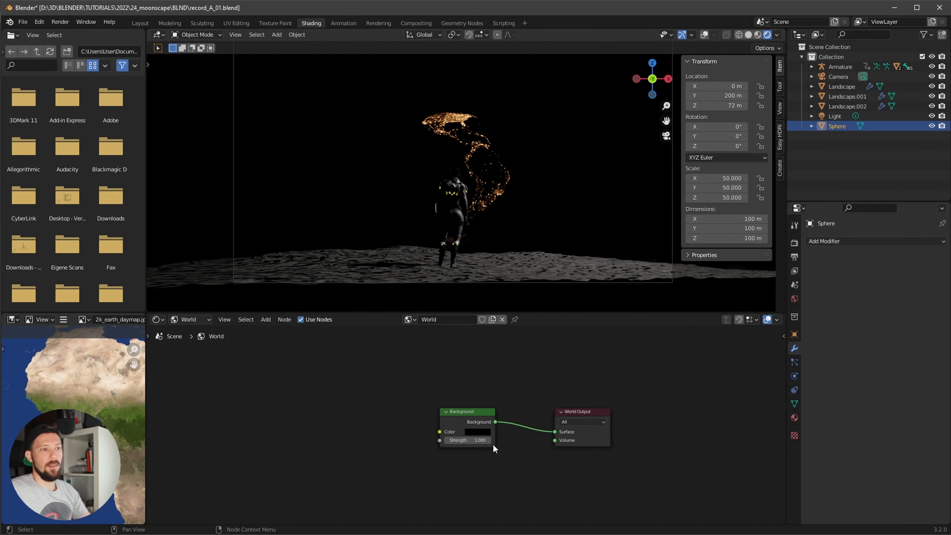
pyautogui.moveTo(448, 471); pyautogui.dragTo(500, 467, button='middle')
pyautogui.scroll(3, 502, 465)
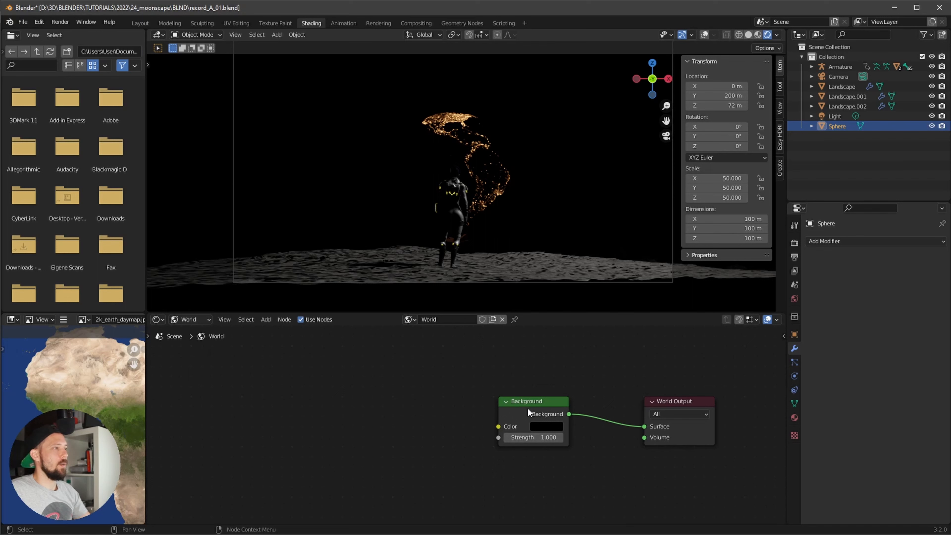
pyautogui.moveTo(405, 424); pyautogui.dragTo(443, 416, button='middle')
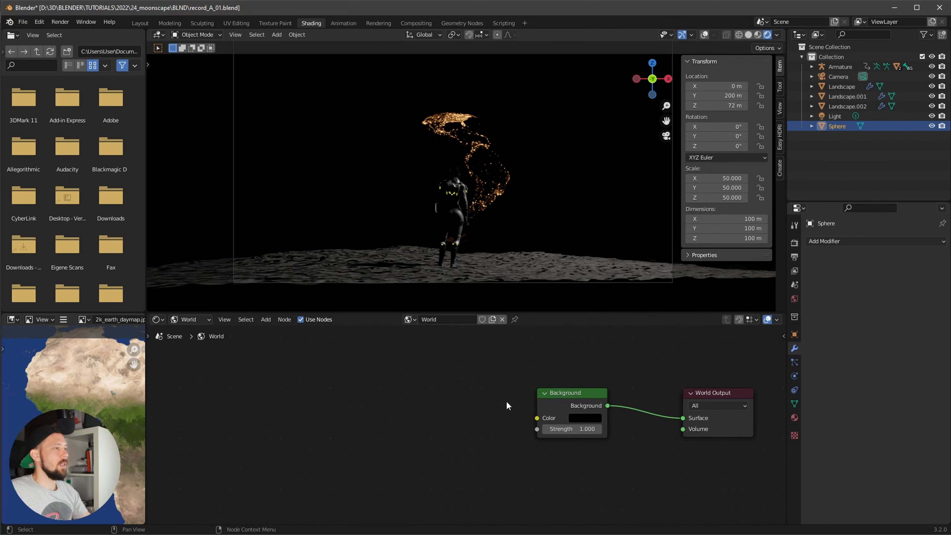
pyautogui.moveTo(537, 418); pyautogui.dragTo(399, 417)
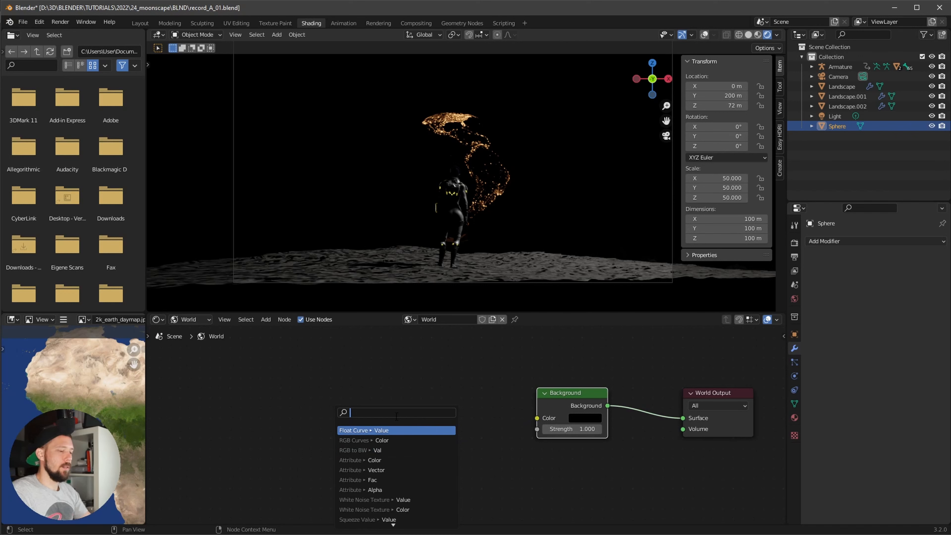
pyautogui.write('nosie')
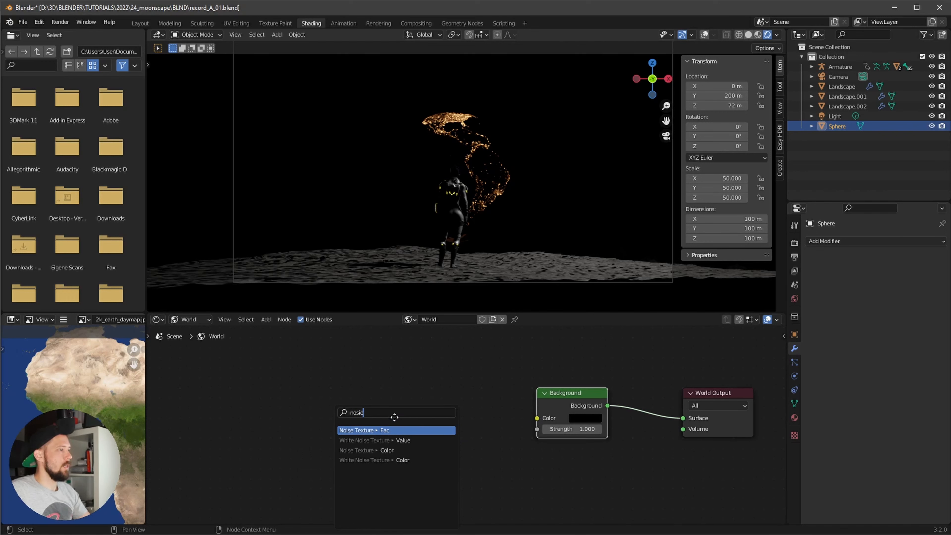
pyautogui.press('Return')
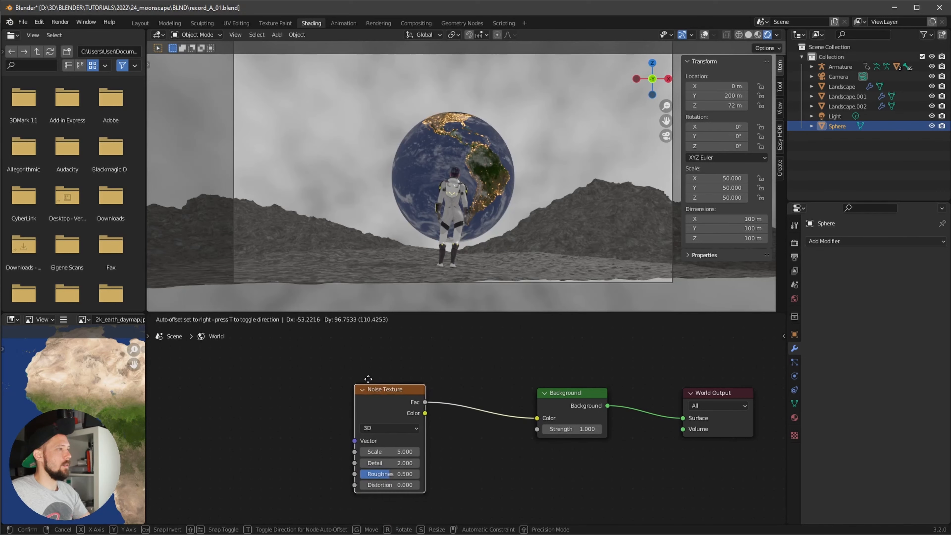
pyautogui.click(280, 388)
# - Insert a ColorRamp node between the Noise Texture and the Background node
pyautogui.hotkey('shift', 'a')
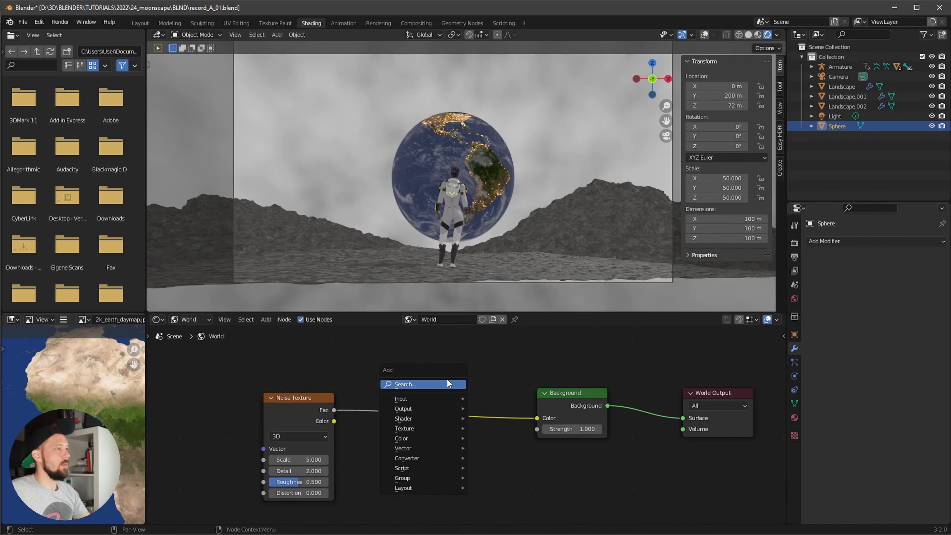
pyautogui.click(447, 385)
pyautogui.write('ramp')
pyautogui.press('Return')
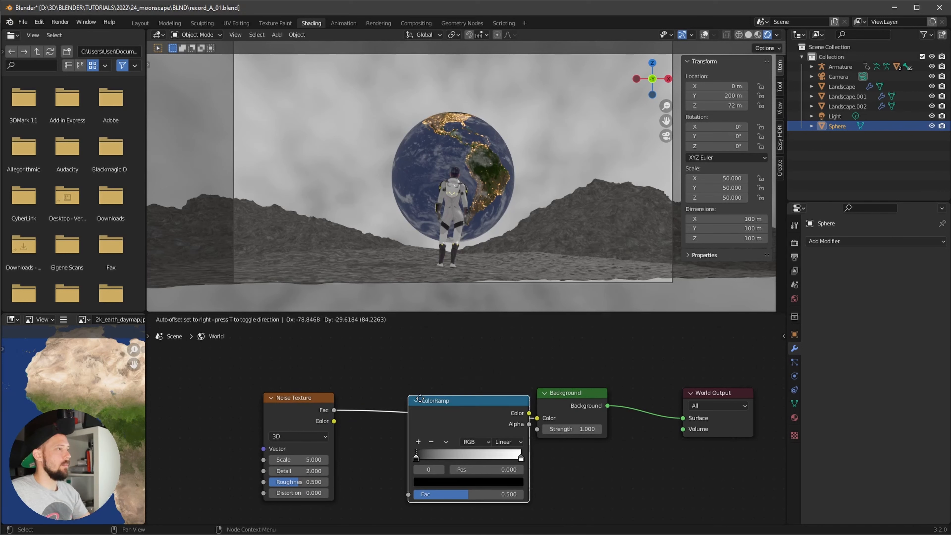
pyautogui.click(443, 470)
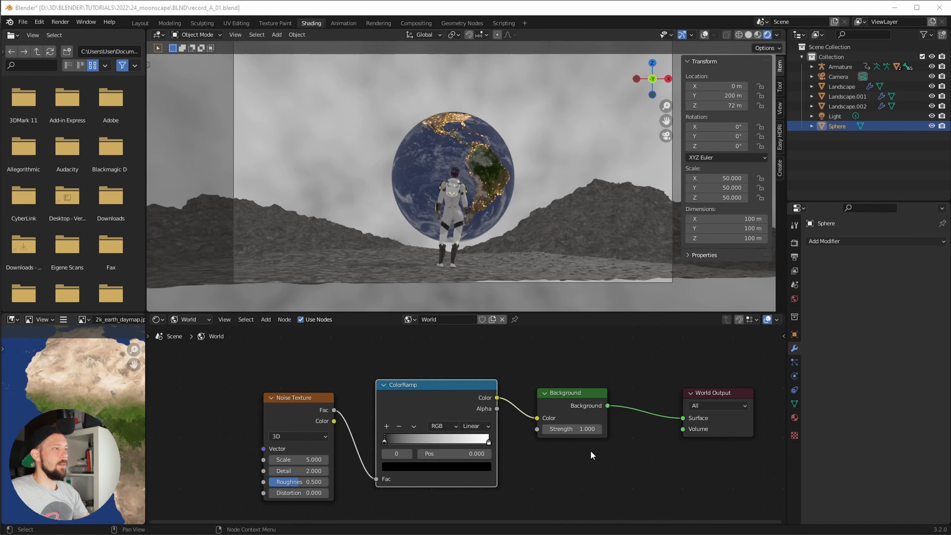
pyautogui.click(561, 452)
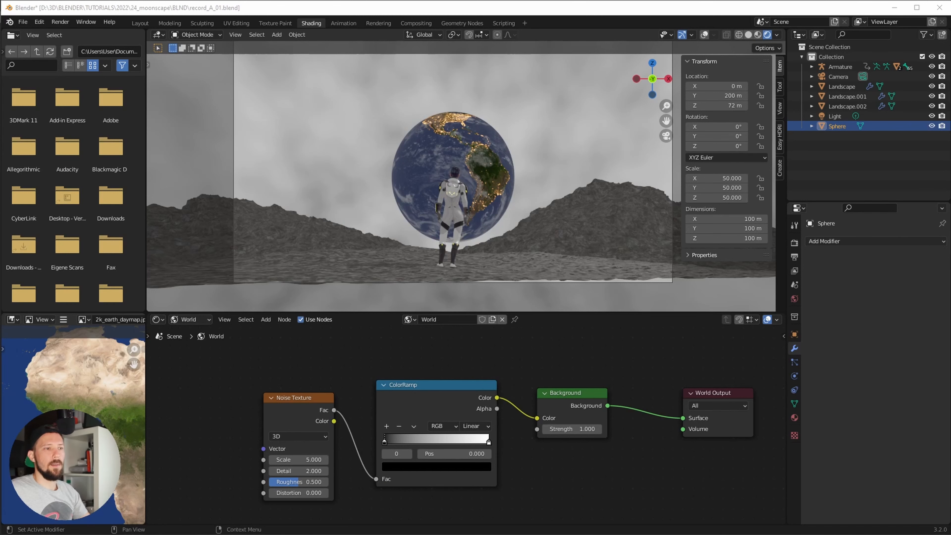
# - Set the Noise Texture's Scale to 500
pyautogui.click(312, 460)
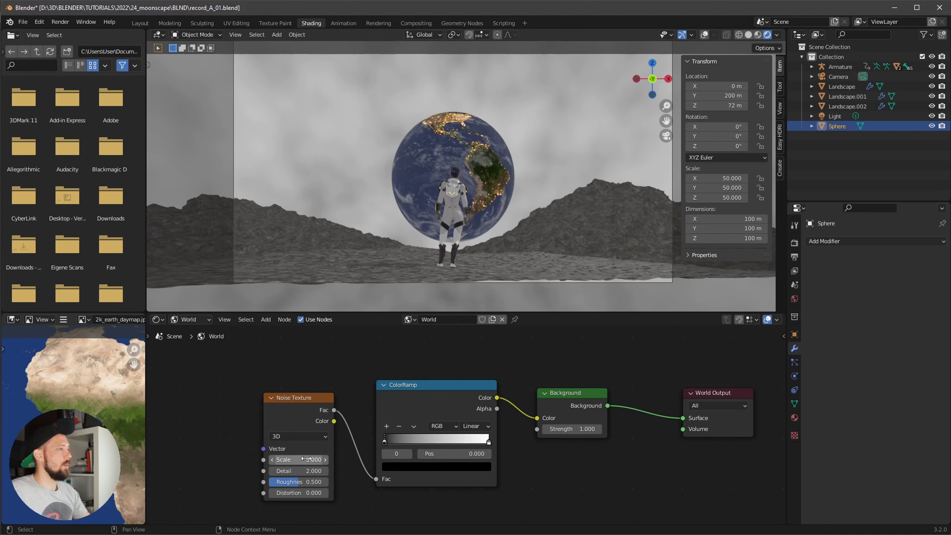
pyautogui.write('500')
pyautogui.press('Return')
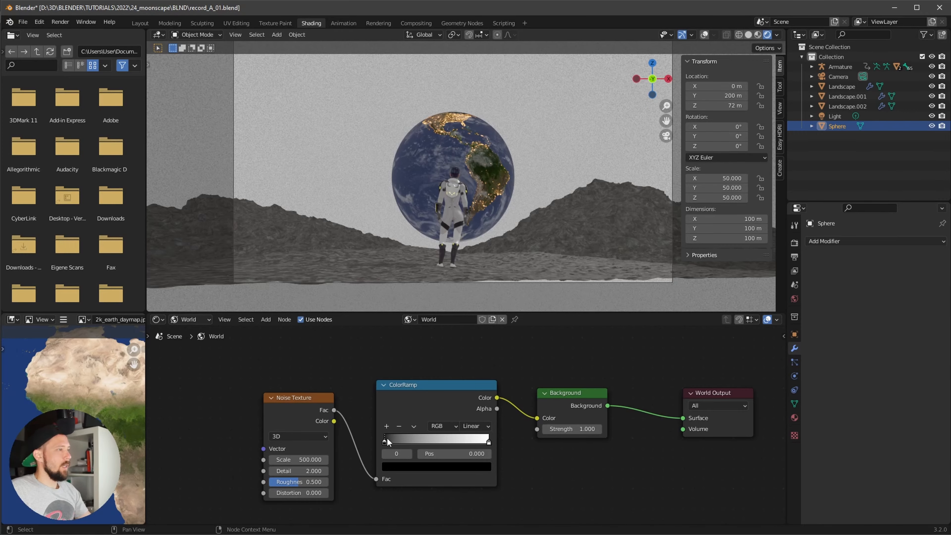
# - Position the ColorRamp's black stop at 0.750 and its white stop at 0.809 to reduce the noise to sparse stars
pyautogui.moveTo(387, 439); pyautogui.dragTo(459, 436)
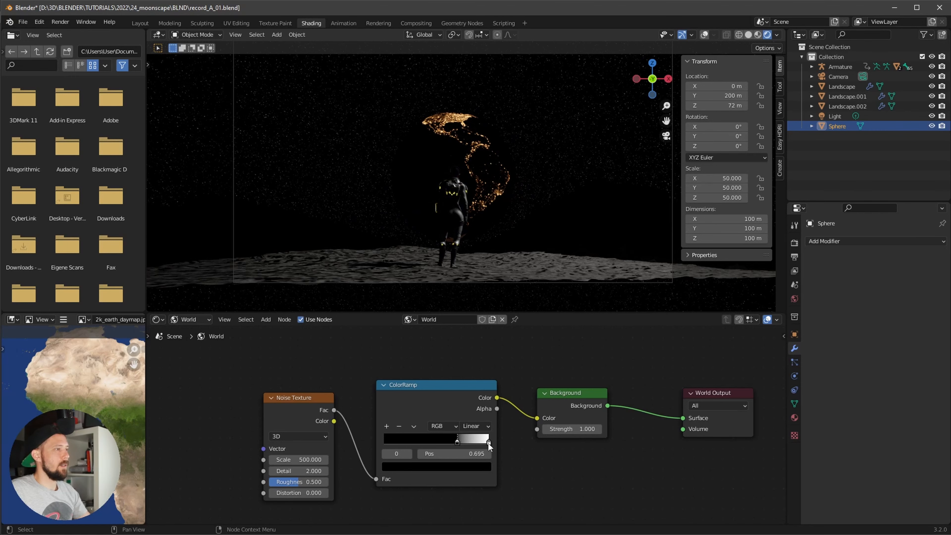
pyautogui.moveTo(488, 443); pyautogui.dragTo(469, 444)
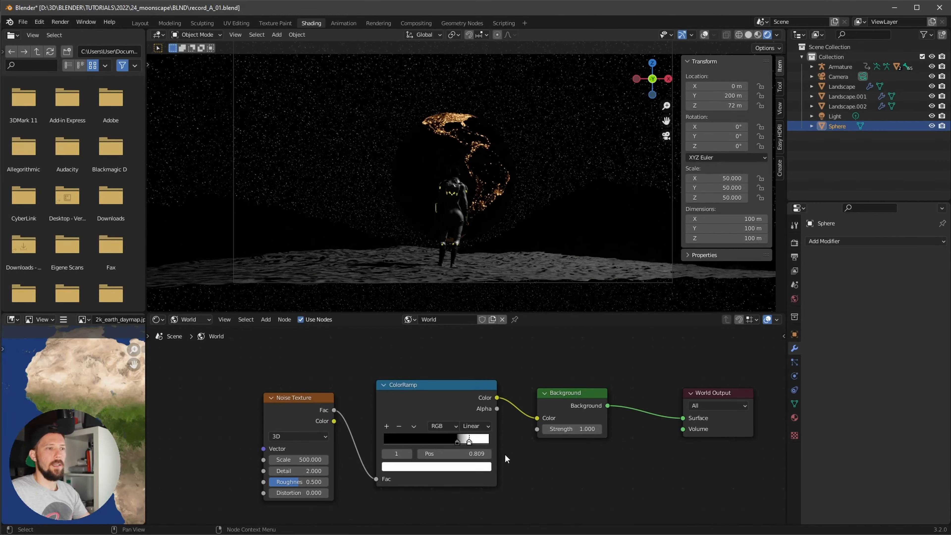
pyautogui.moveTo(531, 453); pyautogui.dragTo(508, 457, button='middle')
pyautogui.scroll(2, 556, 168)
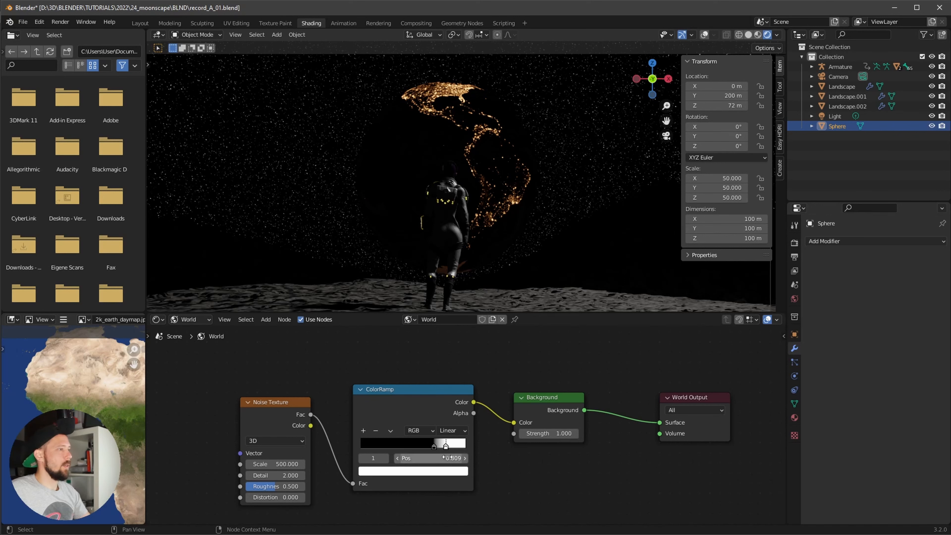
pyautogui.click(435, 444)
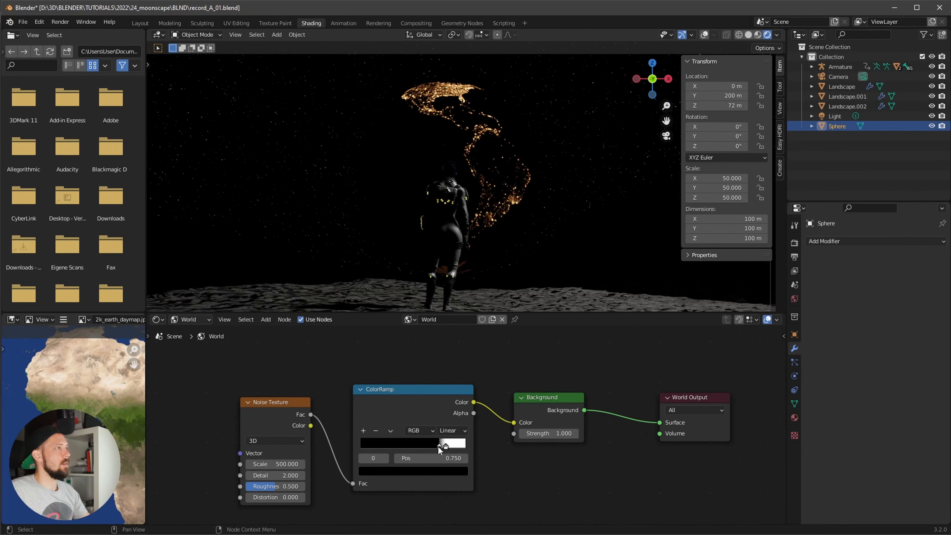
pyautogui.scroll(4, 491, 234)
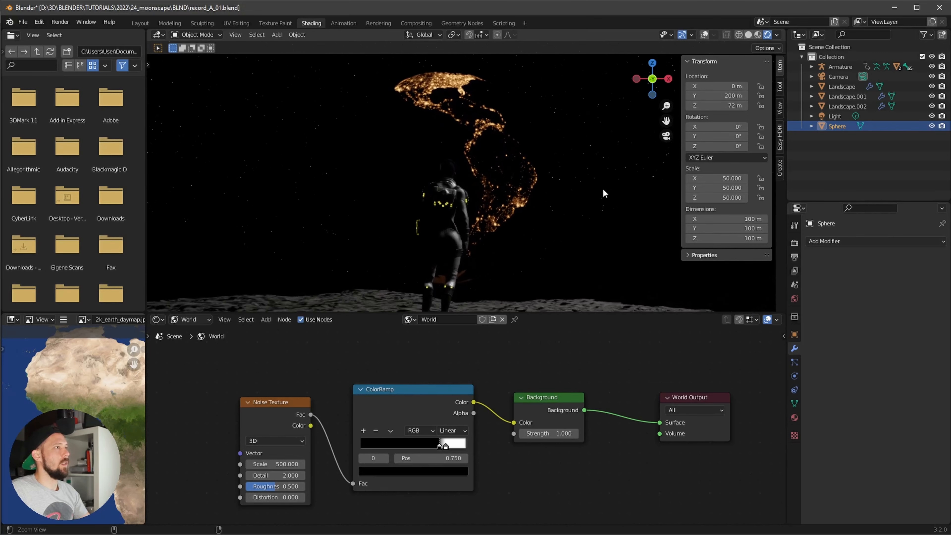
pyautogui.scroll(-8, 557, 233)
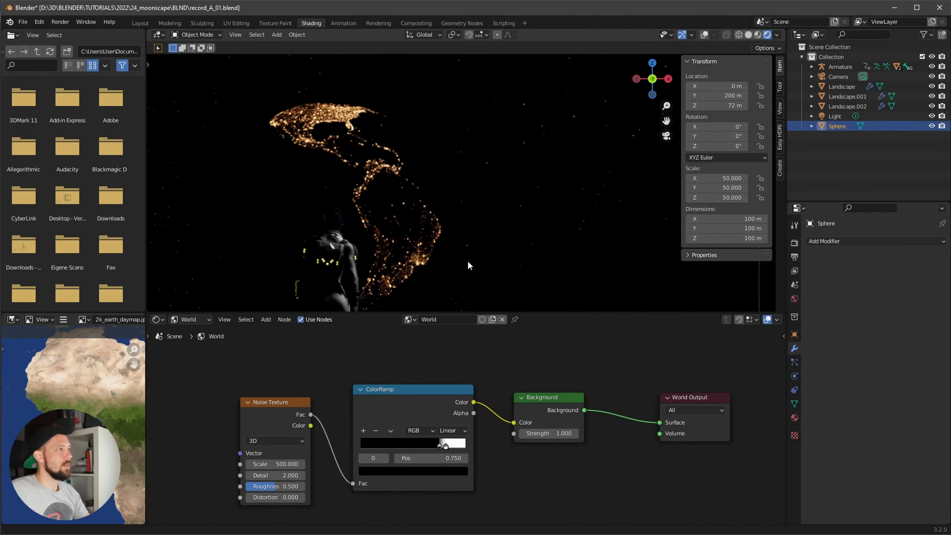
pyautogui.scroll(3, 514, 231)
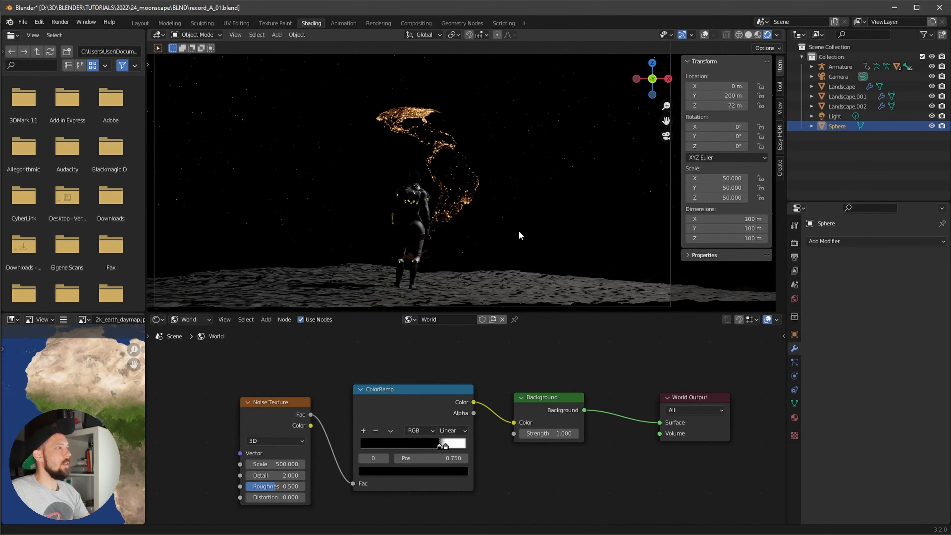
pyautogui.scroll(-2, 500, 246)
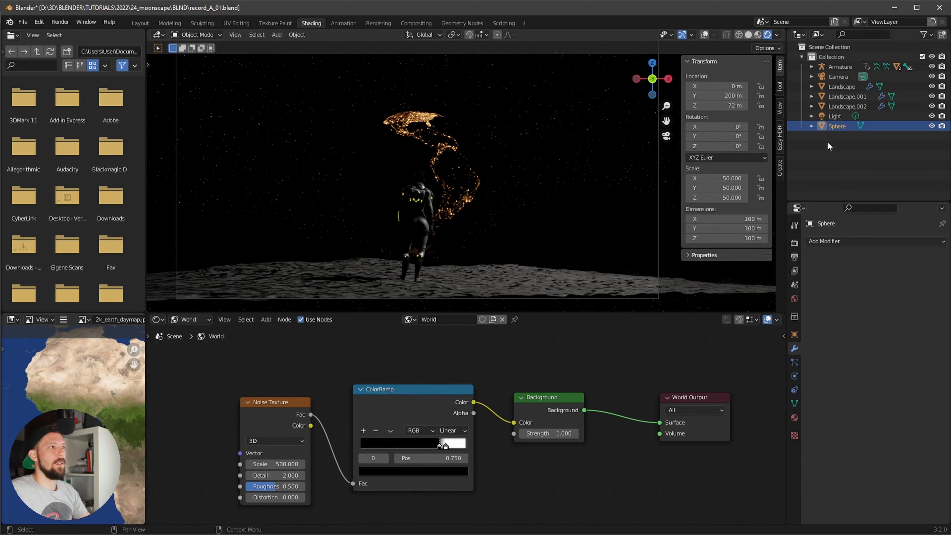
# - Select the scene's Light object and enable Bloom and Screen Space Reflections in the Eevee render settings
pyautogui.click(834, 116)
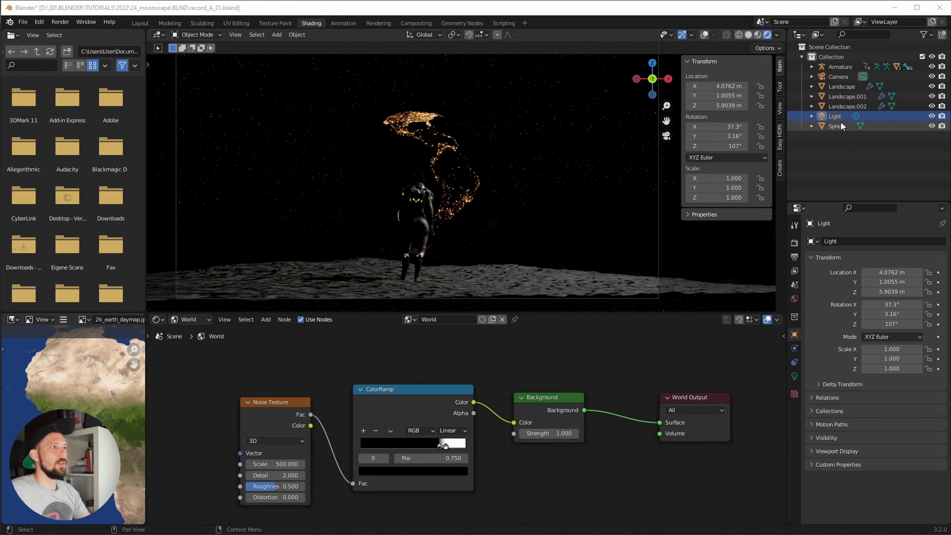
pyautogui.click(840, 114)
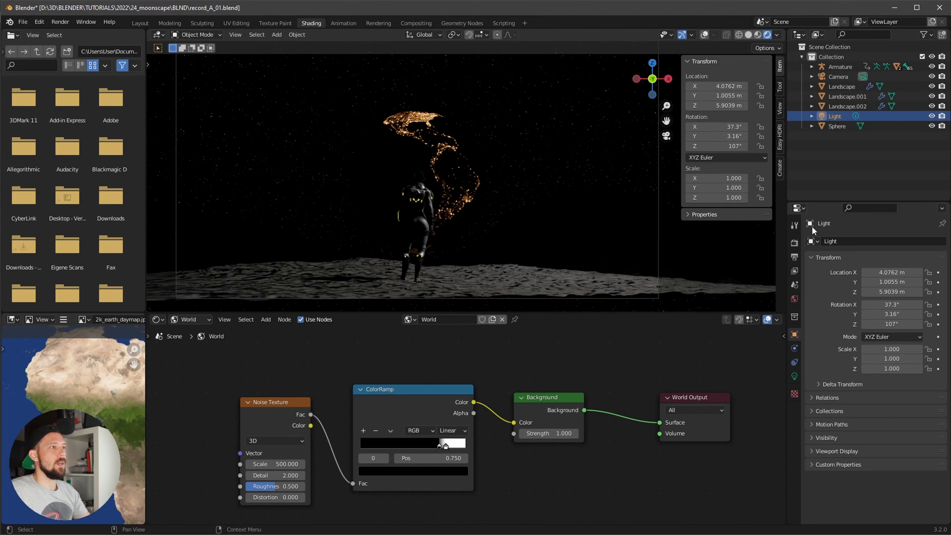
pyautogui.click(794, 244)
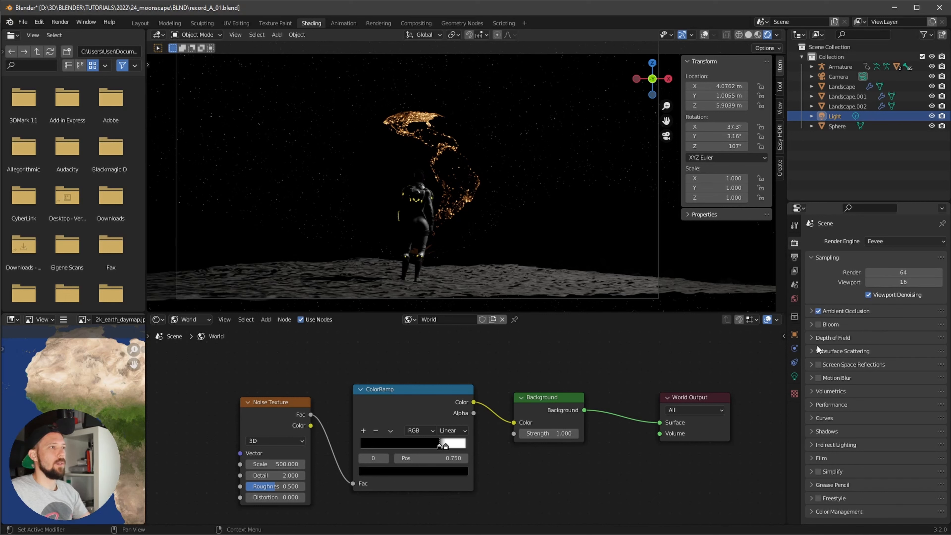
pyautogui.click(819, 325)
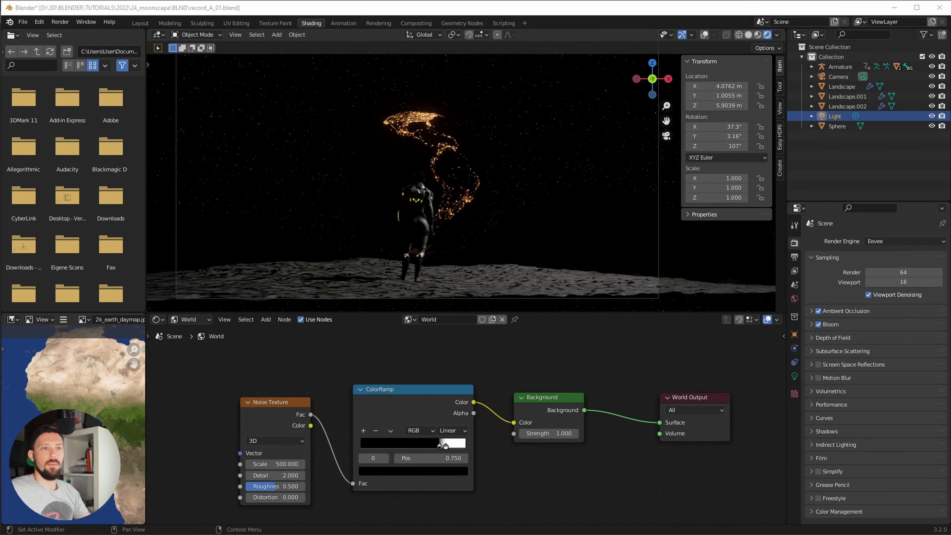
pyautogui.click(819, 364)
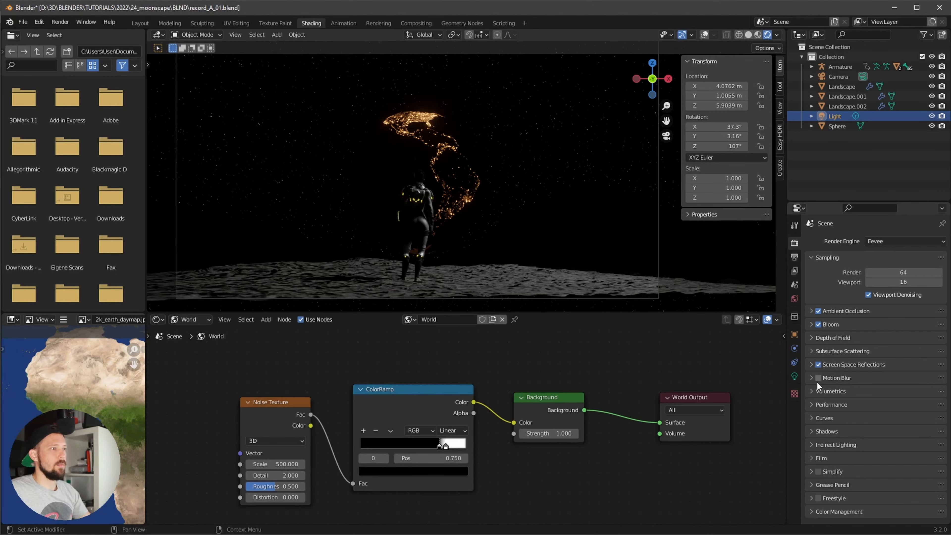
# - Set the Screen Space Reflections' Trace Precision to 0.880, Max Roughness to 1.000 and Edge Fading to 0.000
pyautogui.click(811, 365)
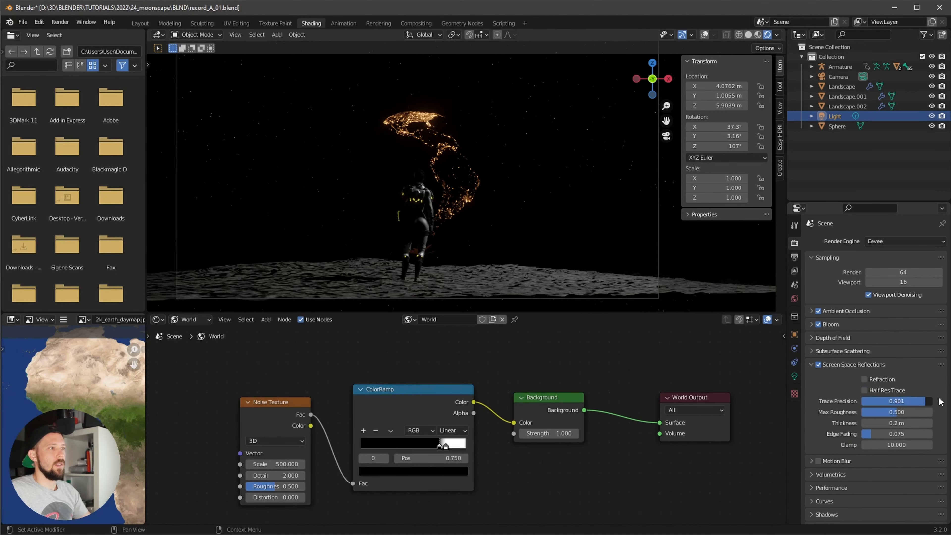
pyautogui.moveTo(939, 398); pyautogui.dragTo(938, 400)
pyautogui.moveTo(906, 412); pyautogui.dragTo(945, 412)
pyautogui.moveTo(872, 435); pyautogui.dragTo(794, 448)
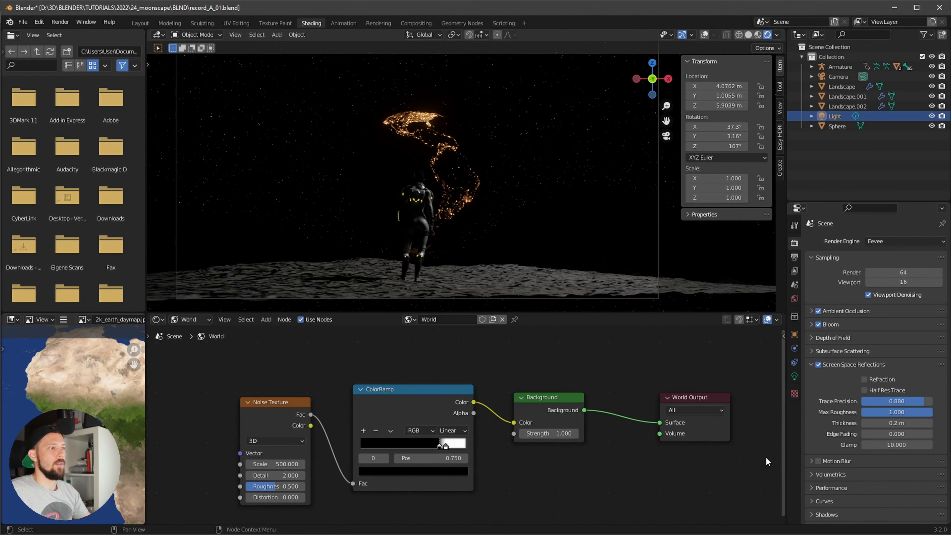
# - Change the selected light's type to Sun with a Strength of 100
pyautogui.click(794, 376)
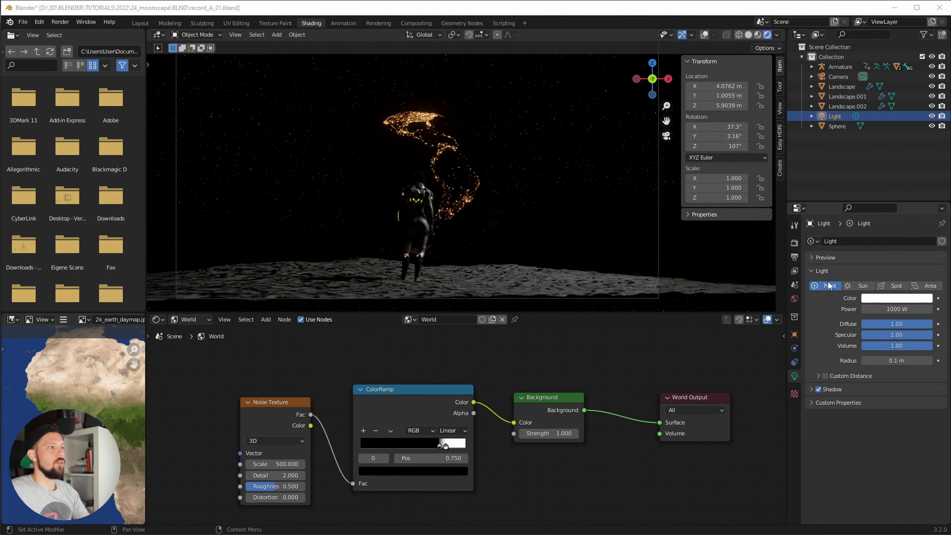
pyautogui.click(858, 285)
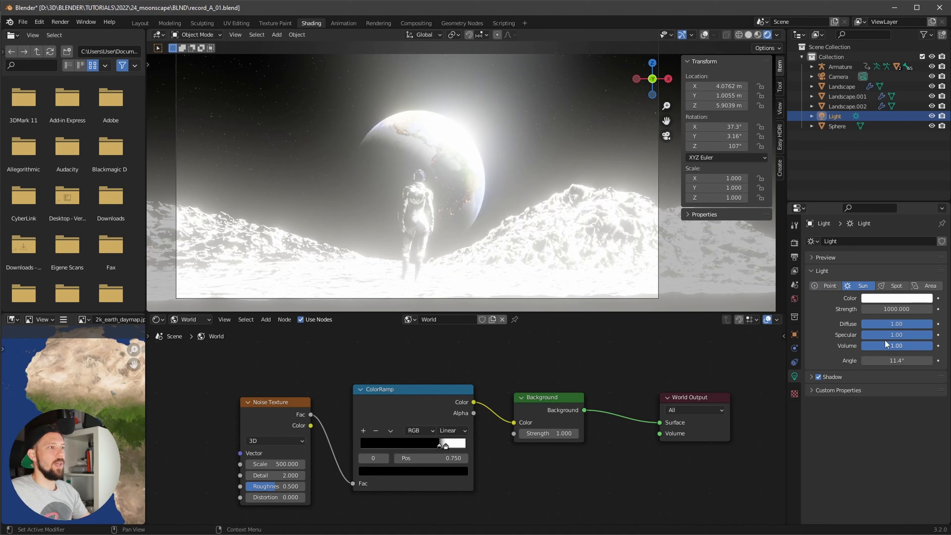
pyautogui.click(895, 309)
pyautogui.write('100')
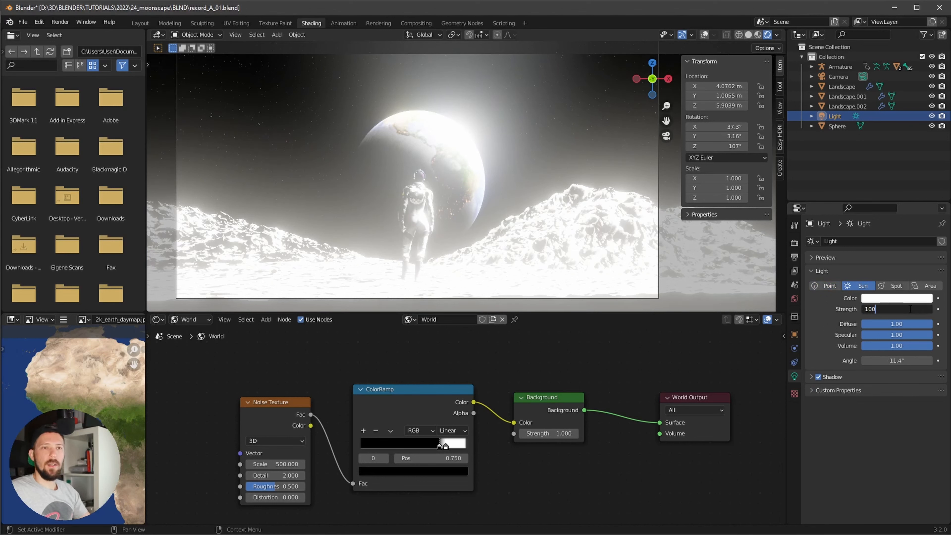
pyautogui.press('Return')
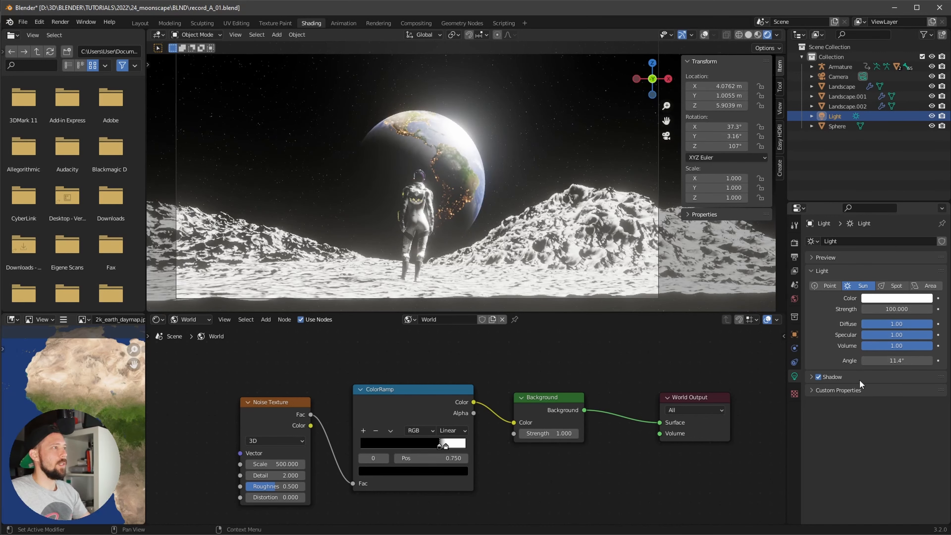
# - Give the sun light the hex color B7B9FF and set its Specular and Angle to 0
pyautogui.click(896, 298)
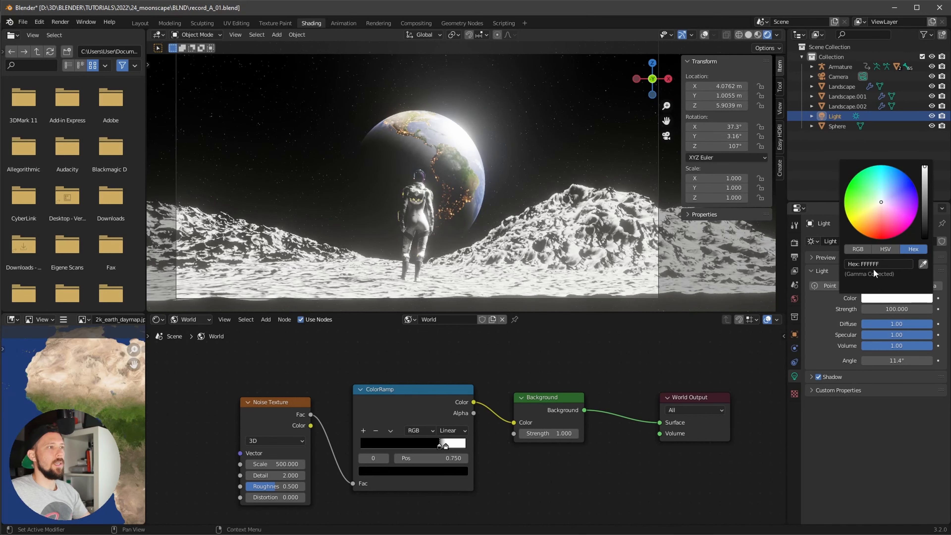
pyautogui.click(886, 267)
pyautogui.write('B7B9FF')
pyautogui.press('Return')
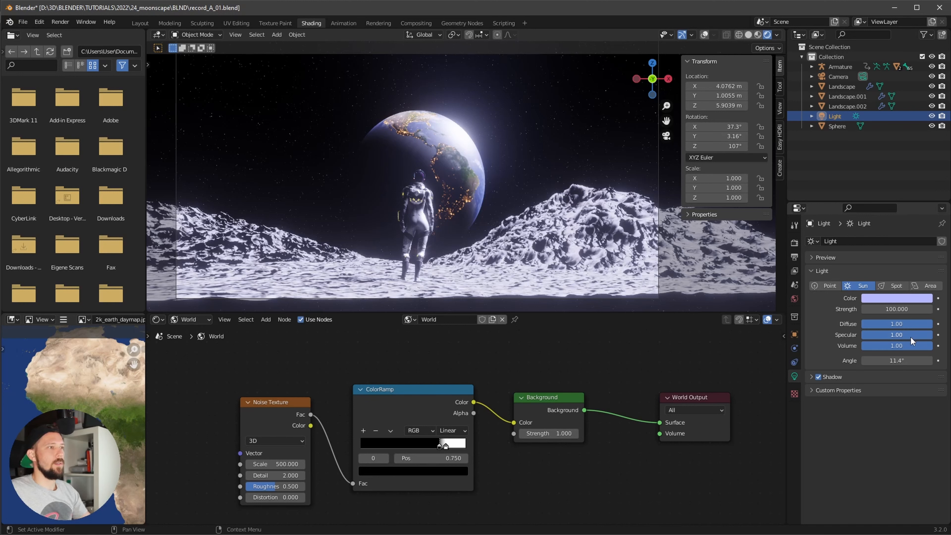
pyautogui.moveTo(911, 338); pyautogui.dragTo(726, 331)
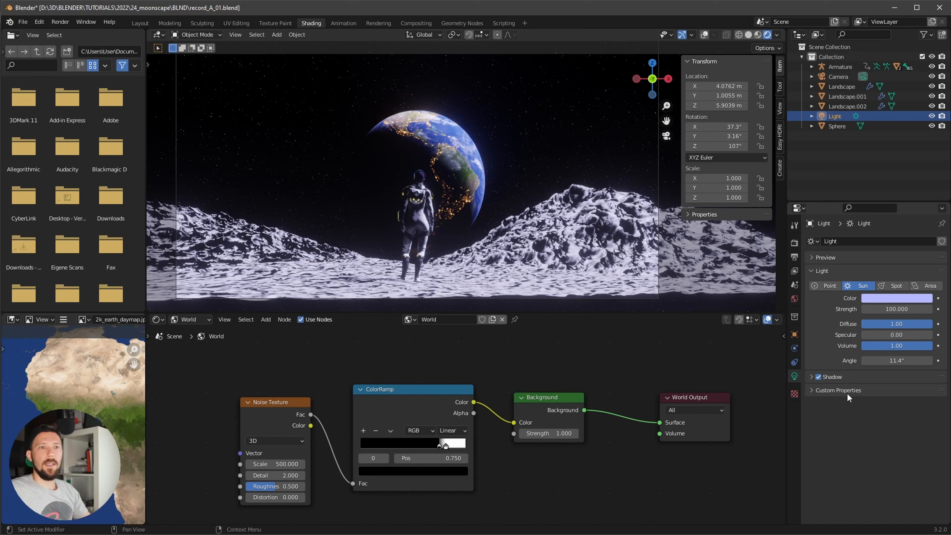
pyautogui.moveTo(914, 361); pyautogui.dragTo(746, 372)
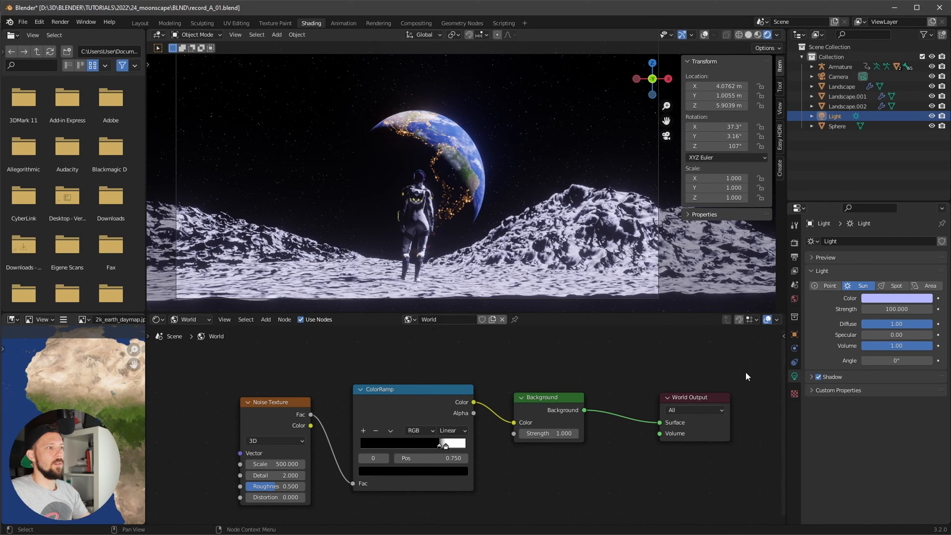
# - Enable Contact Shadows for the sun light and expand its Cascaded Shadow Map settings
pyautogui.click(811, 377)
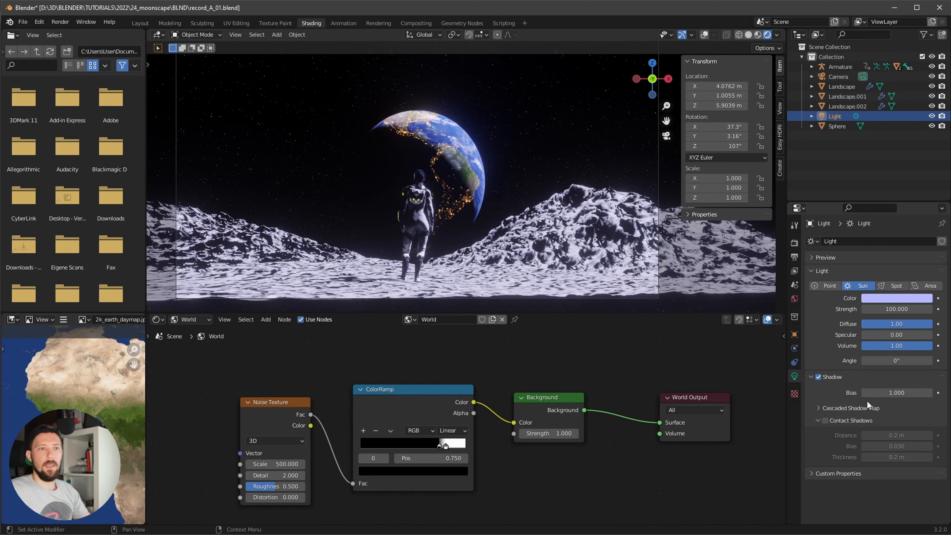
pyautogui.click(825, 419)
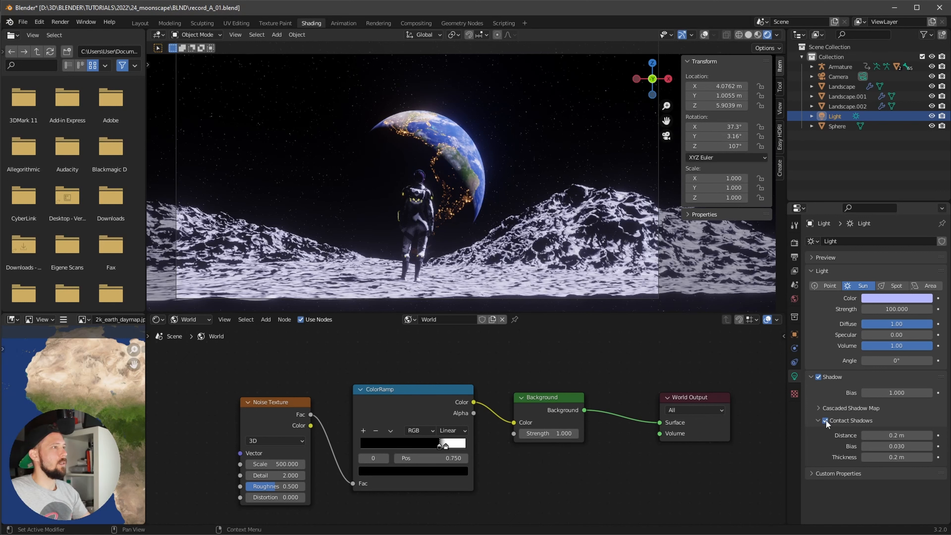
pyautogui.click(839, 408)
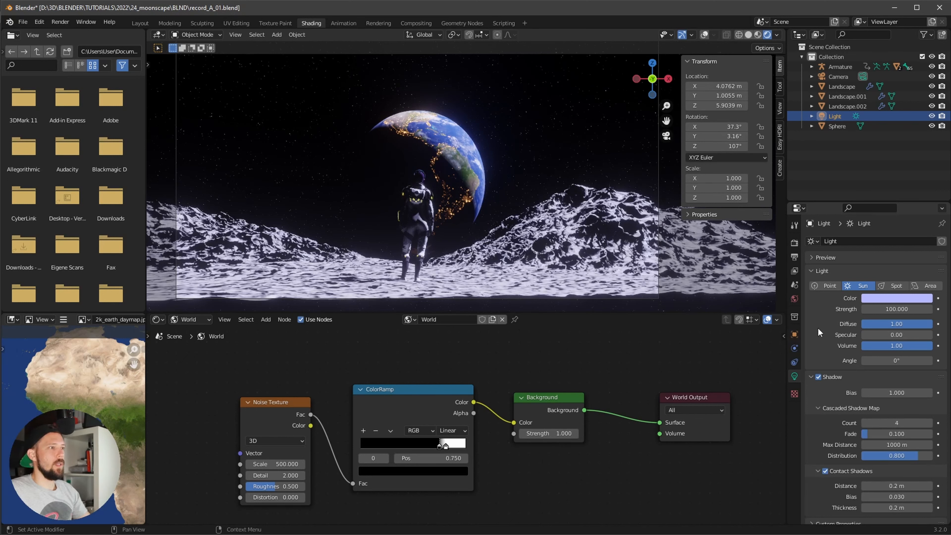
# - Set the light object's rotation to X -284°, Y -334° and Z 216°
pyautogui.click(795, 334)
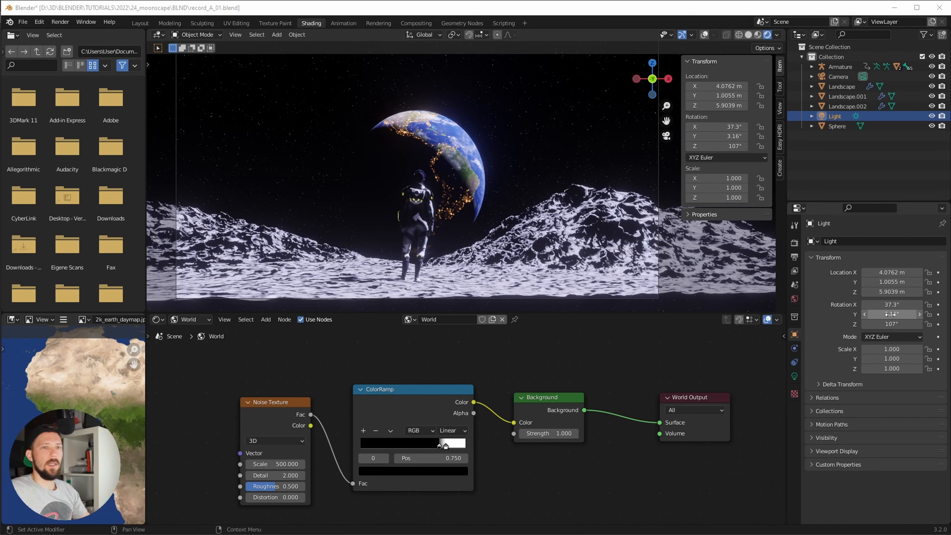
pyautogui.click(893, 304)
pyautogui.press('BackSpace')
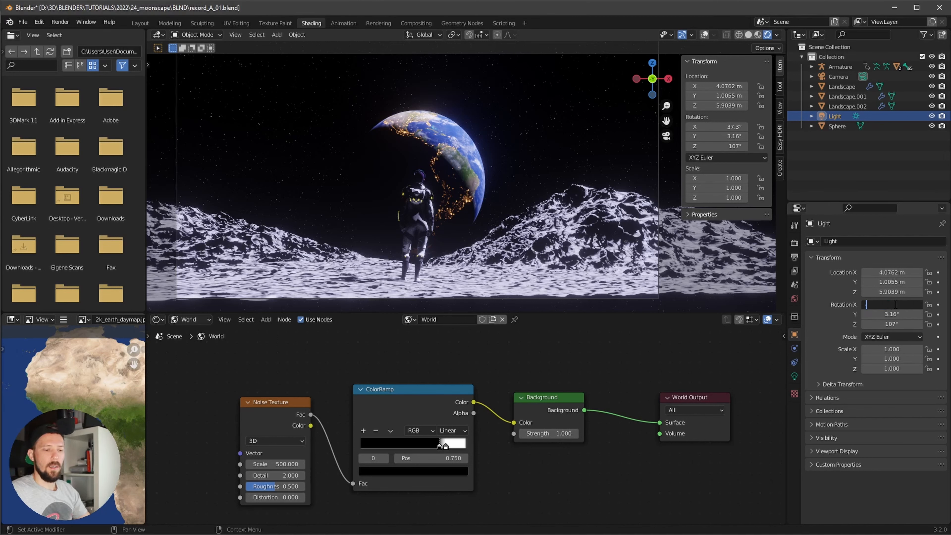
pyautogui.write('-284')
pyautogui.press('Return')
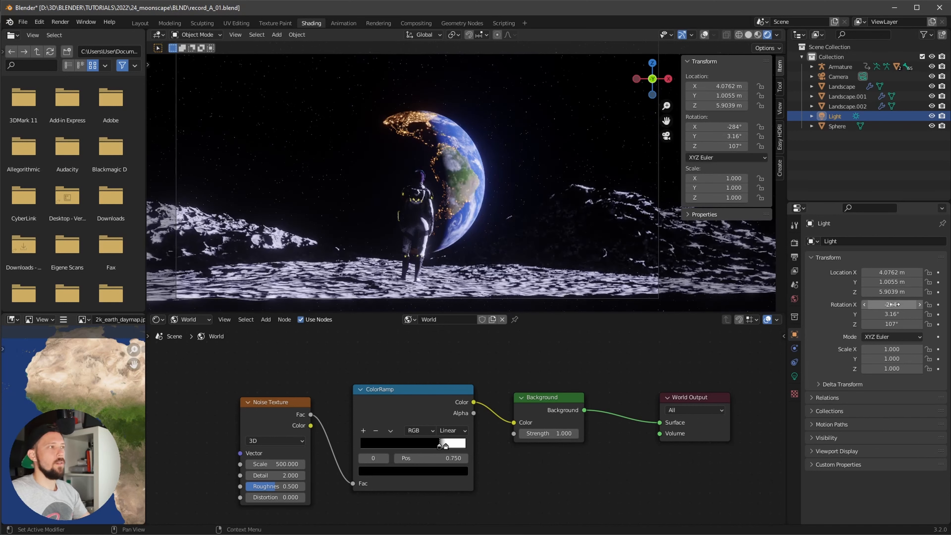
pyautogui.click(903, 314)
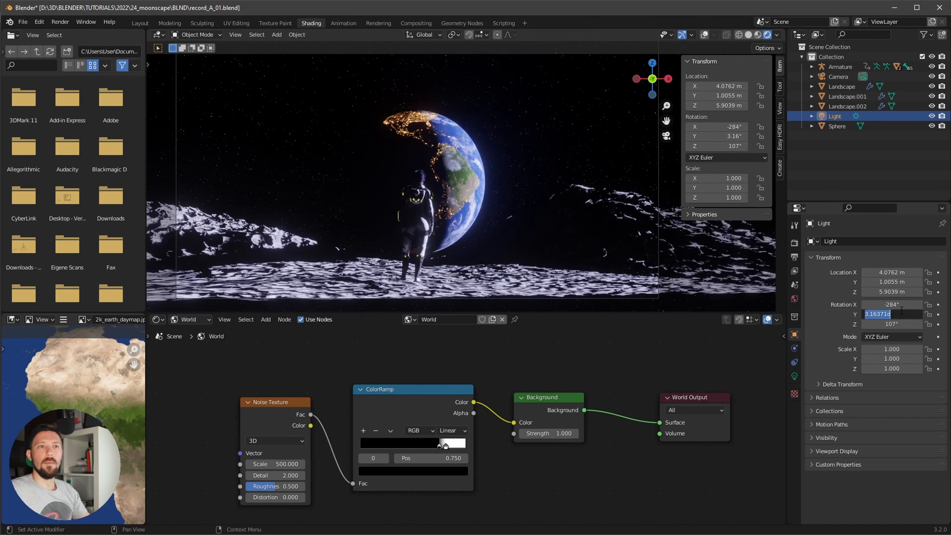
pyautogui.press('BackSpace')
pyautogui.write('-3')
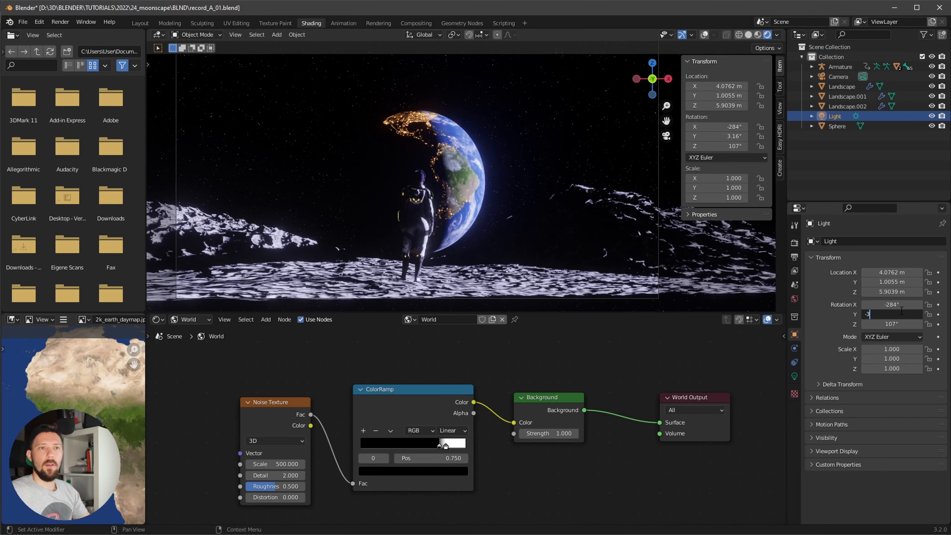
pyautogui.write('34')
pyautogui.press('Return')
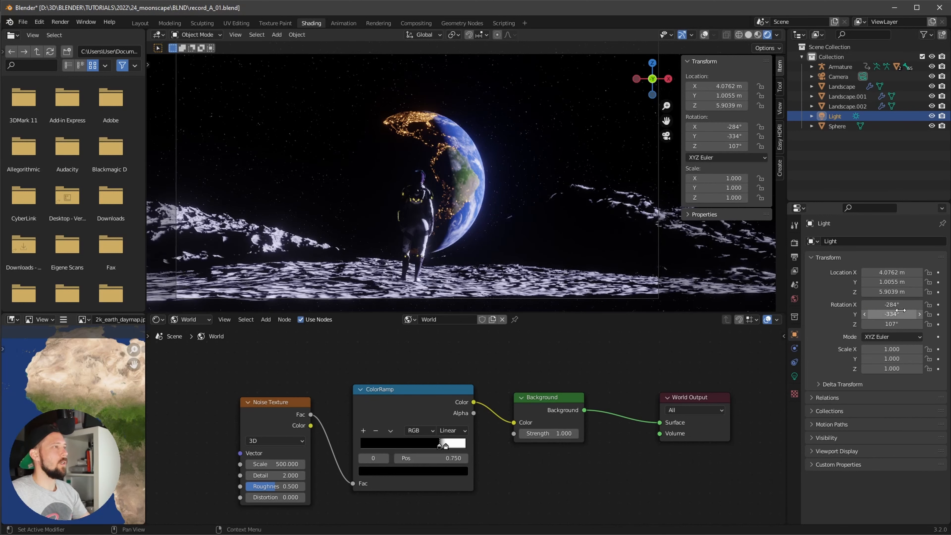
pyautogui.click(903, 324)
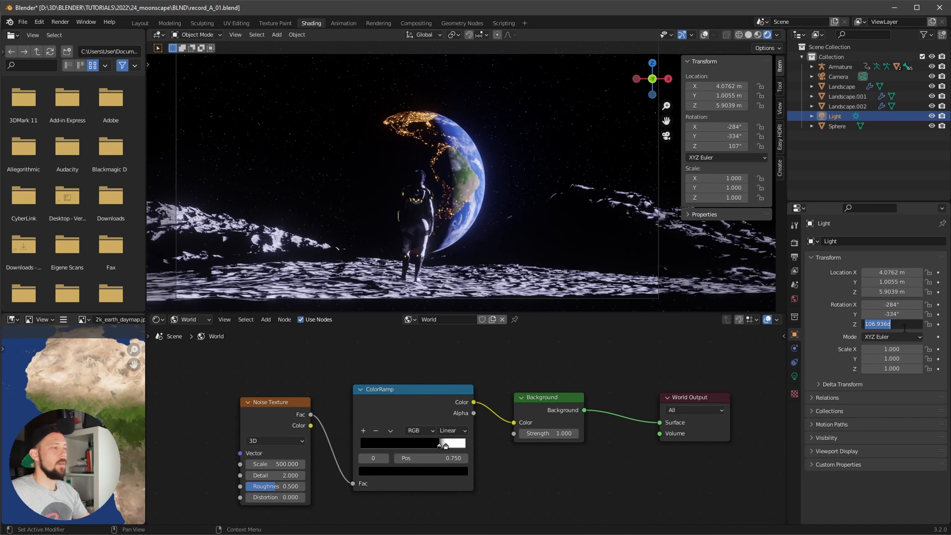
pyautogui.write('216')
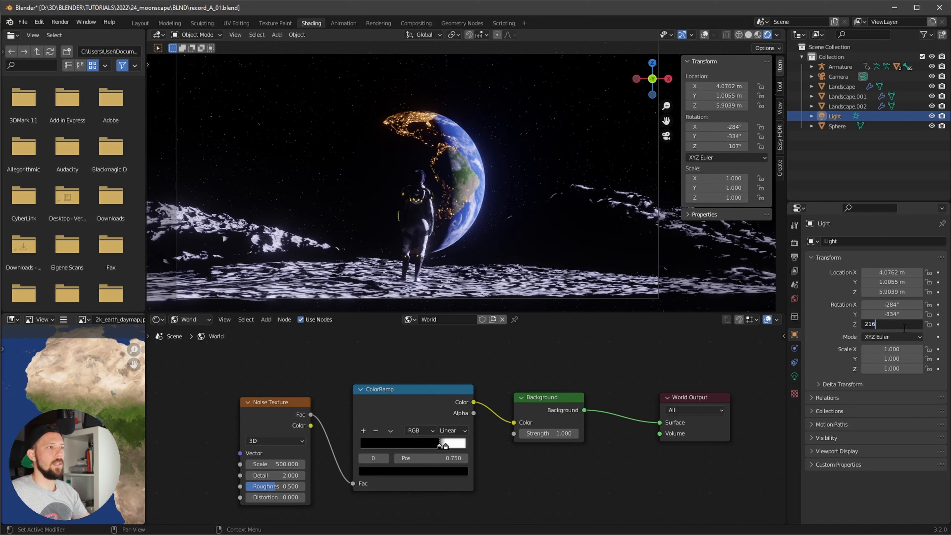
pyautogui.press('Return')
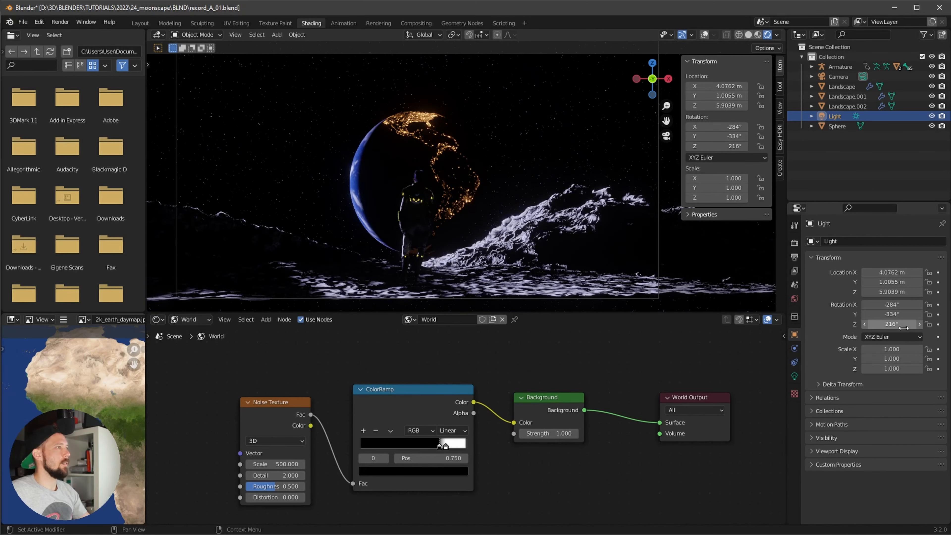
# - Examine the astronaut, the Earth's rim and the rocky landscape up close under the rotated sunlight
pyautogui.scroll(2, 554, 206)
pyautogui.scroll(4, 552, 201)
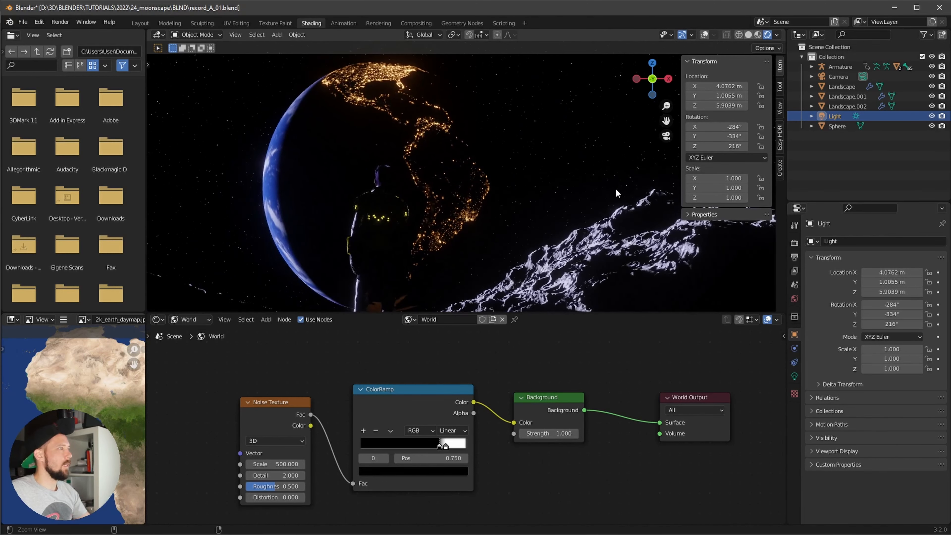
pyautogui.scroll(3, 503, 238)
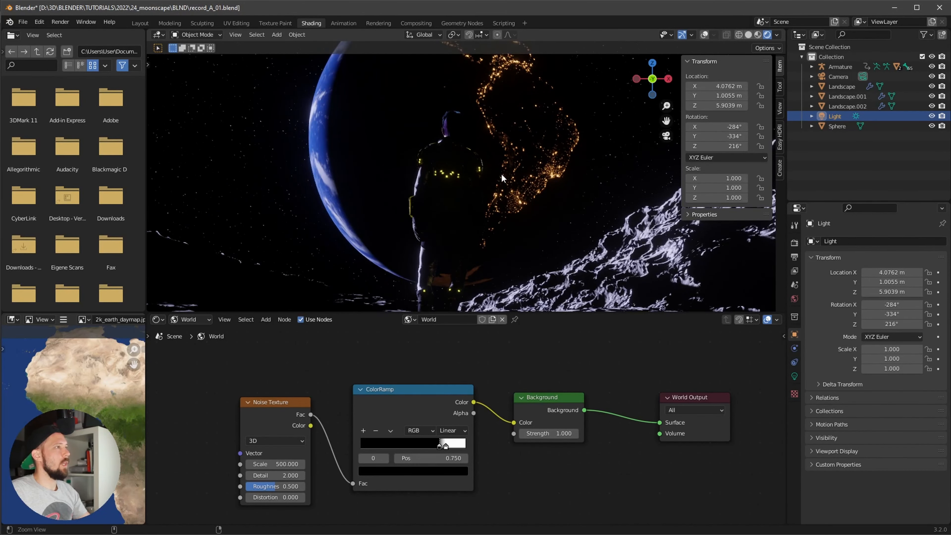
pyautogui.scroll(-5, 487, 247)
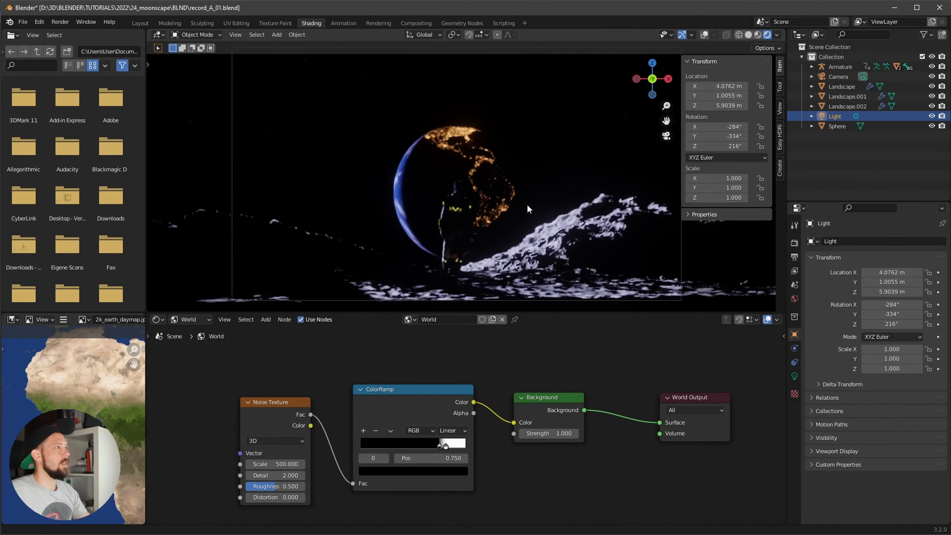
pyautogui.scroll(1, 475, 250)
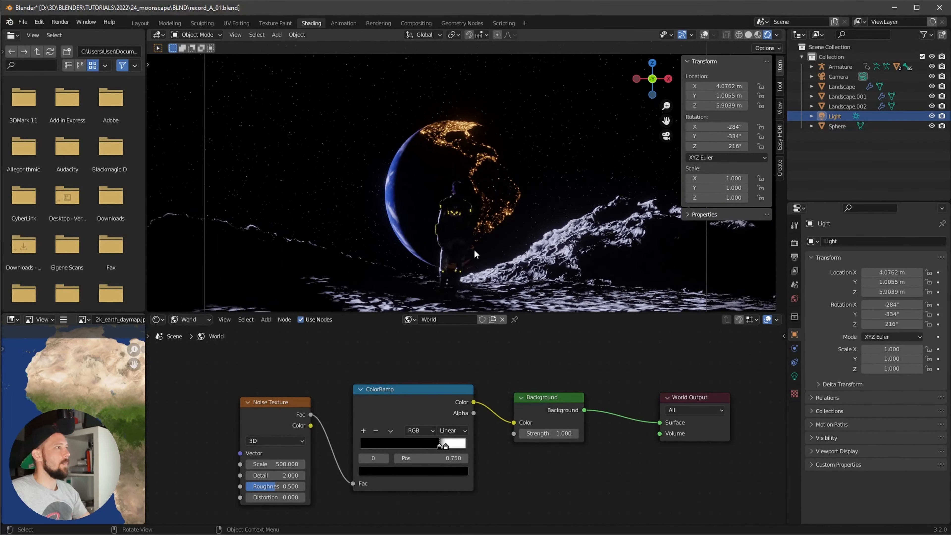
pyautogui.moveTo(623, 232); pyautogui.dragTo(571, 250, button='middle')
pyautogui.moveTo(558, 232)
pyautogui.keyDown('alt'); pyautogui.keyDown('shift'); pyautogui.mouseDown()
pyautogui.moveTo(651, 221)
pyautogui.moveTo(502, 260)
pyautogui.moveTo(549, 232)
pyautogui.mouseUp(); pyautogui.keyUp('shift'); pyautogui.keyUp('alt')
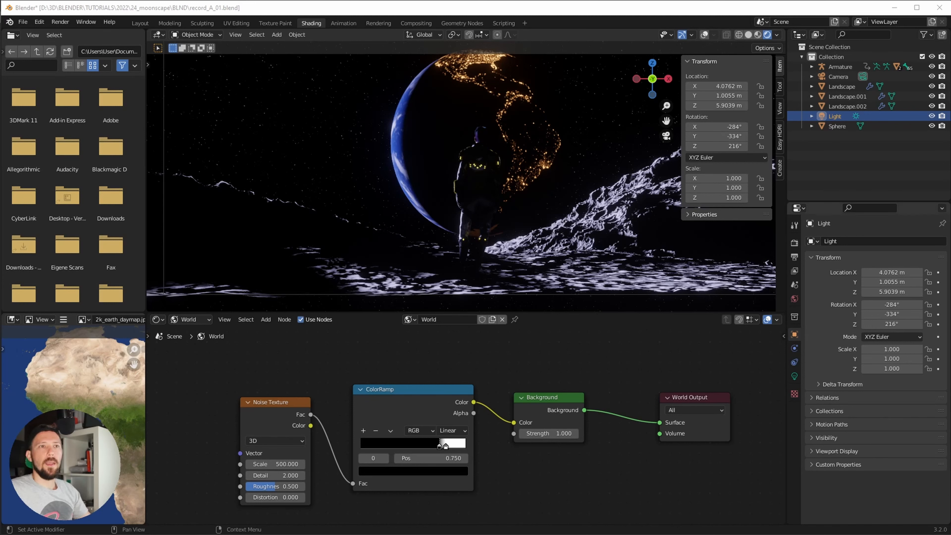
# - Deselect the light and hide the 3D viewport's sidebar
pyautogui.click(542, 225)
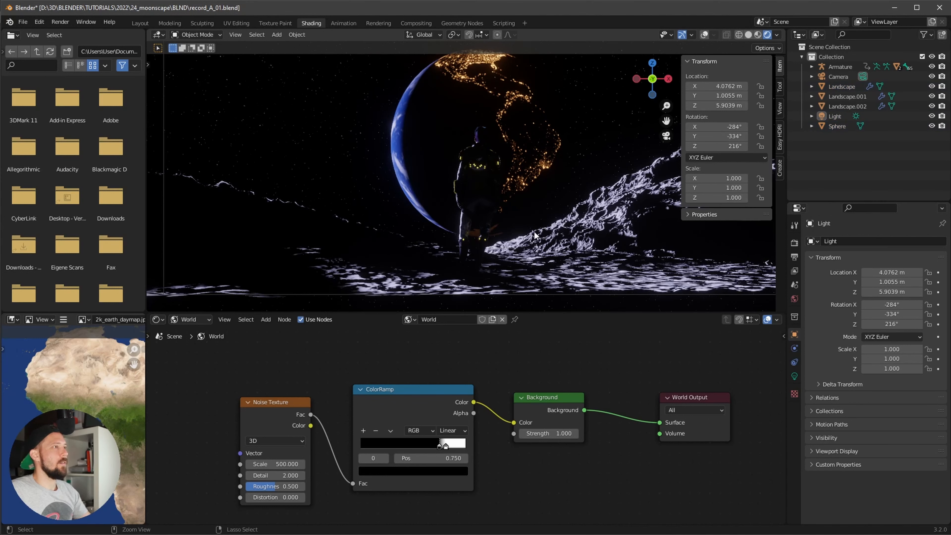
pyautogui.press('n')
pyautogui.scroll(-2, 539, 231)
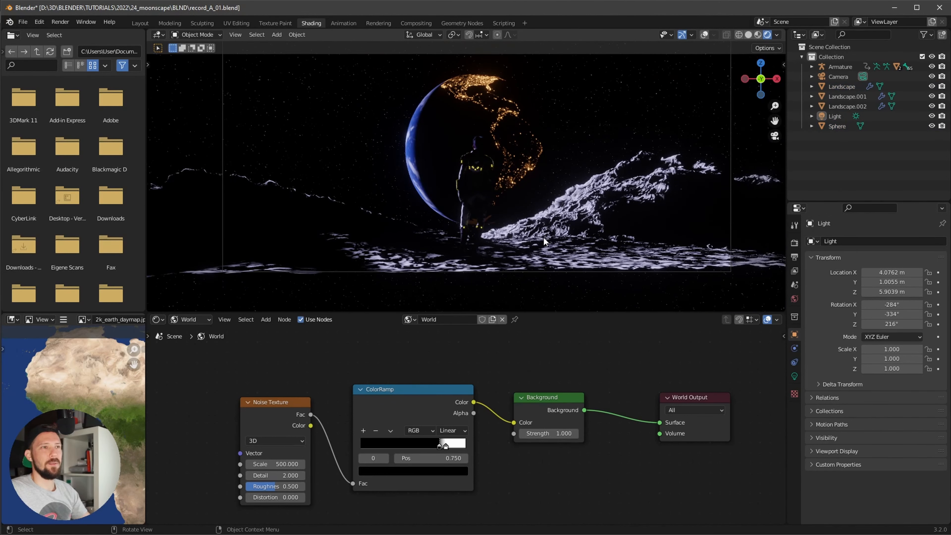
pyautogui.keyDown('shift'); pyautogui.moveTo(611, 197); pyautogui.dragTo(564, 217, button='middle'); pyautogui.keyUp('shift')
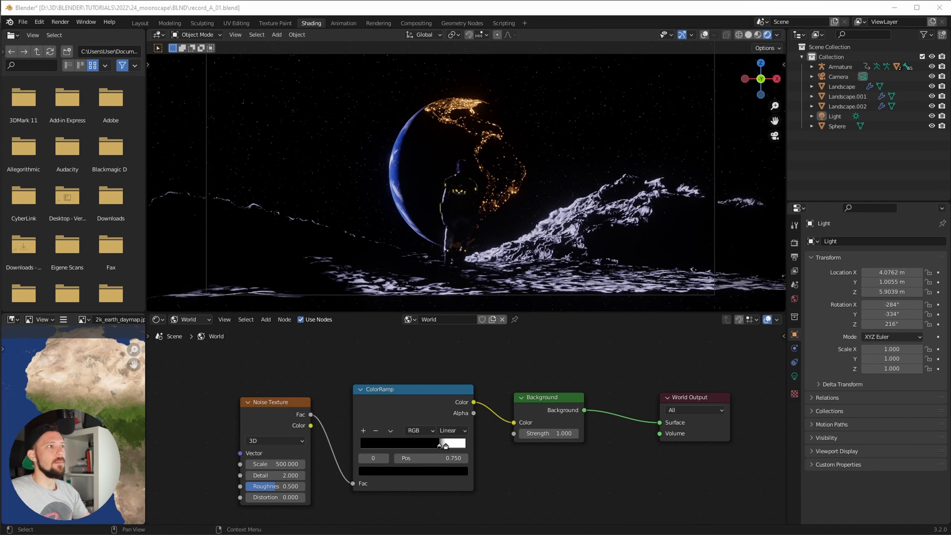
# - Rename the Light object as "sun"
pyautogui.click(834, 116)
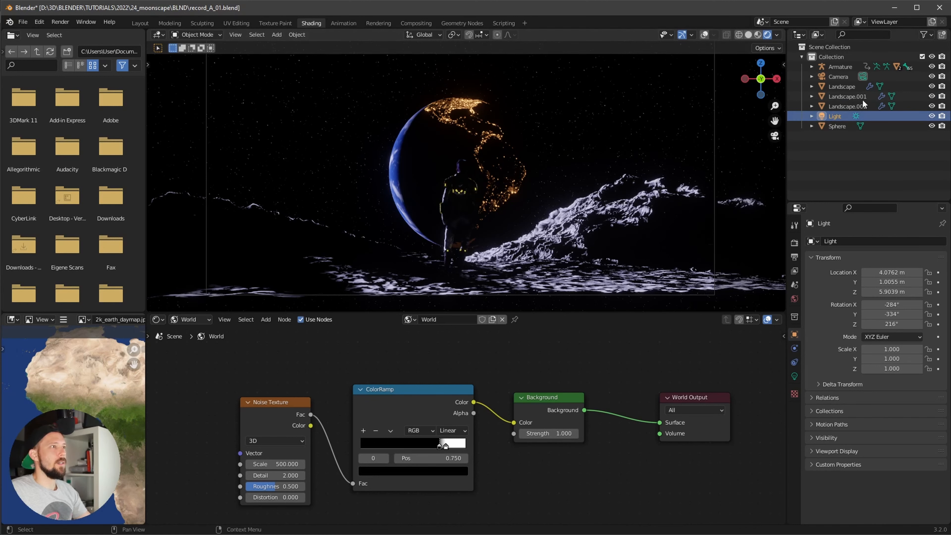
pyautogui.doubleClick(833, 116)
pyautogui.write('sun')
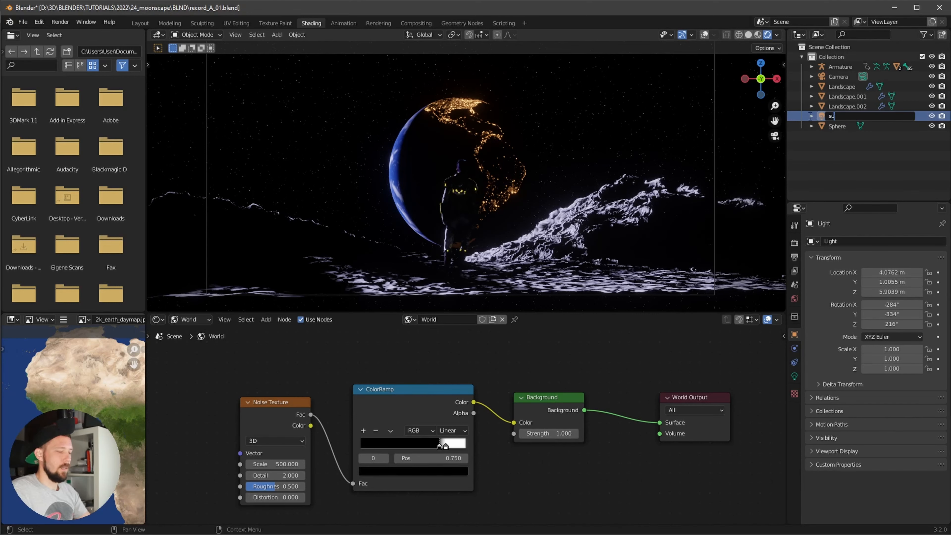
pyautogui.press('Return')
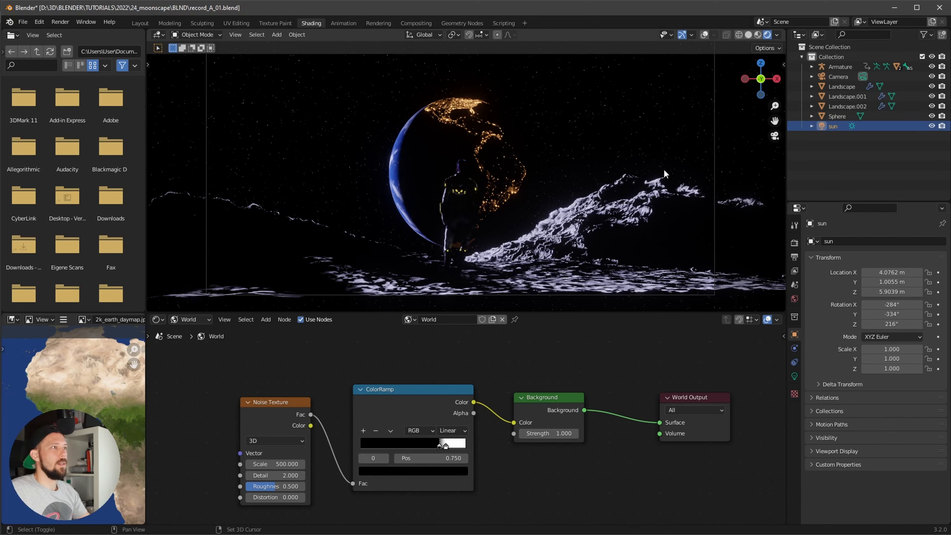
# - Duplicate the sun light in place and rename the copy as "fill"
pyautogui.hotkey('shift', 'd')
pyautogui.press('Escape')
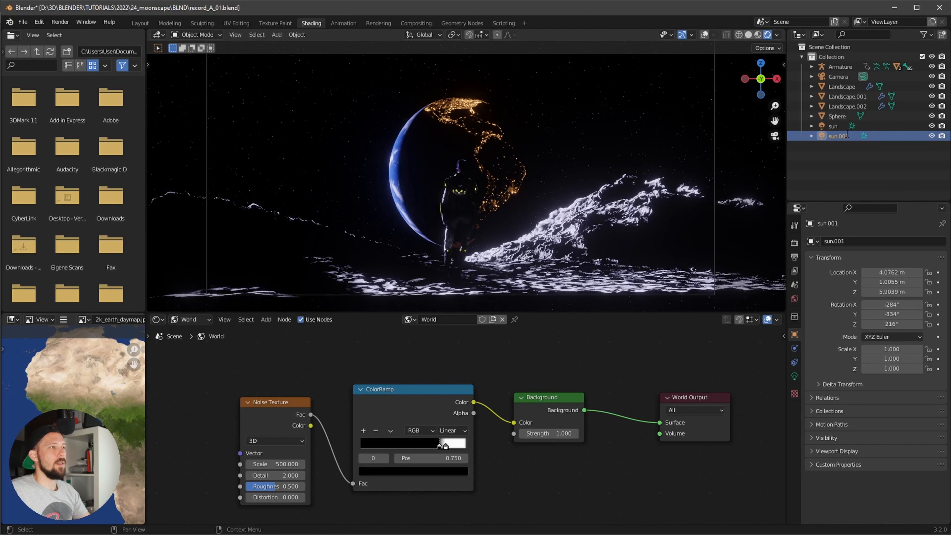
pyautogui.doubleClick(839, 136)
pyautogui.write('fill')
pyautogui.press('Return')
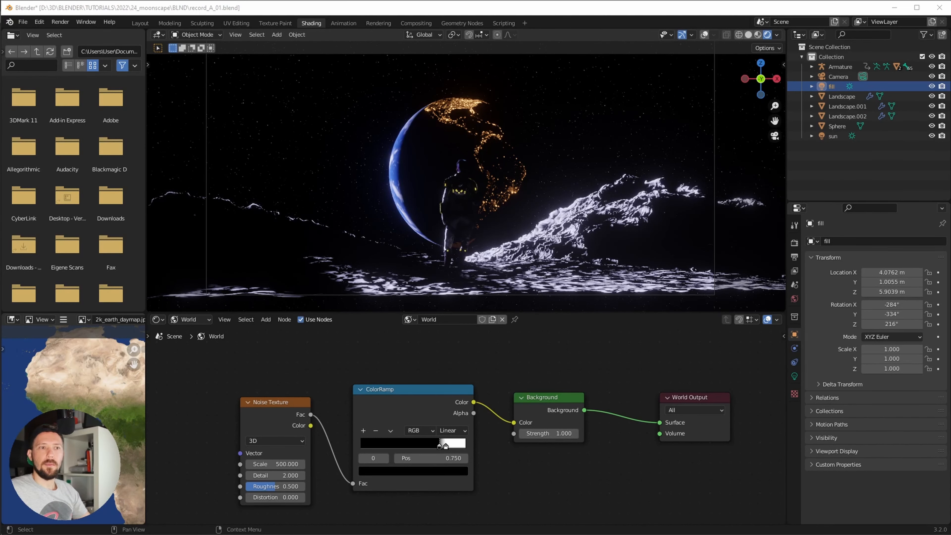
# - Set the fill light's Strength to 0.2 and its Specular to 1.00
pyautogui.click(794, 376)
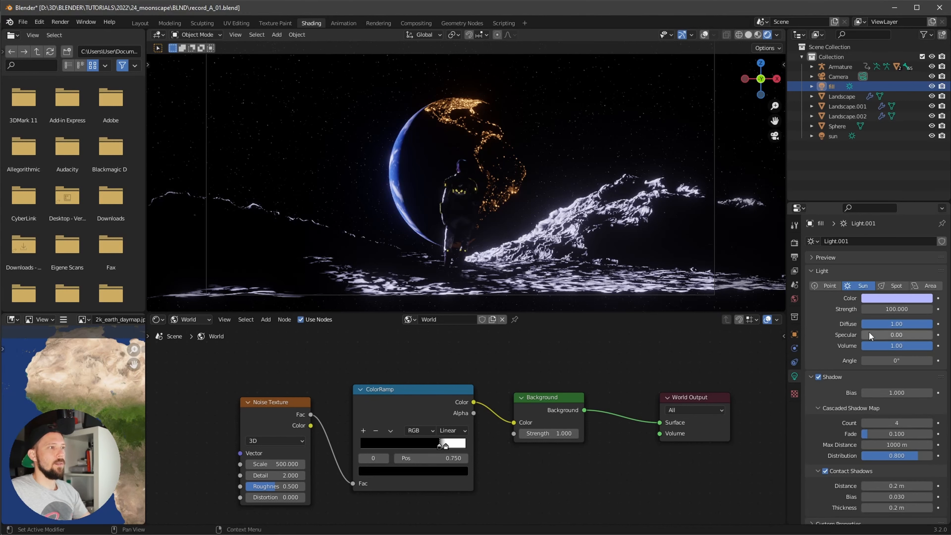
pyautogui.click(903, 309)
pyautogui.press('BackSpace')
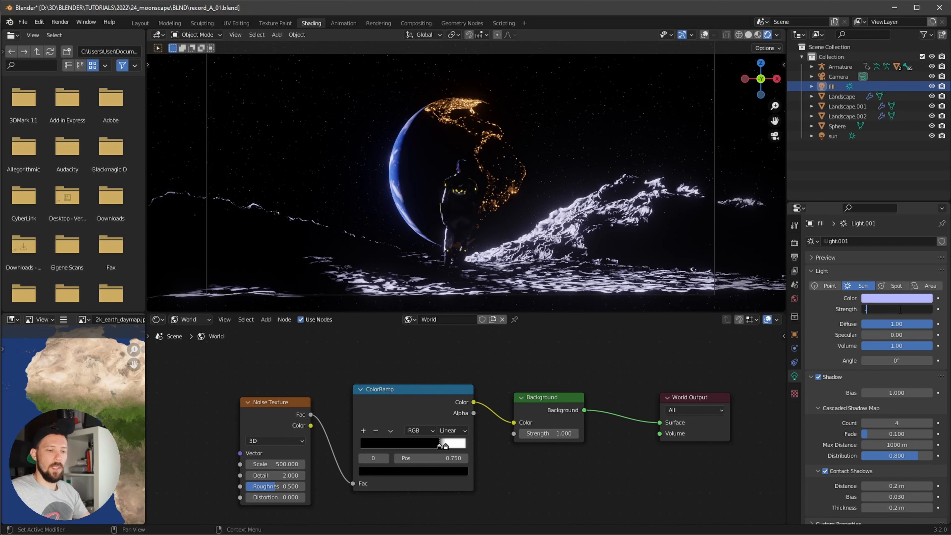
pyautogui.write('.2')
pyautogui.press('Return')
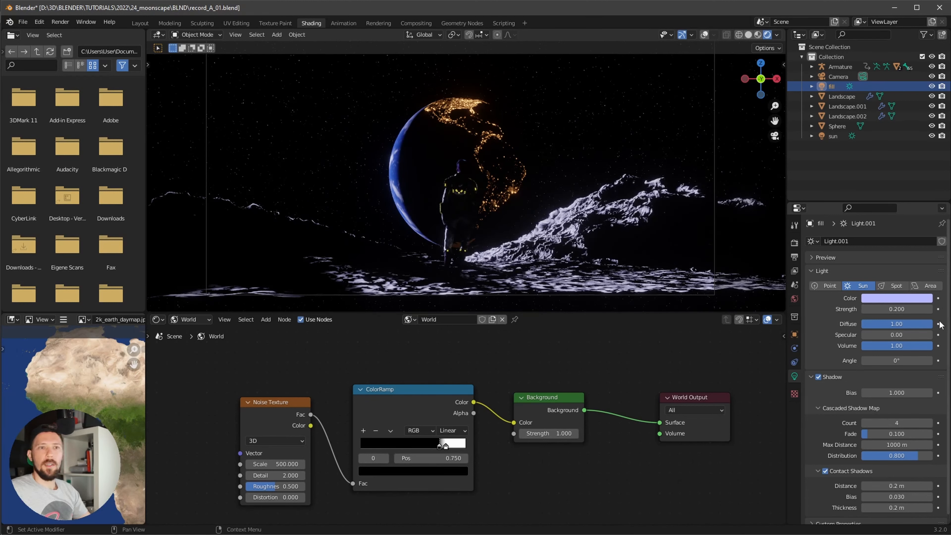
pyautogui.moveTo(874, 333); pyautogui.dragTo(946, 334)
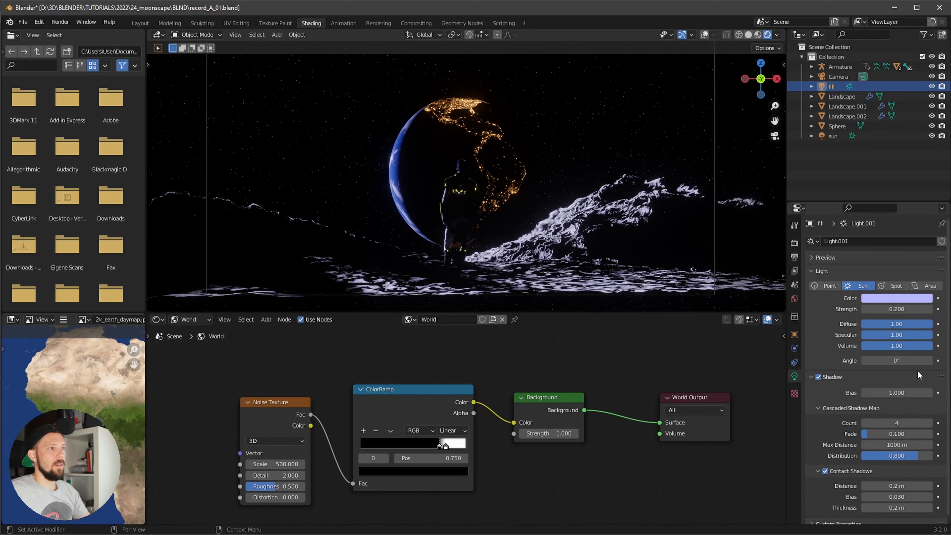
# - Set the fill light's Angle to 152° and turn off its Shadow
pyautogui.click(914, 361)
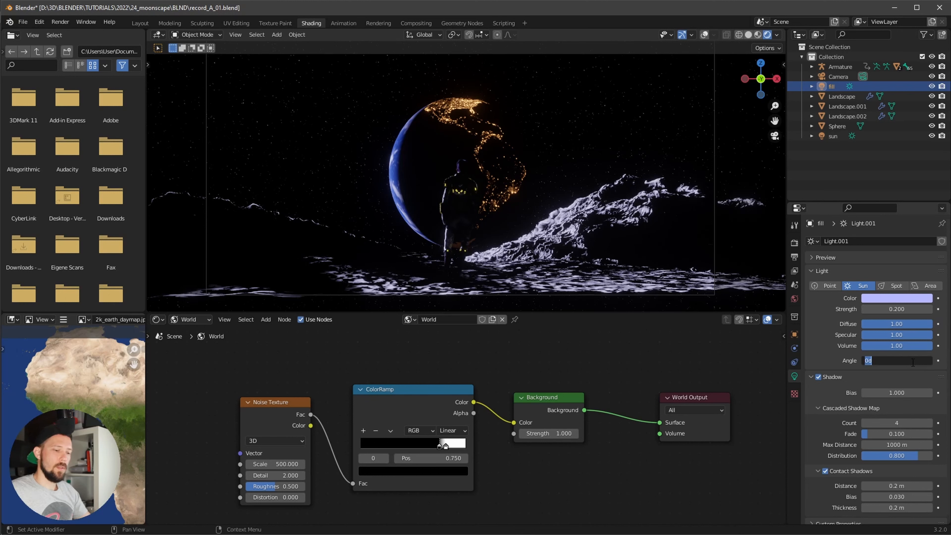
pyautogui.write('152')
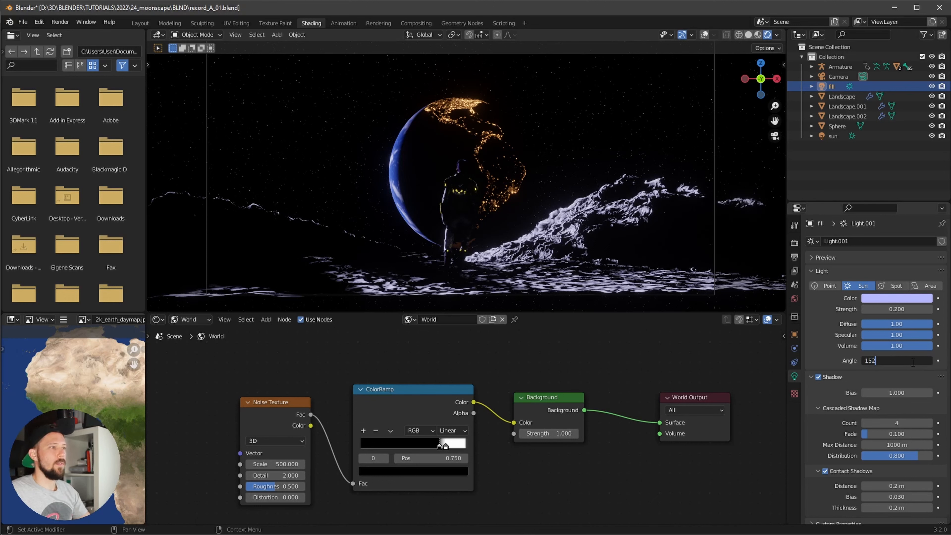
pyautogui.press('Return')
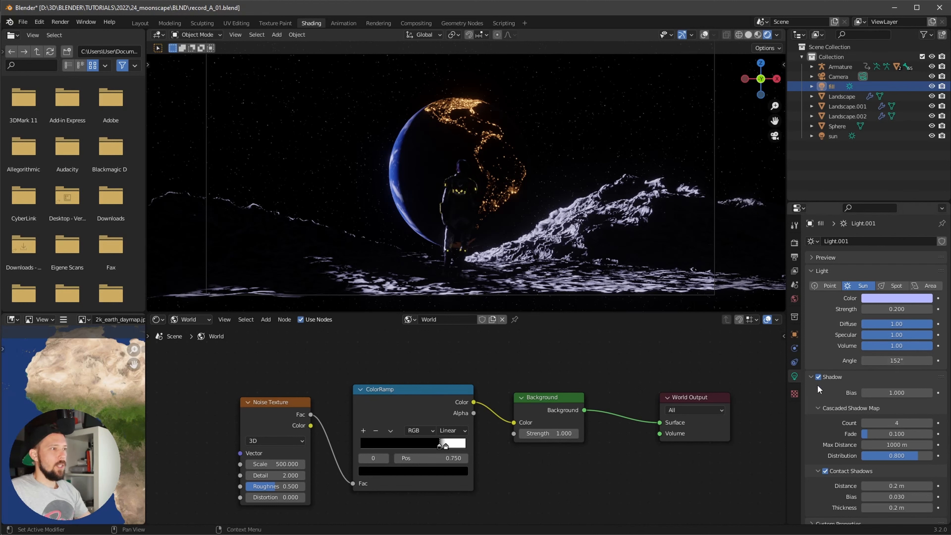
pyautogui.click(819, 377)
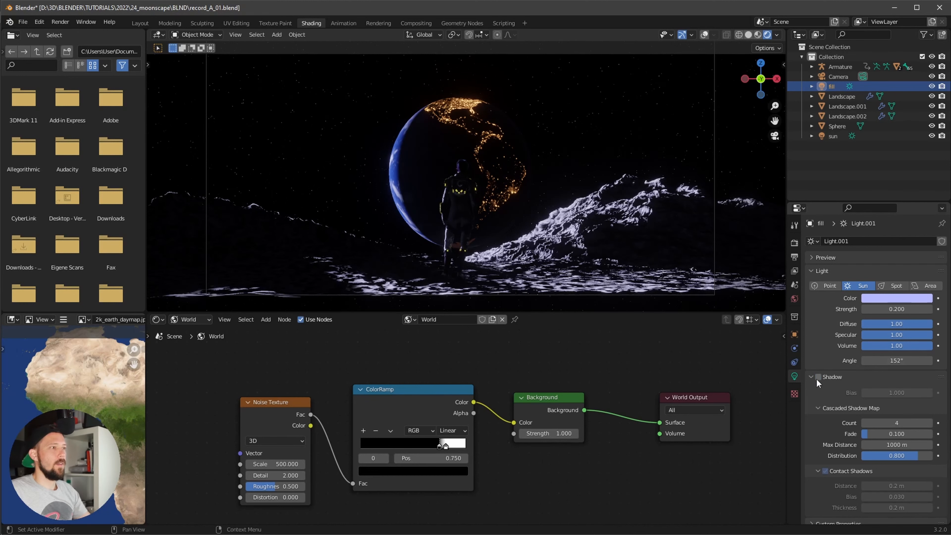
# - Set the fill light's rotation to X 39.5°, Y 0° and Z 393°
pyautogui.click(795, 334)
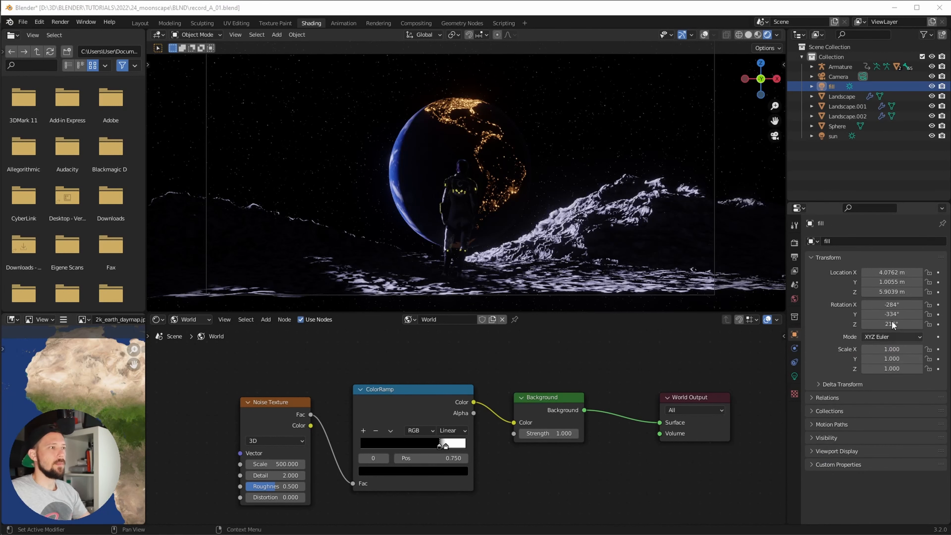
pyautogui.click(898, 305)
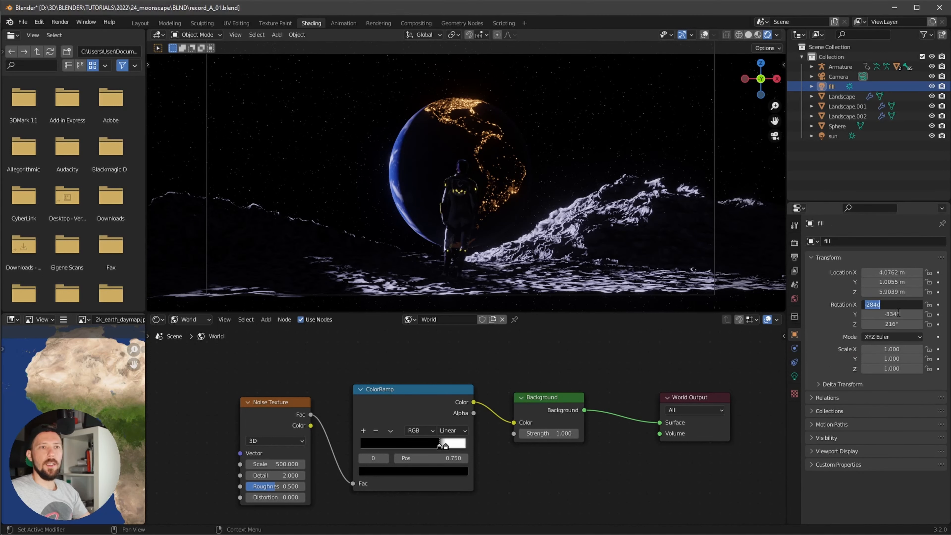
pyautogui.write('39')
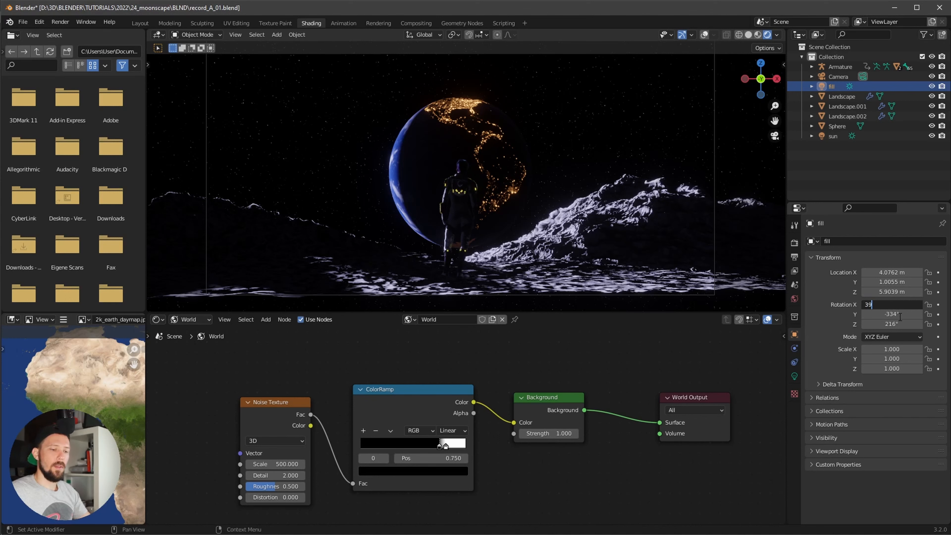
pyautogui.write('.5')
pyautogui.press('Return')
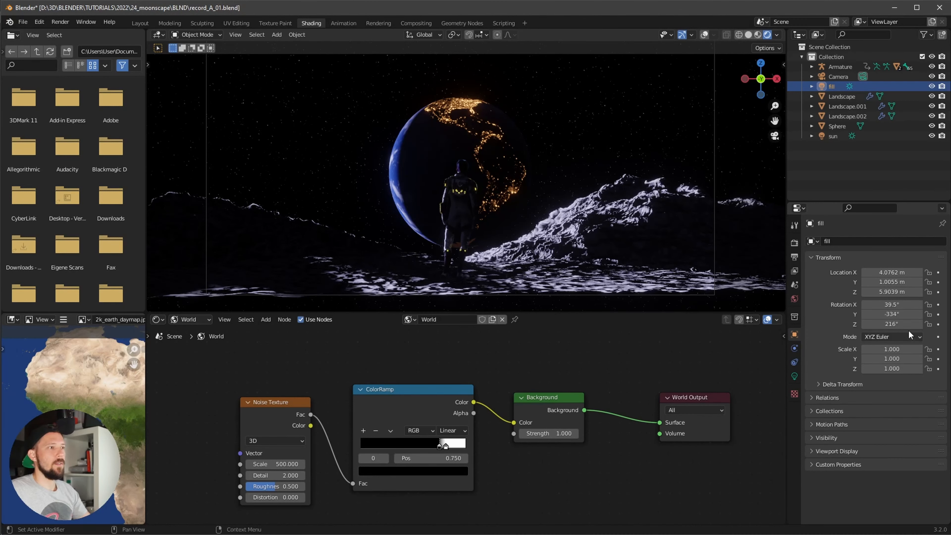
pyautogui.click(891, 314)
pyautogui.write('0')
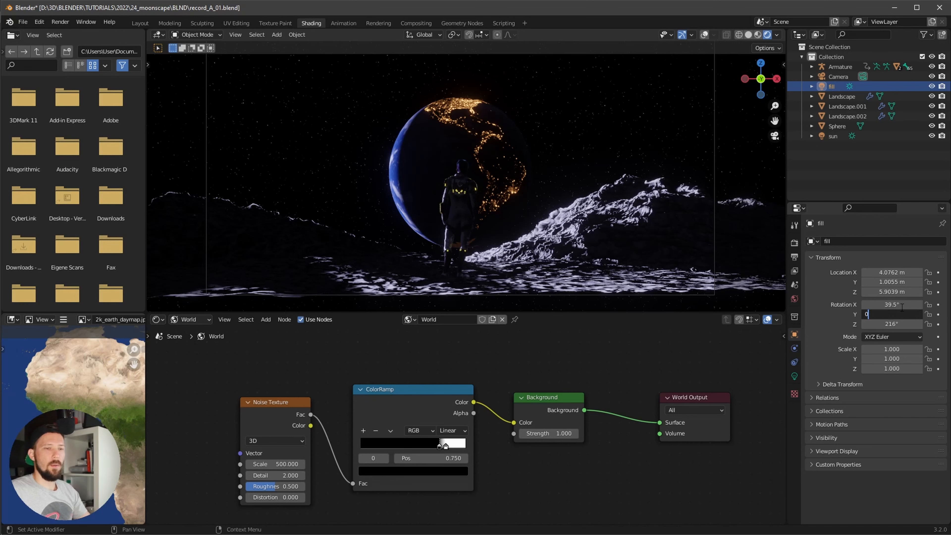
pyautogui.press('Tab')
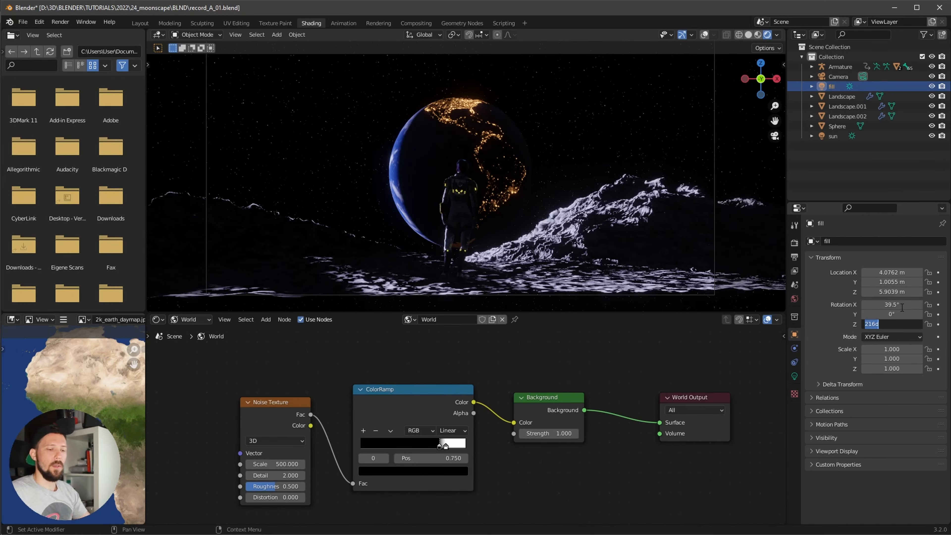
pyautogui.write('393')
pyautogui.press('Return')
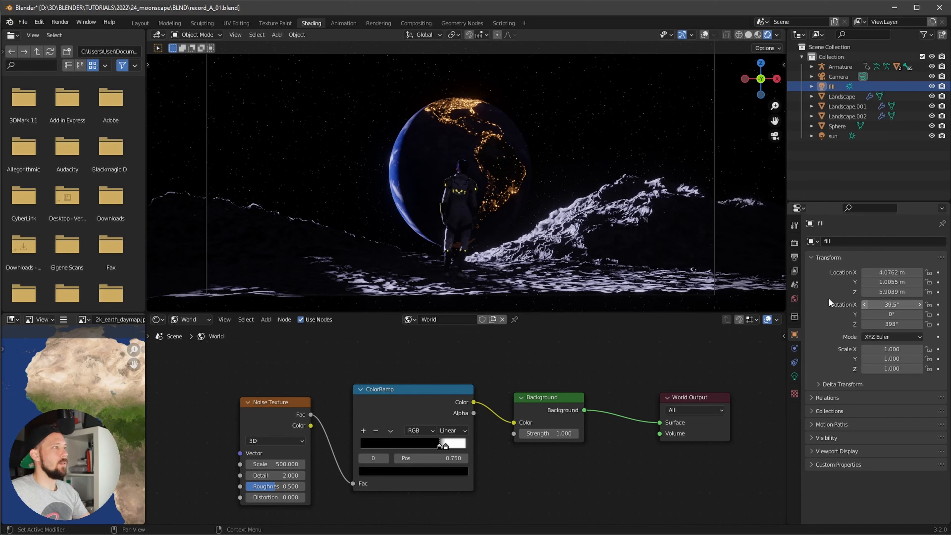
# - Try a Strength of 1 for the fill light and return it to 0.2
pyautogui.click(795, 376)
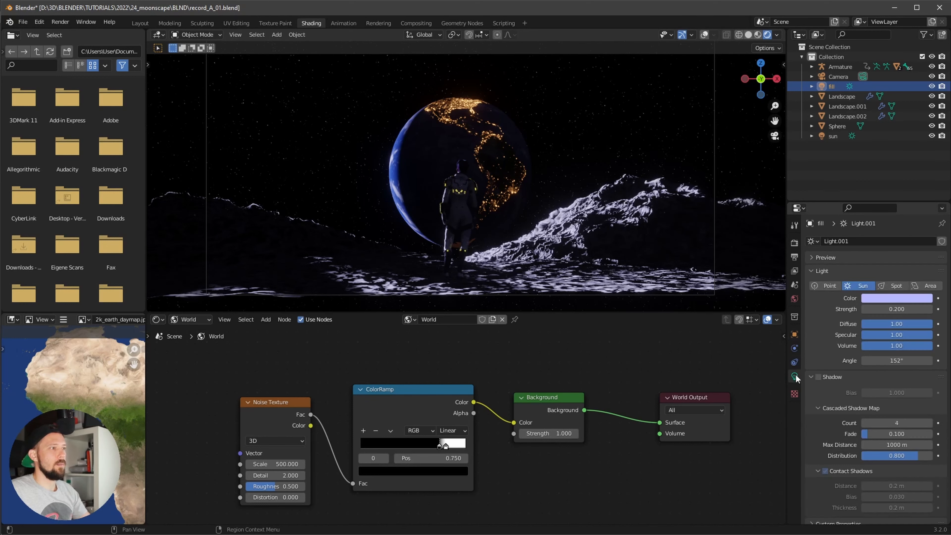
pyautogui.click(906, 308)
pyautogui.write('1')
pyautogui.press('Return')
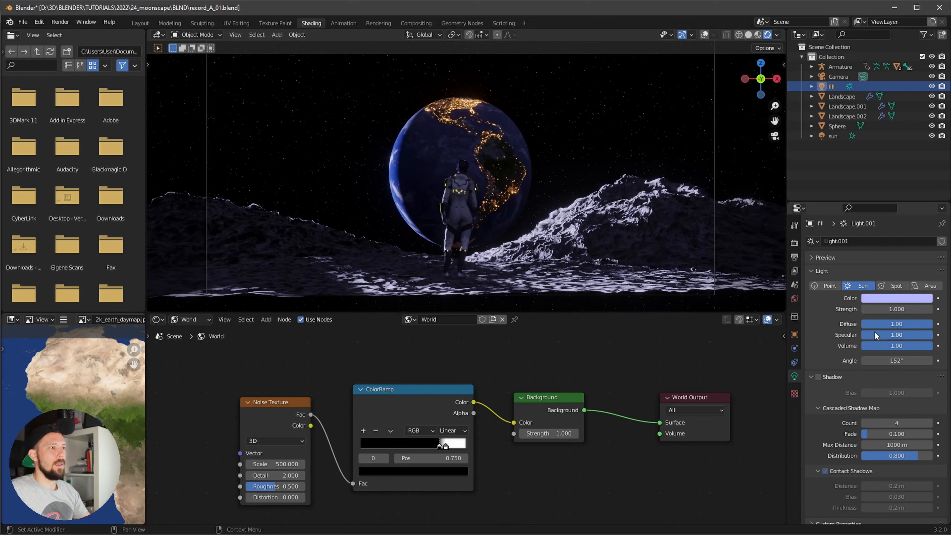
pyautogui.scroll(1, 563, 243)
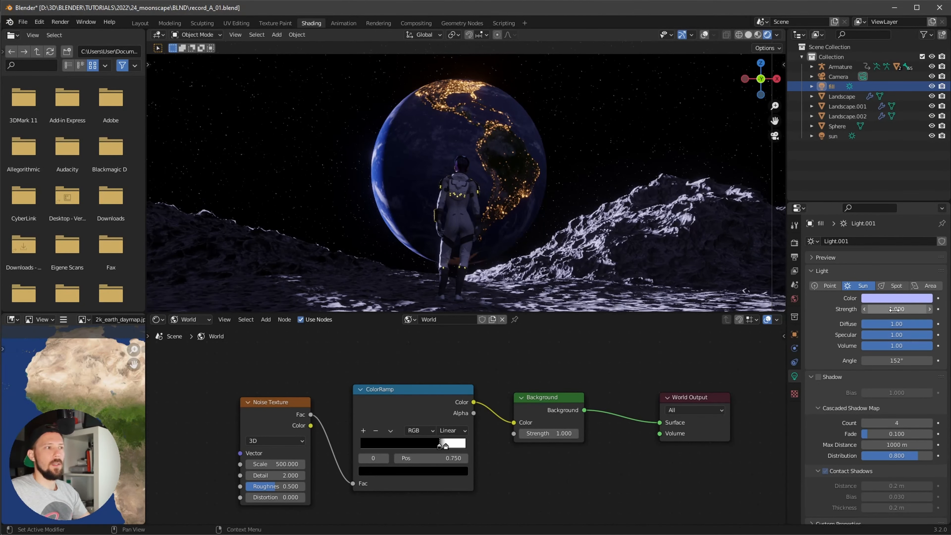
pyautogui.moveTo(923, 312); pyautogui.dragTo(895, 311)
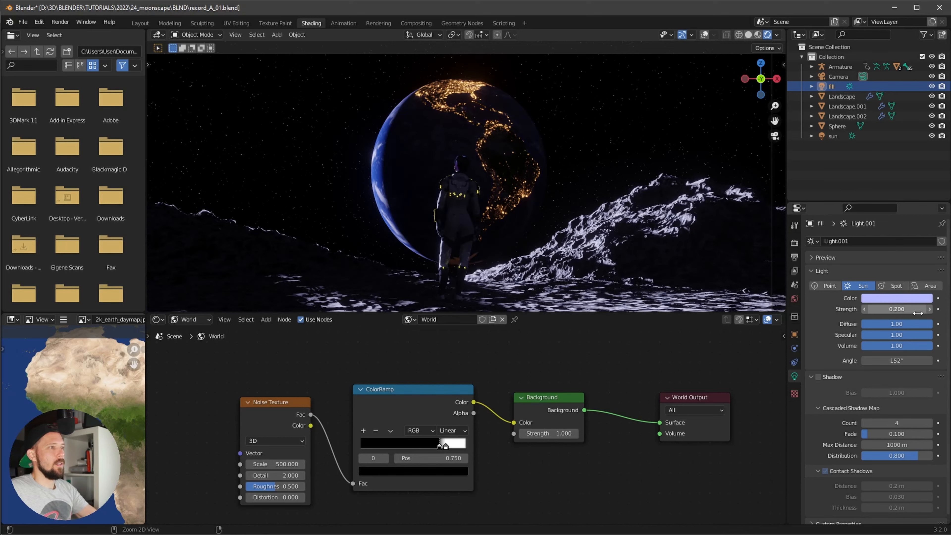
# - Compare the scene with the fill light hidden and shown, leaving it visible, and check the camera view
pyautogui.click(932, 87)
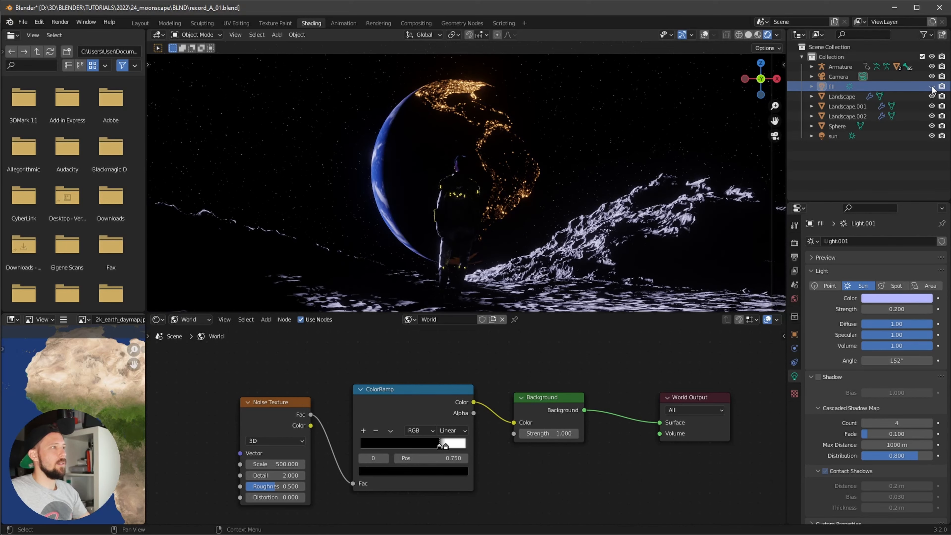
pyautogui.click(933, 86)
pyautogui.click(933, 86)
pyautogui.click(932, 86)
pyautogui.click(932, 87)
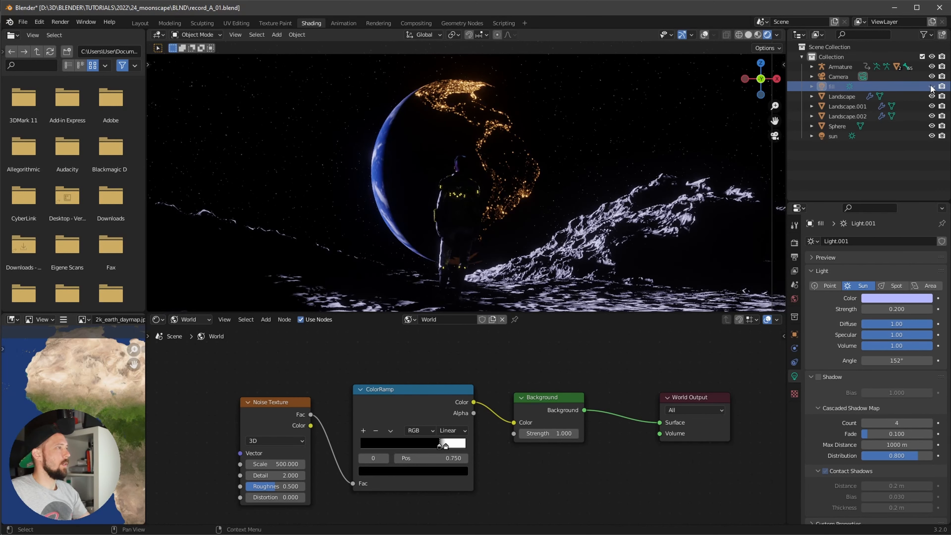
pyautogui.click(932, 86)
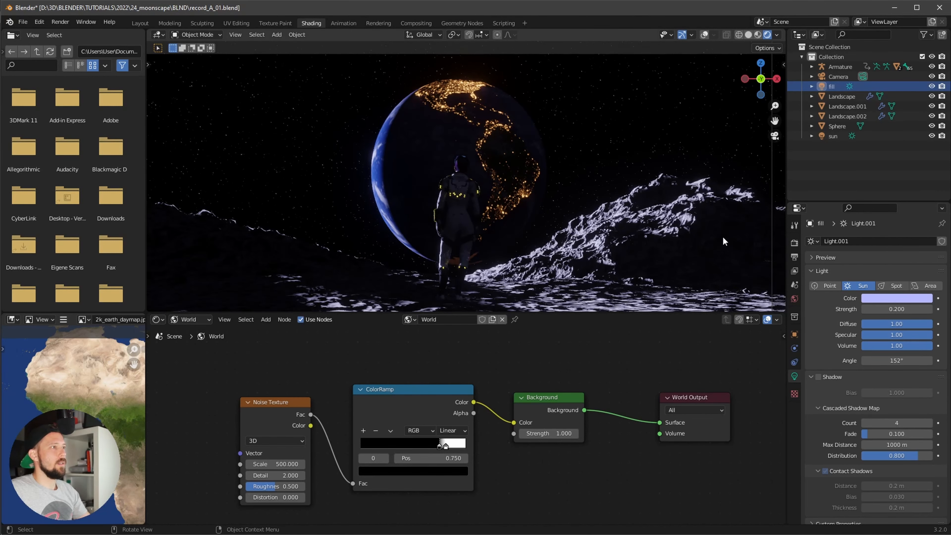
pyautogui.press('KP_0')
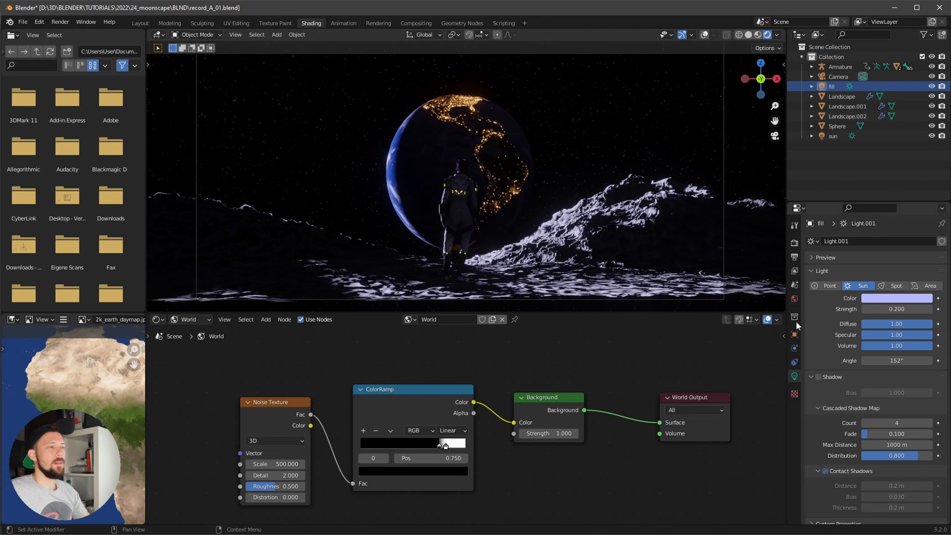
pyautogui.scroll(2, 510, 170)
pyautogui.keyDown('shift'); pyautogui.moveTo(506, 171); pyautogui.dragTo(541, 151, button='middle'); pyautogui.keyUp('shift')
pyautogui.scroll(-1, 525, 204)
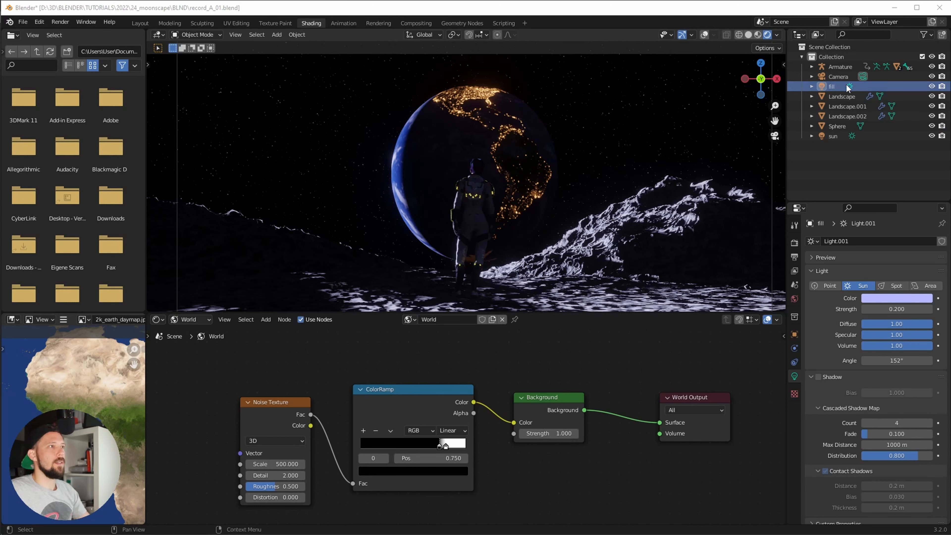
pyautogui.click(840, 125)
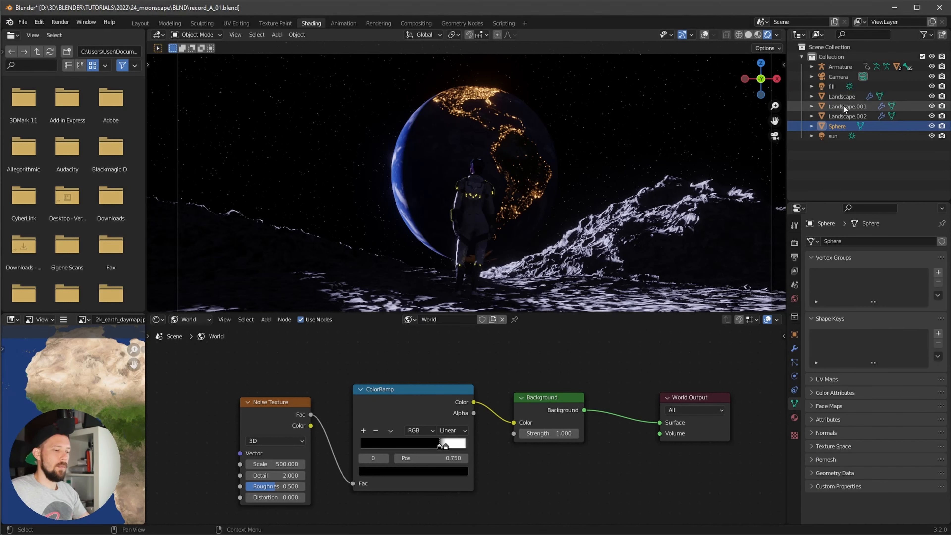
pyautogui.press('a')
pyautogui.press('h')
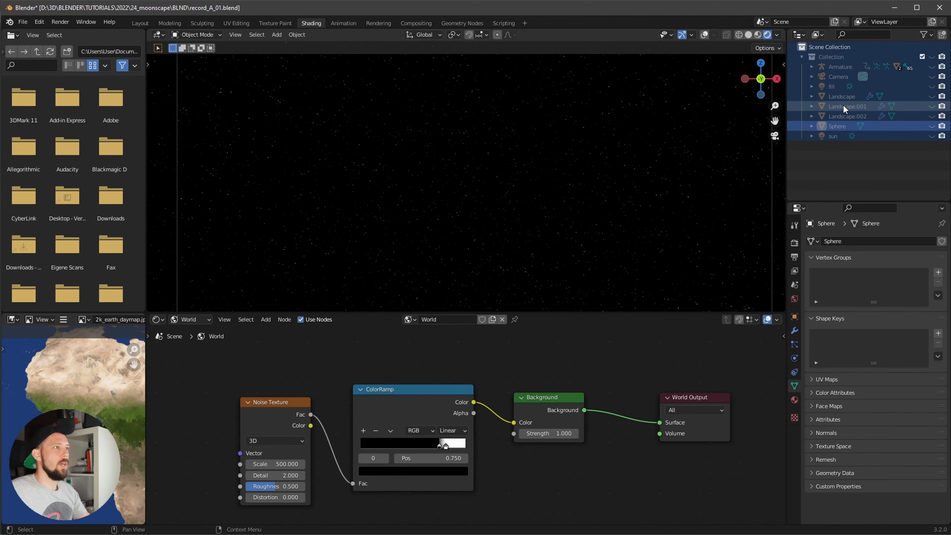
pyautogui.hotkey('alt', 'h')
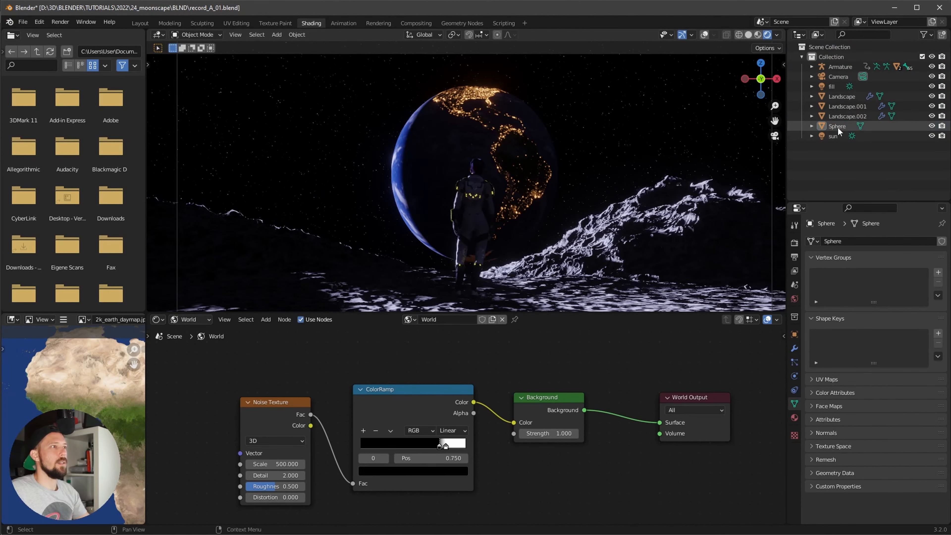
# - Rename the Sphere object as "earth" and duplicate it in place
pyautogui.click(837, 126)
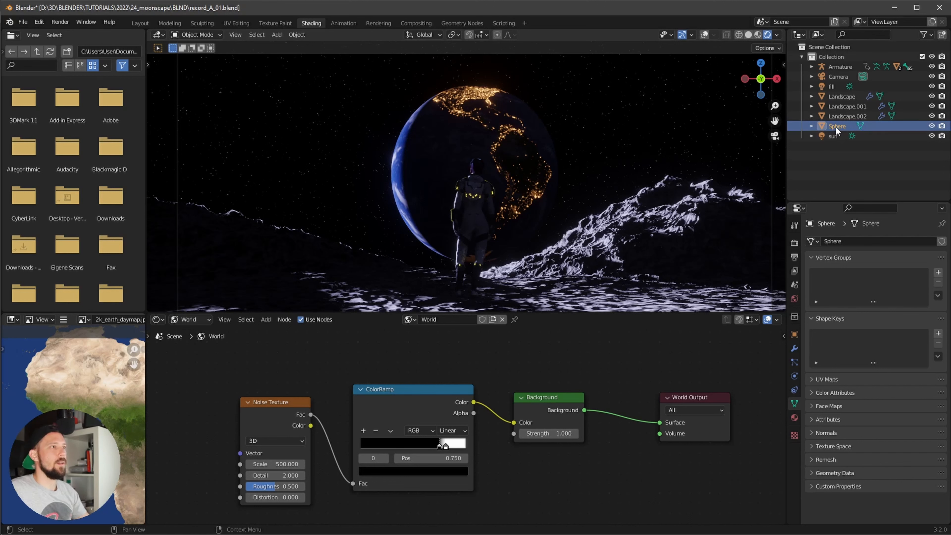
pyautogui.doubleClick(838, 126)
pyautogui.write('ear')
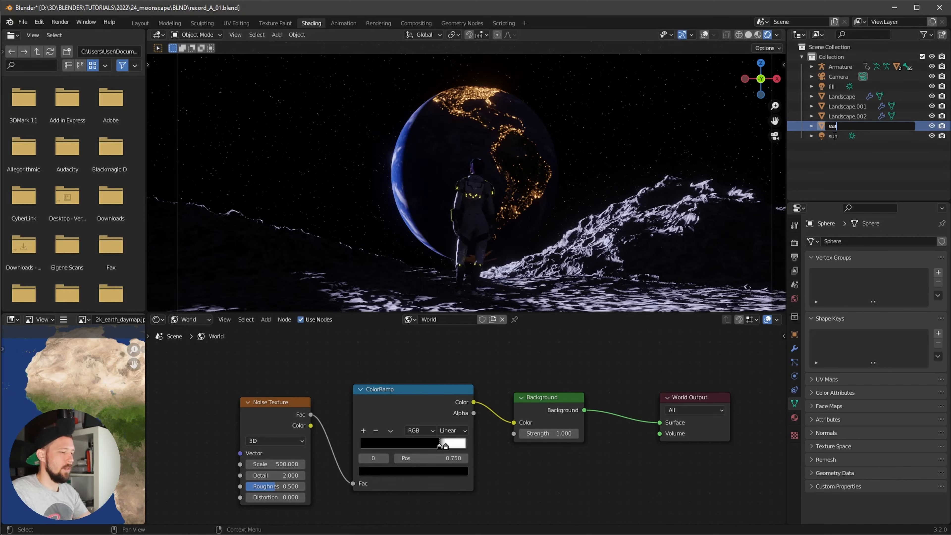
pyautogui.write('th')
pyautogui.press('Return')
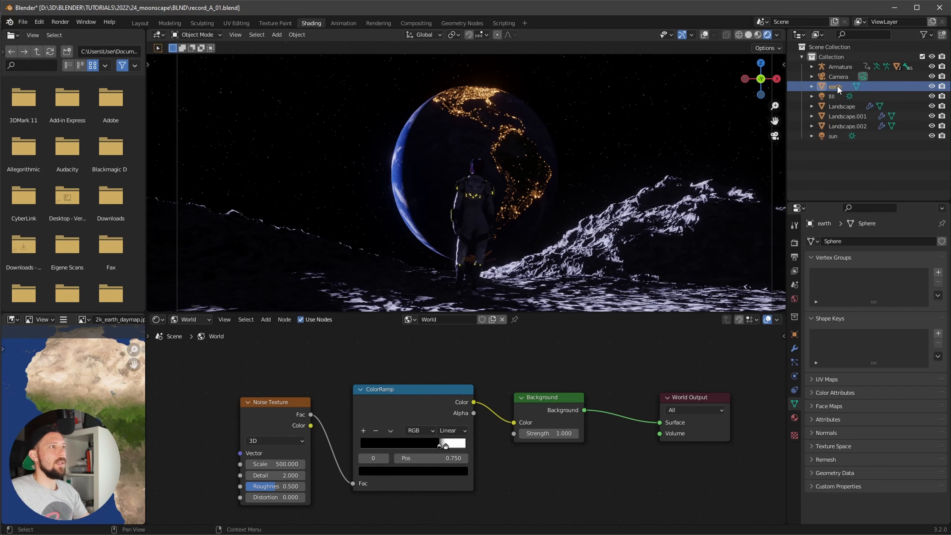
pyautogui.hotkey('shift', 'd')
pyautogui.press('Escape')
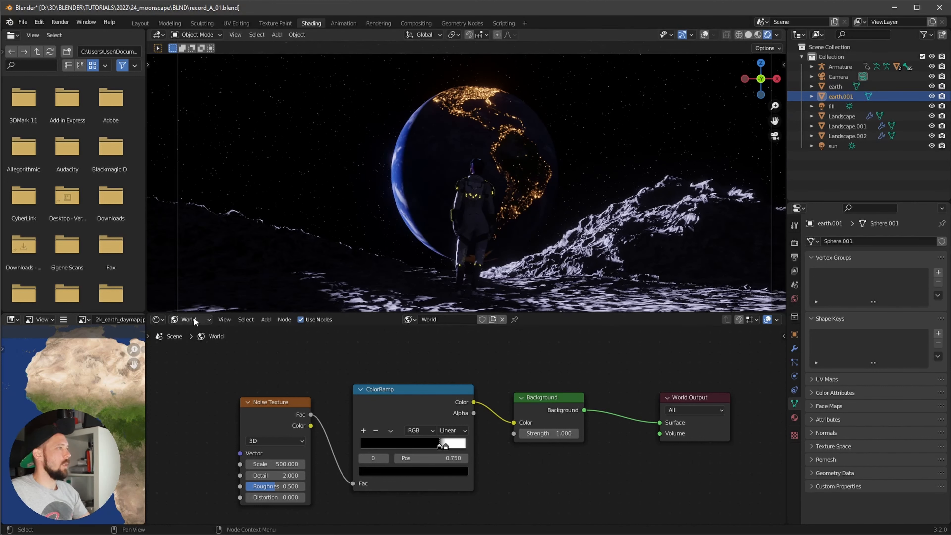
# - Show the object's shader nodes and replace the duplicate's m_earth material with a new material named "m_atmo"
pyautogui.click(195, 322)
pyautogui.click(197, 331)
pyautogui.keyDown('ctrl'); pyautogui.moveTo(480, 338); pyautogui.dragTo(410, 433, button='middle'); pyautogui.keyUp('ctrl')
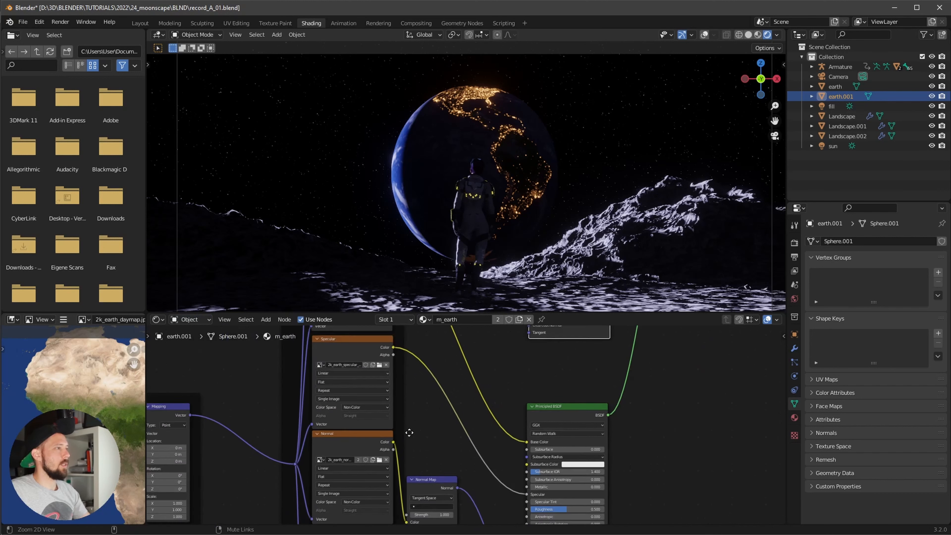
pyautogui.click(529, 320)
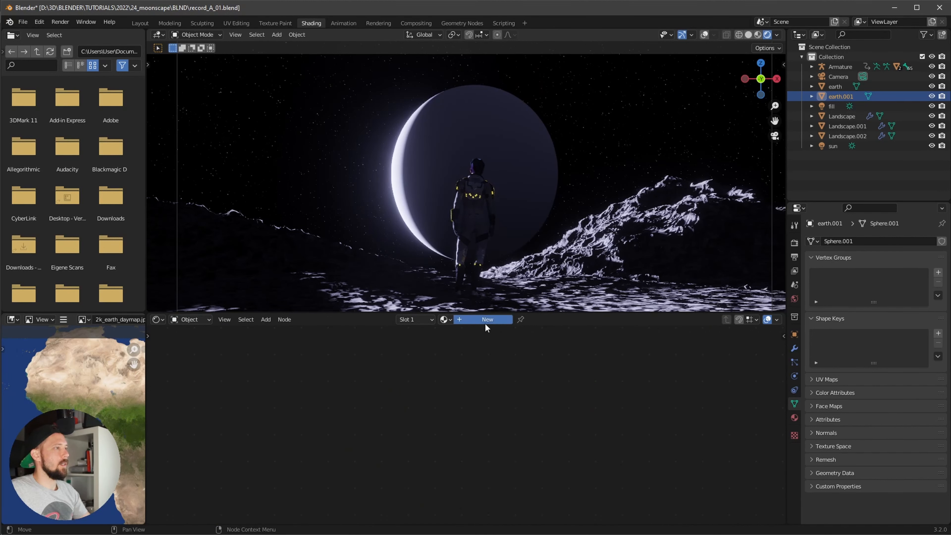
pyautogui.click(486, 319)
pyautogui.doubleClick(468, 320)
pyautogui.write('M')
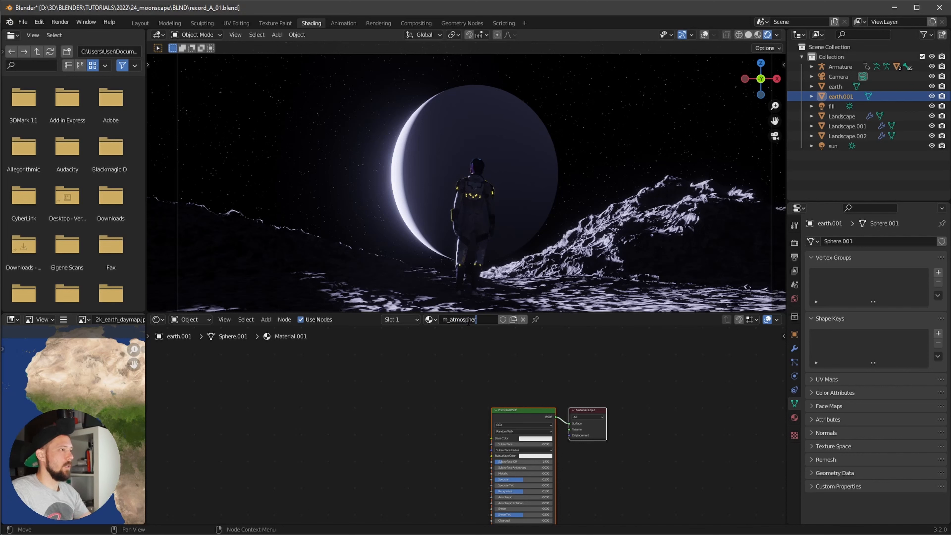
pyautogui.press('Return')
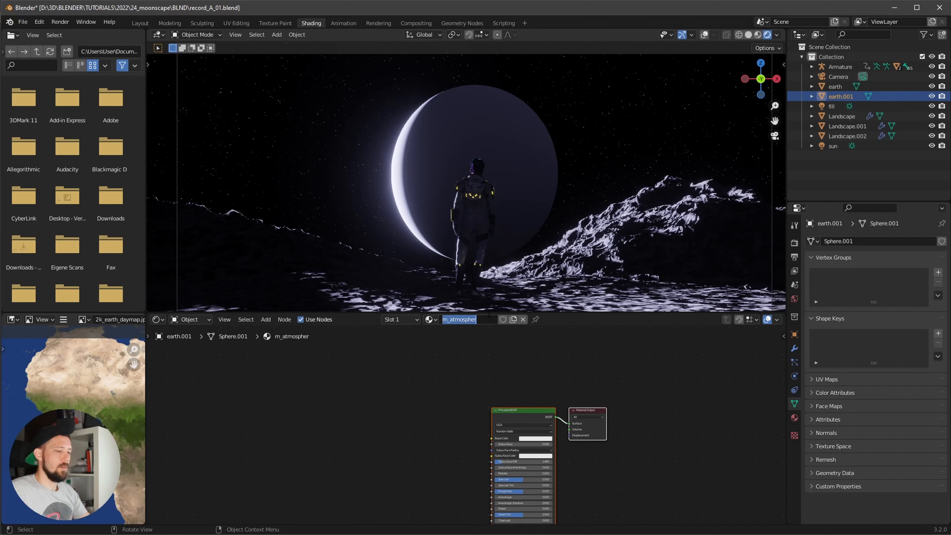
pyautogui.press('End')
pyautogui.press('BackSpace')
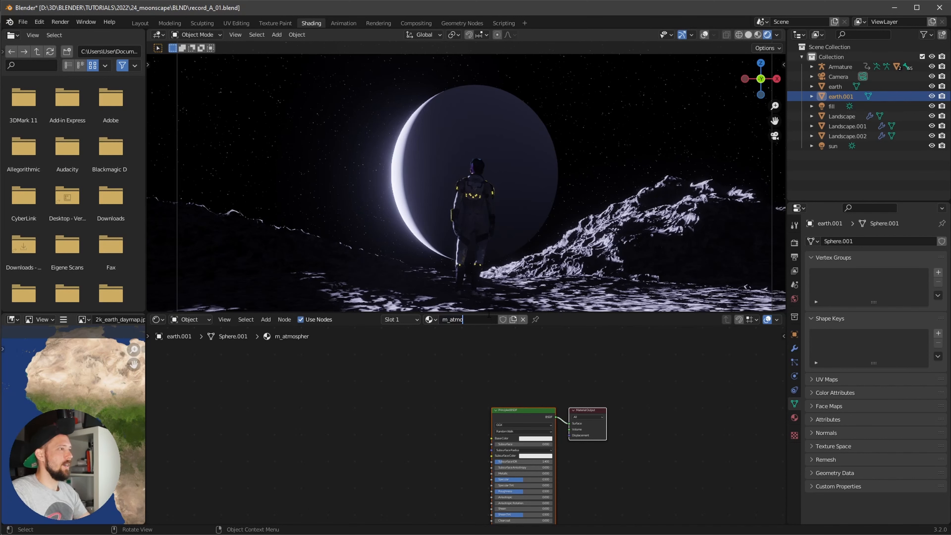
pyautogui.press('Return')
# - Delete the Principled BSDF node from the m_atmo material
pyautogui.moveTo(437, 395); pyautogui.dragTo(423, 352, button='middle')
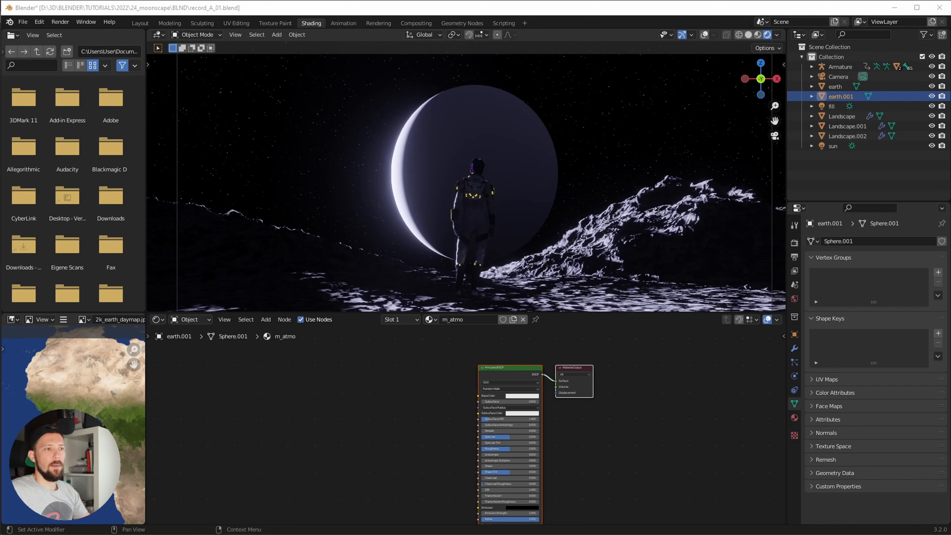
pyautogui.click(526, 375)
pyautogui.press('x')
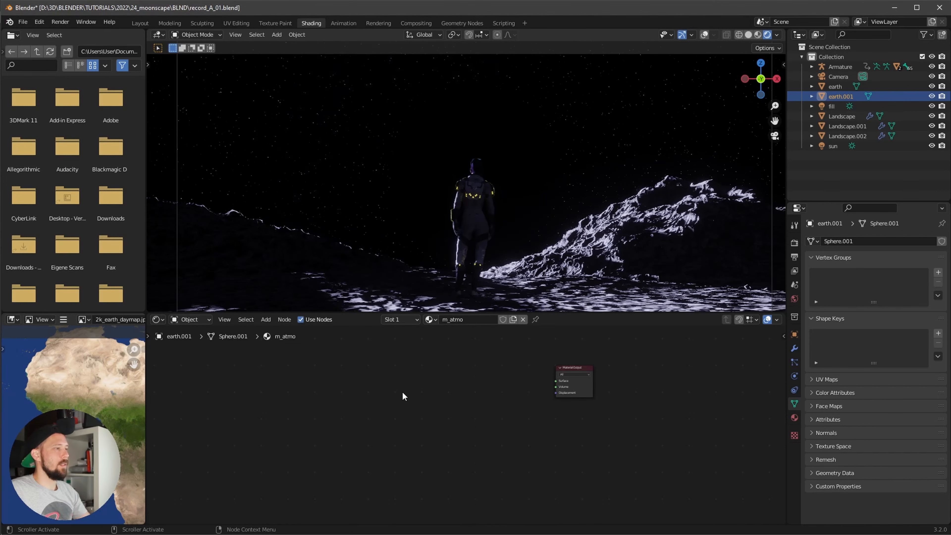
# - Add a Fresnel node to the m_atmo material, placed well to the left of the Material Output node
pyautogui.hotkey('shift', 'a')
pyautogui.click(397, 392)
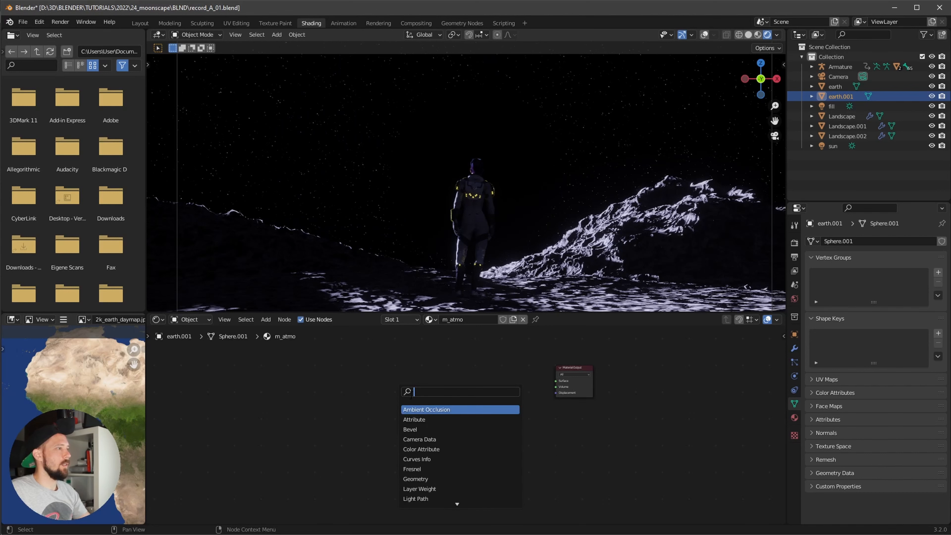
pyautogui.write('fres')
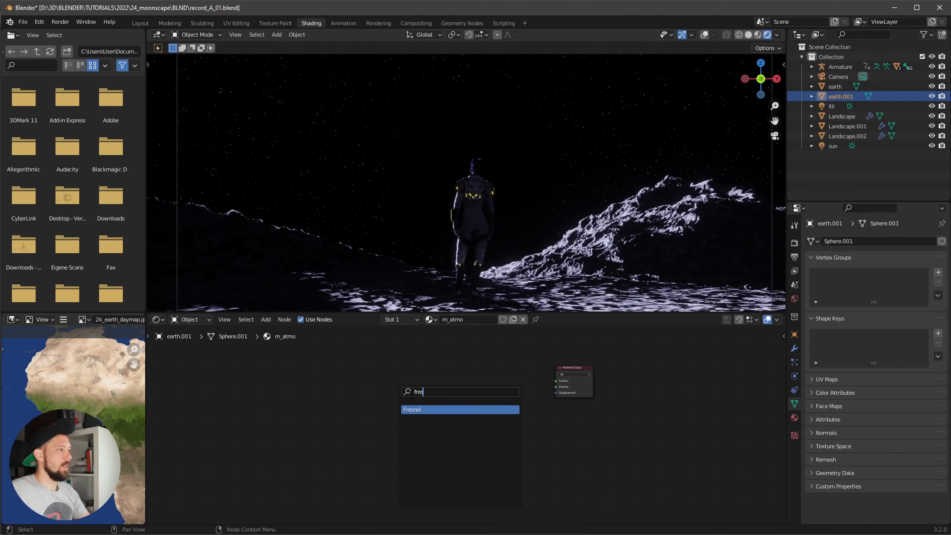
pyautogui.press('Return')
pyautogui.click(366, 394)
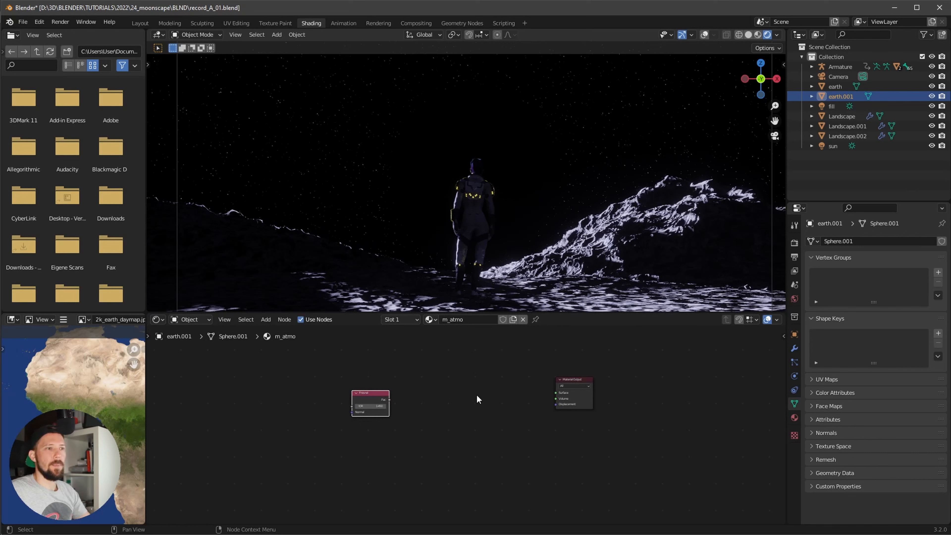
# - Add a ColorRamp node with its Fac input connected to the Fresnel node's Fac output
pyautogui.scroll(2, 464, 401)
pyautogui.moveTo(376, 395); pyautogui.dragTo(430, 409)
pyautogui.write('ramp')
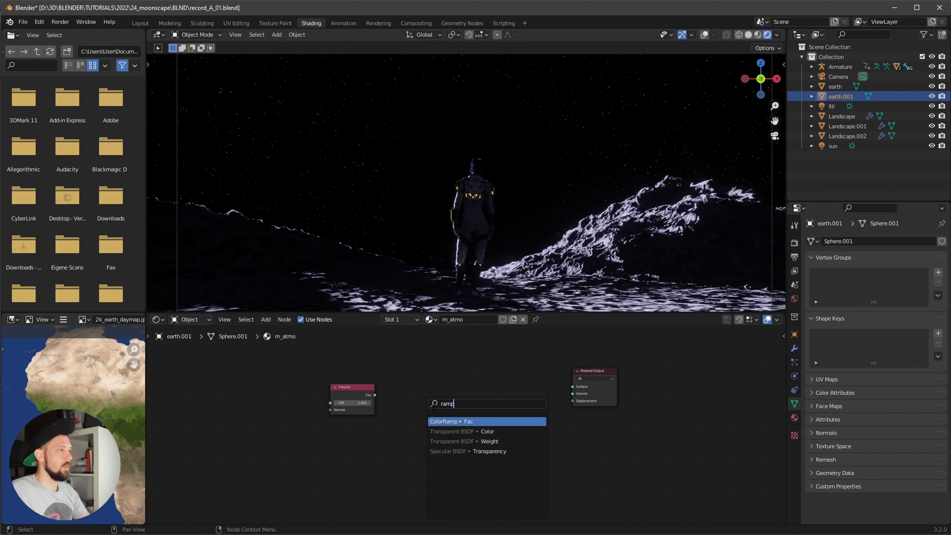
pyautogui.press('Return')
pyautogui.click(433, 409)
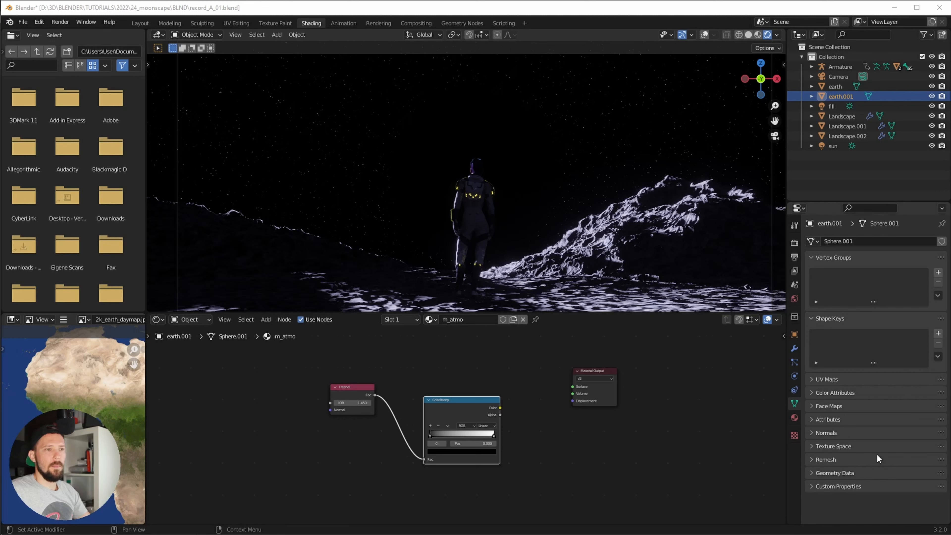
# - Add an Emission node fed by the ColorRamp's Color output and connect its Emission output to the Material Output's Surface
pyautogui.moveTo(460, 400); pyautogui.dragTo(517, 405)
pyautogui.write('emis')
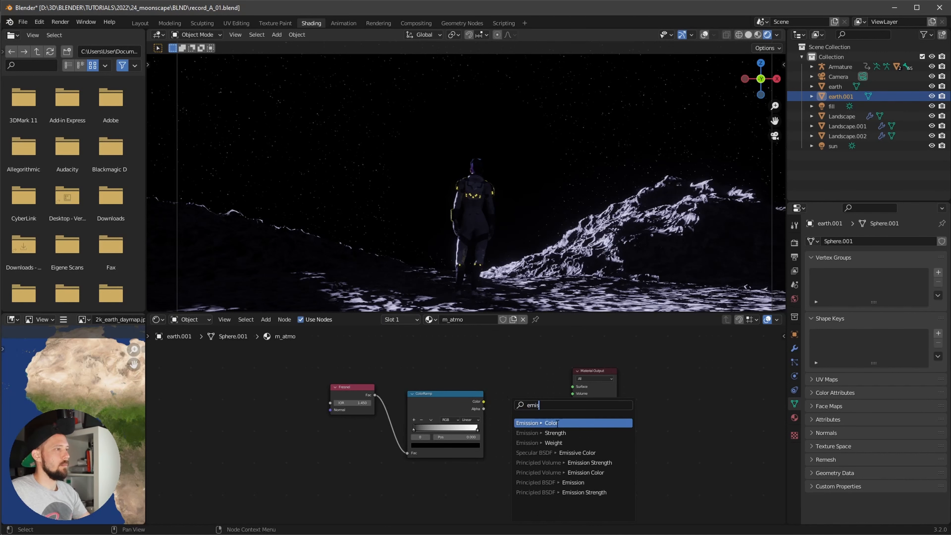
pyautogui.press('Return')
pyautogui.click(552, 407)
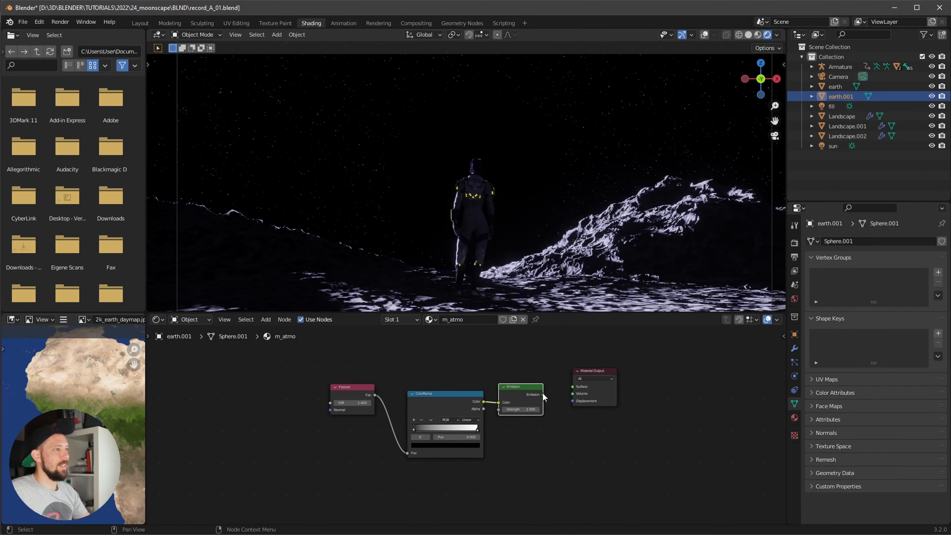
pyautogui.moveTo(543, 394); pyautogui.dragTo(573, 387)
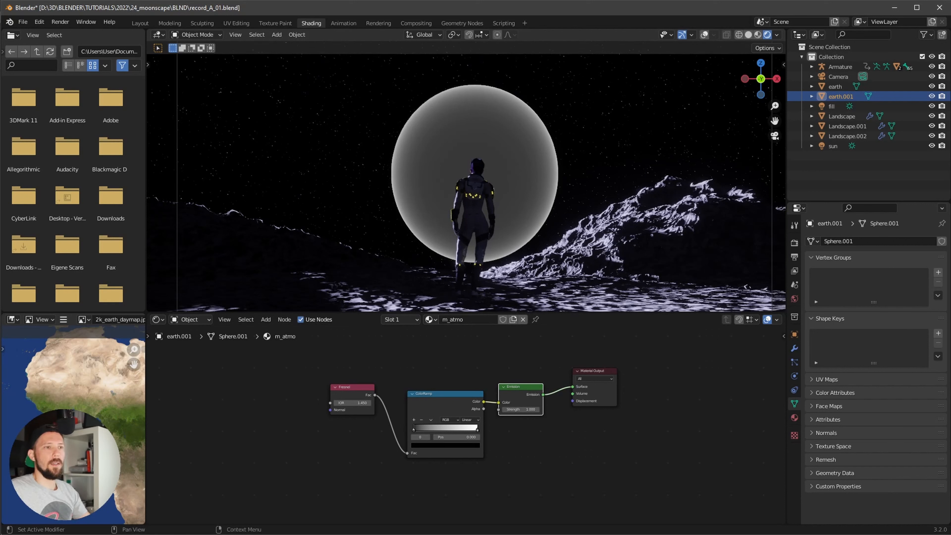
# - Try an Emission strength of 2000 on the atmosphere material
pyautogui.doubleClick(521, 409)
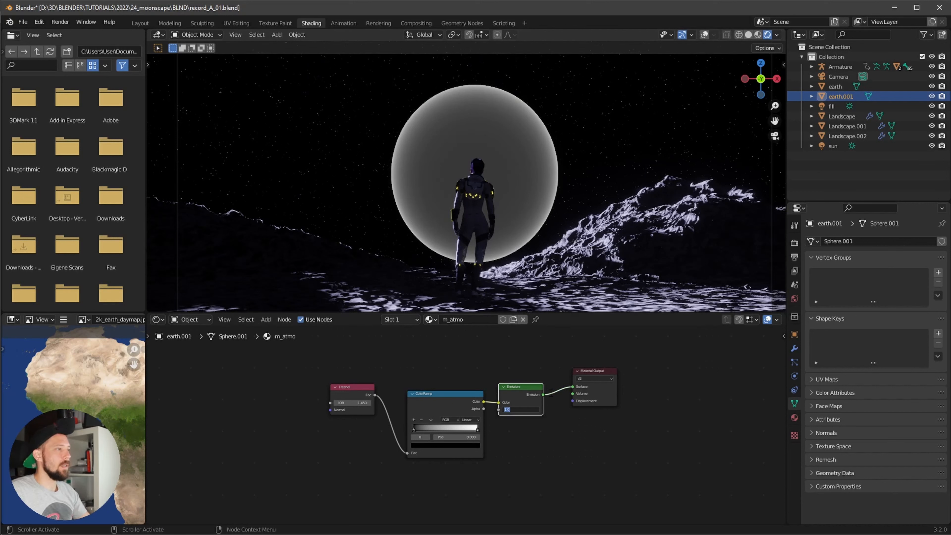
pyautogui.write('2000')
pyautogui.press('Return')
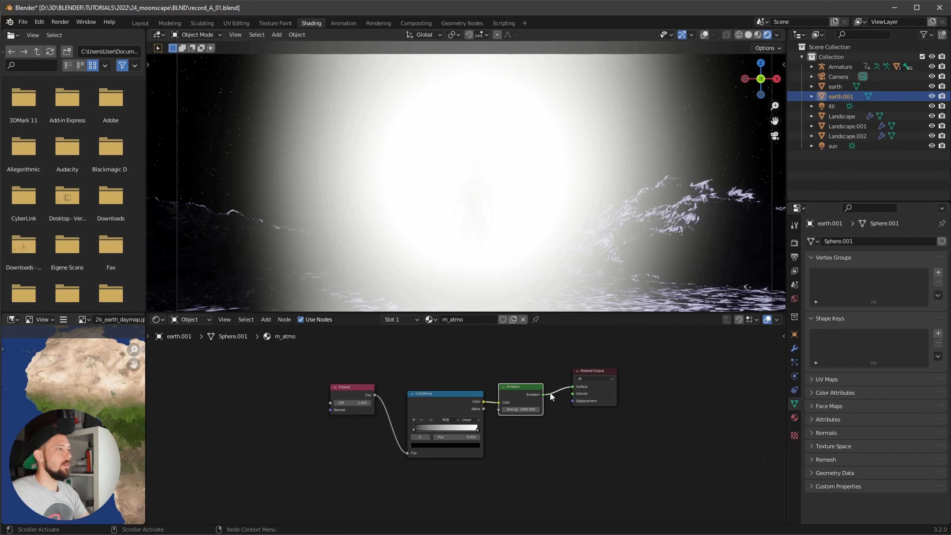
# - Set the Emission node's Strength to 200
pyautogui.doubleClick(525, 409)
pyautogui.write('200')
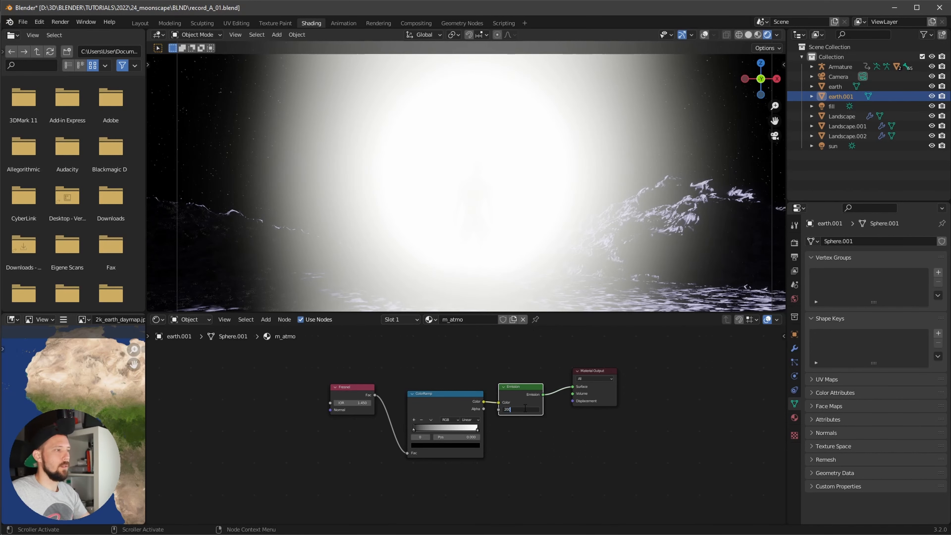
pyautogui.press('Return')
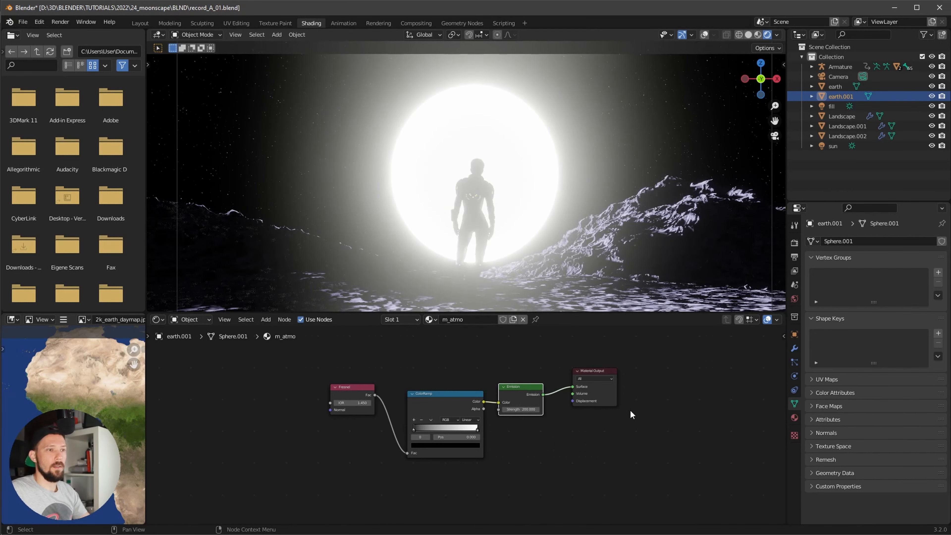
# - Set the Fresnel node's IOR to 1.05 to concentrate the glow at the sphere's rim
pyautogui.moveTo(523, 485); pyautogui.dragTo(549, 487, button='middle')
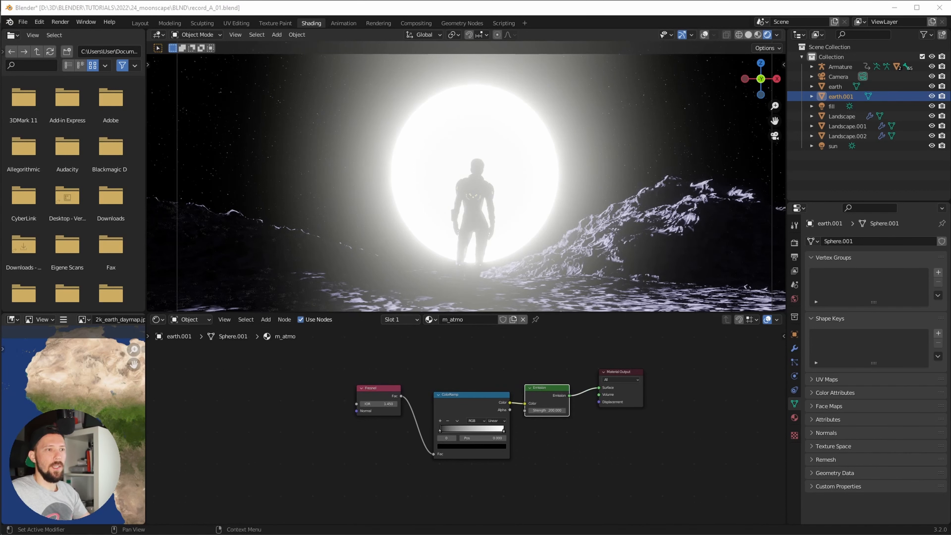
pyautogui.moveTo(368, 442); pyautogui.dragTo(406, 443)
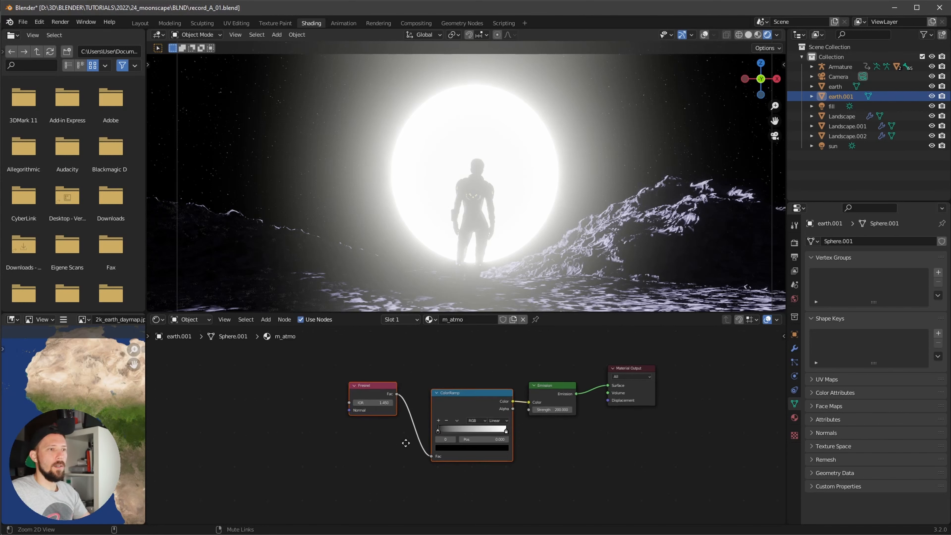
pyautogui.keyDown('ctrl'); pyautogui.moveTo(405, 443); pyautogui.dragTo(338, 403, button='middle'); pyautogui.keyUp('ctrl')
pyautogui.click(340, 393)
pyautogui.click(336, 411)
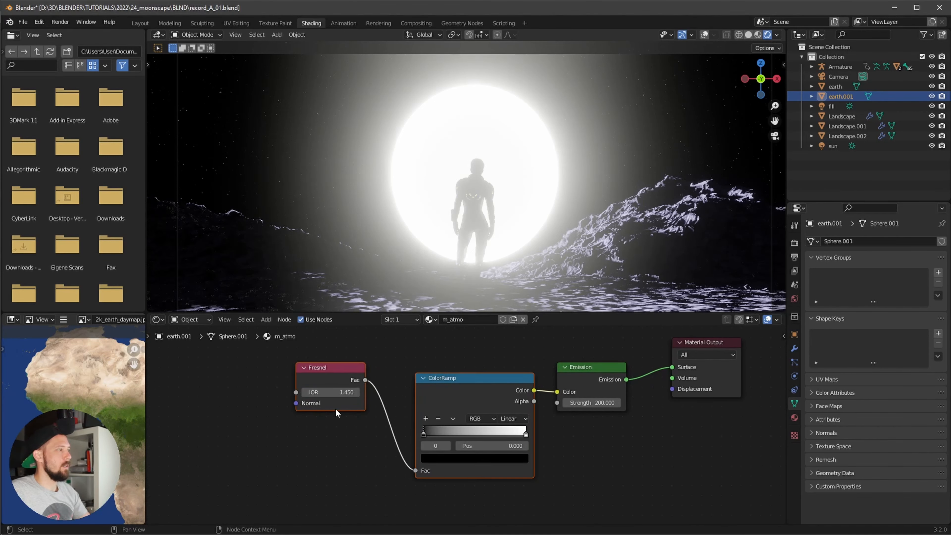
pyautogui.moveTo(344, 393); pyautogui.dragTo(341, 391)
pyautogui.click(342, 392)
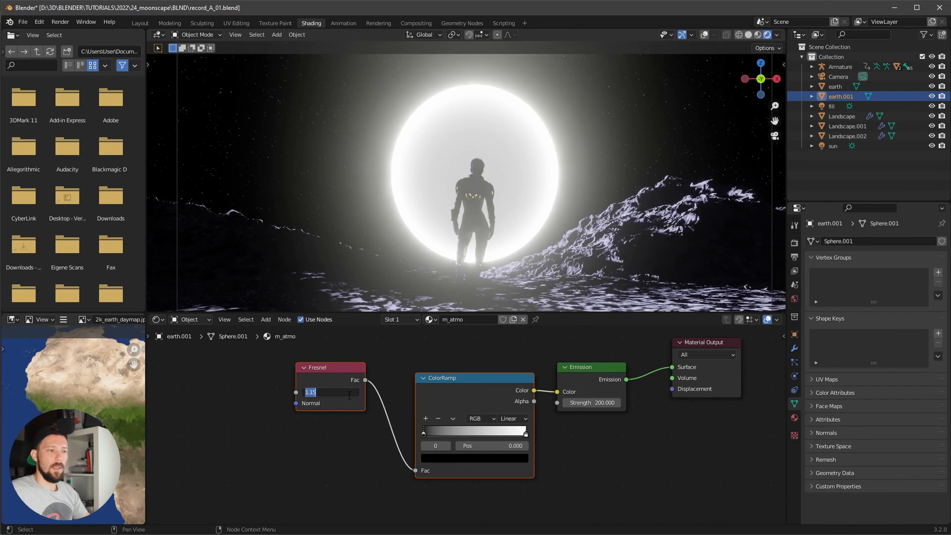
pyautogui.write('1')
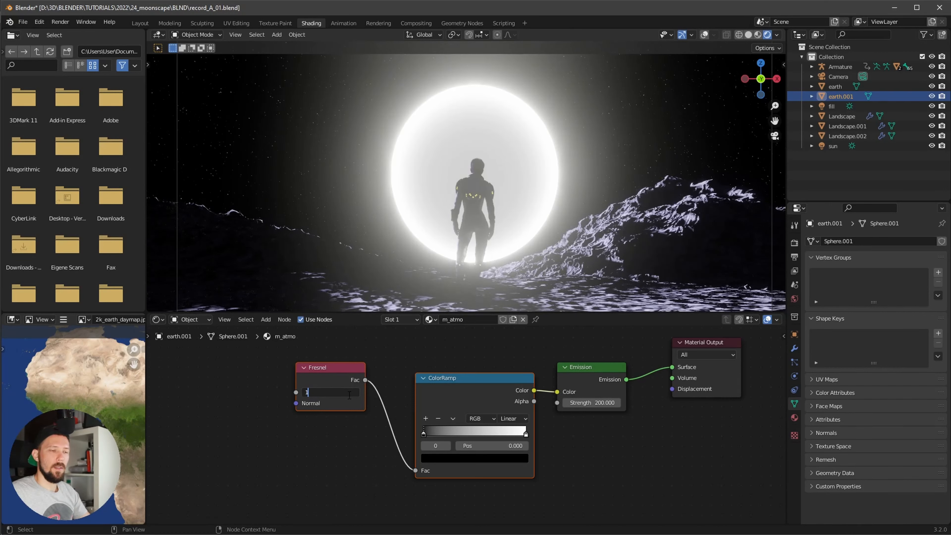
pyautogui.hotkey('ctrl', 'a')
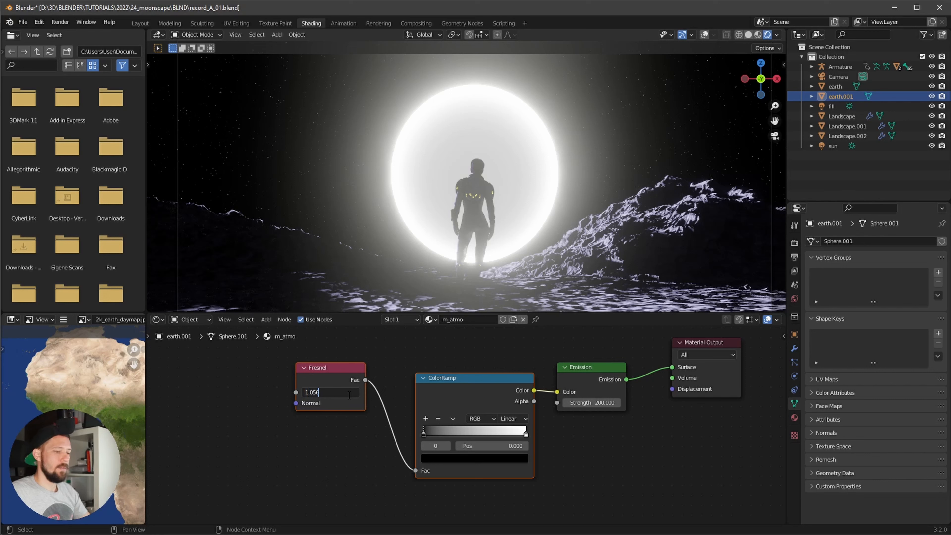
pyautogui.press('BackSpace')
pyautogui.press('Return')
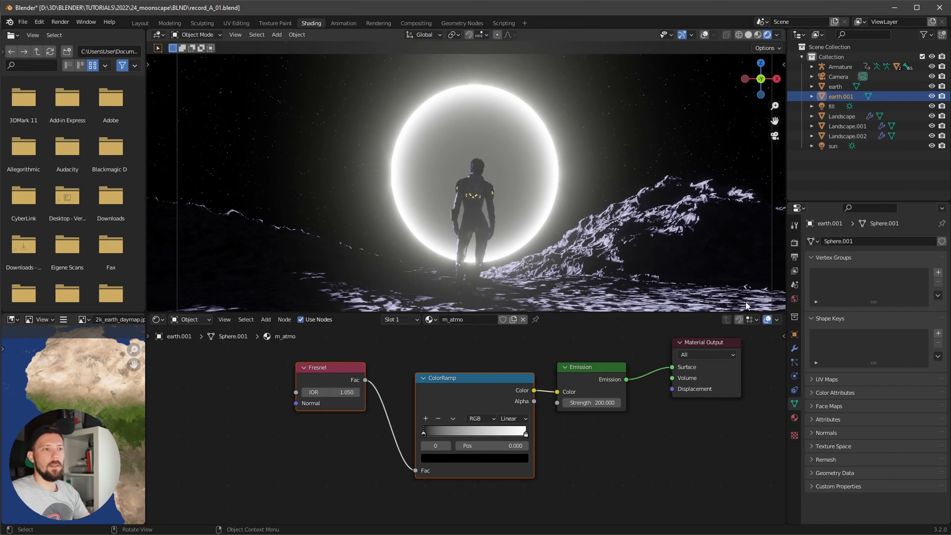
# - Change the ColorRamp's white stop to a light blue and toggle the visibility of earth.001 off and on to compare
pyautogui.moveTo(595, 450); pyautogui.dragTo(543, 457, button='middle')
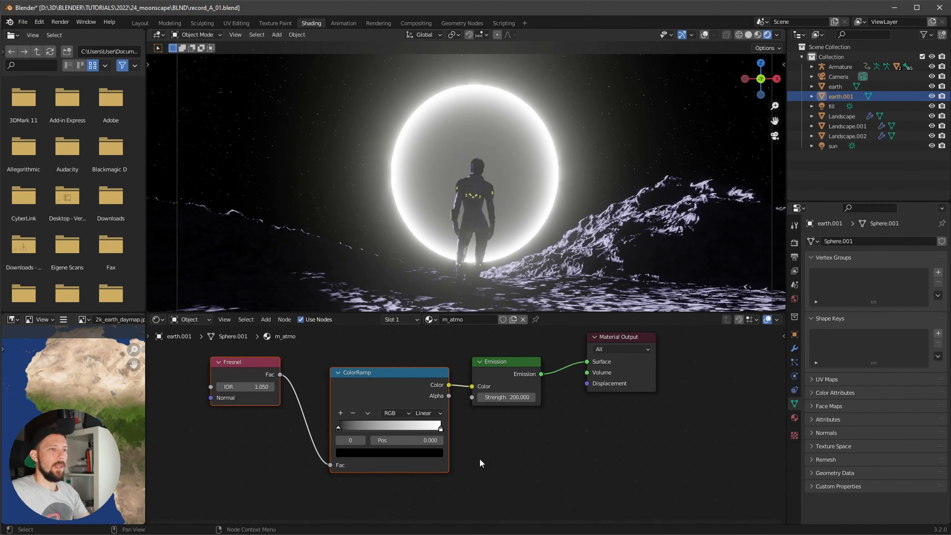
pyautogui.click(441, 430)
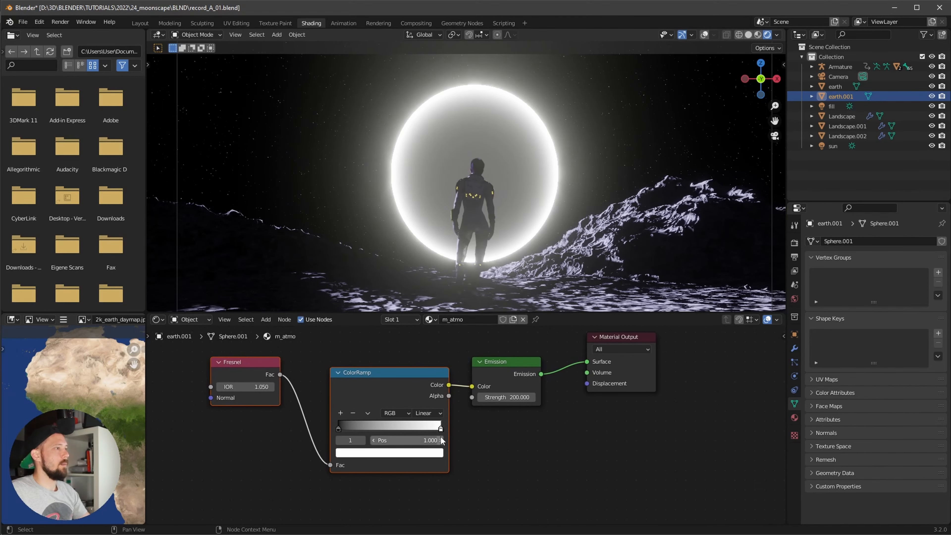
pyautogui.click(428, 454)
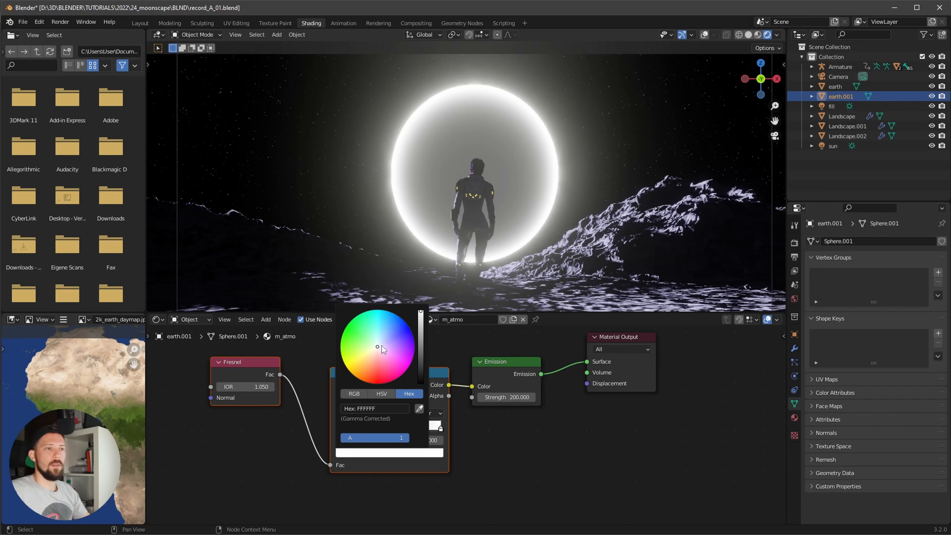
pyautogui.moveTo(383, 342); pyautogui.dragTo(392, 331)
pyautogui.click(554, 439)
pyautogui.moveTo(679, 438); pyautogui.dragTo(608, 447, button='middle')
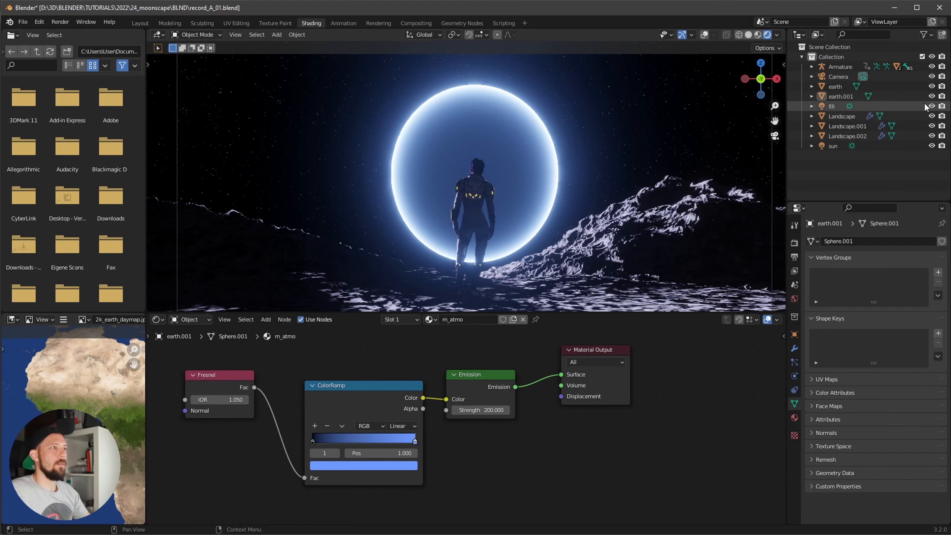
pyautogui.click(932, 96)
pyautogui.click(932, 96)
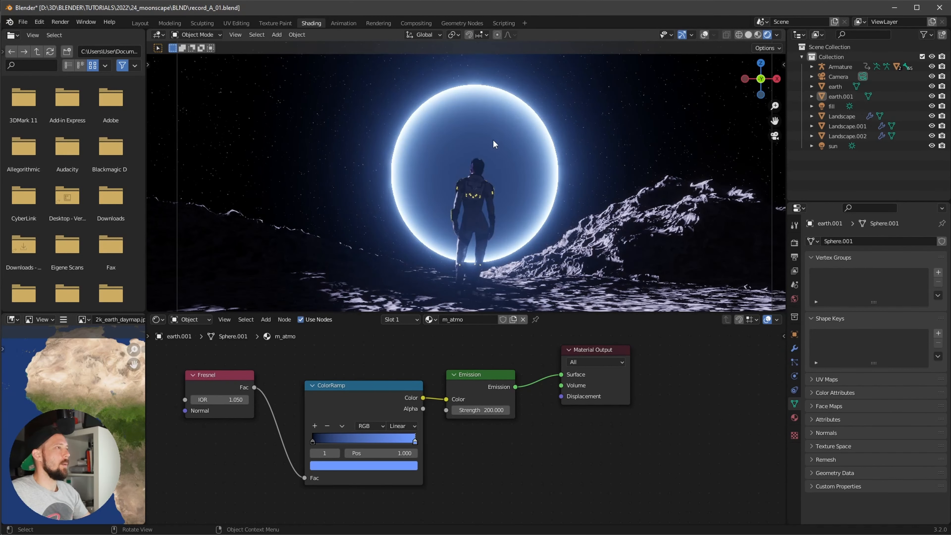
# - Move the Material Output farther from the Emission node and insert a Mix Shader on the link between them
pyautogui.moveTo(707, 419); pyautogui.dragTo(655, 439, button='middle')
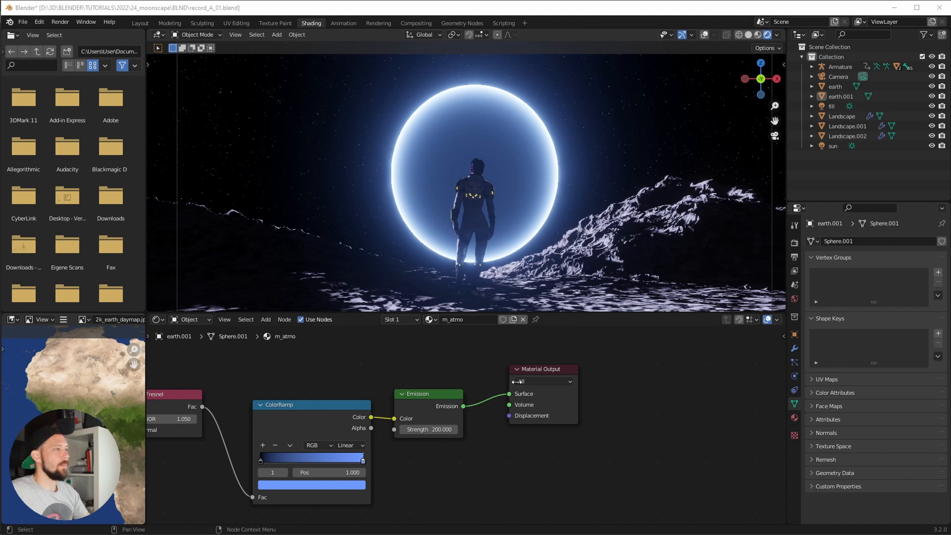
pyautogui.moveTo(539, 374); pyautogui.dragTo(708, 375)
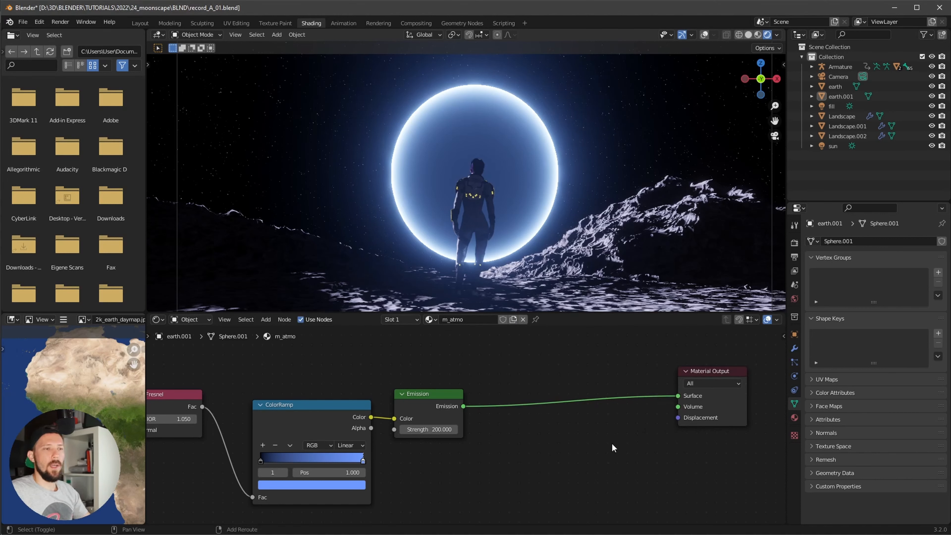
pyautogui.hotkey('shift', 'a')
pyautogui.click(584, 416)
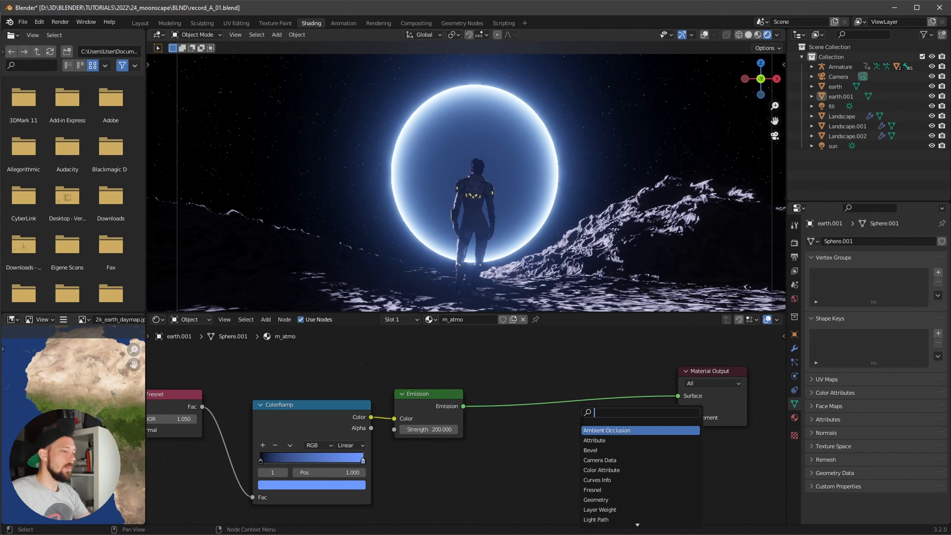
pyautogui.write('mix sh')
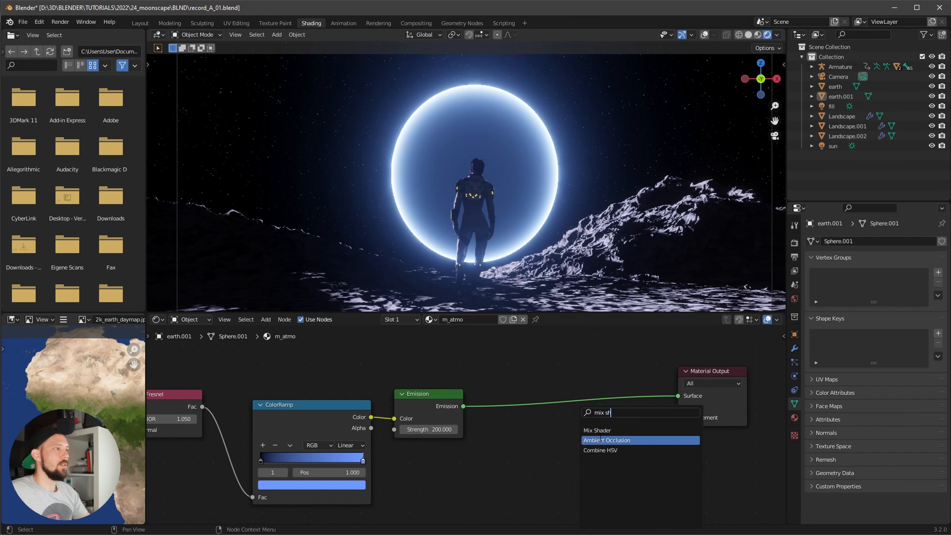
pyautogui.press('Return')
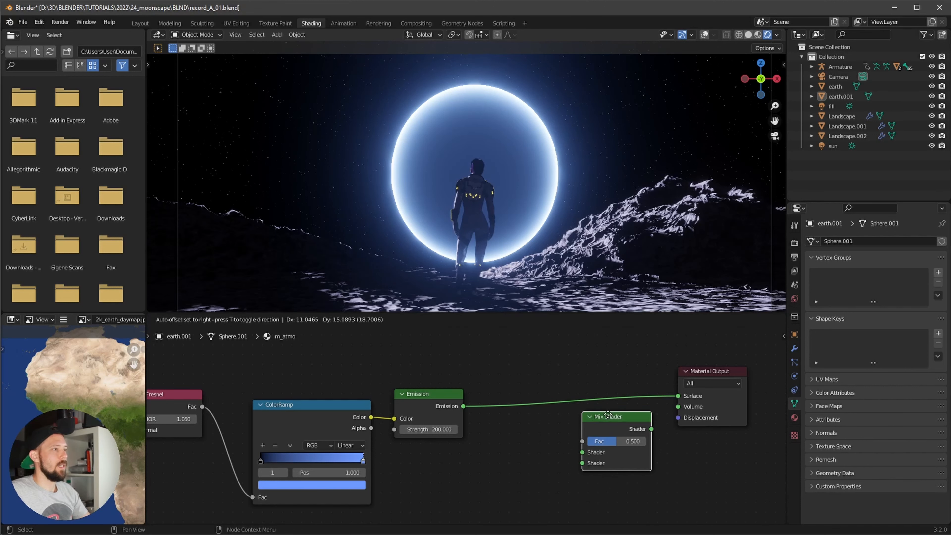
pyautogui.click(637, 452)
# - Add a Transparent BSDF node below the Emission node and connect it to the Mix Shader's second Shader input
pyautogui.moveTo(637, 483); pyautogui.dragTo(715, 474, button='middle')
pyautogui.hotkey('shift', 'a')
pyautogui.click(604, 418)
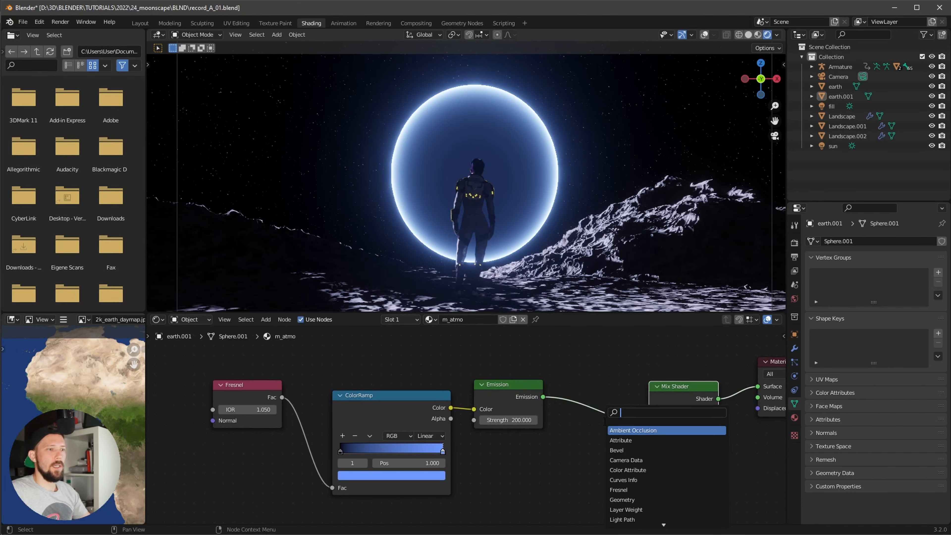
pyautogui.write('trans')
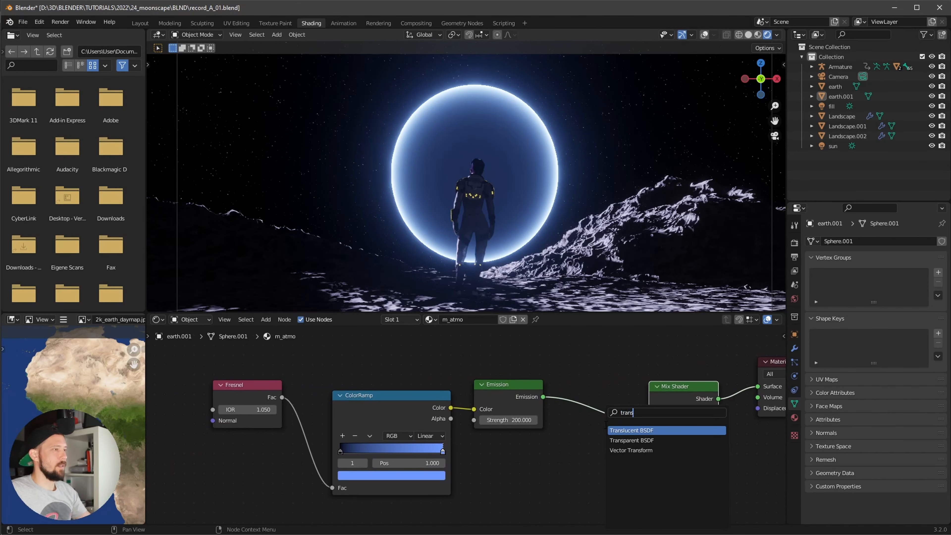
pyautogui.click(637, 440)
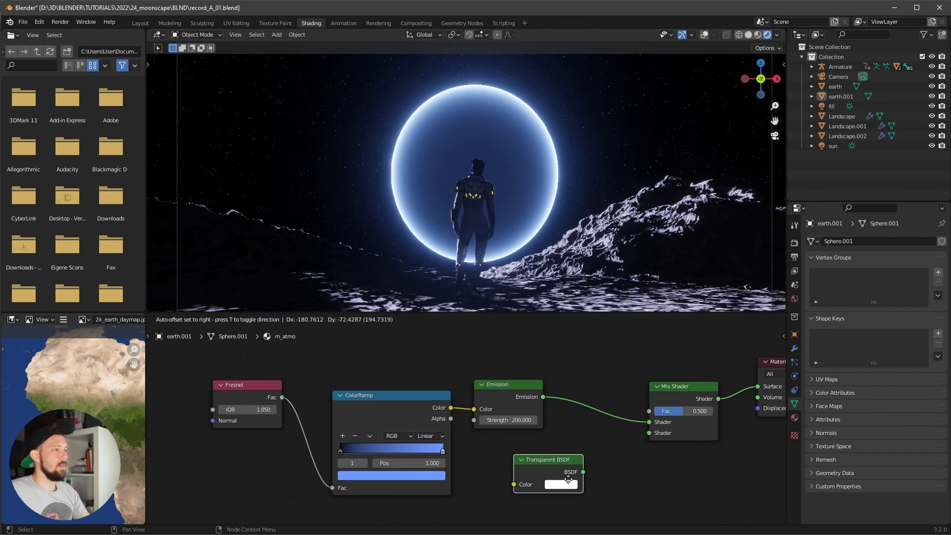
pyautogui.click(586, 473)
pyautogui.moveTo(582, 473); pyautogui.dragTo(650, 433)
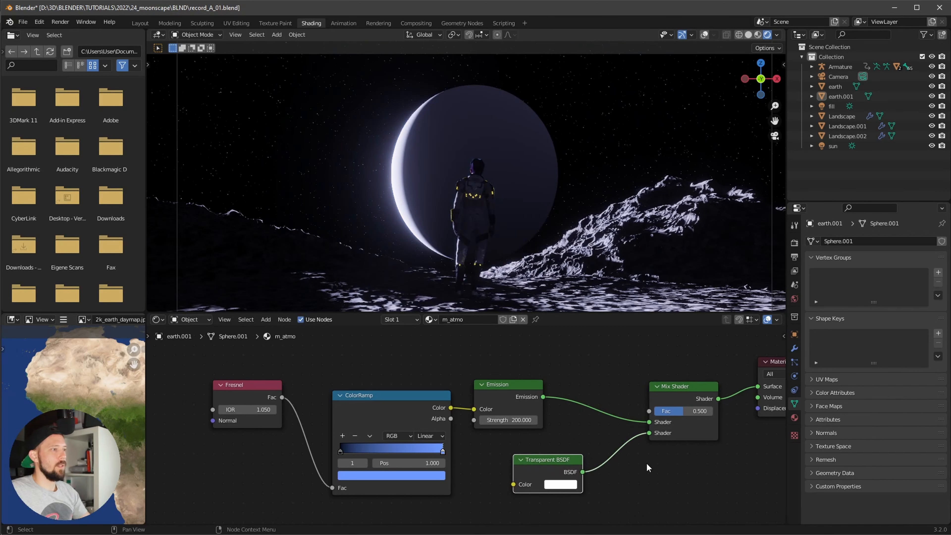
# - Show the m_atmo material's settings and set its Blend Mode to Alpha Blend
pyautogui.moveTo(682, 475); pyautogui.dragTo(616, 481, button='middle')
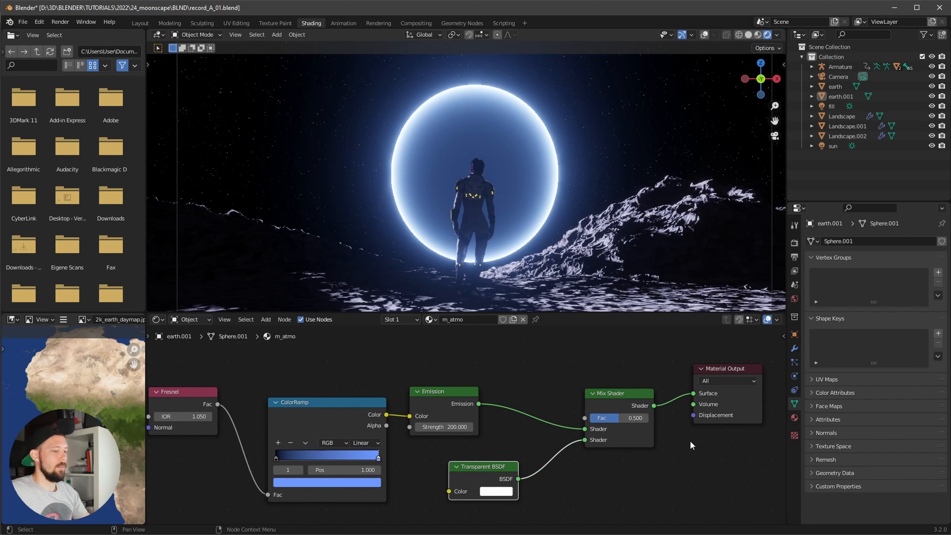
pyautogui.press('n')
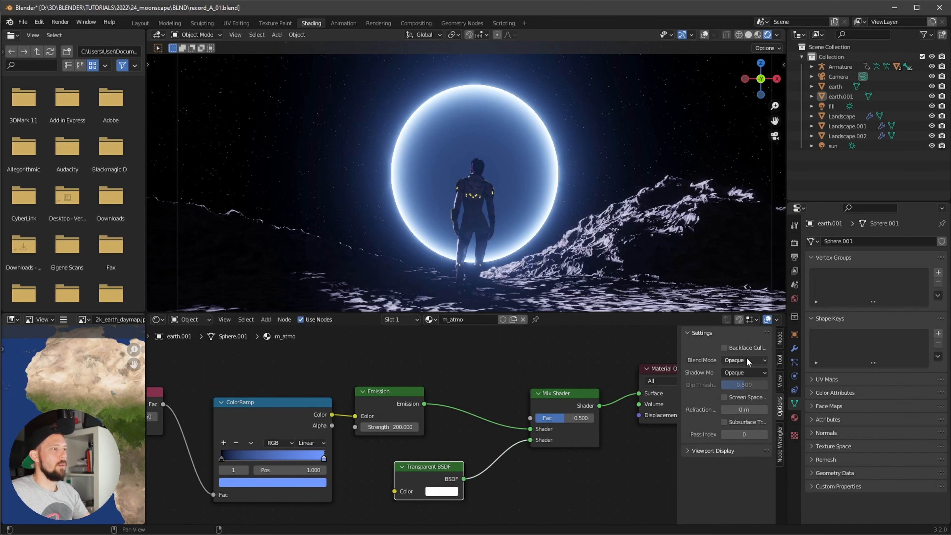
pyautogui.click(736, 361)
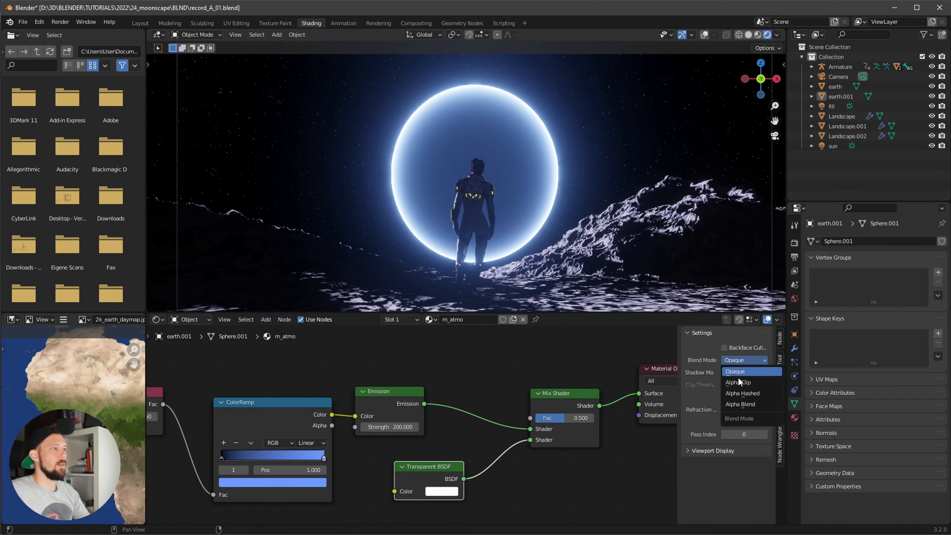
pyautogui.click(752, 405)
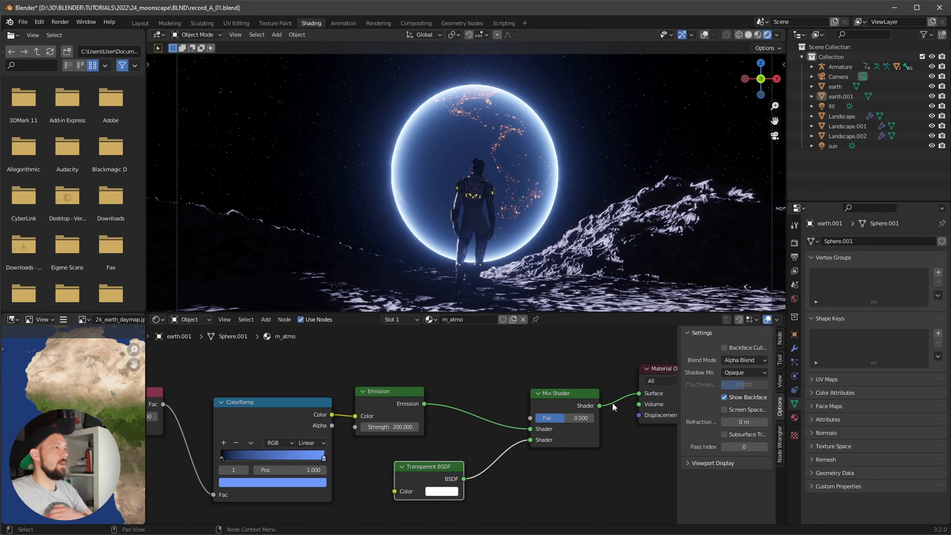
# - Hide and reshow earth.001 to compare the Earth with and without its atmosphere
pyautogui.moveTo(519, 370); pyautogui.dragTo(616, 344, button='middle')
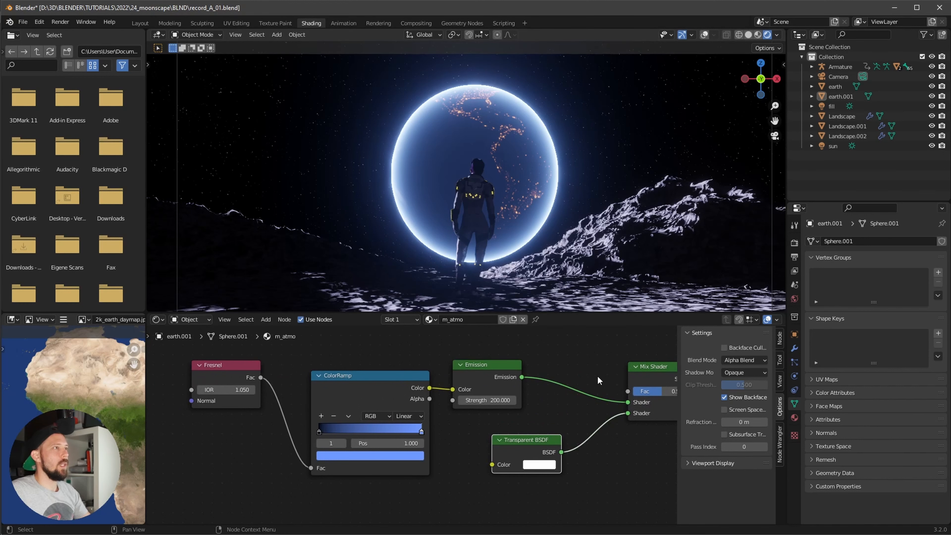
pyautogui.click(932, 97)
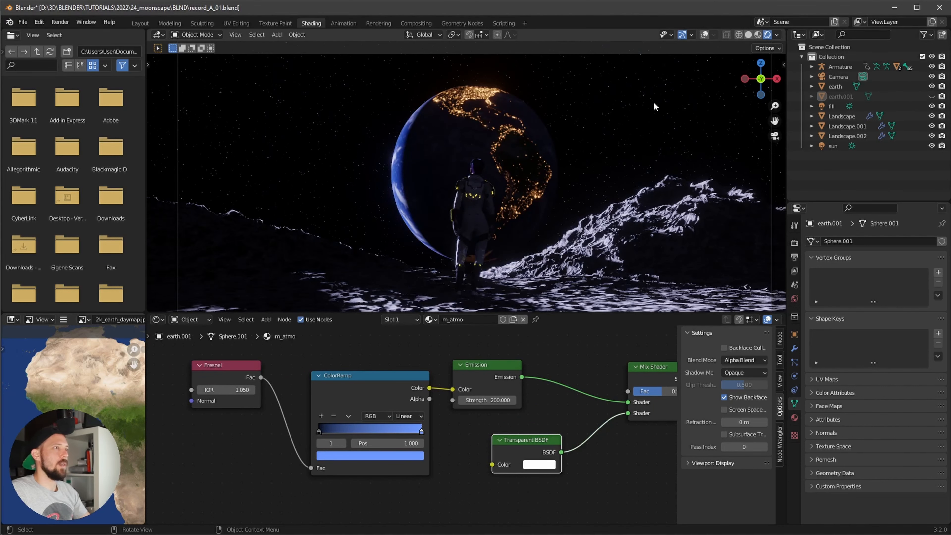
pyautogui.click(931, 96)
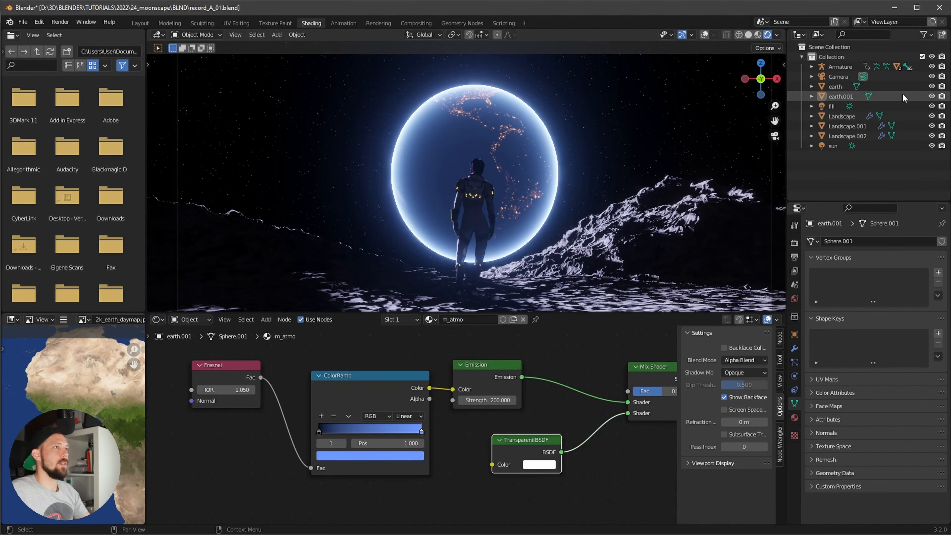
# - Toggle the visibility of earth.001 off and on again to check how the glow affects the Earth's shadow side
pyautogui.click(931, 97)
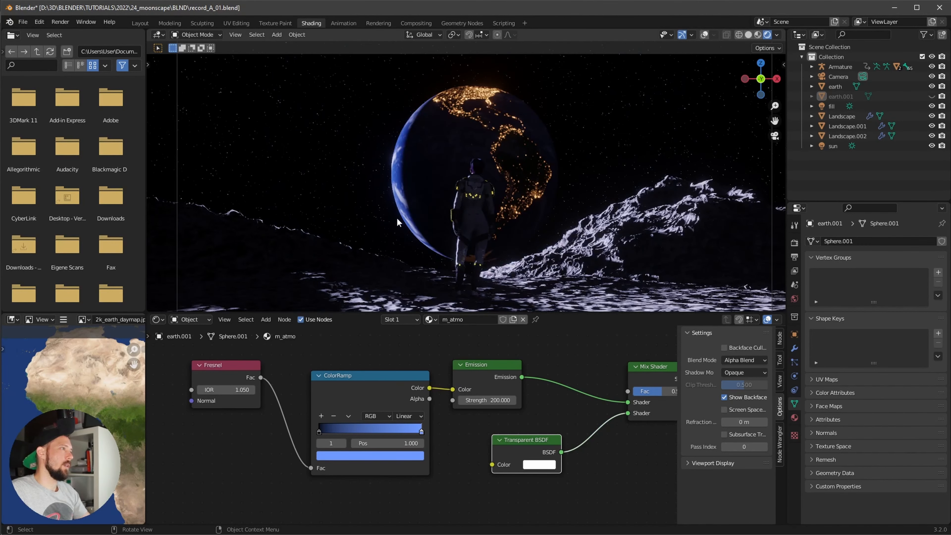
pyautogui.click(931, 97)
# - Shift the Fresnel, ColorRamp and Emission nodes away from the Mix Shader, leaving a gap between the ColorRamp and Emission
pyautogui.scroll(-4, 570, 425)
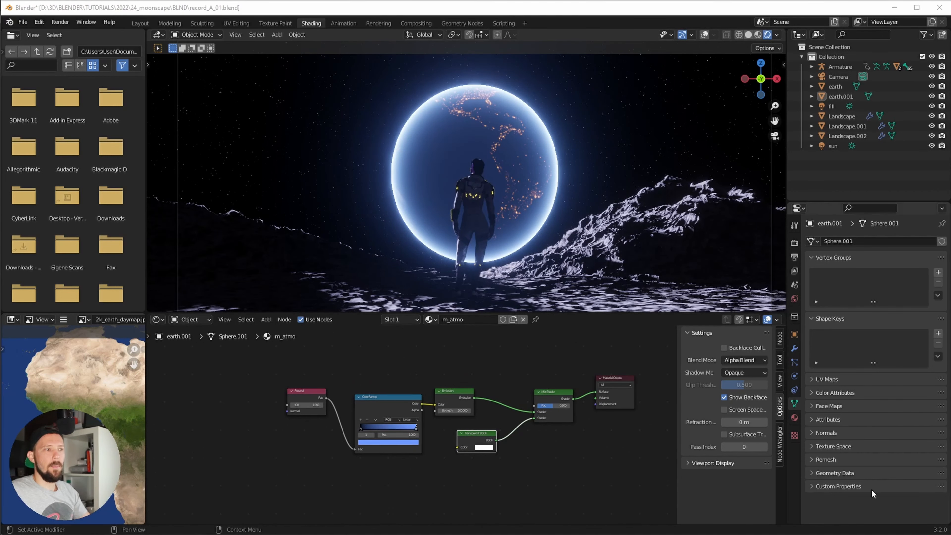
pyautogui.moveTo(295, 374); pyautogui.dragTo(453, 456)
pyautogui.click(439, 391)
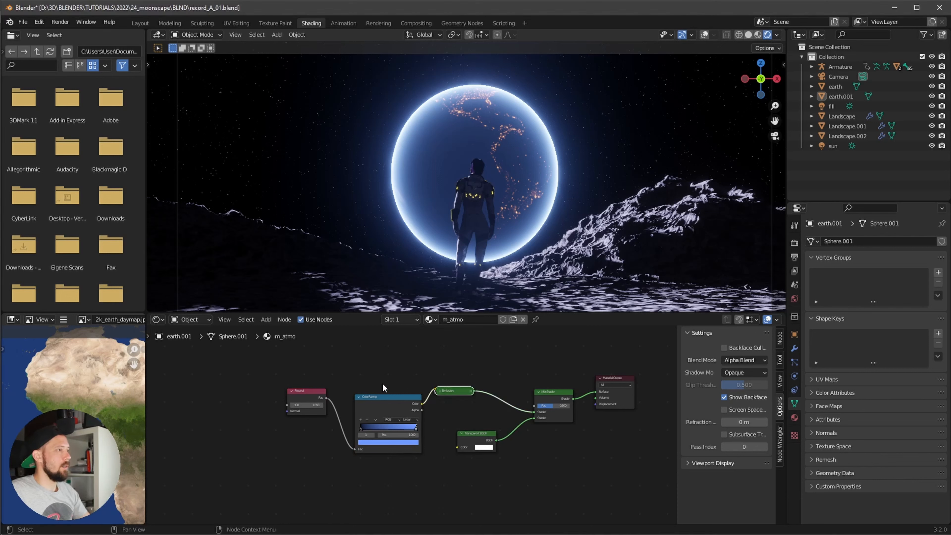
pyautogui.click(437, 390)
pyautogui.moveTo(446, 399)
pyautogui.mouseDown()
pyautogui.moveTo(410, 397)
pyautogui.moveTo(439, 393)
pyautogui.mouseUp()
pyautogui.moveTo(287, 367); pyautogui.dragTo(358, 385)
pyautogui.scroll(4, 429, 365)
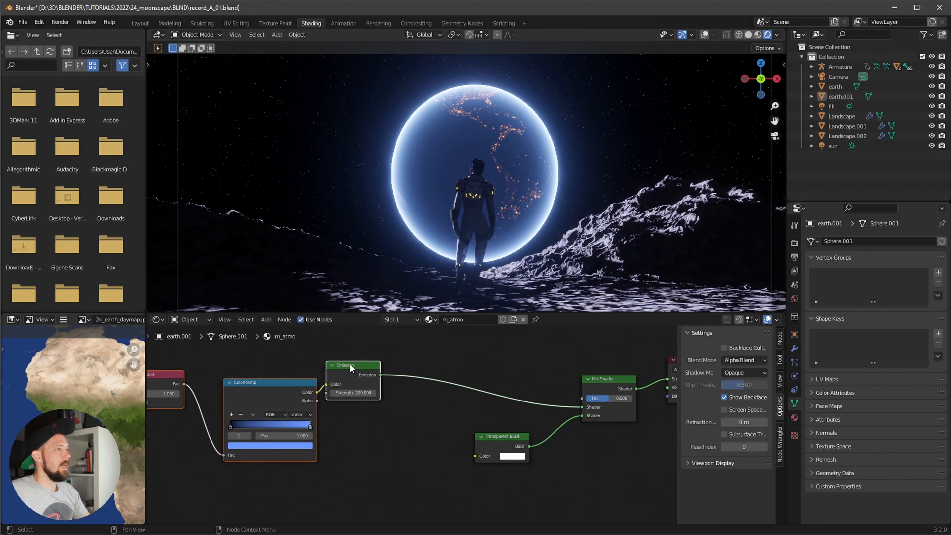
pyautogui.click(351, 365)
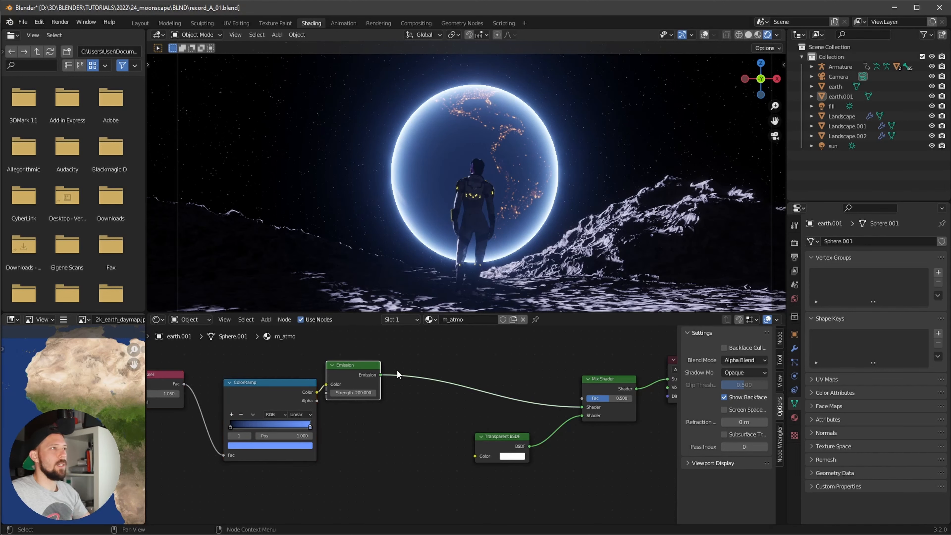
pyautogui.moveTo(357, 370); pyautogui.dragTo(446, 364)
# - Add a MixRGB node and insert it on the link between the ColorRamp and Emission nodes
pyautogui.hotkey('shift', 'a')
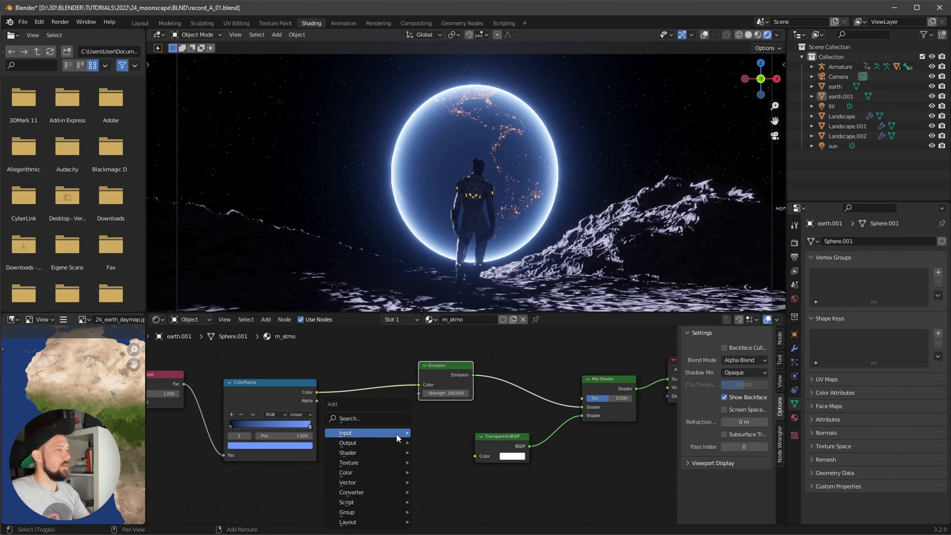
pyautogui.hotkey('shift', 'a')
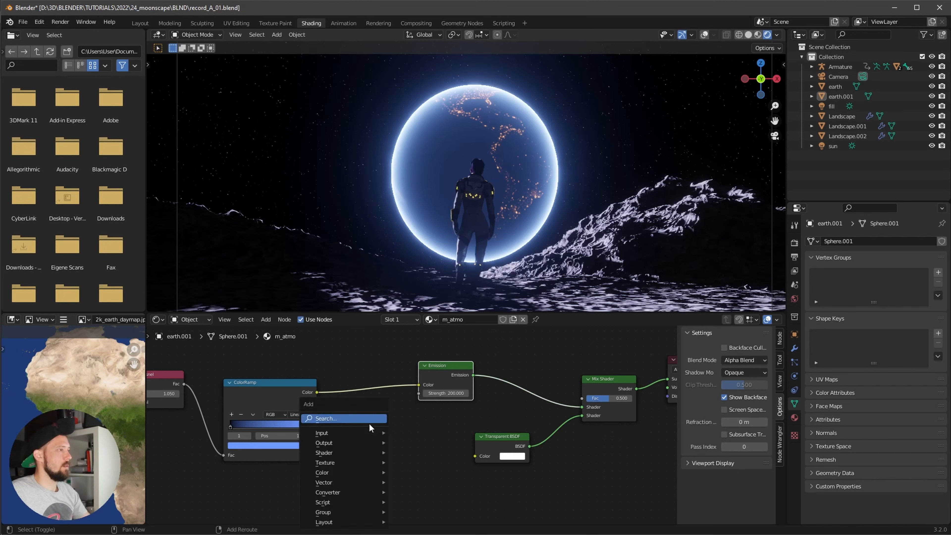
pyautogui.click(371, 419)
pyautogui.write('mix')
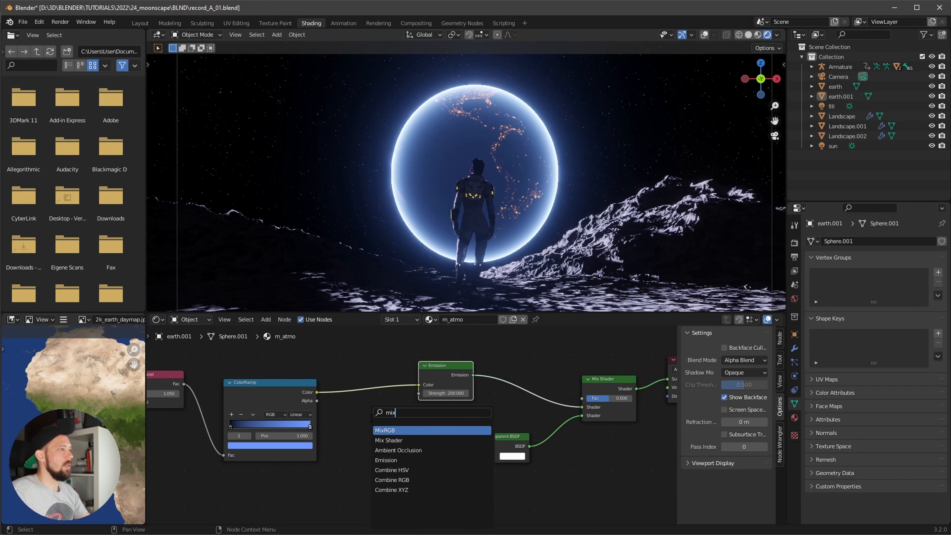
pyautogui.click(394, 431)
pyautogui.moveTo(344, 392); pyautogui.dragTo(374, 371)
# - Set the Mix node's Color2 to black and move the Fresnel and ColorRamp nodes farther away from it
pyautogui.moveTo(454, 477); pyautogui.dragTo(562, 459, button='middle')
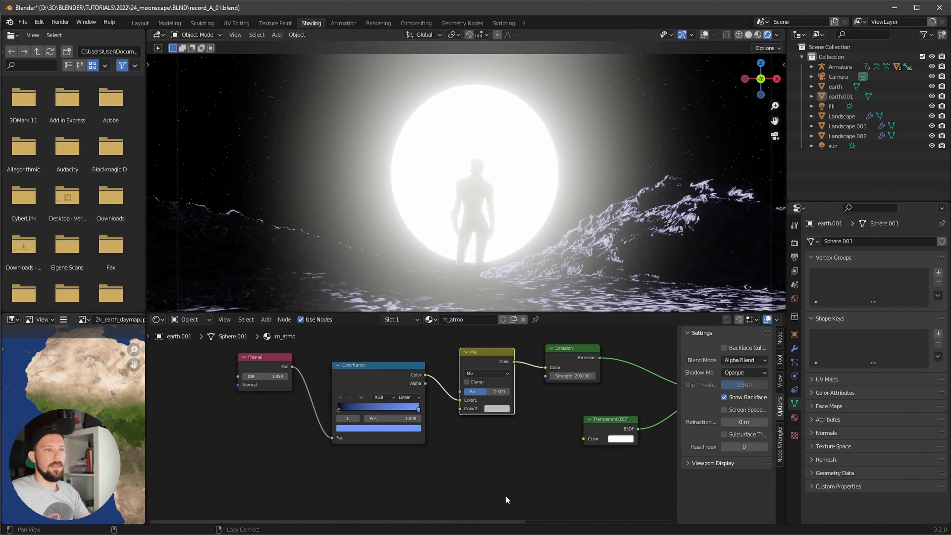
pyautogui.moveTo(473, 460); pyautogui.dragTo(506, 466, button='middle')
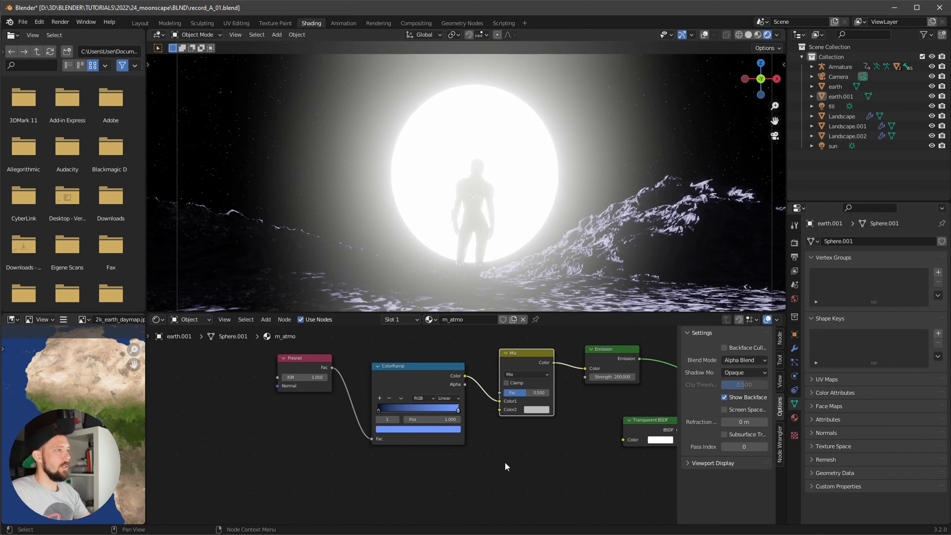
pyautogui.click(543, 410)
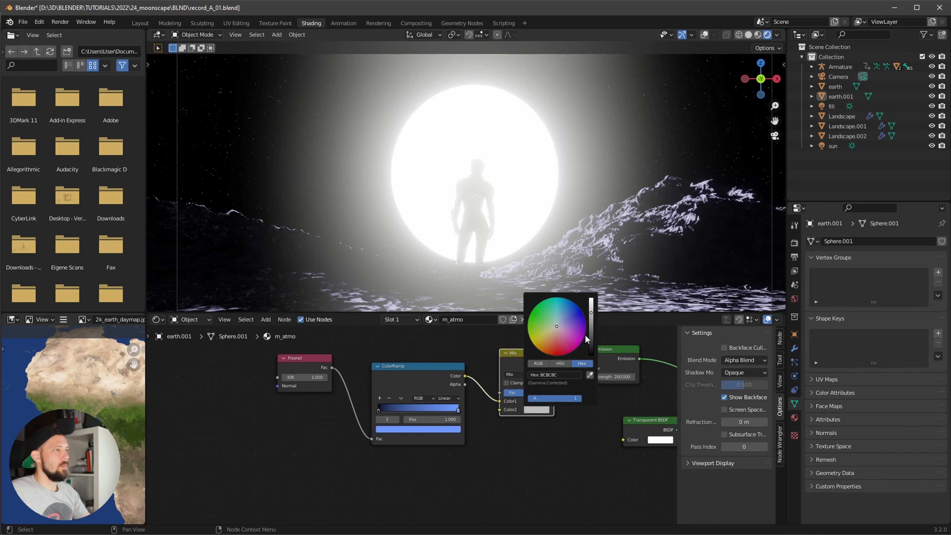
pyautogui.moveTo(593, 349); pyautogui.dragTo(592, 358)
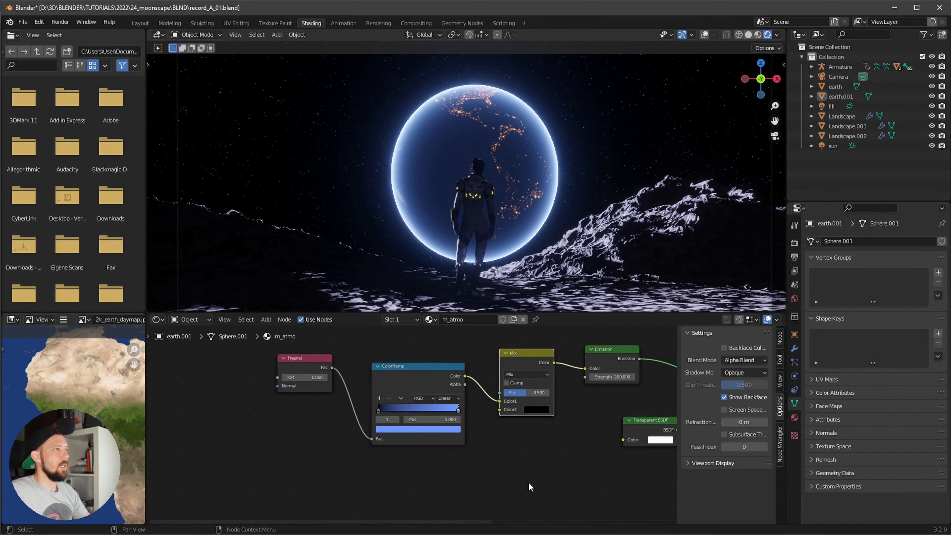
pyautogui.scroll(-1, 412, 403)
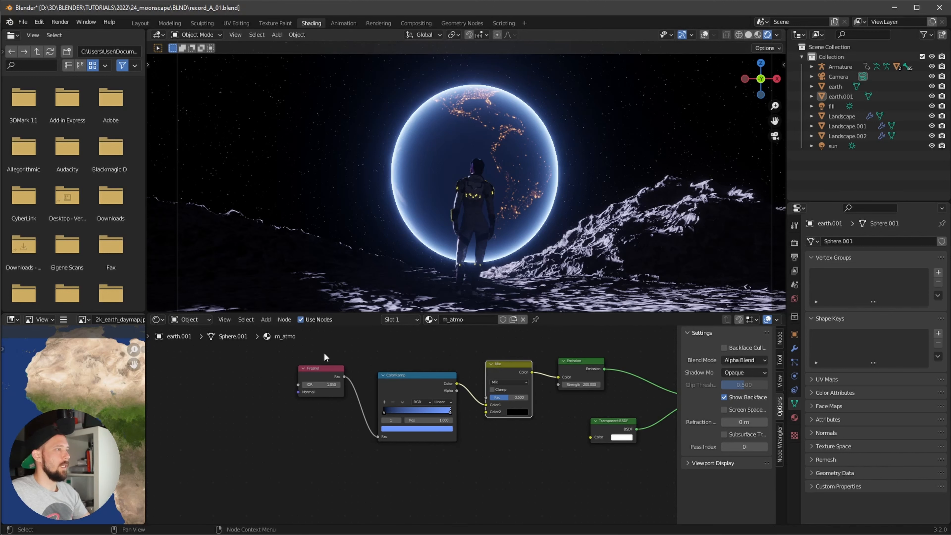
pyautogui.moveTo(325, 353); pyautogui.dragTo(357, 367)
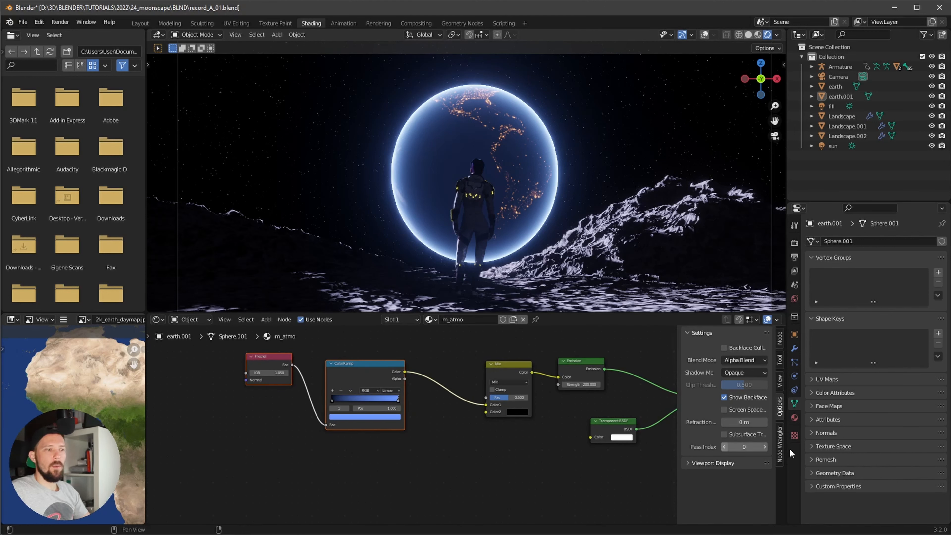
# - Add a Gradient Texture node below the ColorRamp and give it connected Texture Coordinate and Mapping nodes
pyautogui.click(303, 482)
pyautogui.hotkey('shift', 'a')
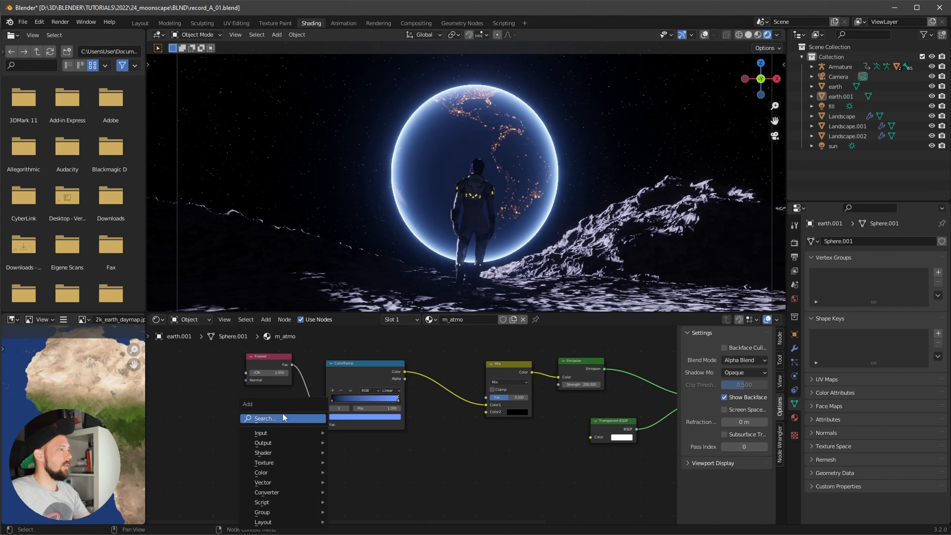
pyautogui.write('ho')
pyautogui.press('BackSpace')
pyautogui.press('BackSpace')
pyautogui.write('gran')
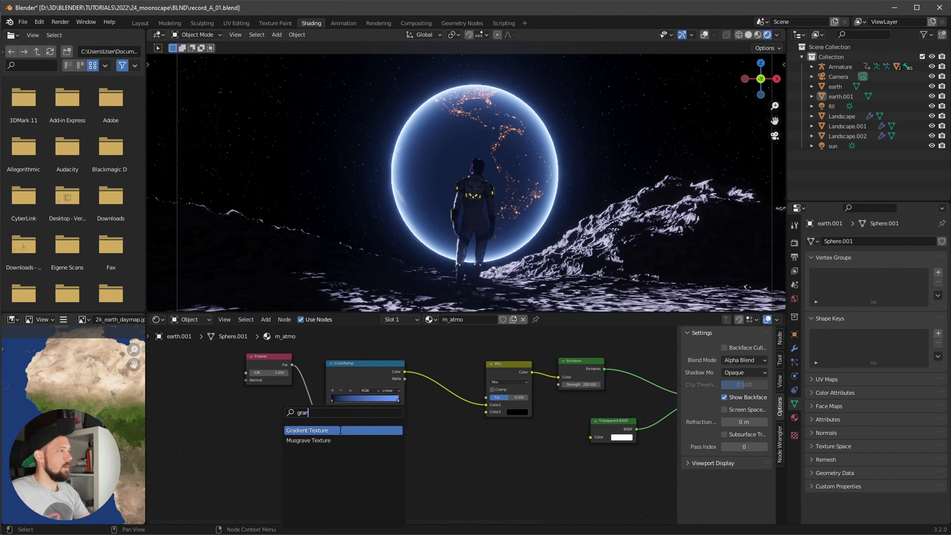
pyautogui.press('Return')
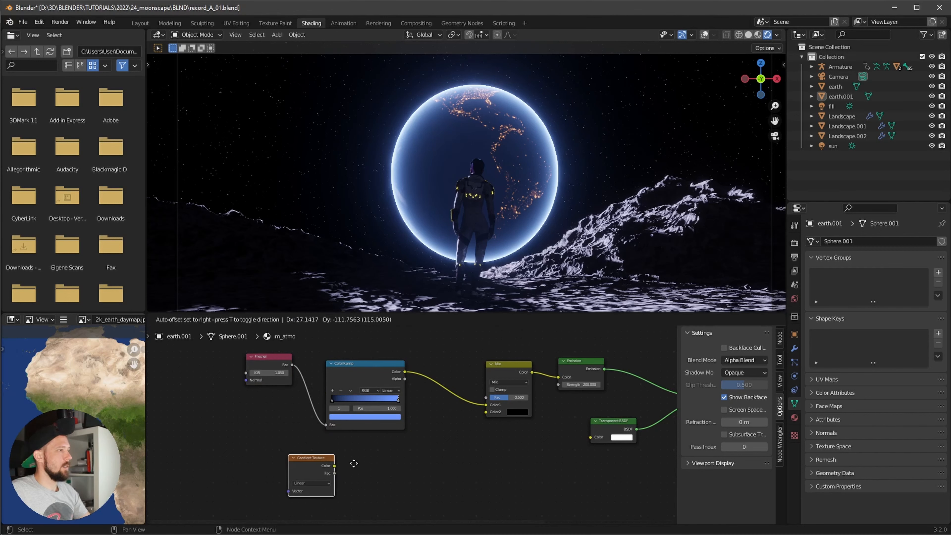
pyautogui.click(368, 456)
pyautogui.moveTo(369, 487); pyautogui.dragTo(416, 468, button='middle')
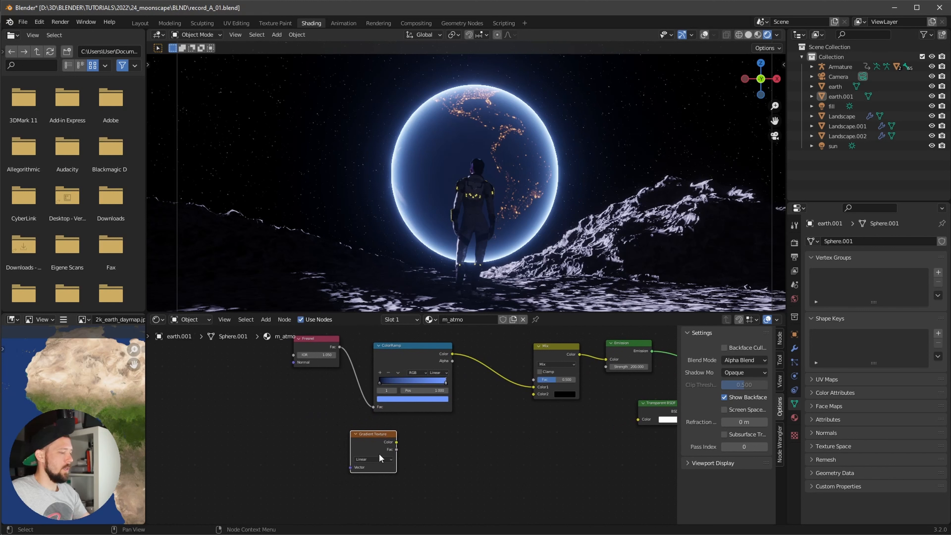
pyautogui.hotkey('ctrl', 't')
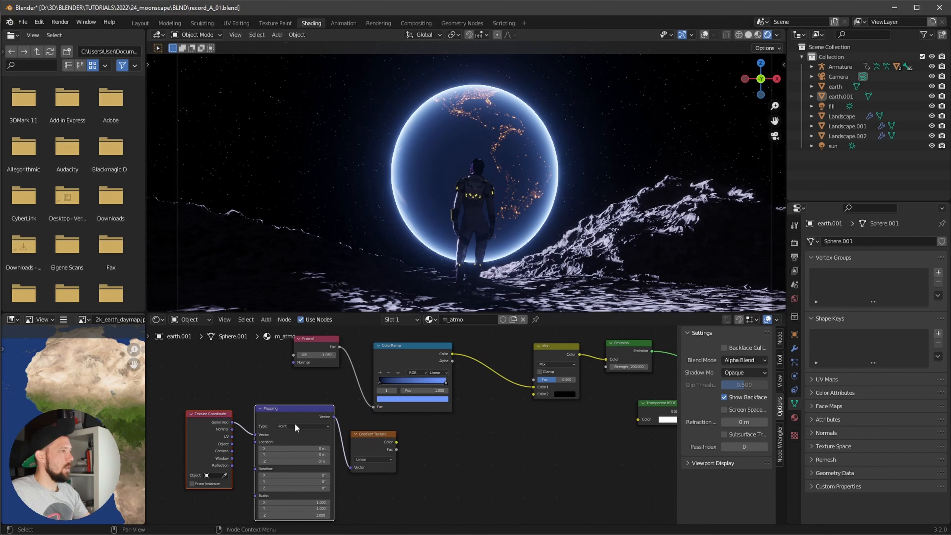
pyautogui.moveTo(456, 453); pyautogui.dragTo(427, 425, button='middle')
# - Add a second ColorRamp fed by the Gradient Texture's Color and connect its Color output to the Mix node's Fac
pyautogui.moveTo(359, 430); pyautogui.dragTo(449, 413)
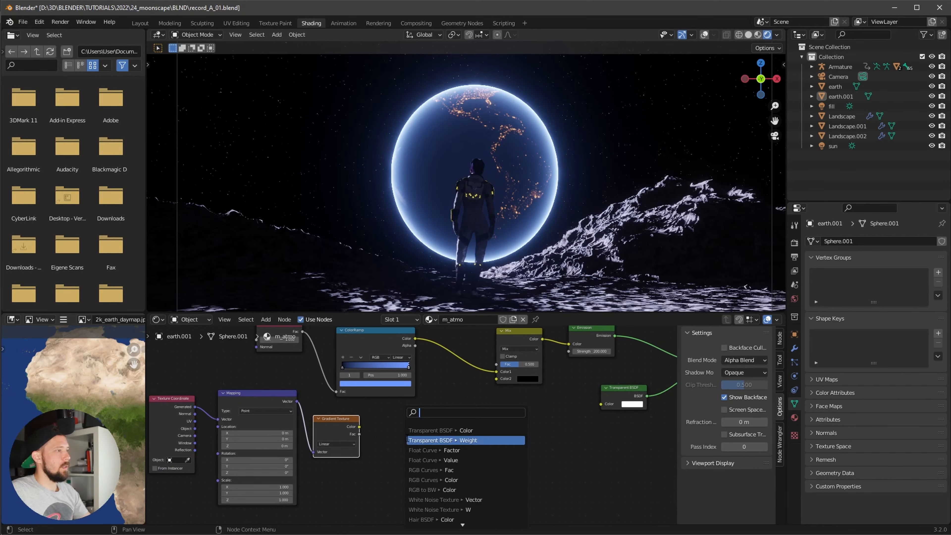
pyautogui.write('ramp')
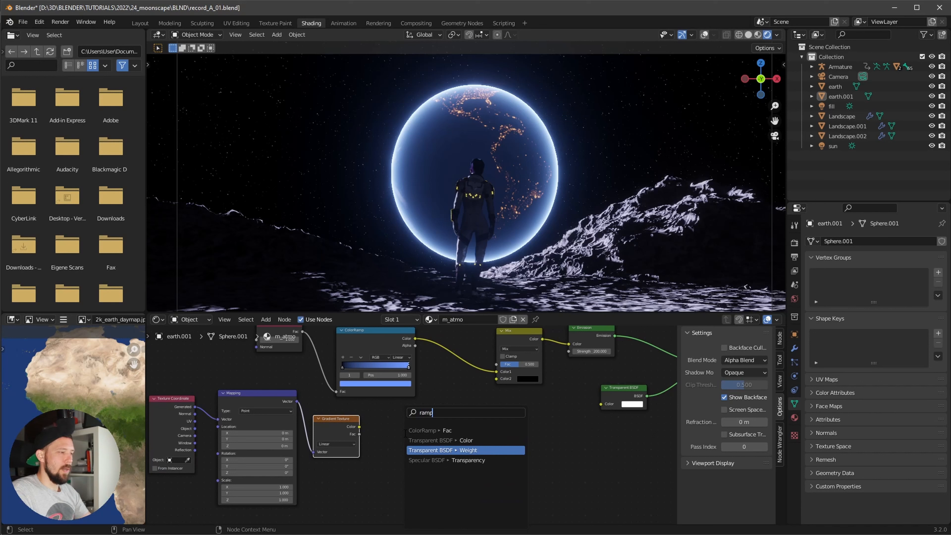
pyautogui.click(460, 430)
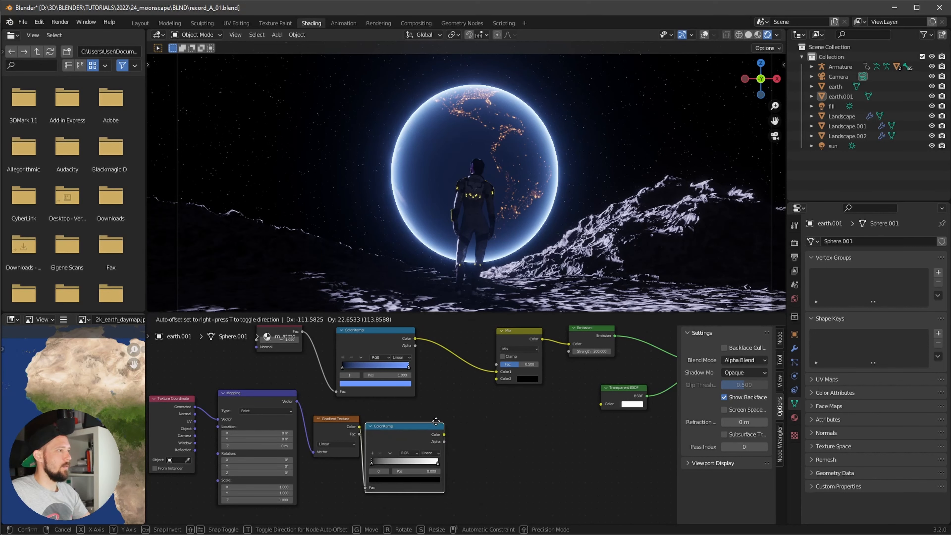
pyautogui.moveTo(445, 434); pyautogui.dragTo(496, 365)
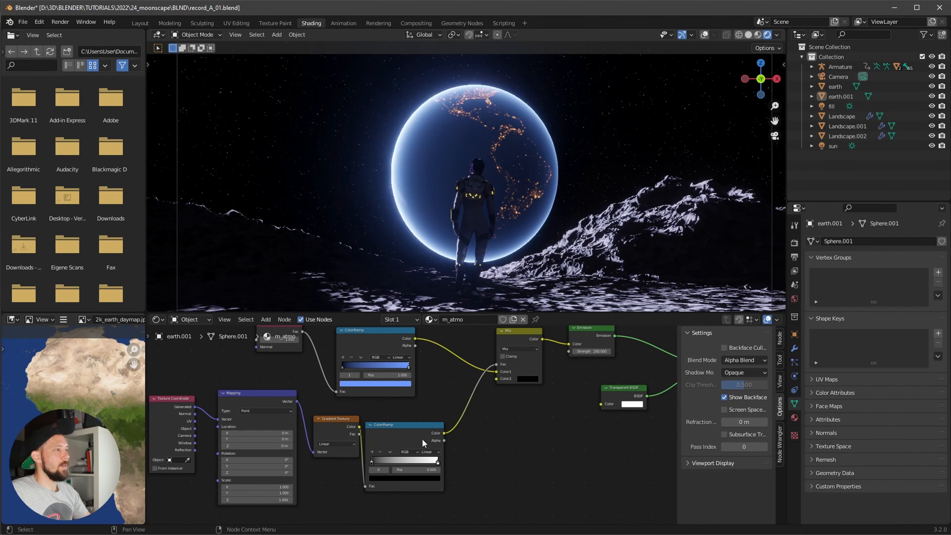
pyautogui.moveTo(423, 442); pyautogui.dragTo(456, 429)
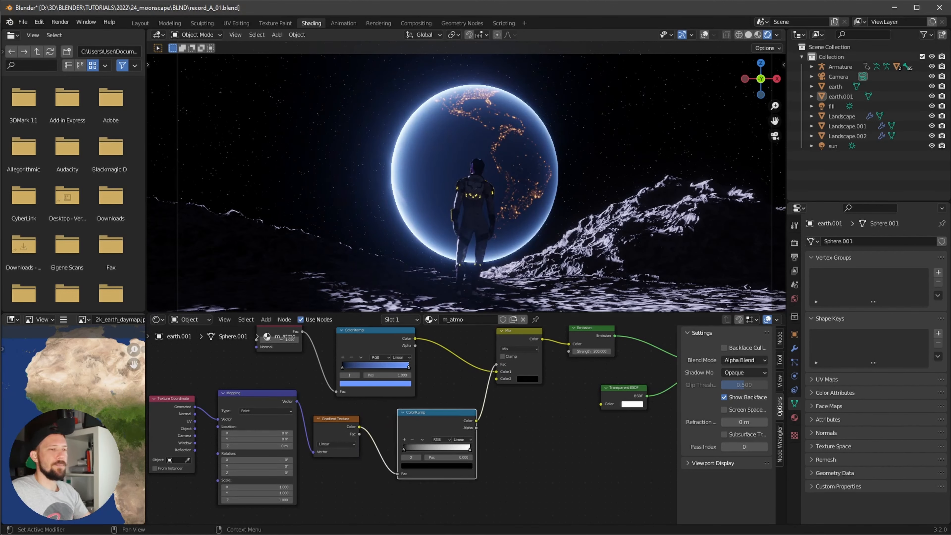
# - Move the white stop of the gradient's ColorRamp to position 0.323 to limit the glow to one side of the Earth
pyautogui.keyDown('ctrl'); pyautogui.keyDown('alt'); pyautogui.moveTo(474, 478); pyautogui.dragTo(510, 460); pyautogui.keyUp('alt'); pyautogui.keyUp('ctrl')
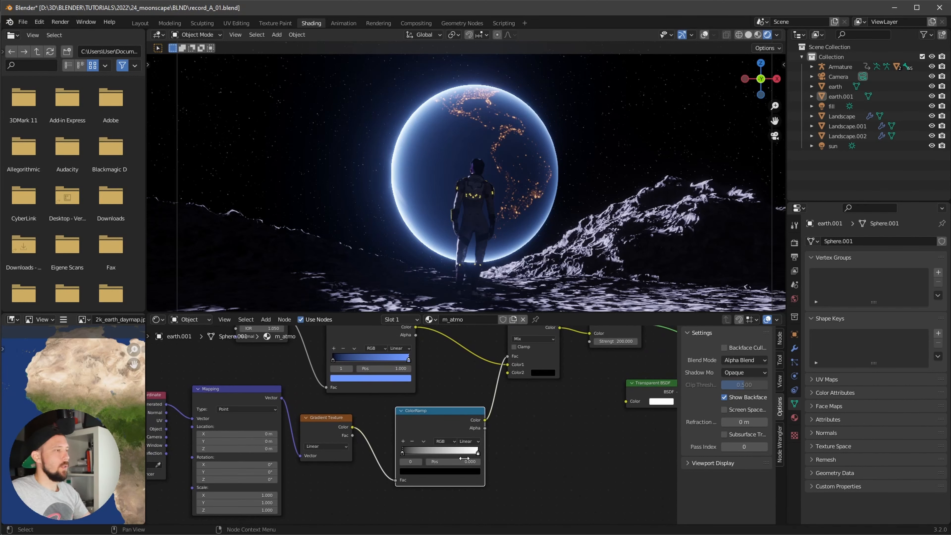
pyautogui.moveTo(342, 488); pyautogui.dragTo(355, 481, button='middle')
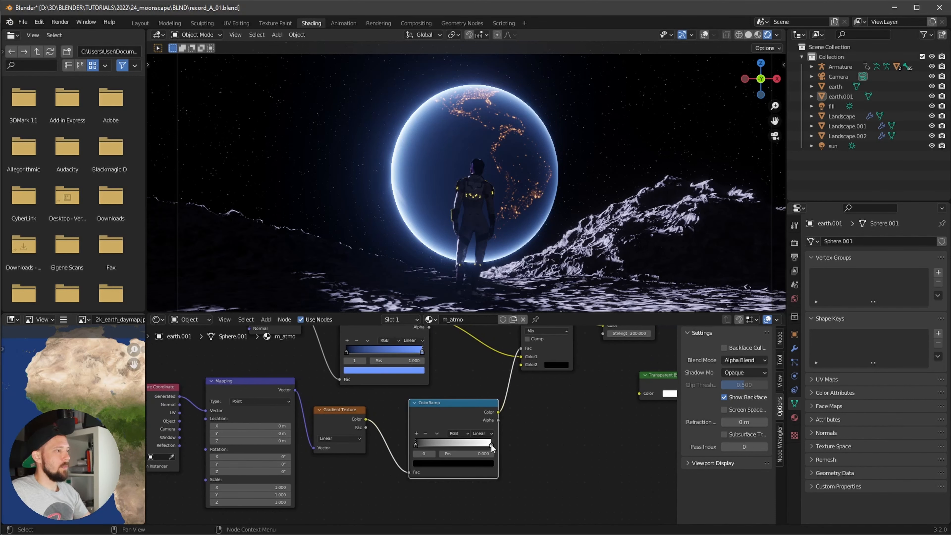
pyautogui.moveTo(490, 444); pyautogui.dragTo(435, 448)
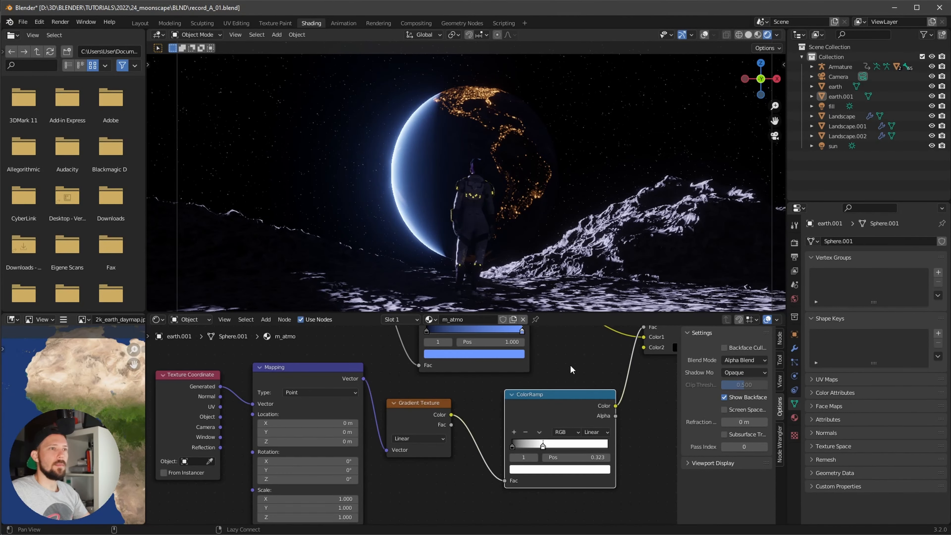
# - Set the Emission node's Strength to 100 in the m_atmo material
pyautogui.moveTo(579, 353); pyautogui.dragTo(365, 437, button='middle')
pyautogui.click(548, 401)
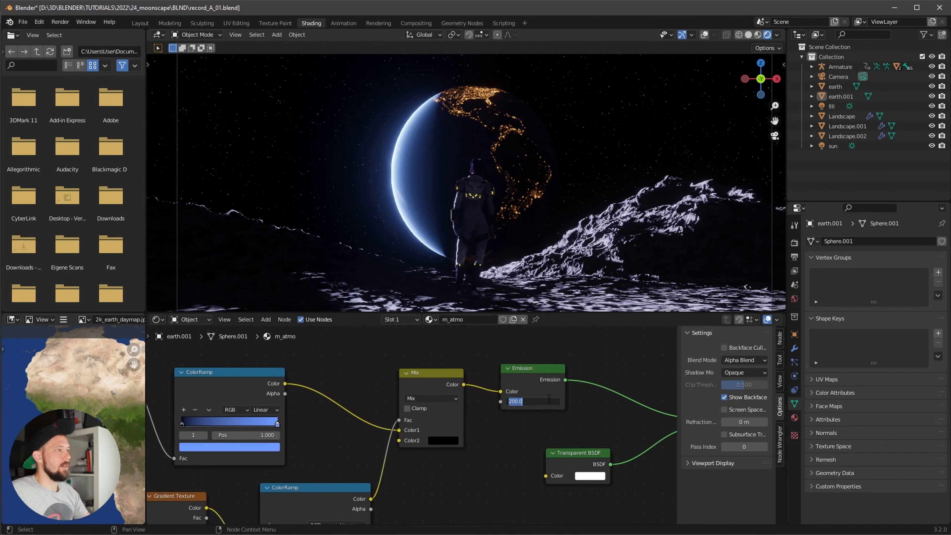
pyautogui.write('100')
pyautogui.press('Return')
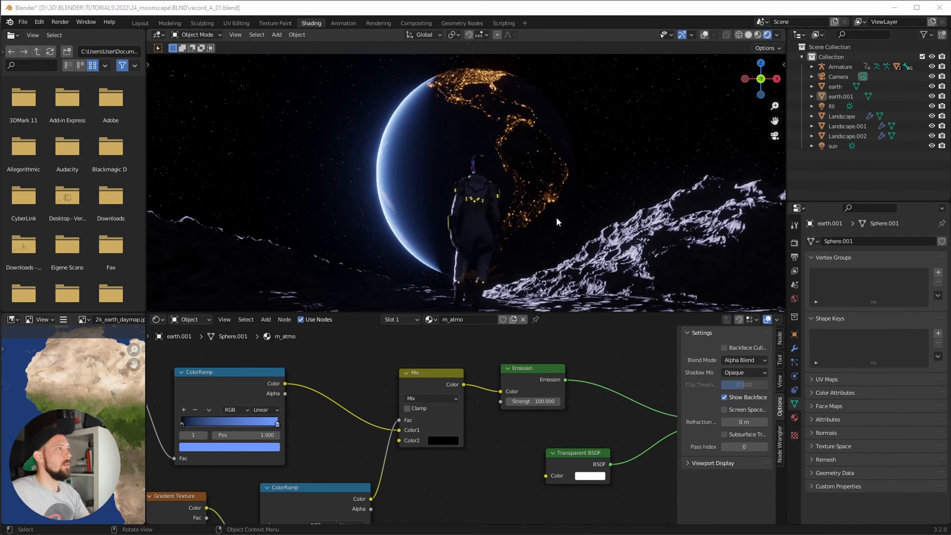
# - Add a UV Sphere with 64 segments and 64 rings at the world origin and open its creation settings
pyautogui.moveTo(589, 212); pyautogui.dragTo(545, 233)
pyautogui.scroll(-2, 589, 212)
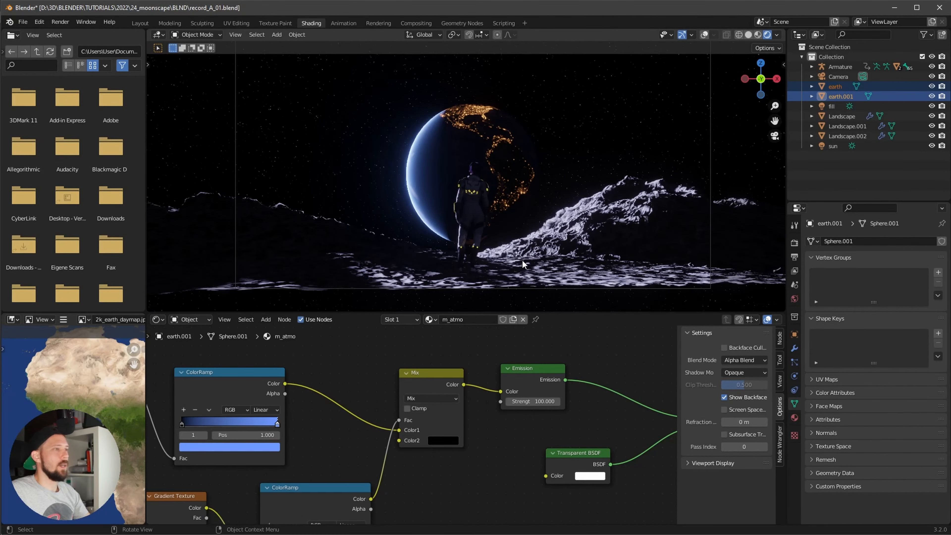
pyautogui.moveTo(532, 260); pyautogui.dragTo(687, 217, button='middle')
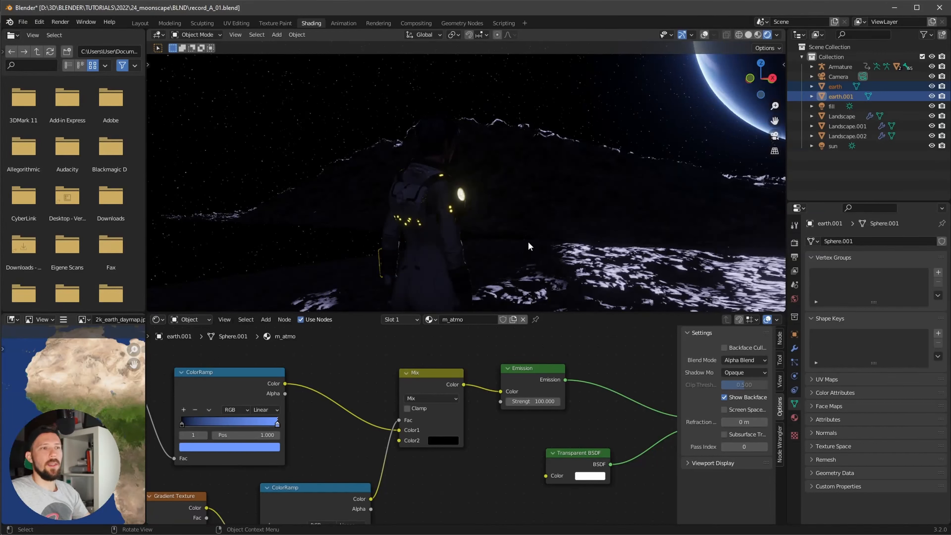
pyautogui.hotkey('shift', 'a')
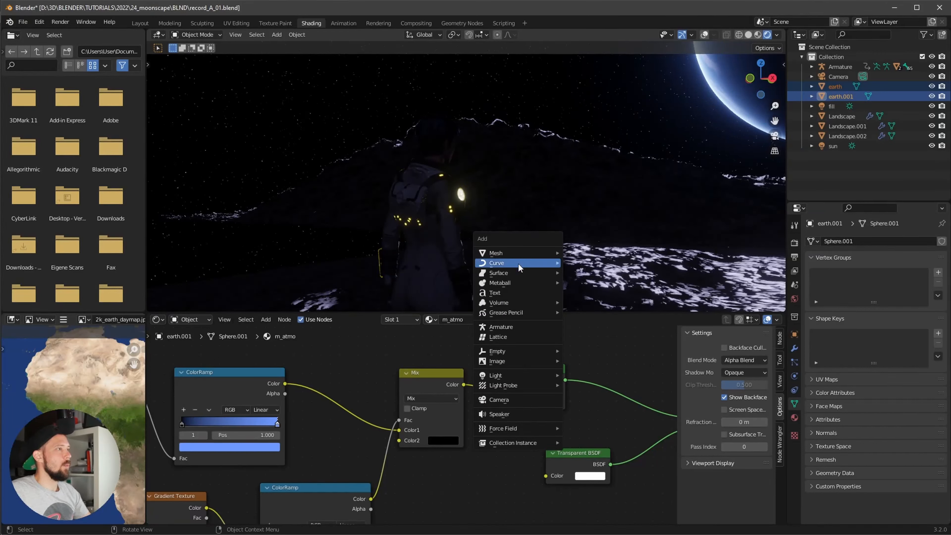
pyautogui.moveTo(522, 251)
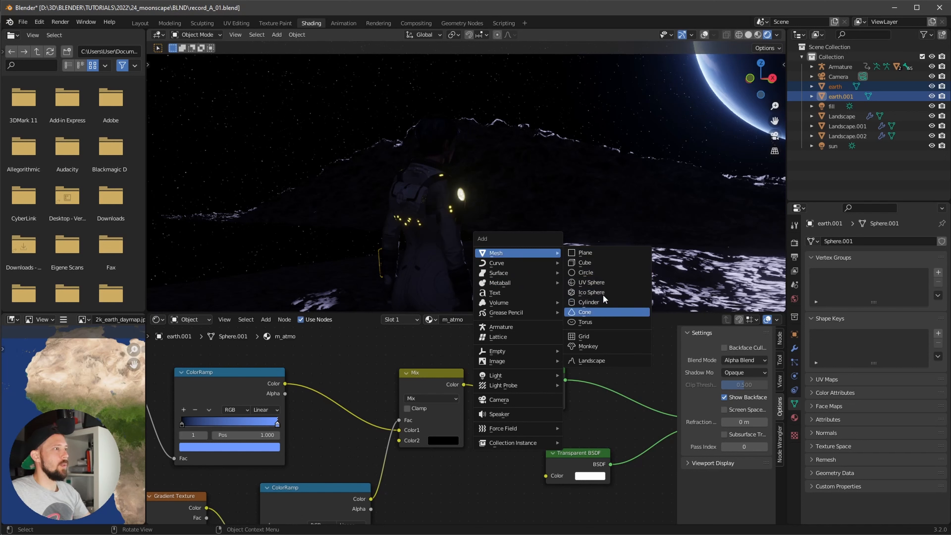
pyautogui.click(611, 281)
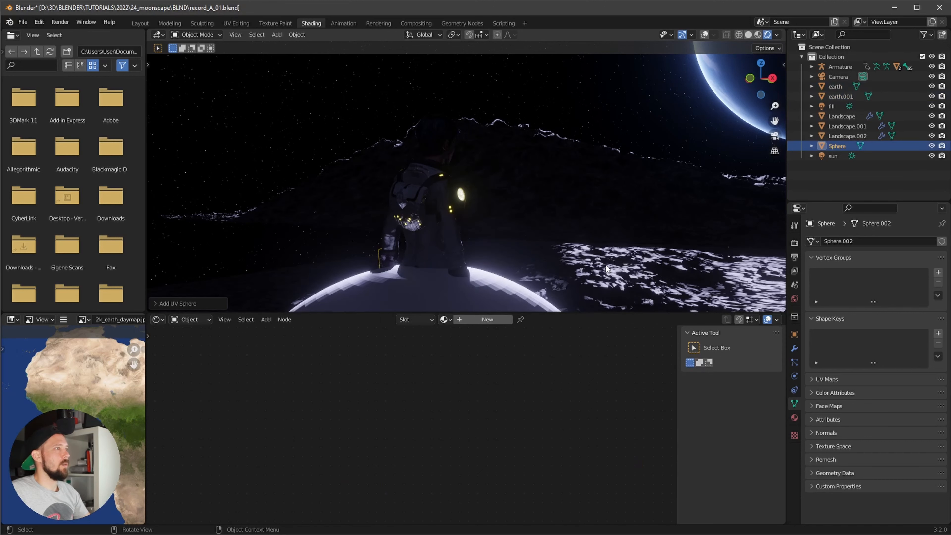
pyautogui.click(161, 299)
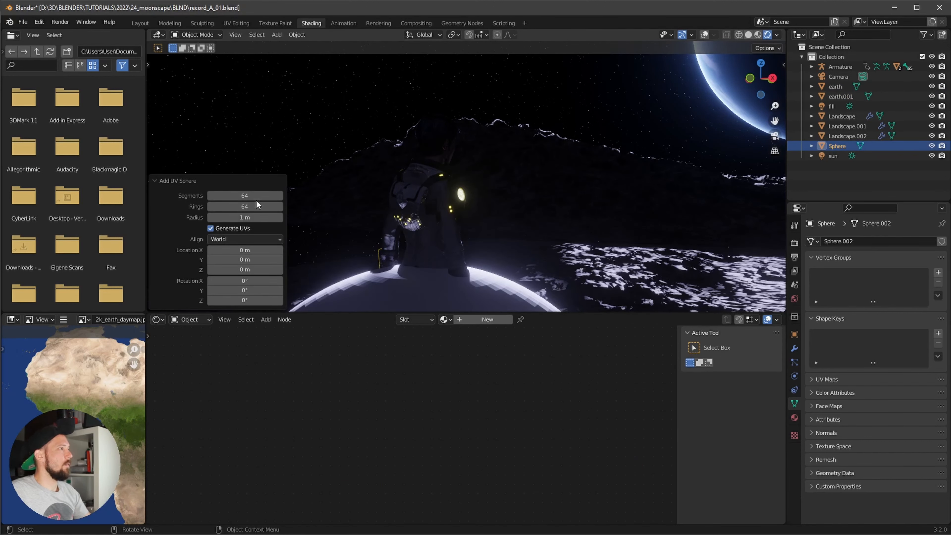
# - Reduce the new UV sphere to 32 segments and 32 rings
pyautogui.click(251, 196)
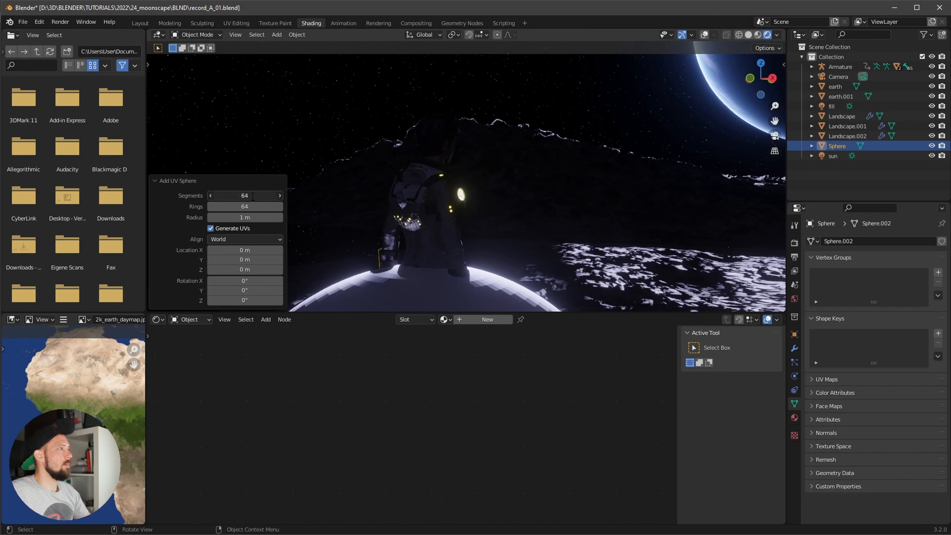
pyautogui.press('Tab')
pyautogui.write('32')
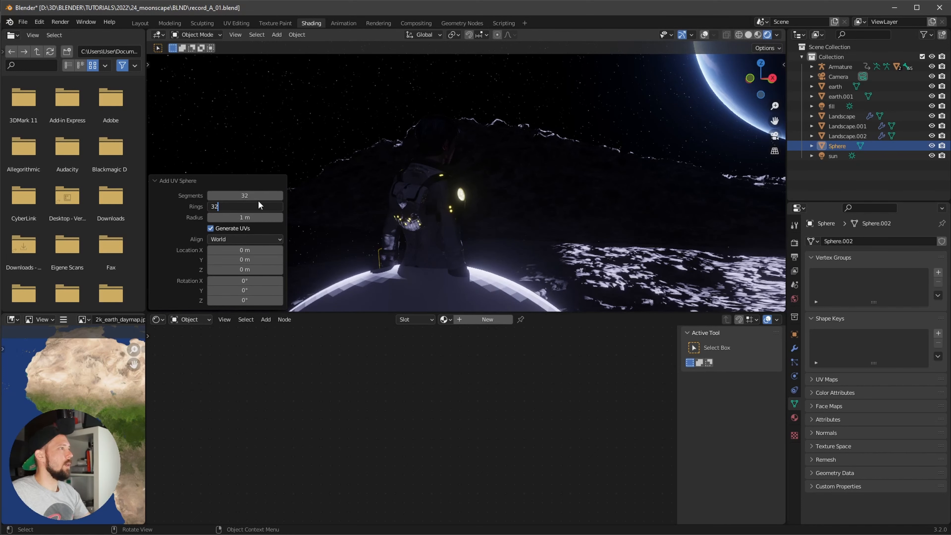
pyautogui.press('Return')
# - Shade the sphere smooth and enable Auto Smooth at 30° in its mesh normals
pyautogui.scroll(-4, 502, 271)
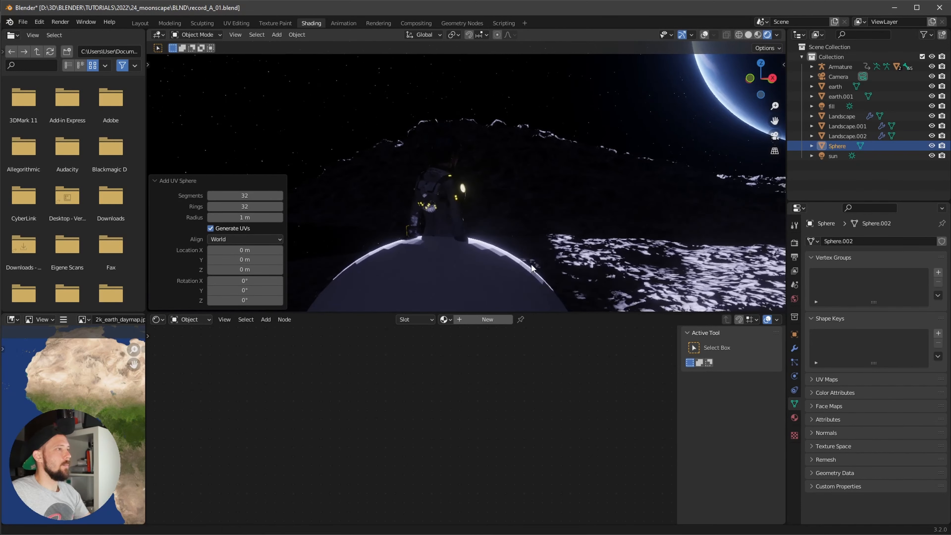
pyautogui.rightClick(480, 269)
pyautogui.click(478, 268)
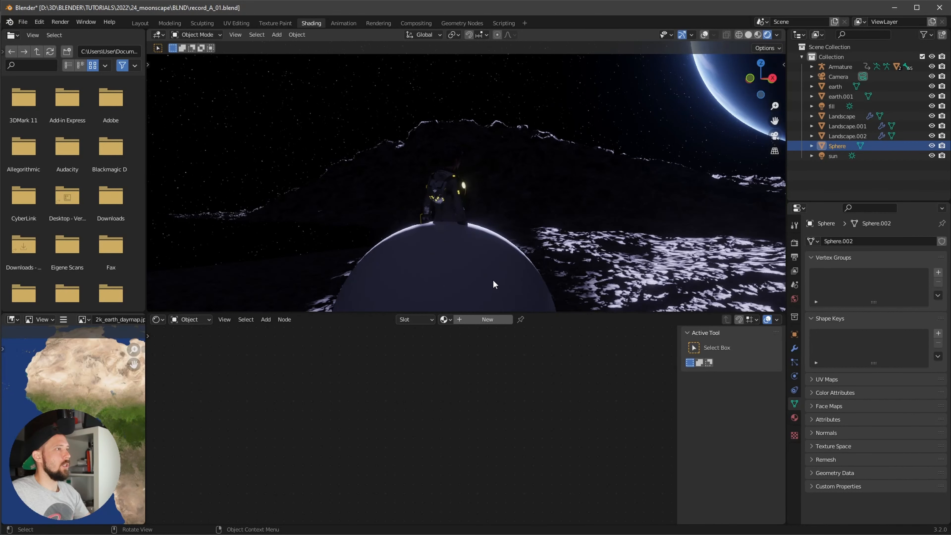
pyautogui.click(813, 433)
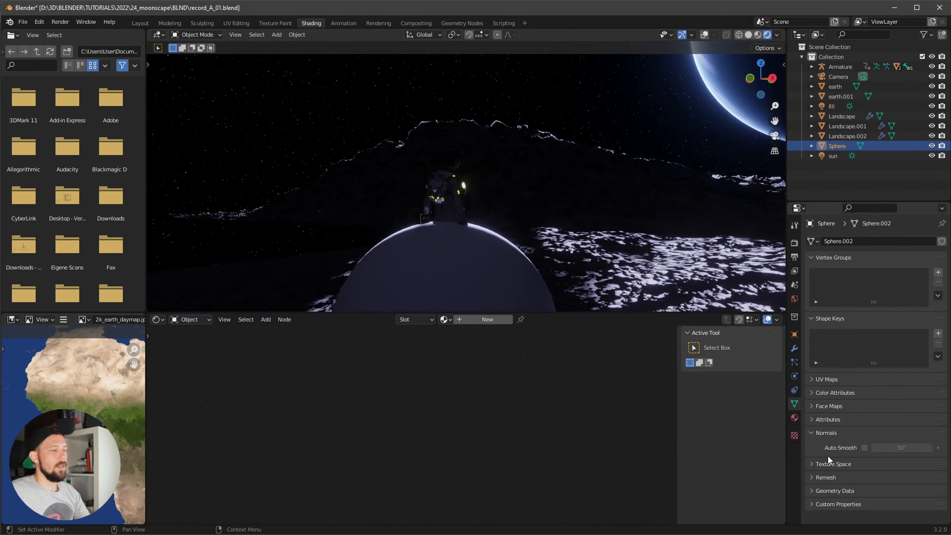
pyautogui.click(863, 448)
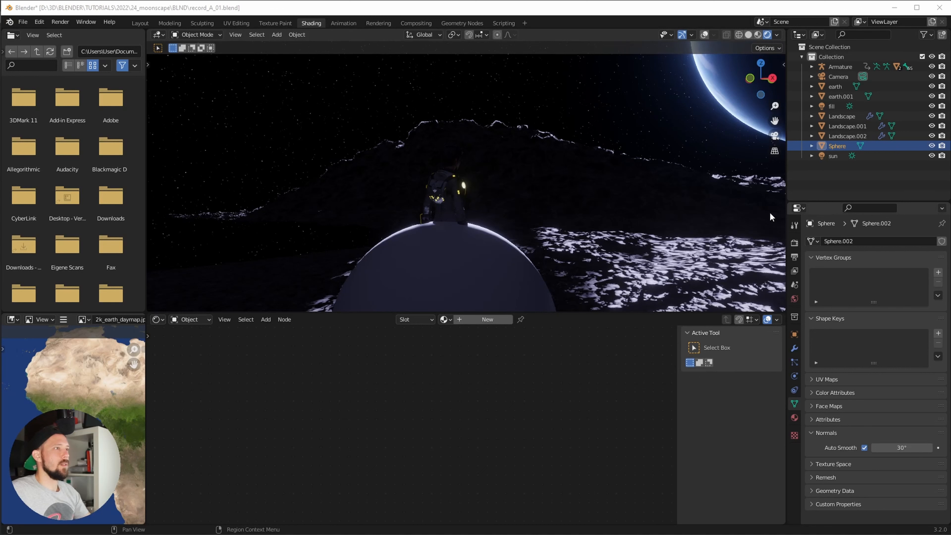
# - Set the sphere's X, Y and Z dimensions to 0.28 m each
pyautogui.click(619, 40)
pyautogui.press('n')
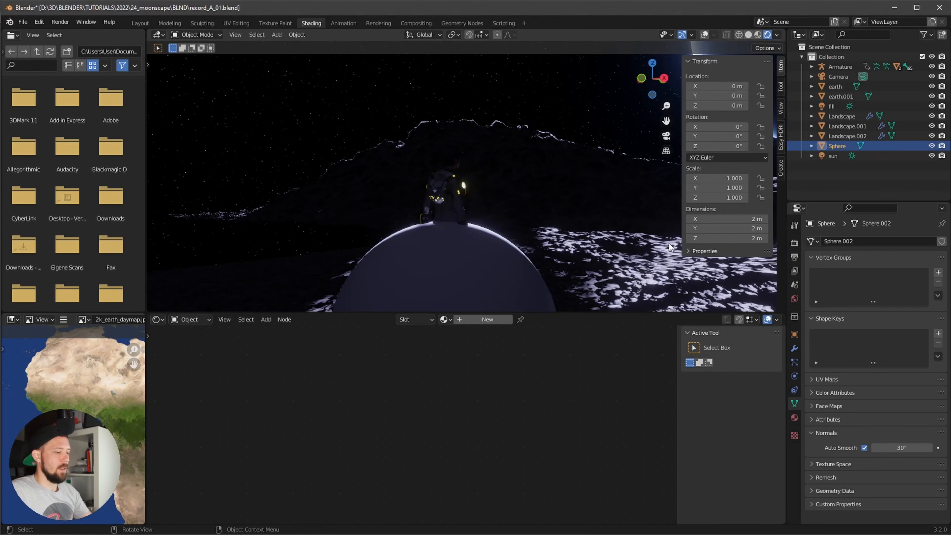
pyautogui.click(748, 219)
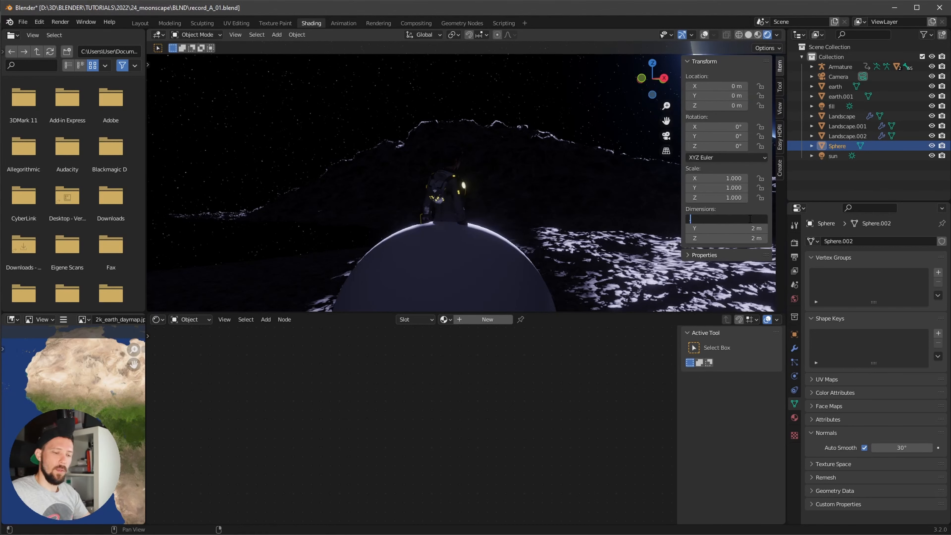
pyautogui.write('.28')
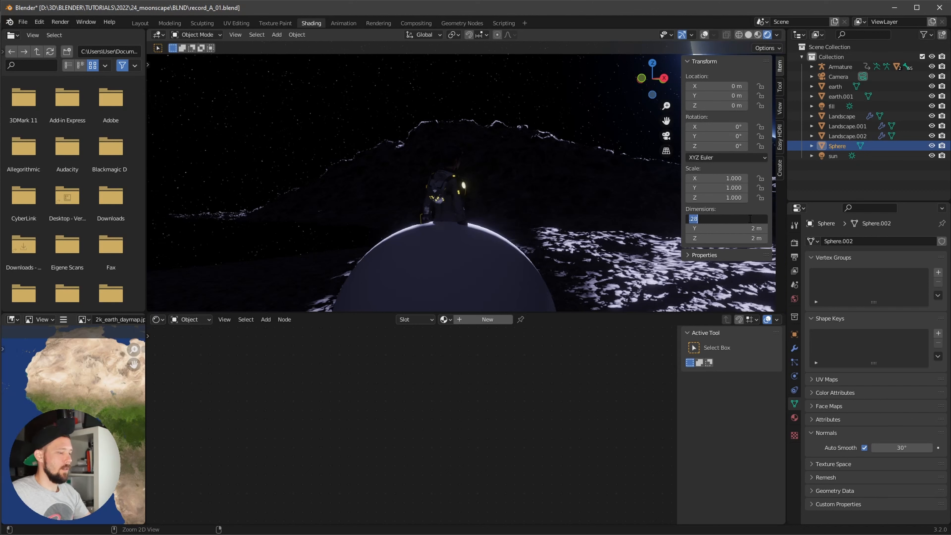
pyautogui.press('Tab')
pyautogui.write('.28')
pyautogui.press('Tab')
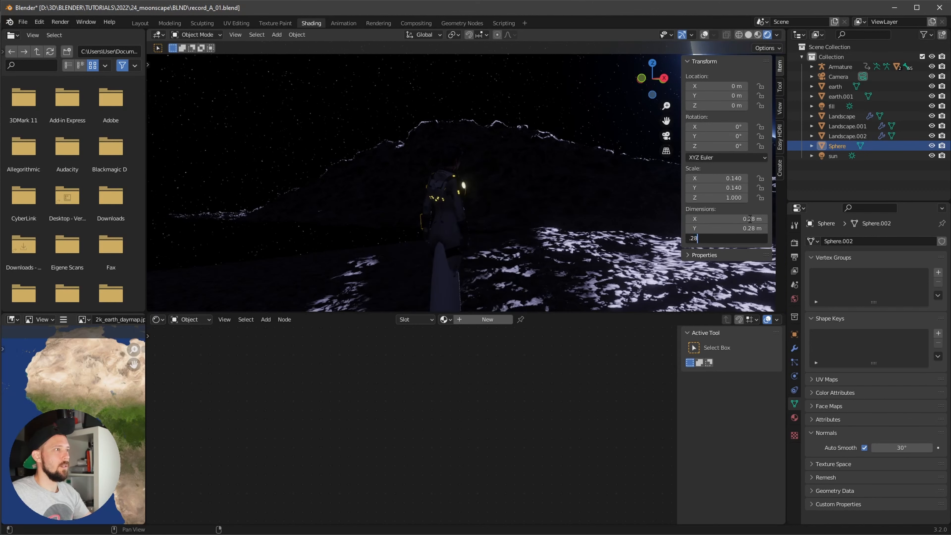
pyautogui.write('.28')
pyautogui.press('Return')
# - Show the viewport overlays and raise the sphere about 1.52 m along Z to the astronaut's head height
pyautogui.click(704, 35)
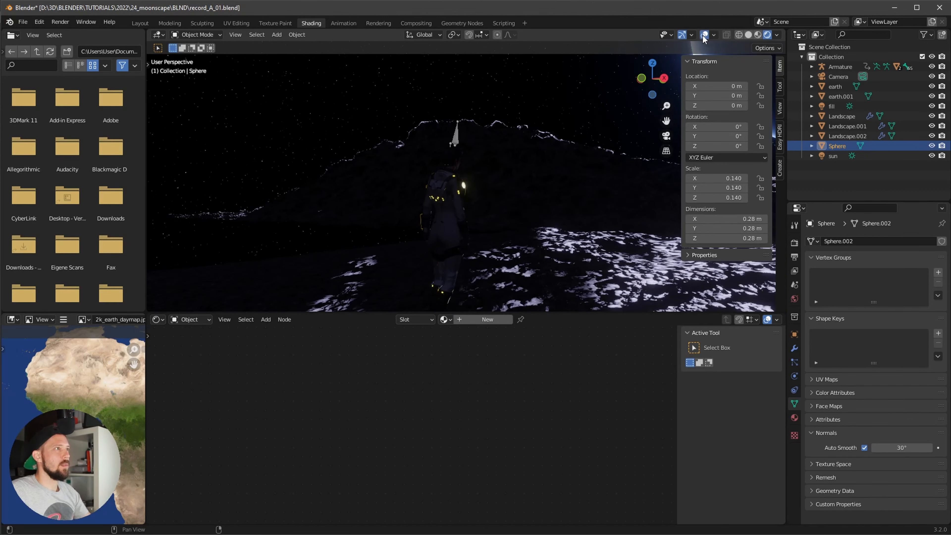
pyautogui.press('g')
pyautogui.press('z')
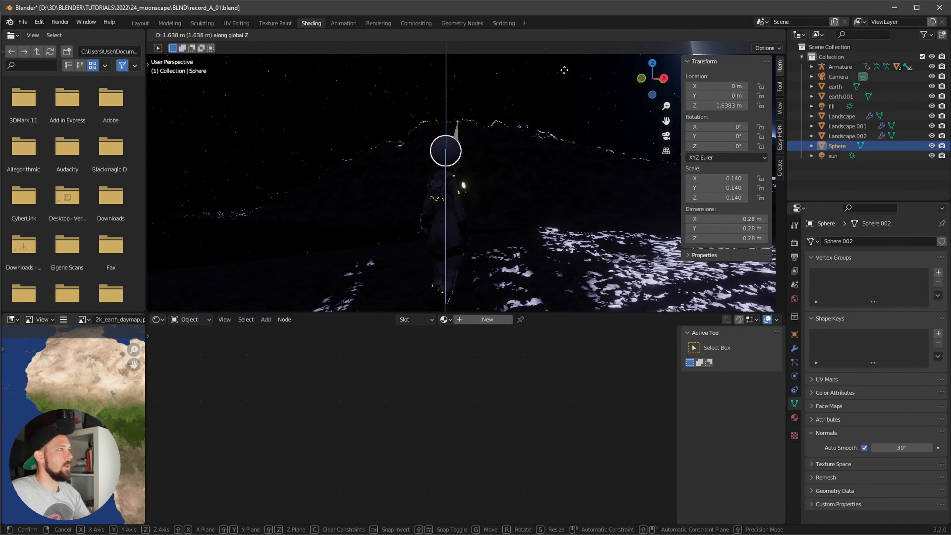
pyautogui.click(565, 85)
# - Switch the viewport to Material Preview and raise the sphere another 0.038 m or so along Z around the head
pyautogui.press('z')
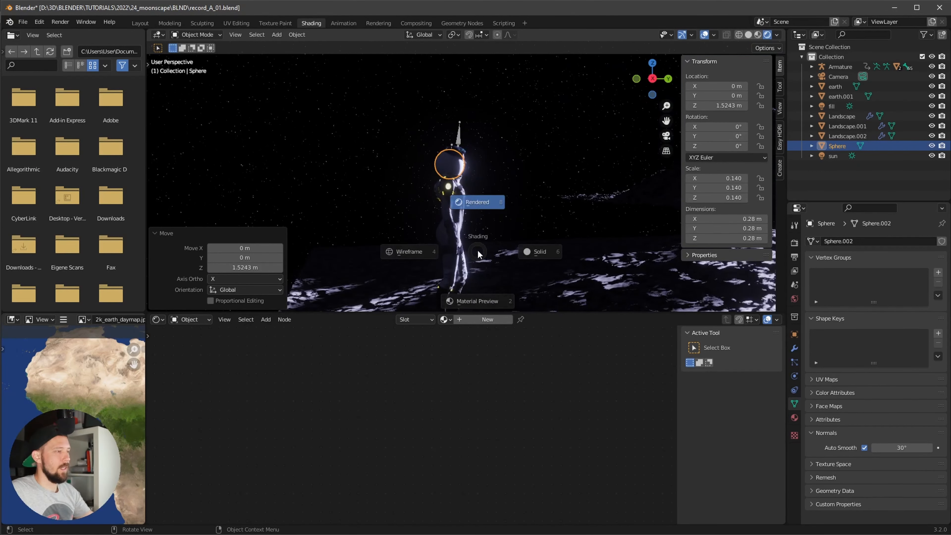
pyautogui.click(479, 304)
pyautogui.moveTo(492, 212)
pyautogui.keyDown('ctrl'); pyautogui.keyDown('alt'); pyautogui.mouseDown()
pyautogui.moveTo(579, 214)
pyautogui.moveTo(469, 240)
pyautogui.mouseUp(); pyautogui.keyUp('alt'); pyautogui.keyUp('ctrl')
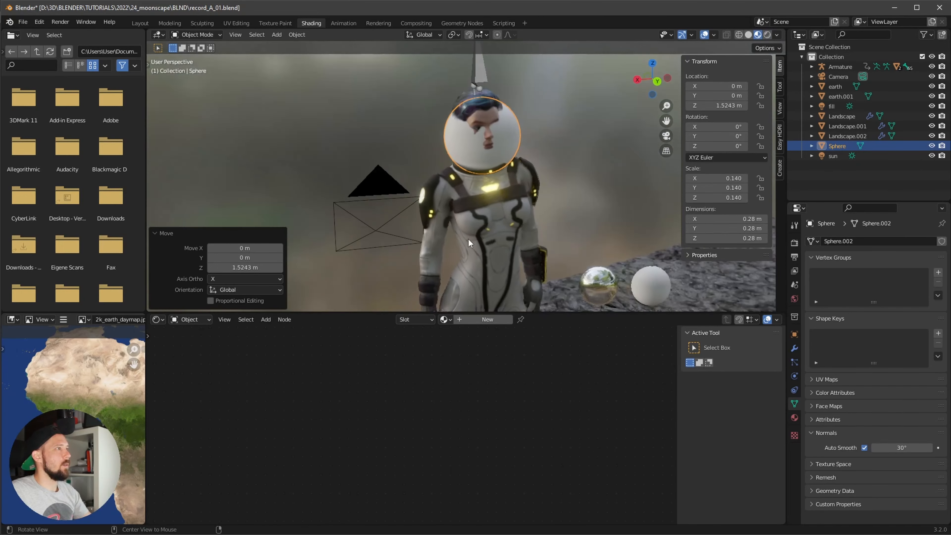
pyautogui.press('g')
pyautogui.press('z')
pyautogui.click(521, 226)
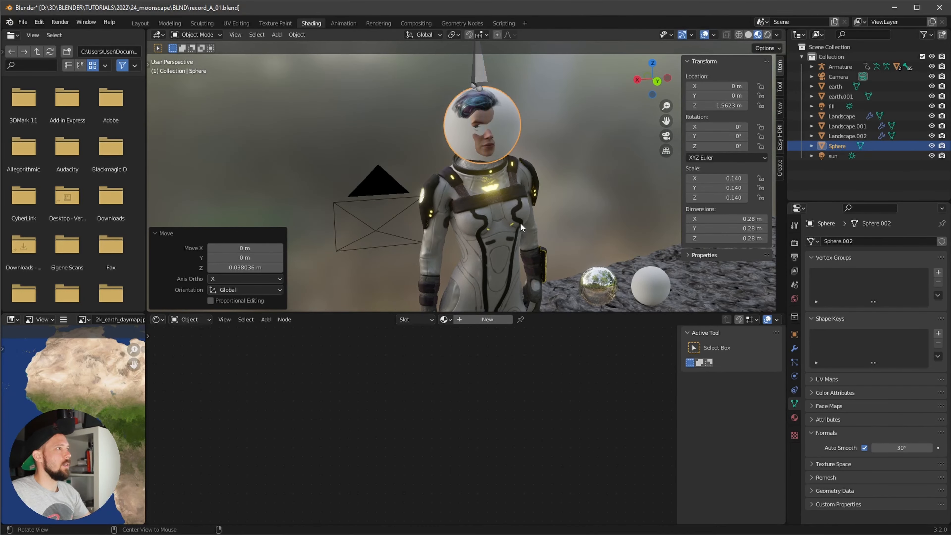
# - Shift the sphere about 0.085 m along Y and about 0.025 m up along Z to enclose the head
pyautogui.keyDown('alt'); pyautogui.moveTo(521, 227); pyautogui.dragTo(704, 232); pyautogui.keyUp('alt')
pyautogui.press('g')
pyautogui.press('y')
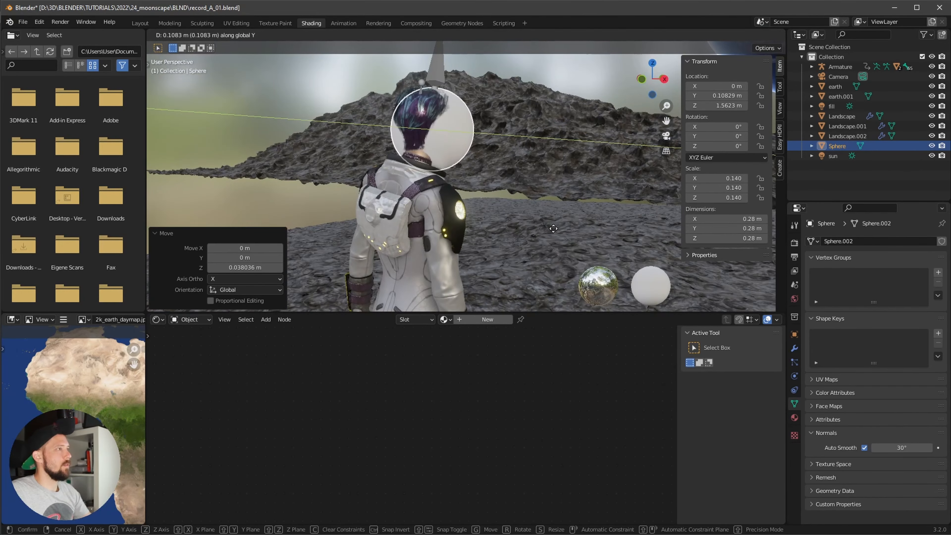
pyautogui.click(549, 229)
pyautogui.press('g')
pyautogui.press('z')
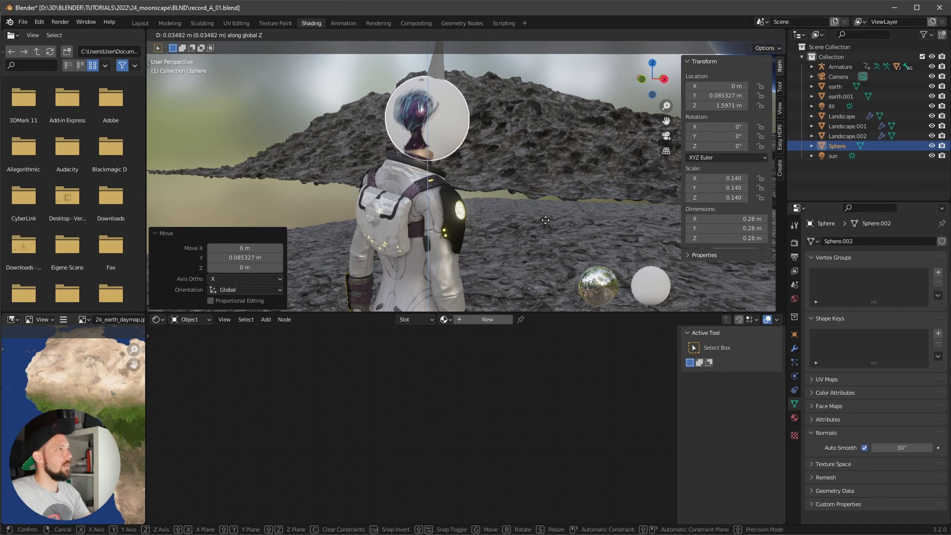
pyautogui.click(545, 221)
# - Move the sphere back about 0.032 m along negative Y to center it on the head
pyautogui.keyDown('alt'); pyautogui.moveTo(544, 221); pyautogui.dragTo(515, 237); pyautogui.keyUp('alt')
pyautogui.press('g')
pyautogui.press('y')
pyautogui.click(473, 236)
# - In the camera view, nudge the sphere about 0.023 m in X and 0.002 m in Z to align it with the astronaut's head
pyautogui.press('KP_0')
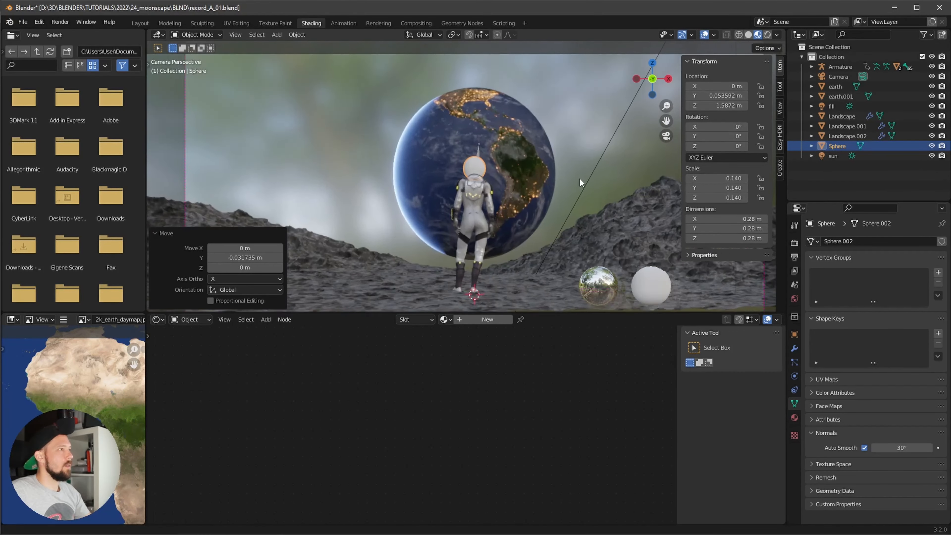
pyautogui.scroll(5, 587, 190)
pyautogui.press('g')
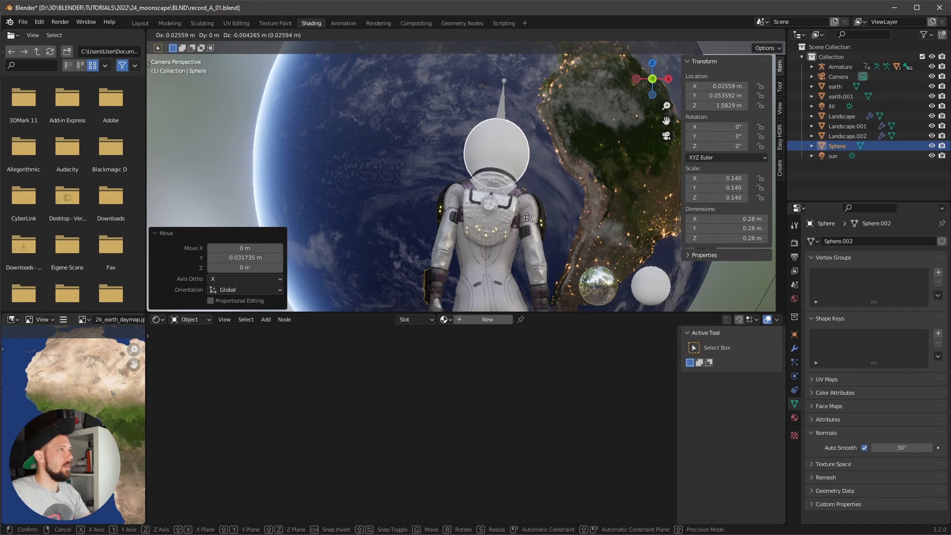
pyautogui.click(527, 218)
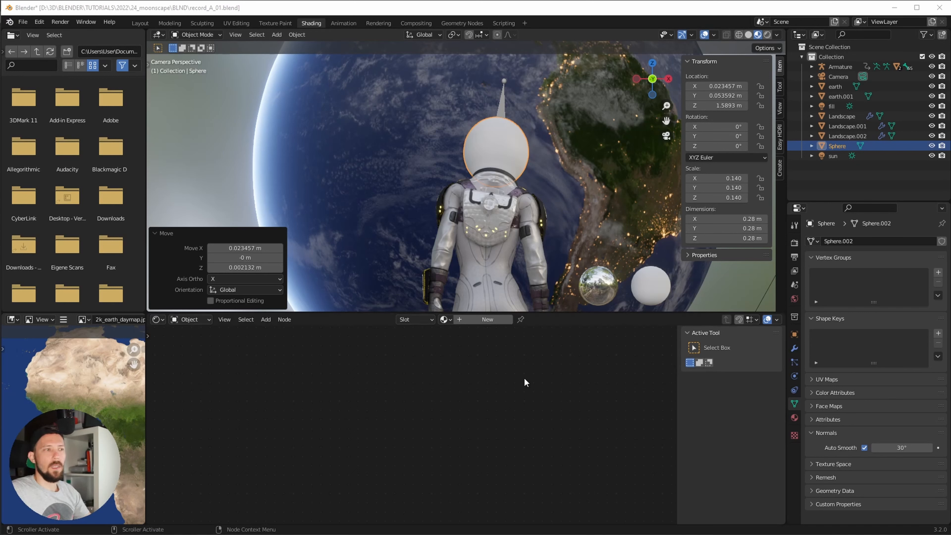
# - Create a new material for the sphere and name it m_helmet
pyautogui.click(484, 319)
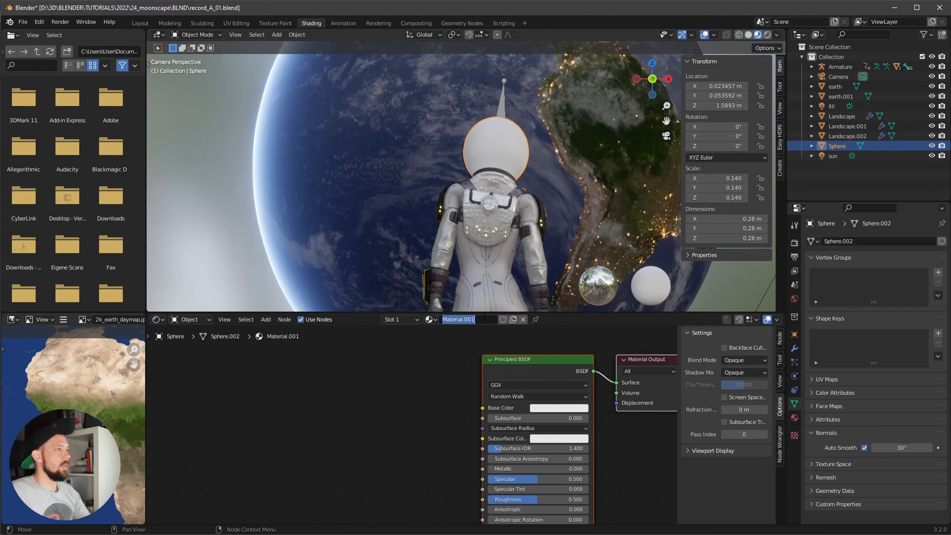
pyautogui.write('m_helmet')
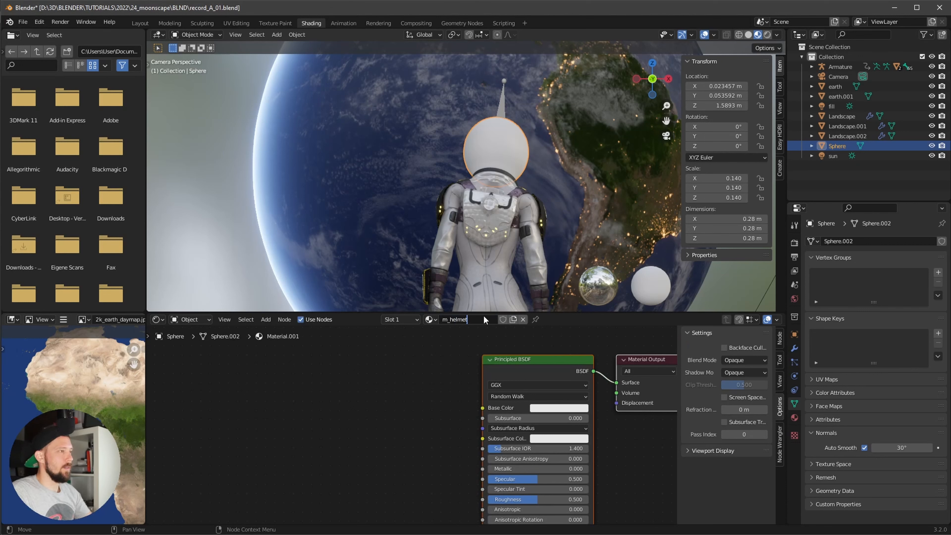
pyautogui.press('Return')
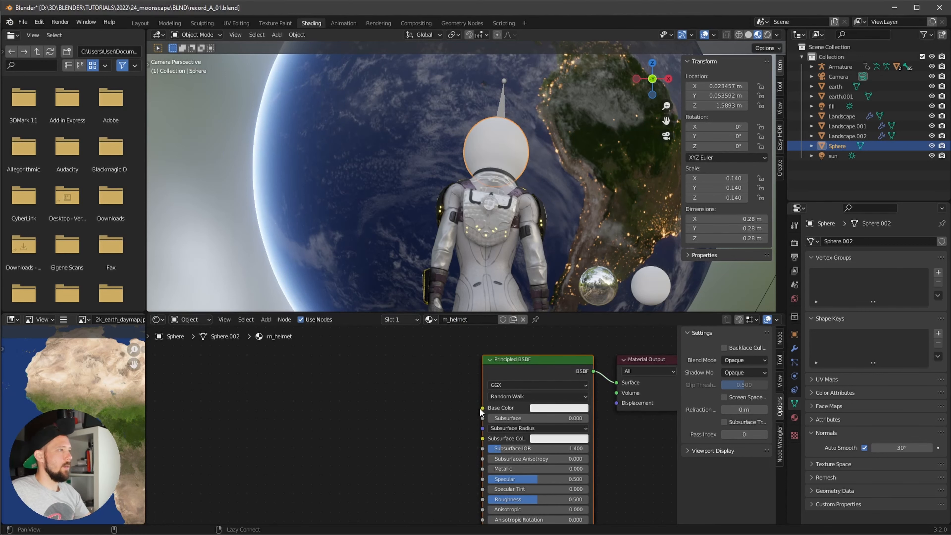
# - Switch the viewport to Rendered shading and add a Fresnel node beside the Principled BSDF in m_helmet
pyautogui.scroll(-3, 412, 422)
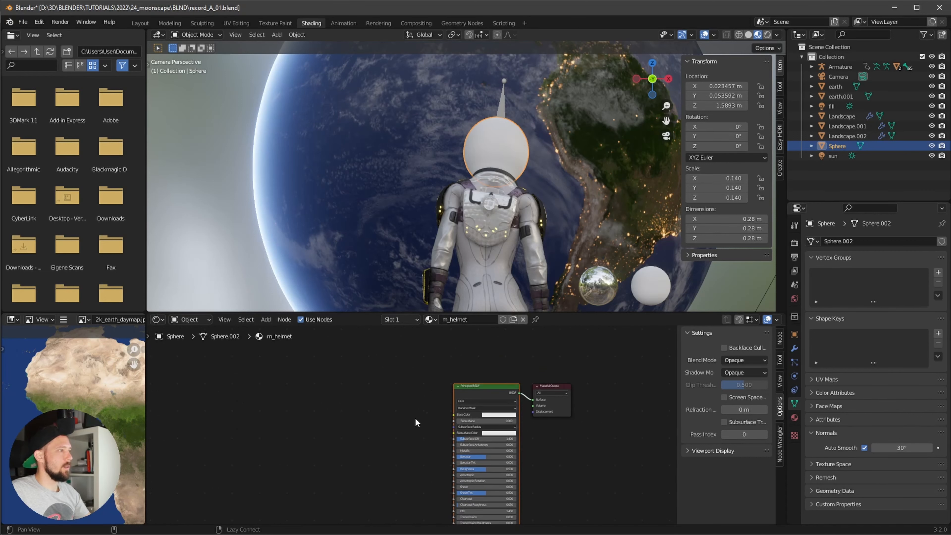
pyautogui.click(417, 443)
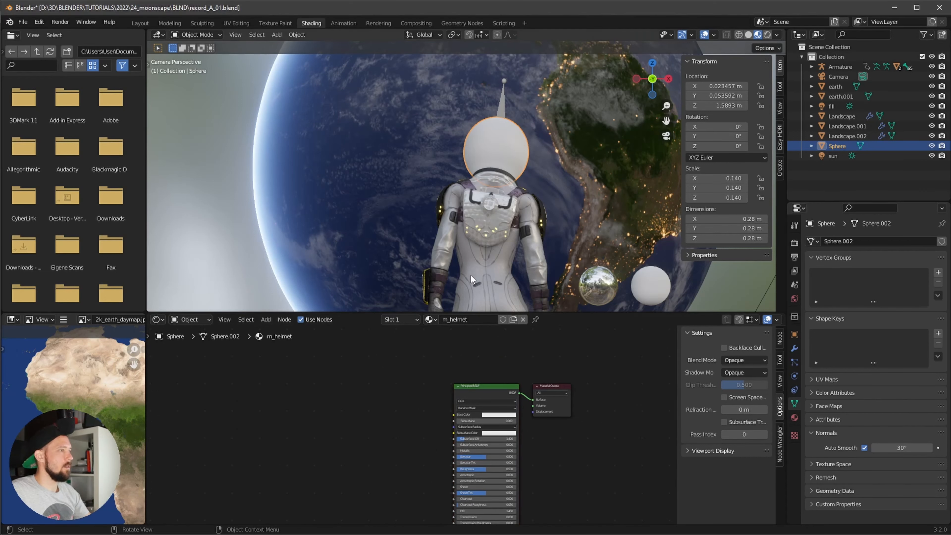
pyautogui.press('z')
pyautogui.click(502, 197)
pyautogui.hotkey('shift', 'a')
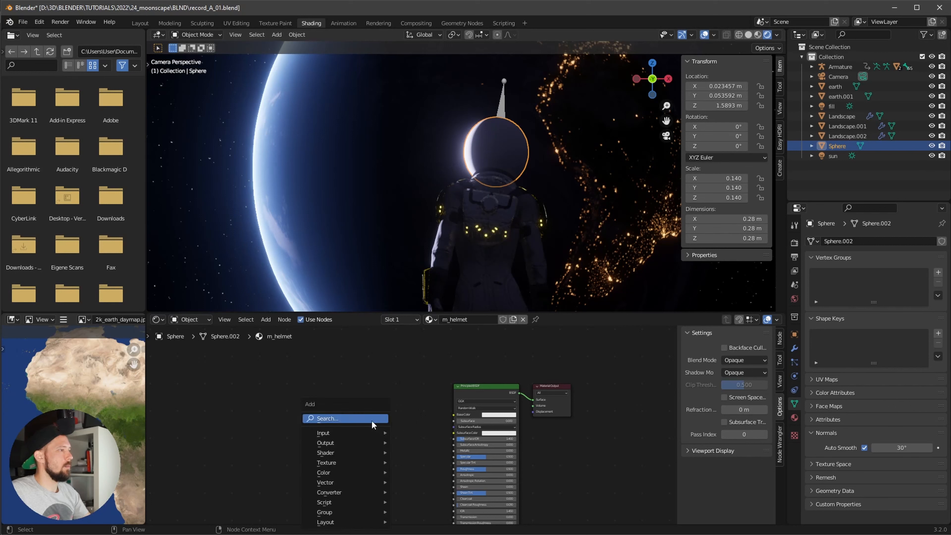
pyautogui.click(371, 420)
pyautogui.write('fre')
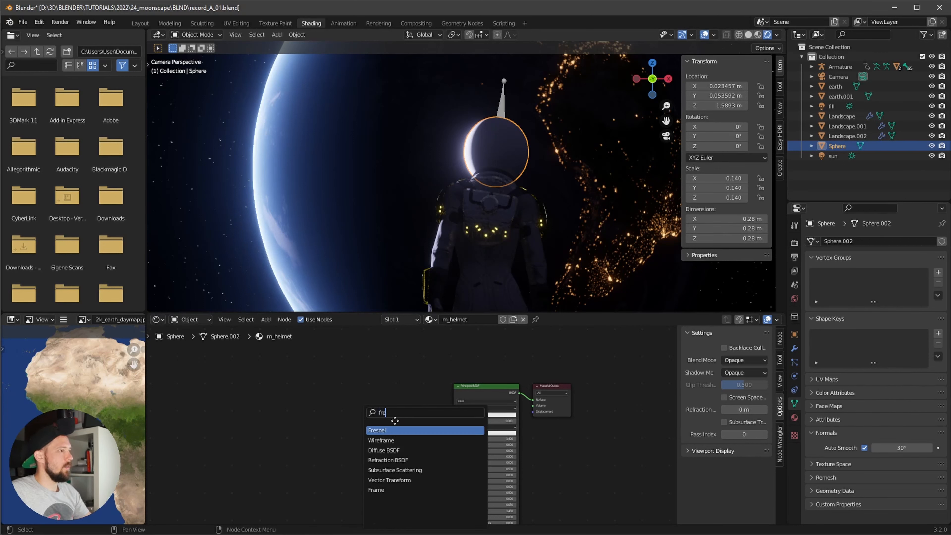
pyautogui.press('Return')
pyautogui.click(386, 420)
# - Connect the Fresnel's Fac output to the Principled BSDF's Base Color and set its IOR to 1.05
pyautogui.scroll(3, 408, 421)
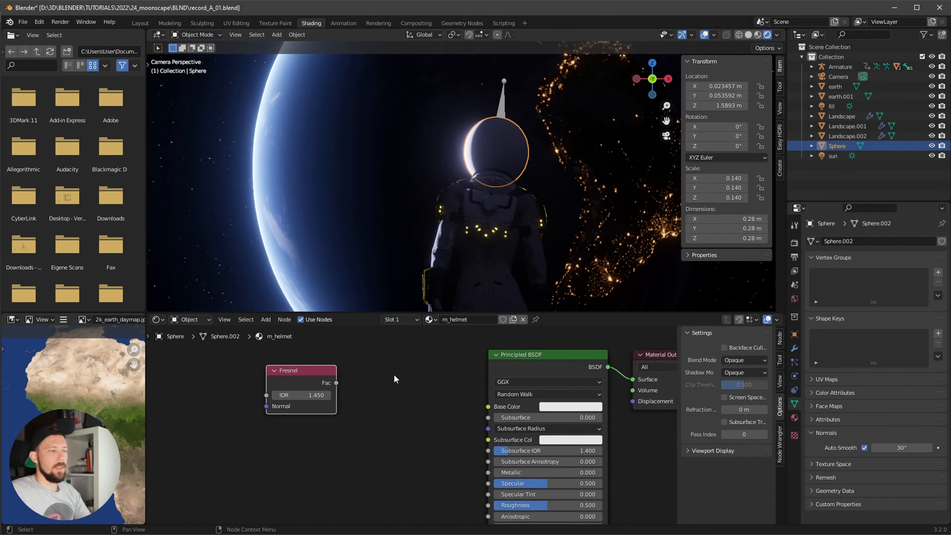
pyautogui.moveTo(336, 382); pyautogui.dragTo(476, 430)
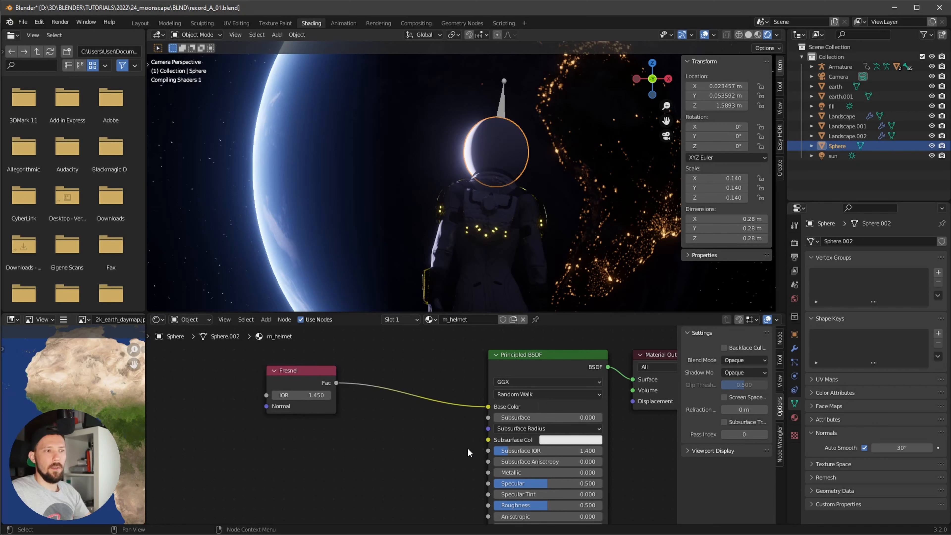
pyautogui.click(311, 395)
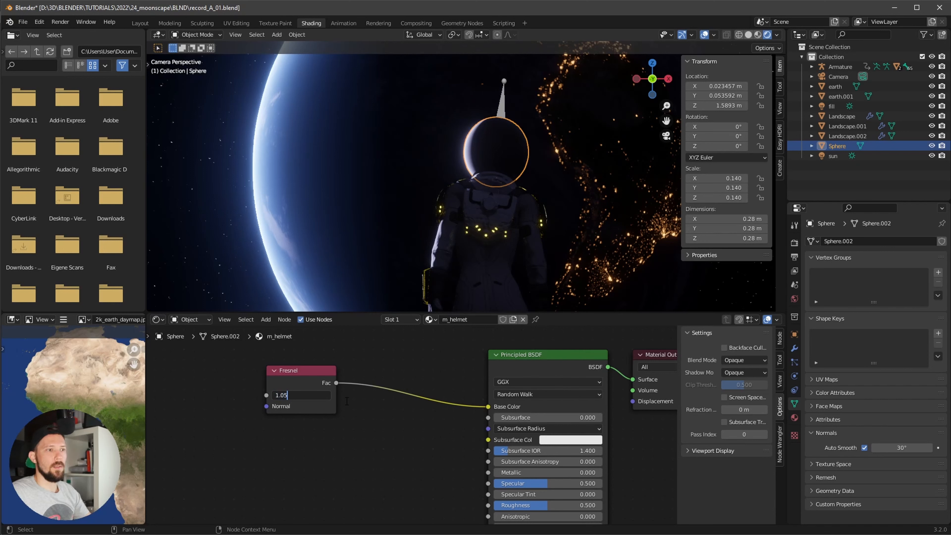
pyautogui.press('Return')
# - Move the Material Output node away from the Principled BSDF and insert a Mix Shader on the link between them
pyautogui.moveTo(468, 467); pyautogui.dragTo(374, 436, button='middle')
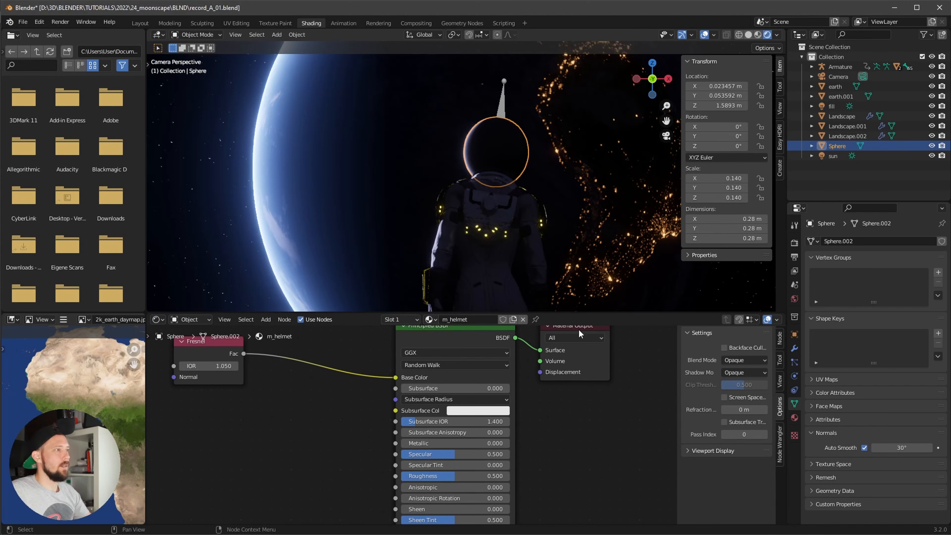
pyautogui.moveTo(581, 334); pyautogui.dragTo(598, 360)
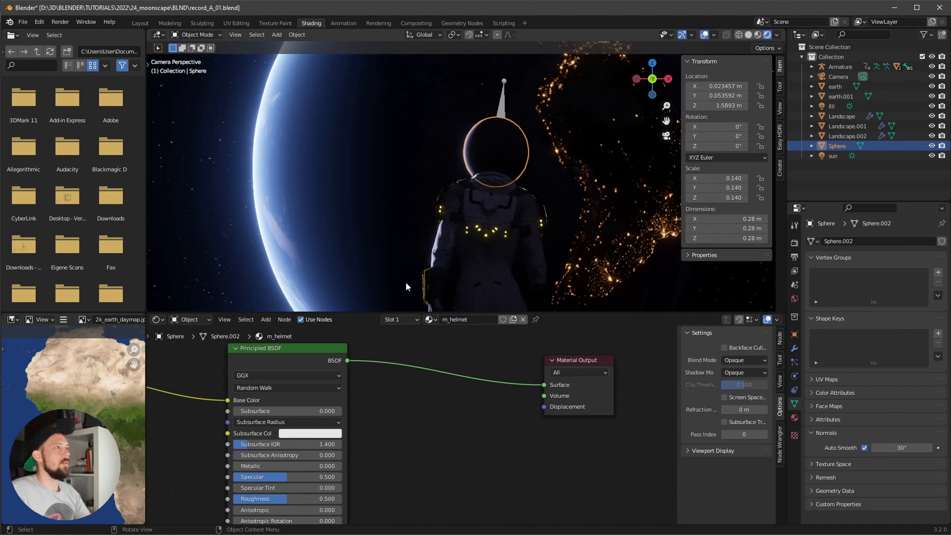
pyautogui.hotkey('shift', 'a')
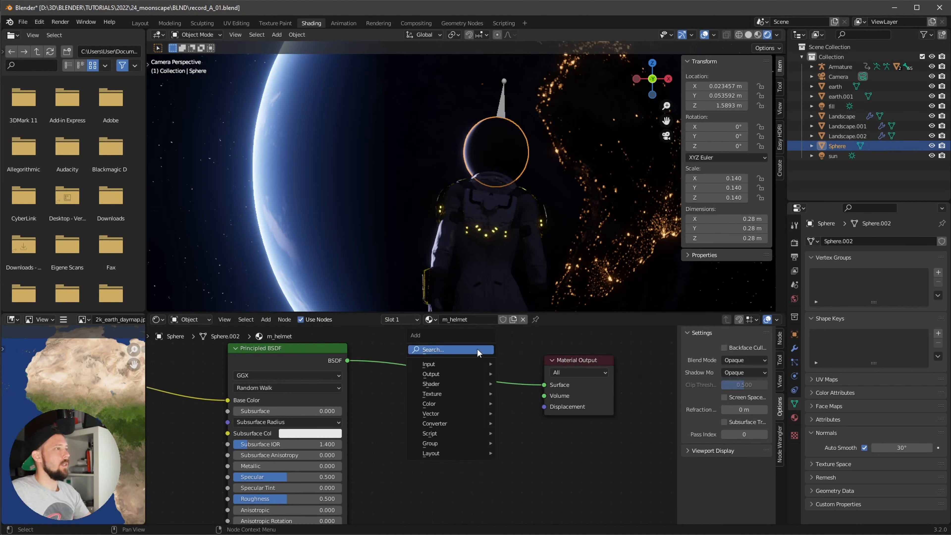
pyautogui.click(477, 349)
pyautogui.write('mix')
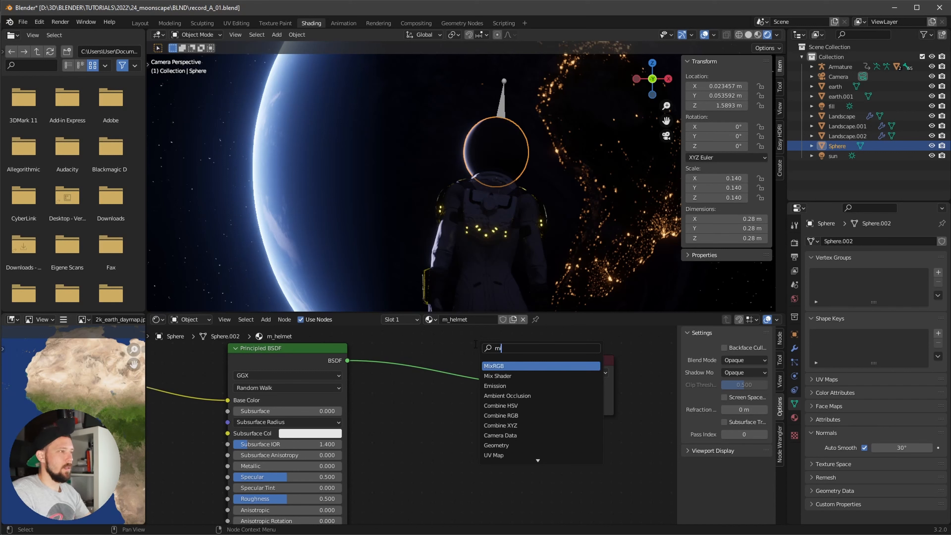
pyautogui.click(526, 376)
pyautogui.click(470, 375)
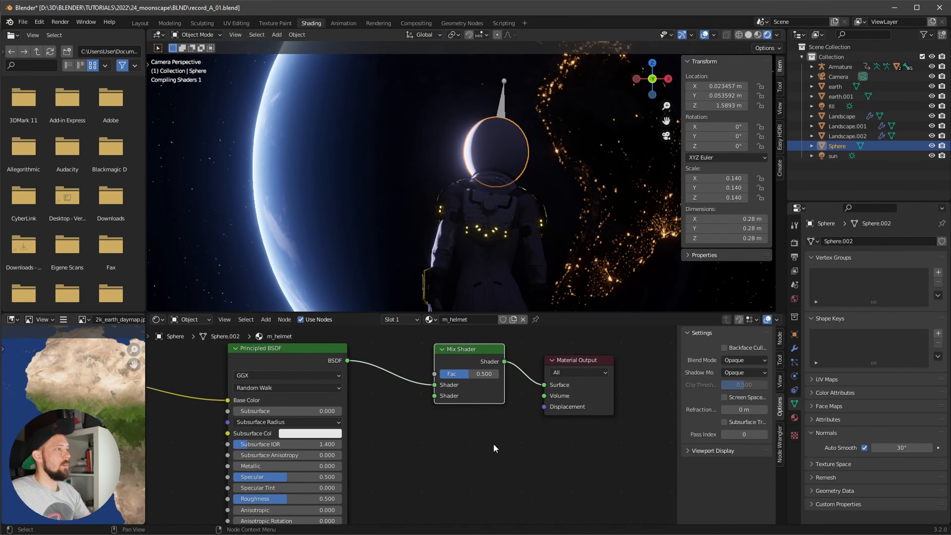
# - Add a Transparent BSDF feeding the second Shader input of the Mix Shader and place it below the Mix Shader
pyautogui.moveTo(434, 396); pyautogui.dragTo(425, 473)
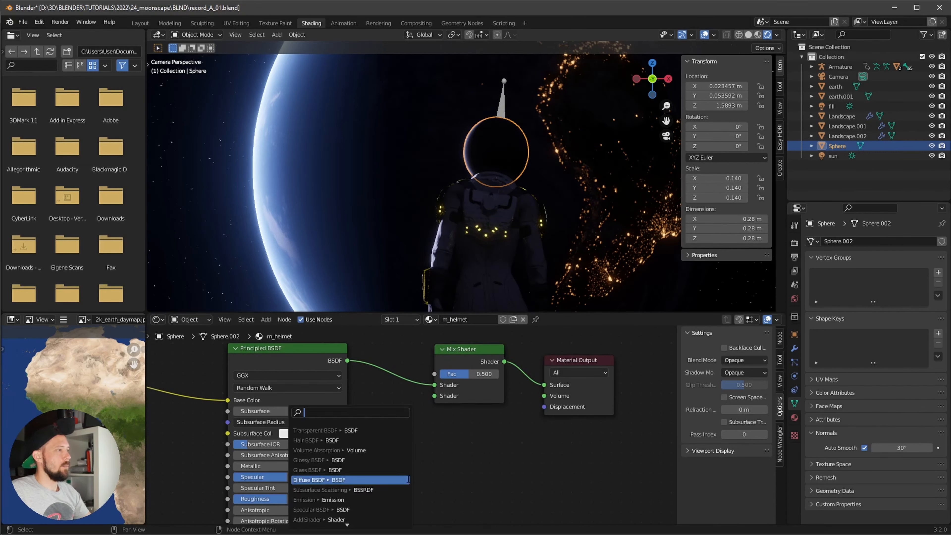
pyautogui.write('tra')
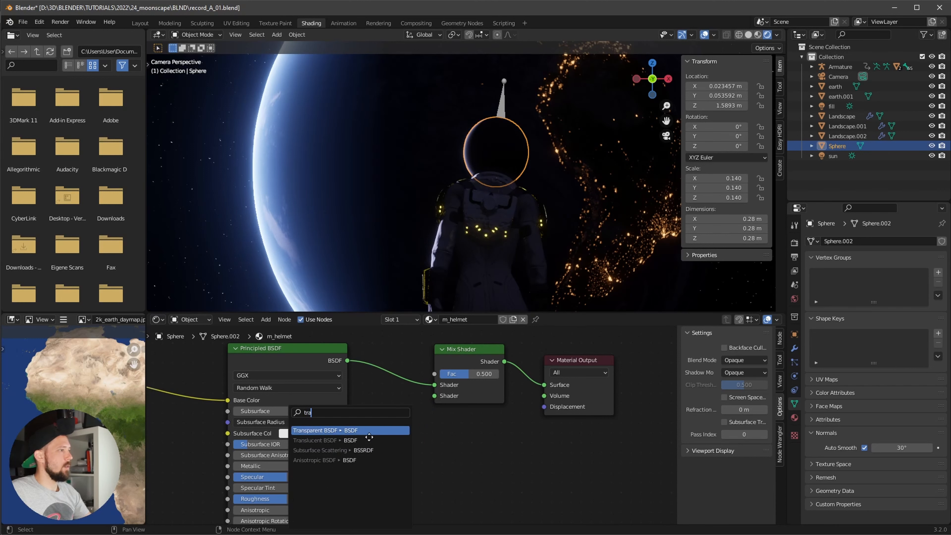
pyautogui.click(359, 430)
pyautogui.click(410, 407)
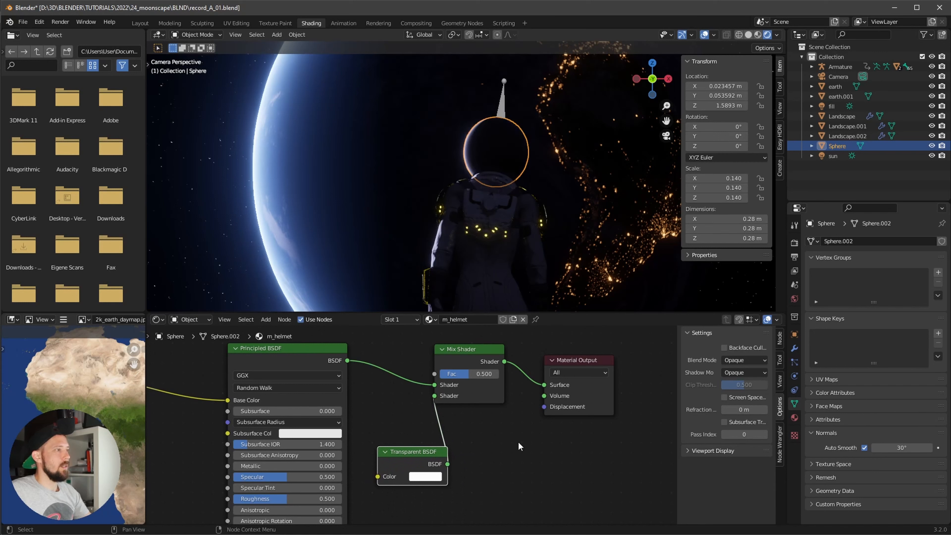
# - Set the blend mode of the m_helmet material to Alpha Blend
pyautogui.moveTo(531, 441); pyautogui.dragTo(472, 448, button='middle')
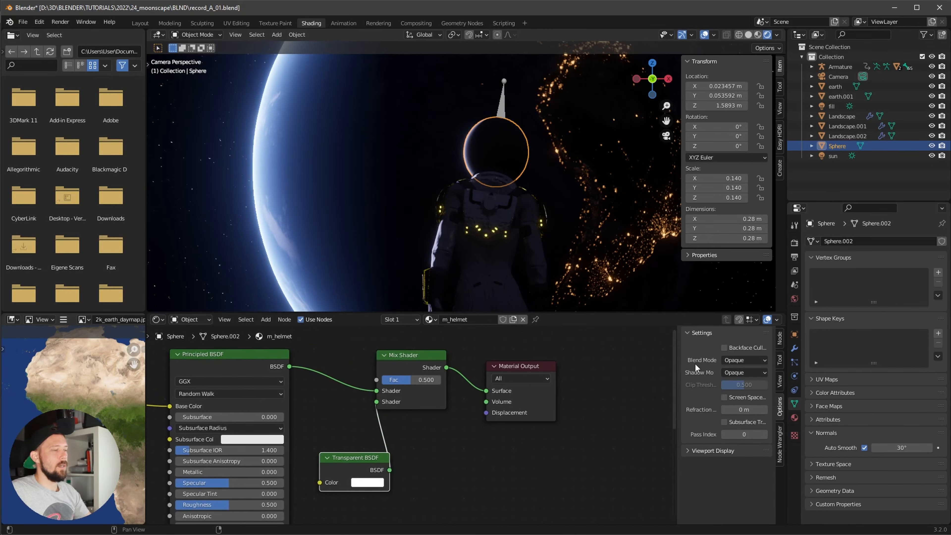
pyautogui.click(743, 360)
pyautogui.click(749, 405)
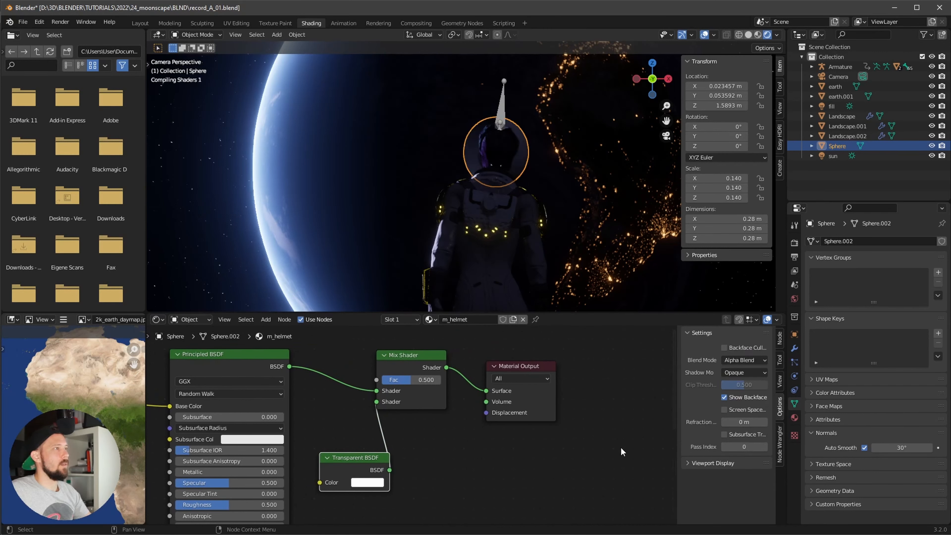
# - Hide the viewport overlays and set the Roughness of m_helmet's Principled BSDF to 0.650
pyautogui.click(703, 35)
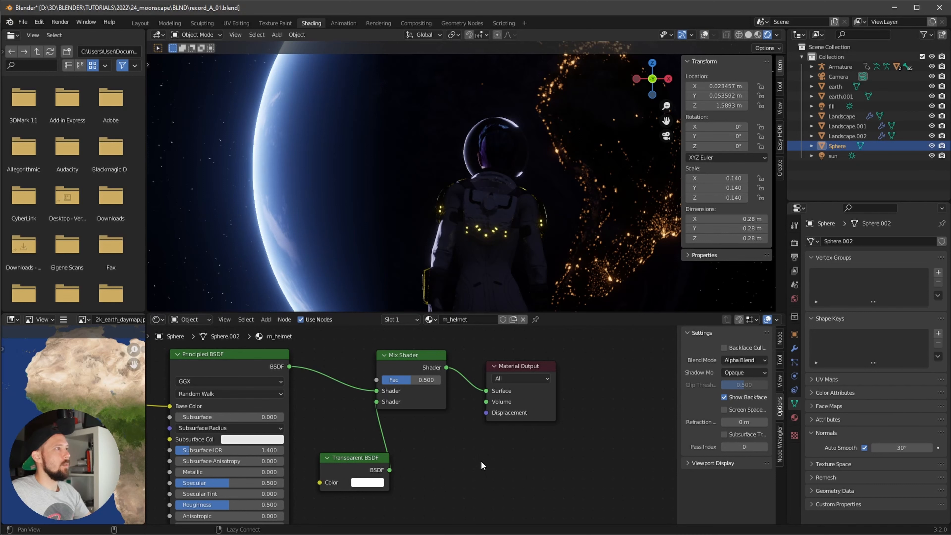
pyautogui.moveTo(482, 466); pyautogui.dragTo(644, 417, button='middle')
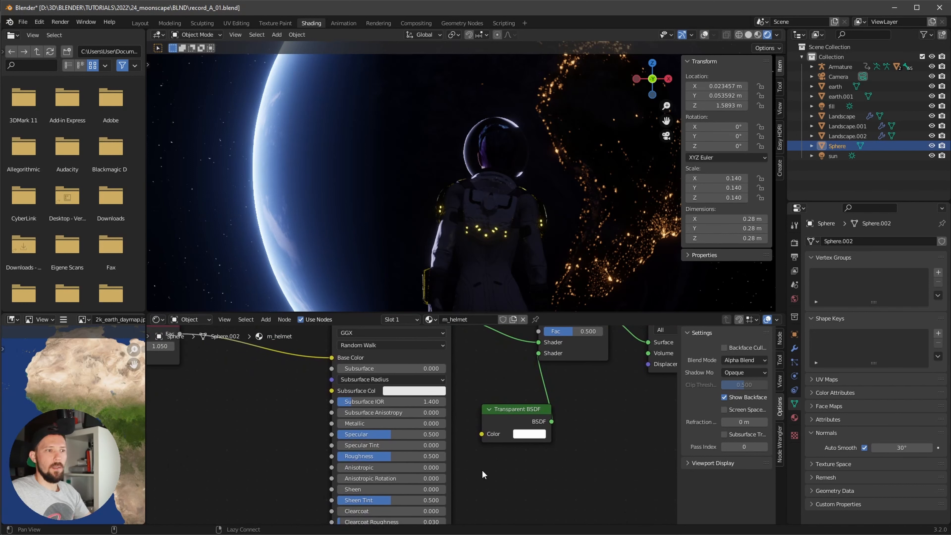
pyautogui.moveTo(388, 460); pyautogui.dragTo(408, 460)
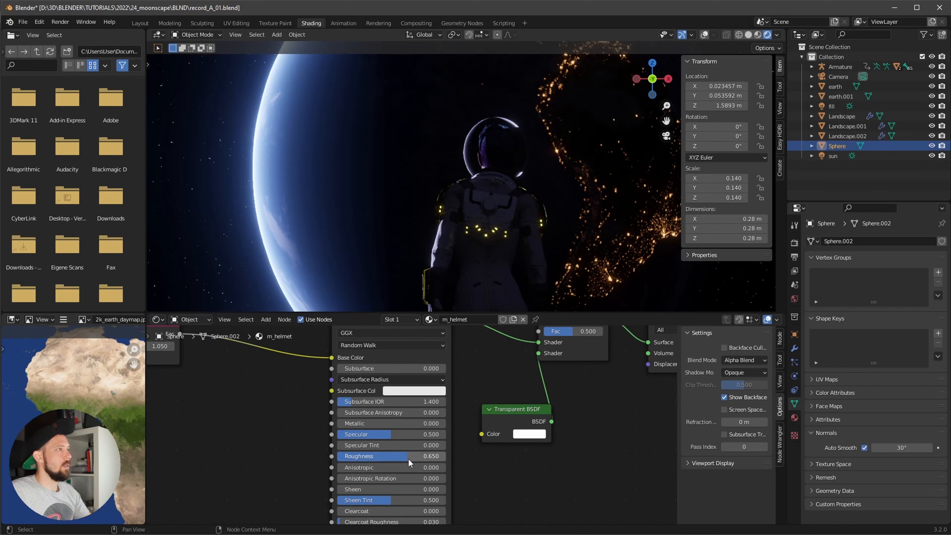
# - Show the overlays, move the helmet sphere about 0.006 m along the global X axis, and hide the overlays again
pyautogui.click(704, 36)
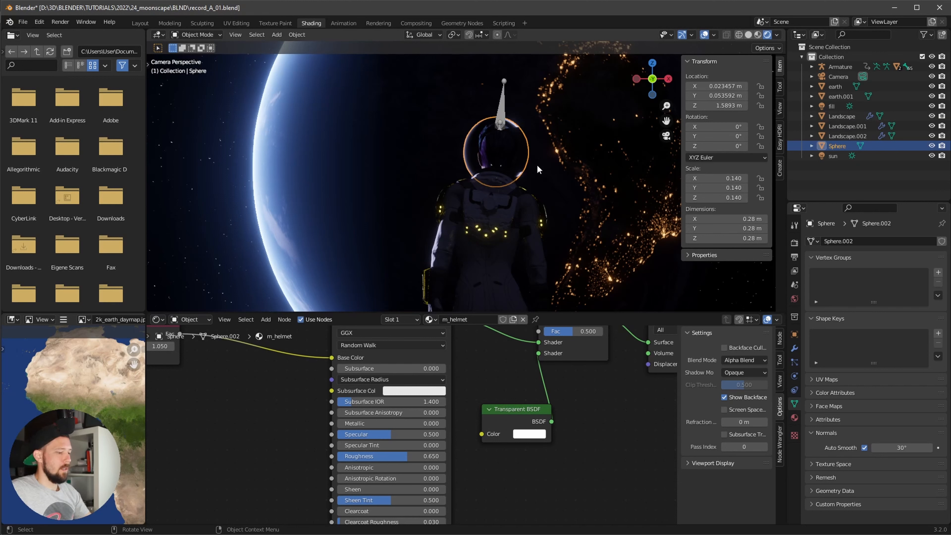
pyautogui.press('g')
pyautogui.press('y')
pyautogui.press('x')
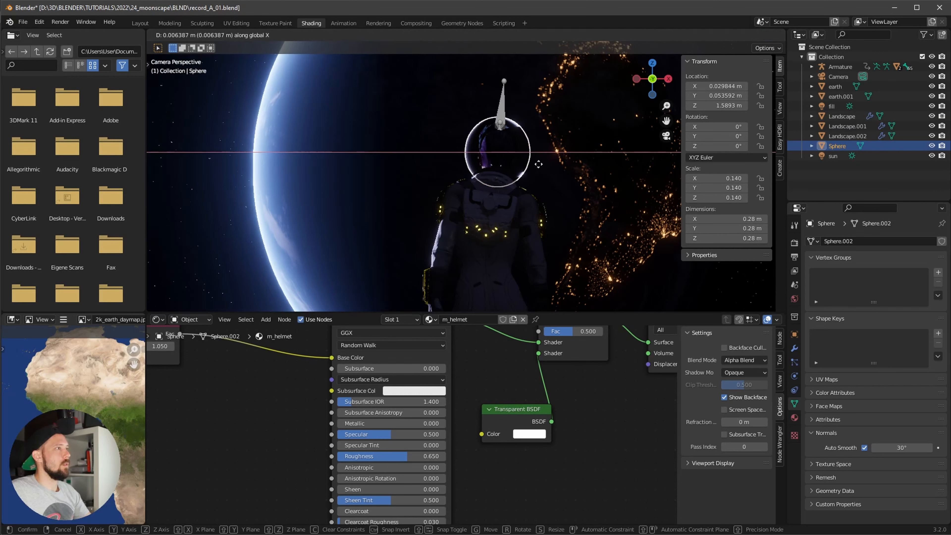
pyautogui.click(540, 167)
pyautogui.click(705, 35)
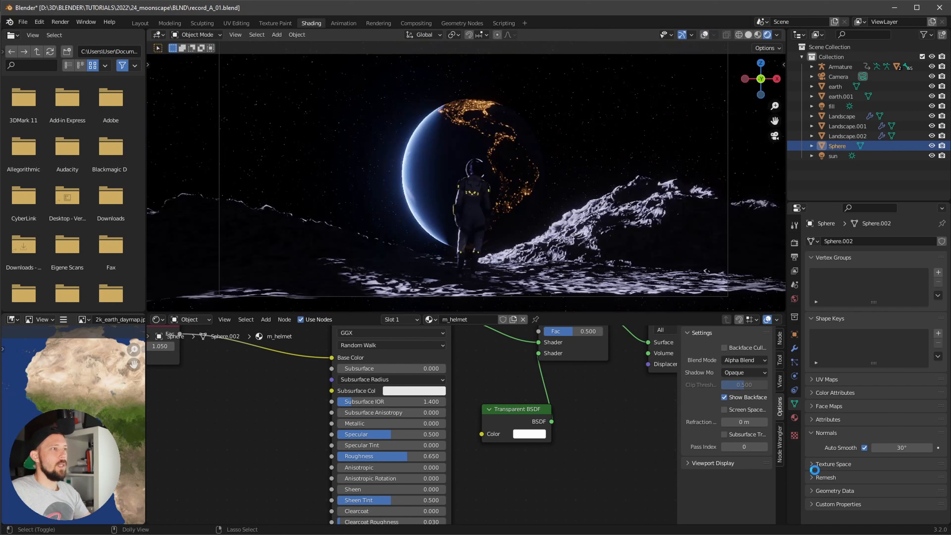
# - Switch the render engine to Cycles and set its device to GPU Compute
pyautogui.click(795, 243)
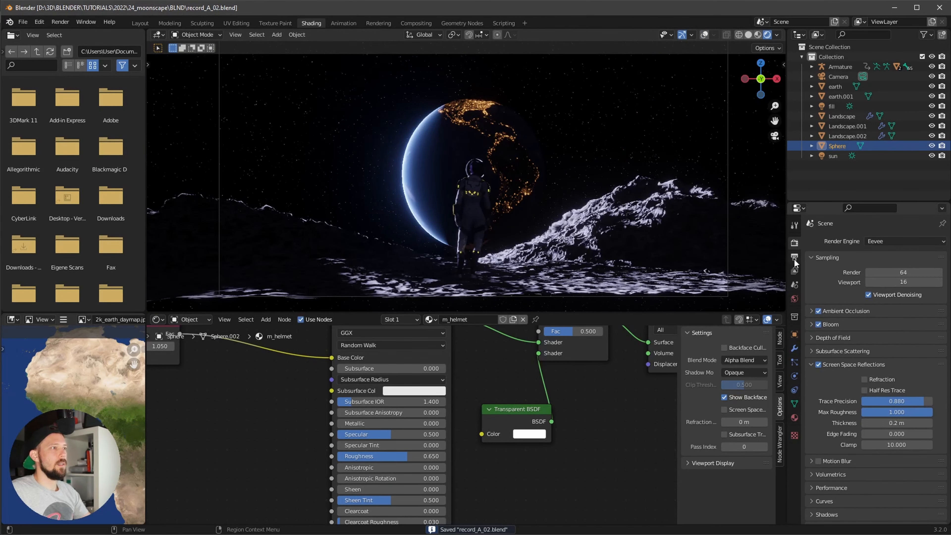
pyautogui.click(901, 243)
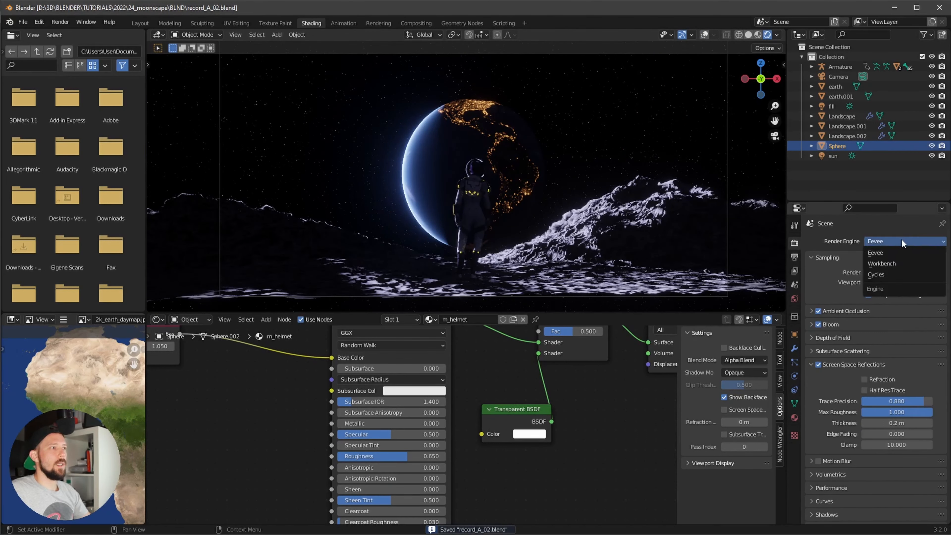
pyautogui.click(900, 275)
pyautogui.click(895, 265)
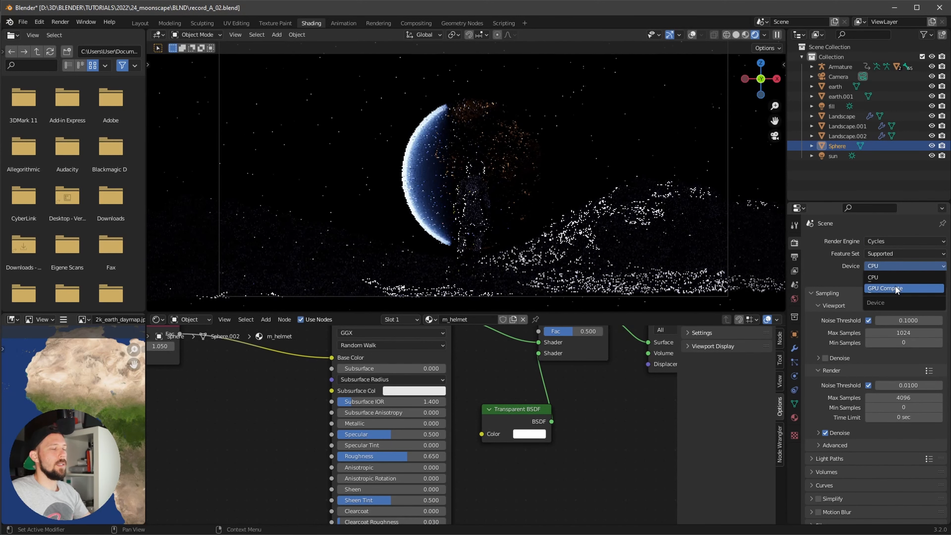
pyautogui.click(895, 289)
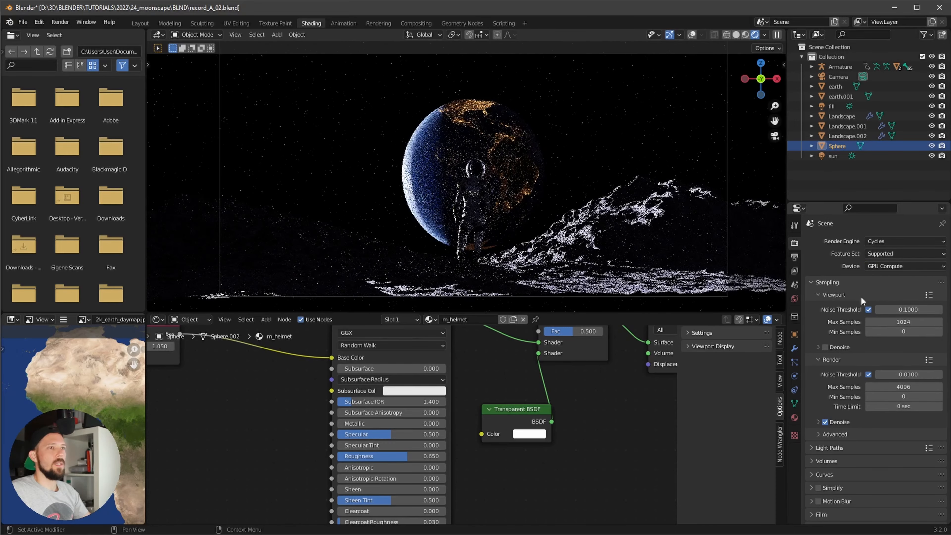
# - Select the earth object and set the Roughness of m_earth's Principled BSDF to 1.000
pyautogui.click(528, 234)
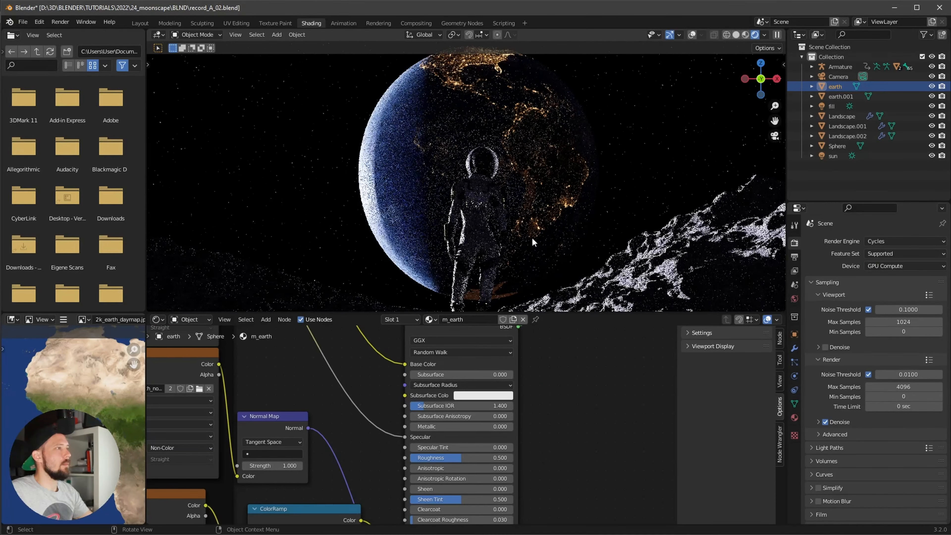
pyautogui.scroll(-2, 532, 231)
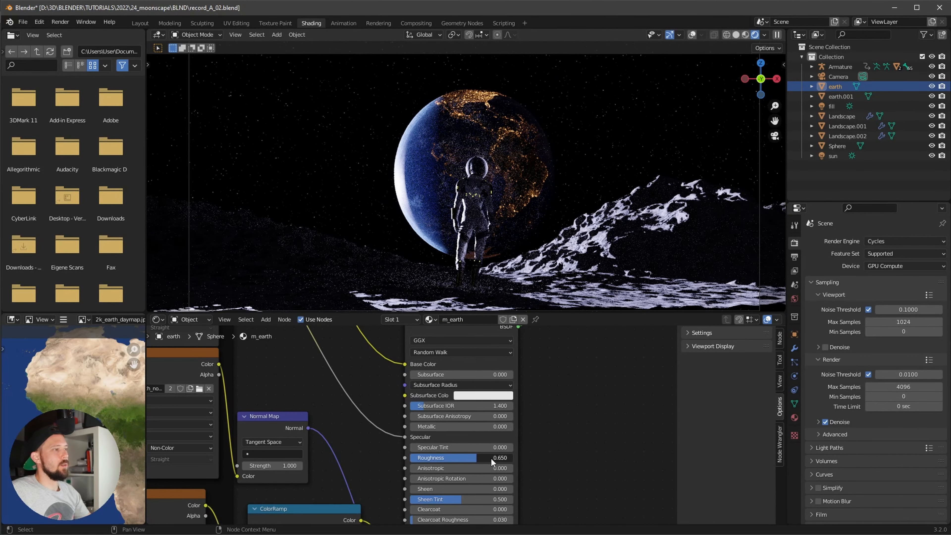
pyautogui.moveTo(491, 458); pyautogui.dragTo(570, 457)
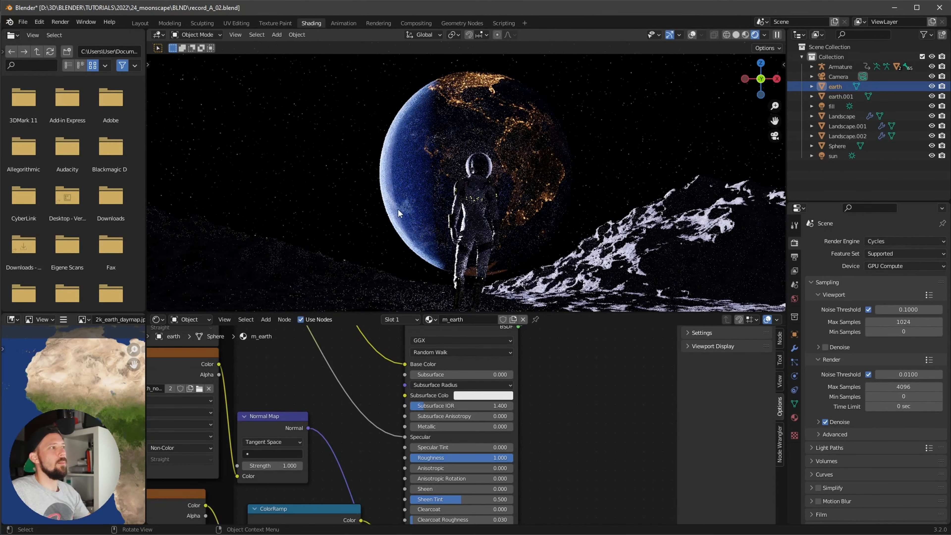
# - Briefly hide earth.001 in the viewport for comparison, show it again, and switch the render engine back to Eevee
pyautogui.keyDown('ctrl'); pyautogui.moveTo(498, 113); pyautogui.dragTo(554, 237, button='middle'); pyautogui.keyUp('ctrl')
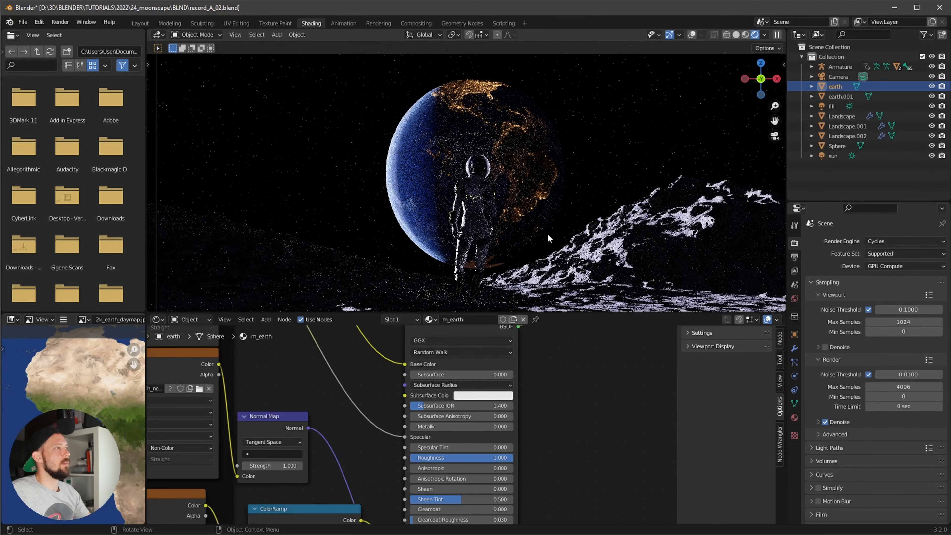
pyautogui.click(932, 97)
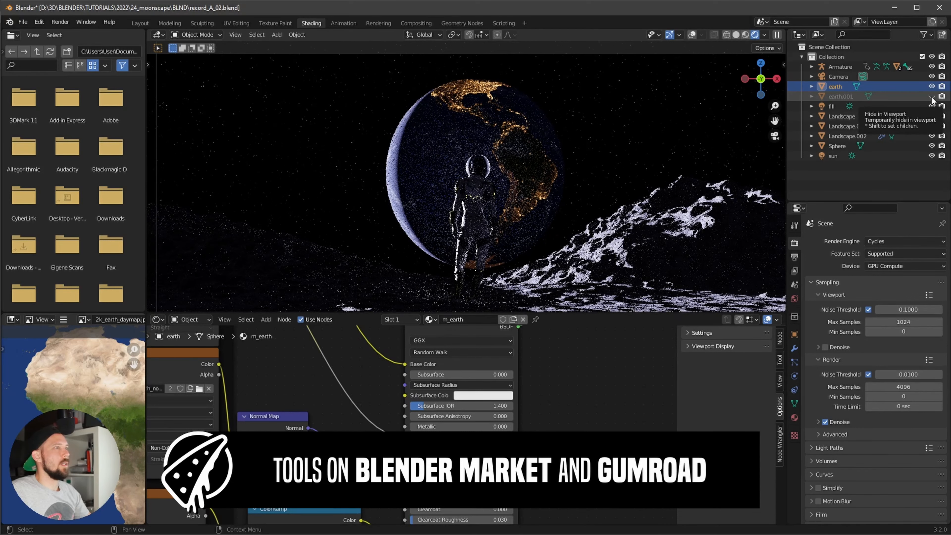
pyautogui.click(892, 243)
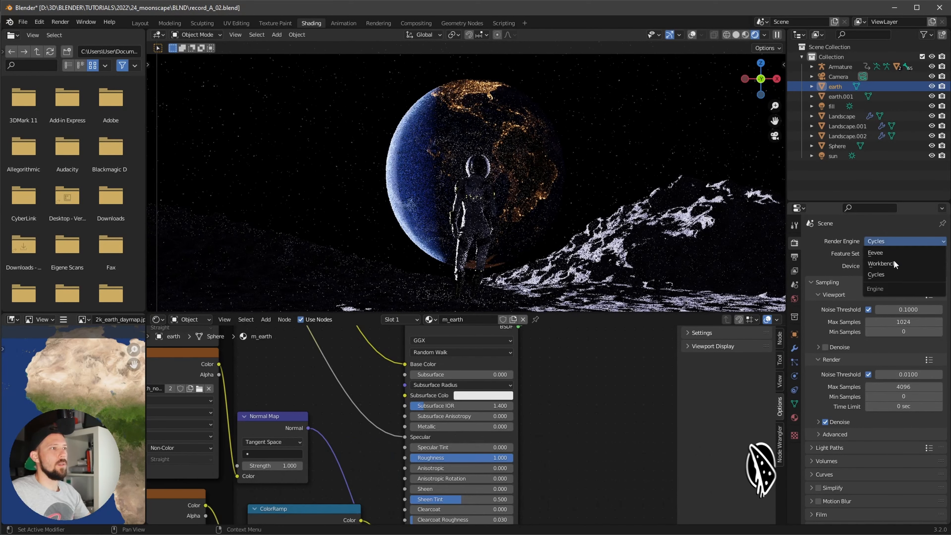
pyautogui.click(895, 259)
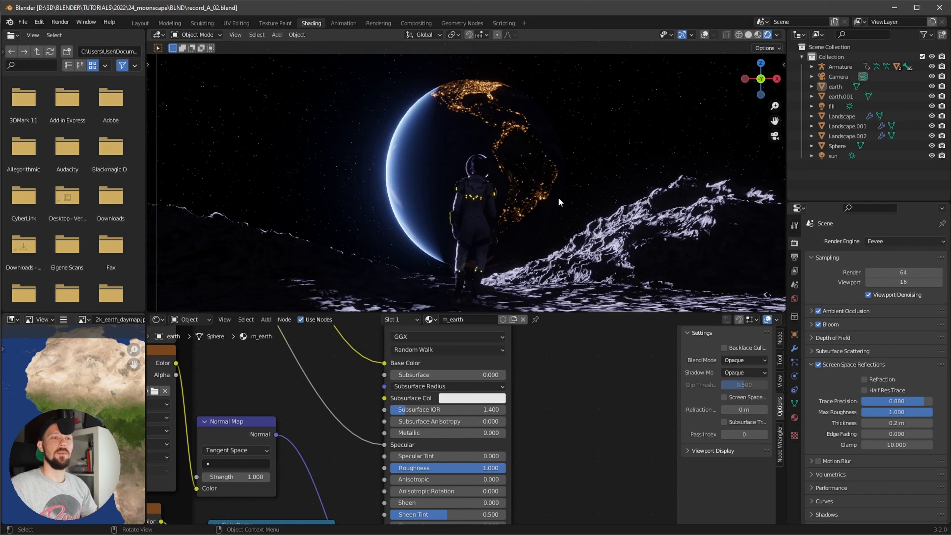